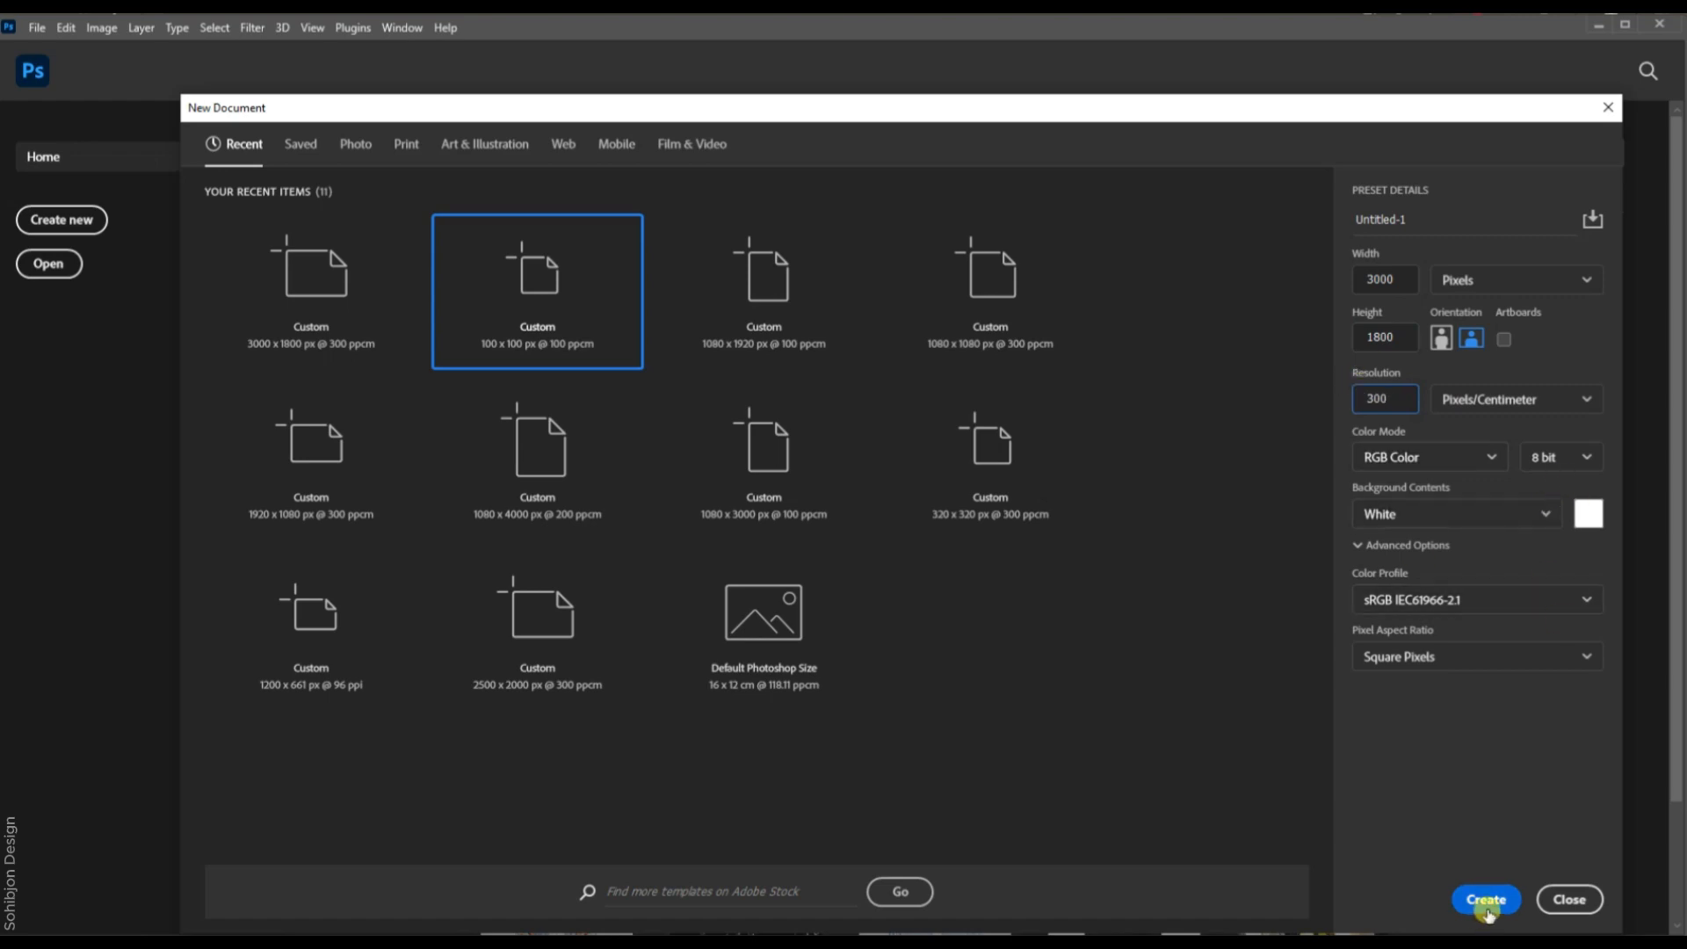
# Create the 3000 × 1800 px document at 300 pixels/cm and add a Gradient Fill layer with the Radial style.
pyautogui.click(1486, 899)
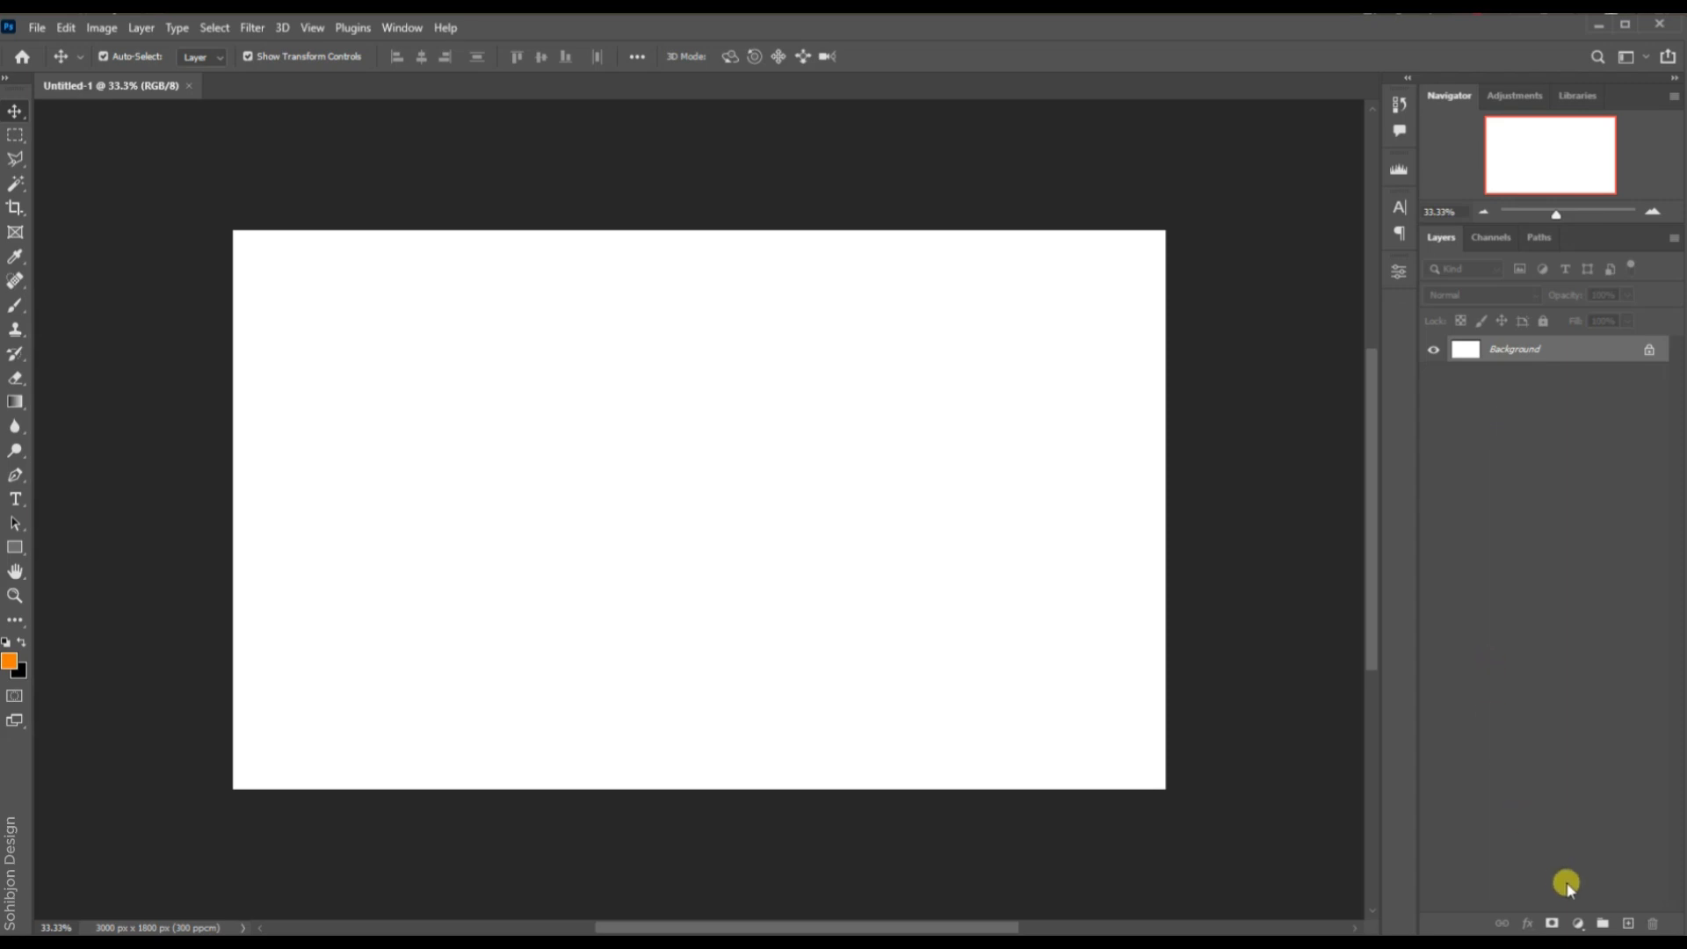
pyautogui.click(1579, 923)
pyautogui.click(1602, 613)
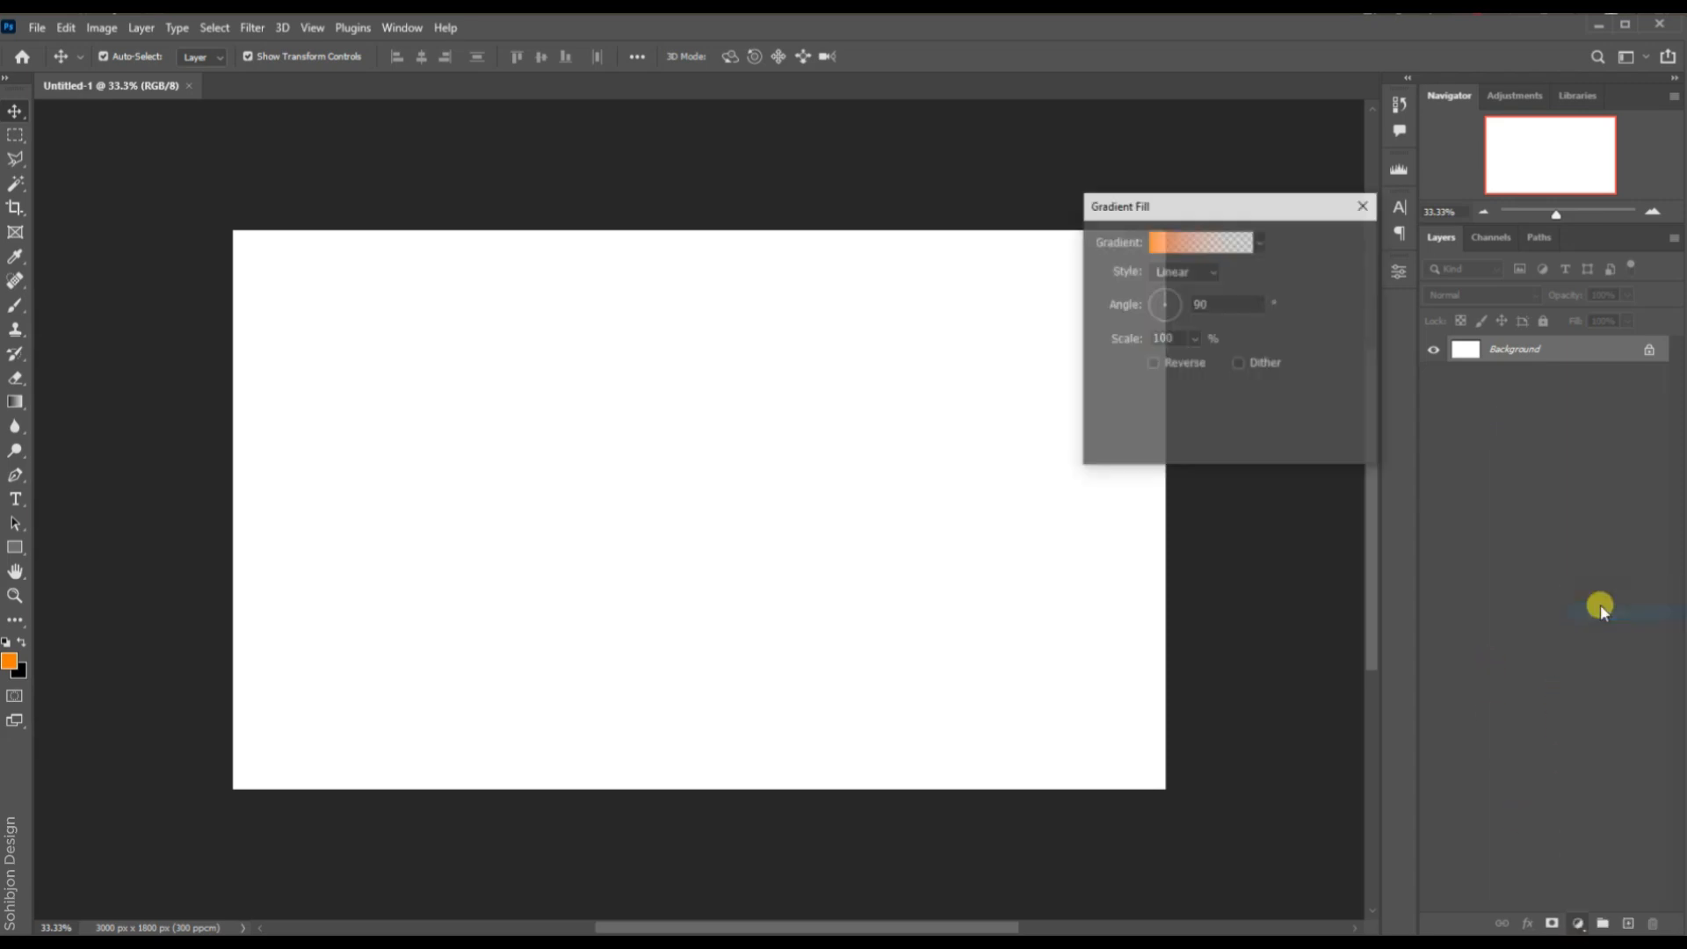
pyautogui.click(1199, 268)
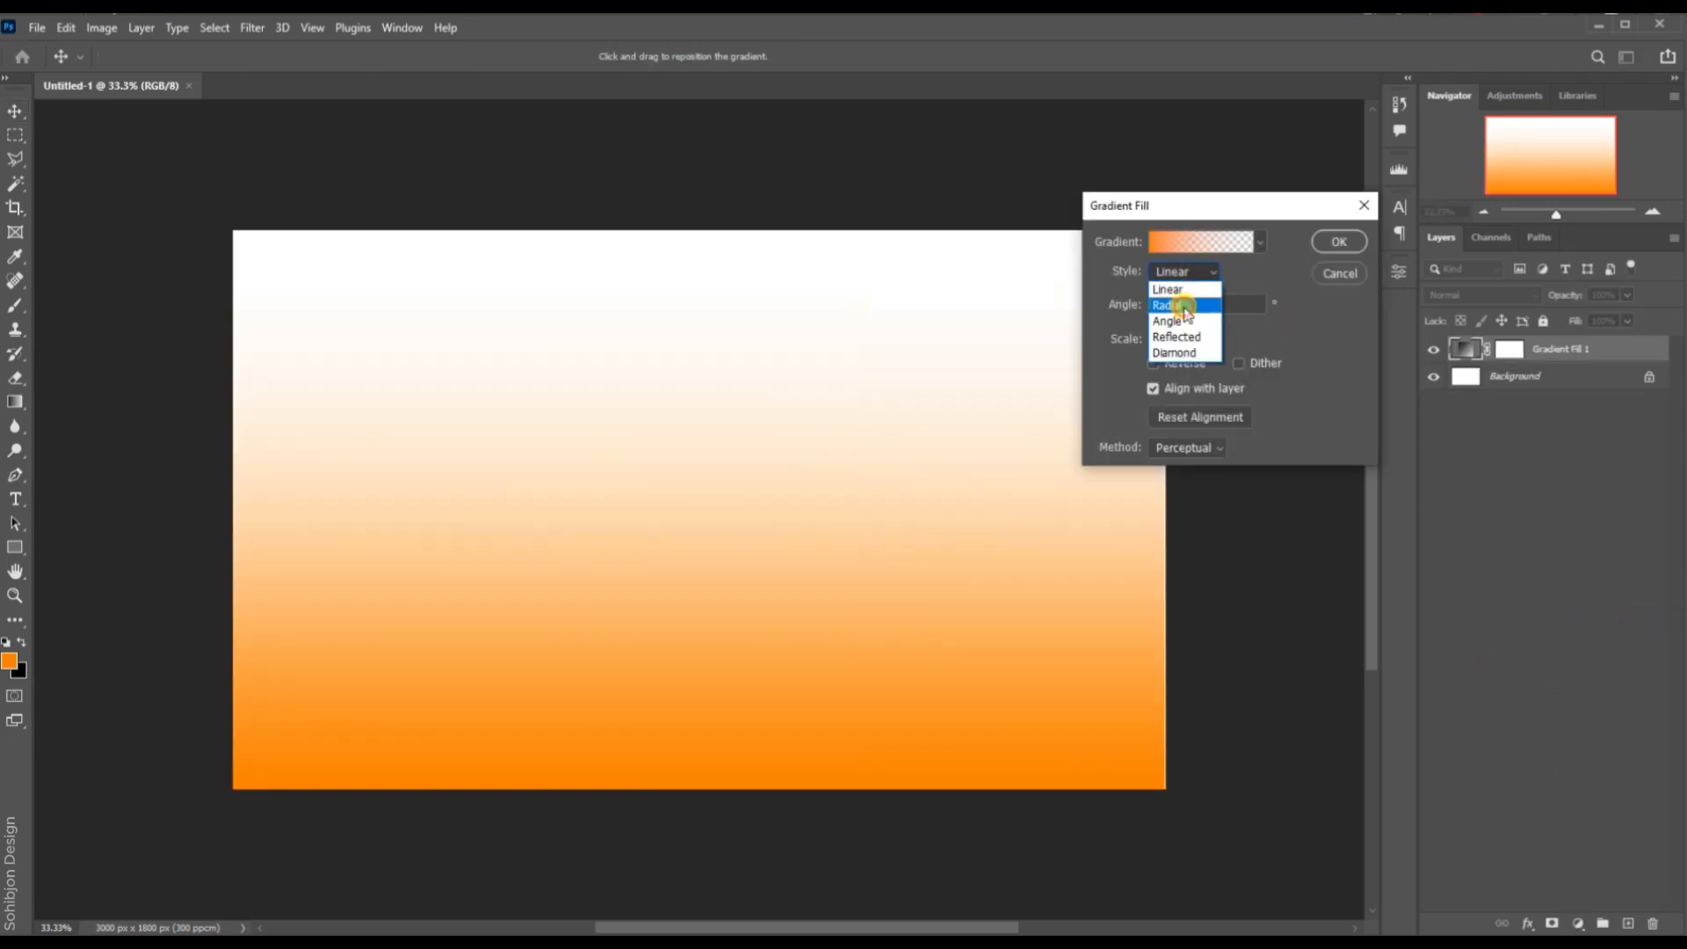
pyautogui.click(1183, 303)
pyautogui.click(1160, 294)
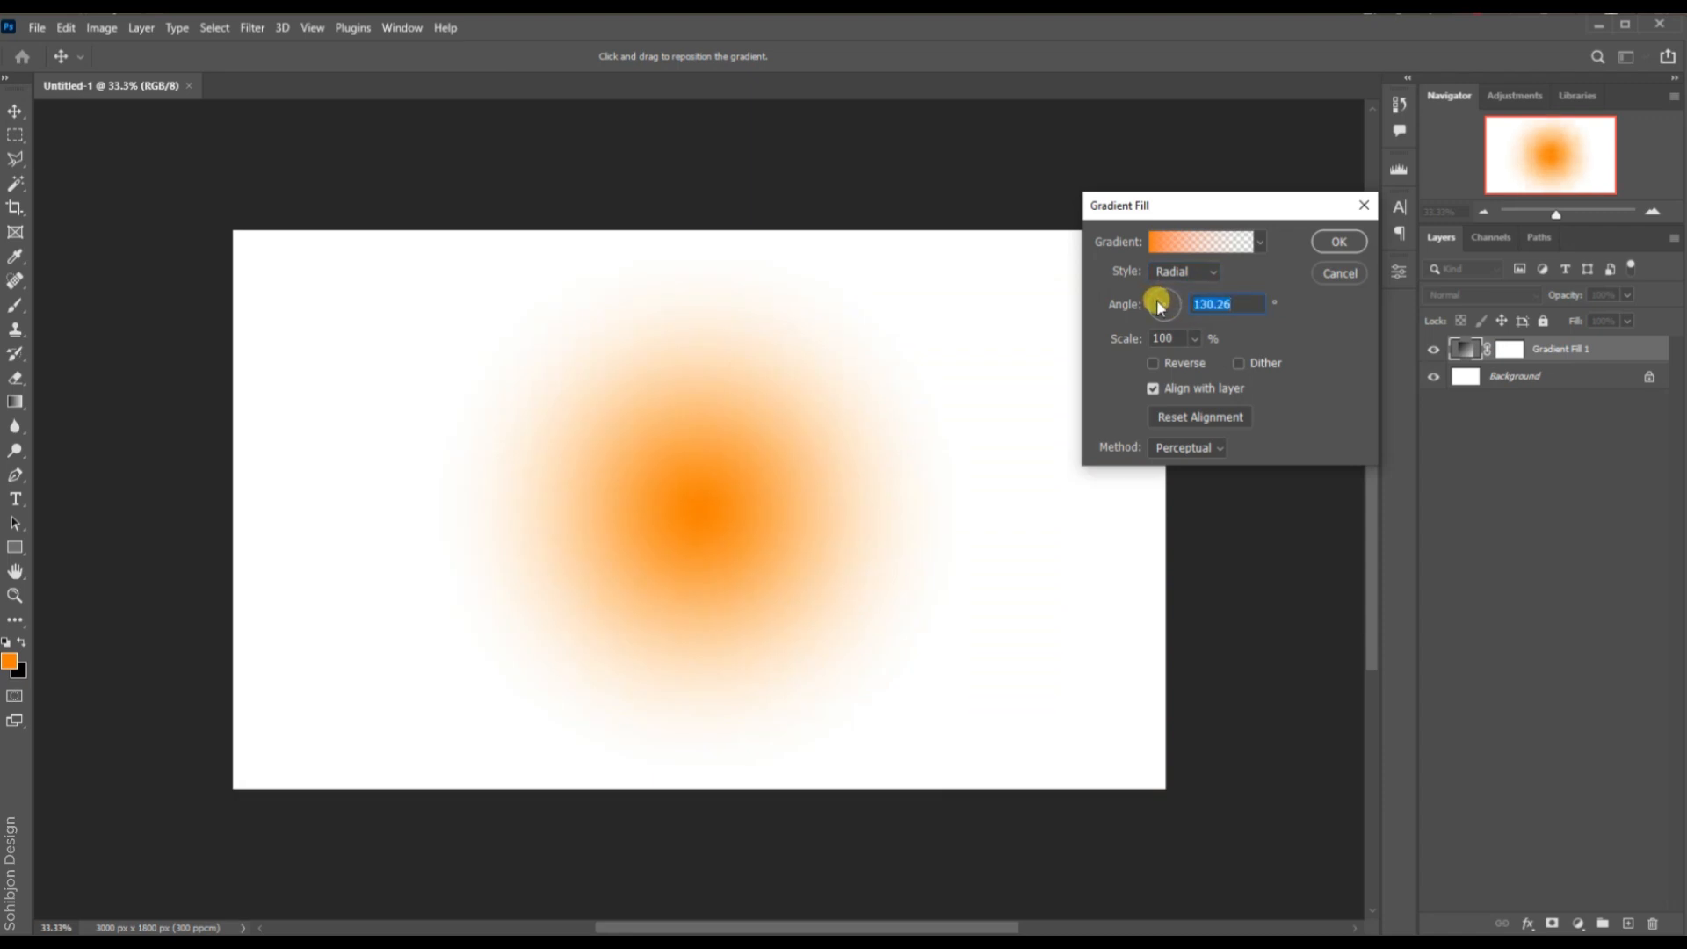
pyautogui.moveTo(1160, 305); pyautogui.dragTo(1192, 269)
# Load the Basics "Black, White" gradient preset and recolor its starting stop to light blue 4690f5.
pyautogui.click(1193, 250)
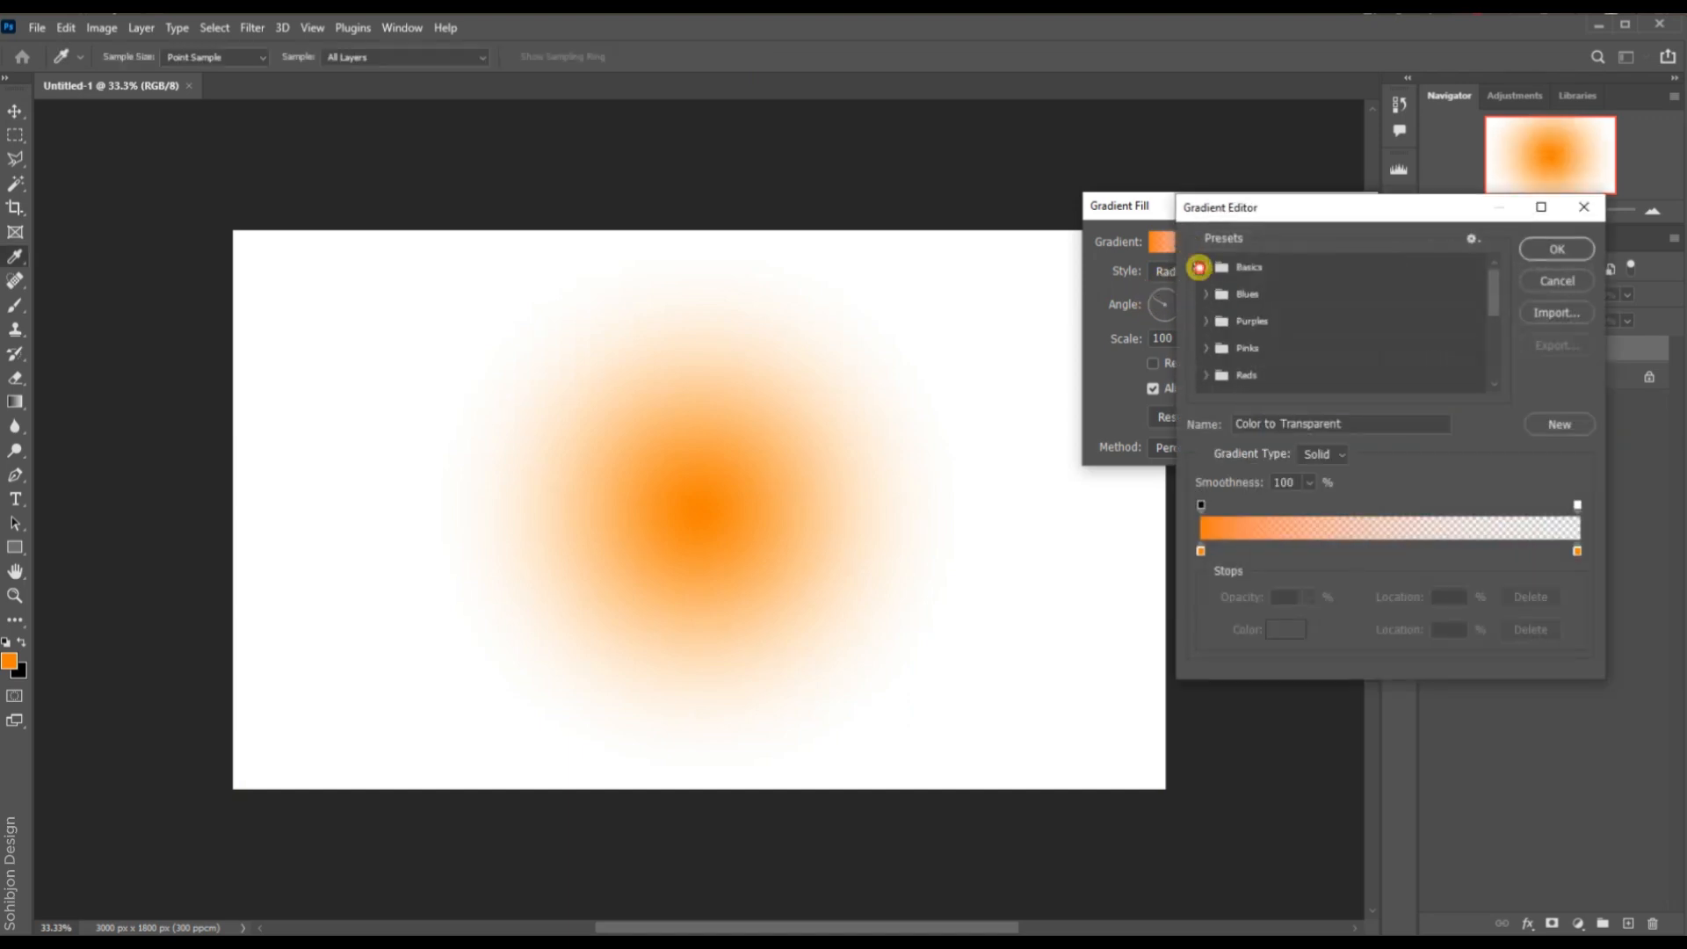
pyautogui.click(1199, 267)
pyautogui.click(1289, 295)
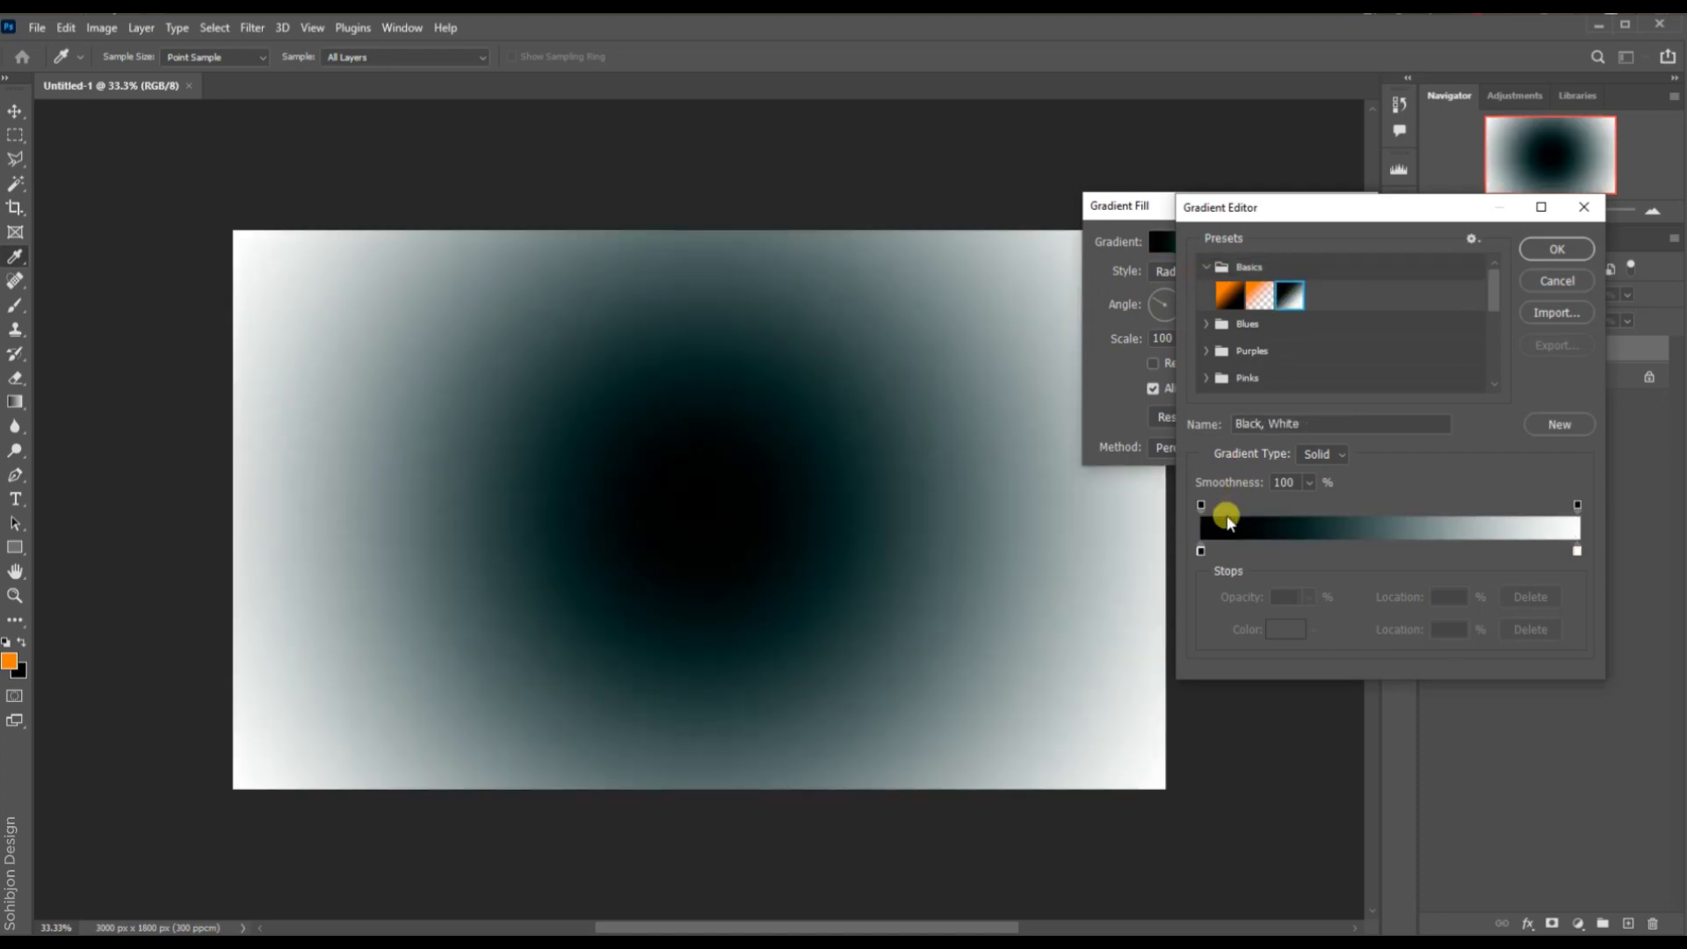
pyautogui.click(1201, 552)
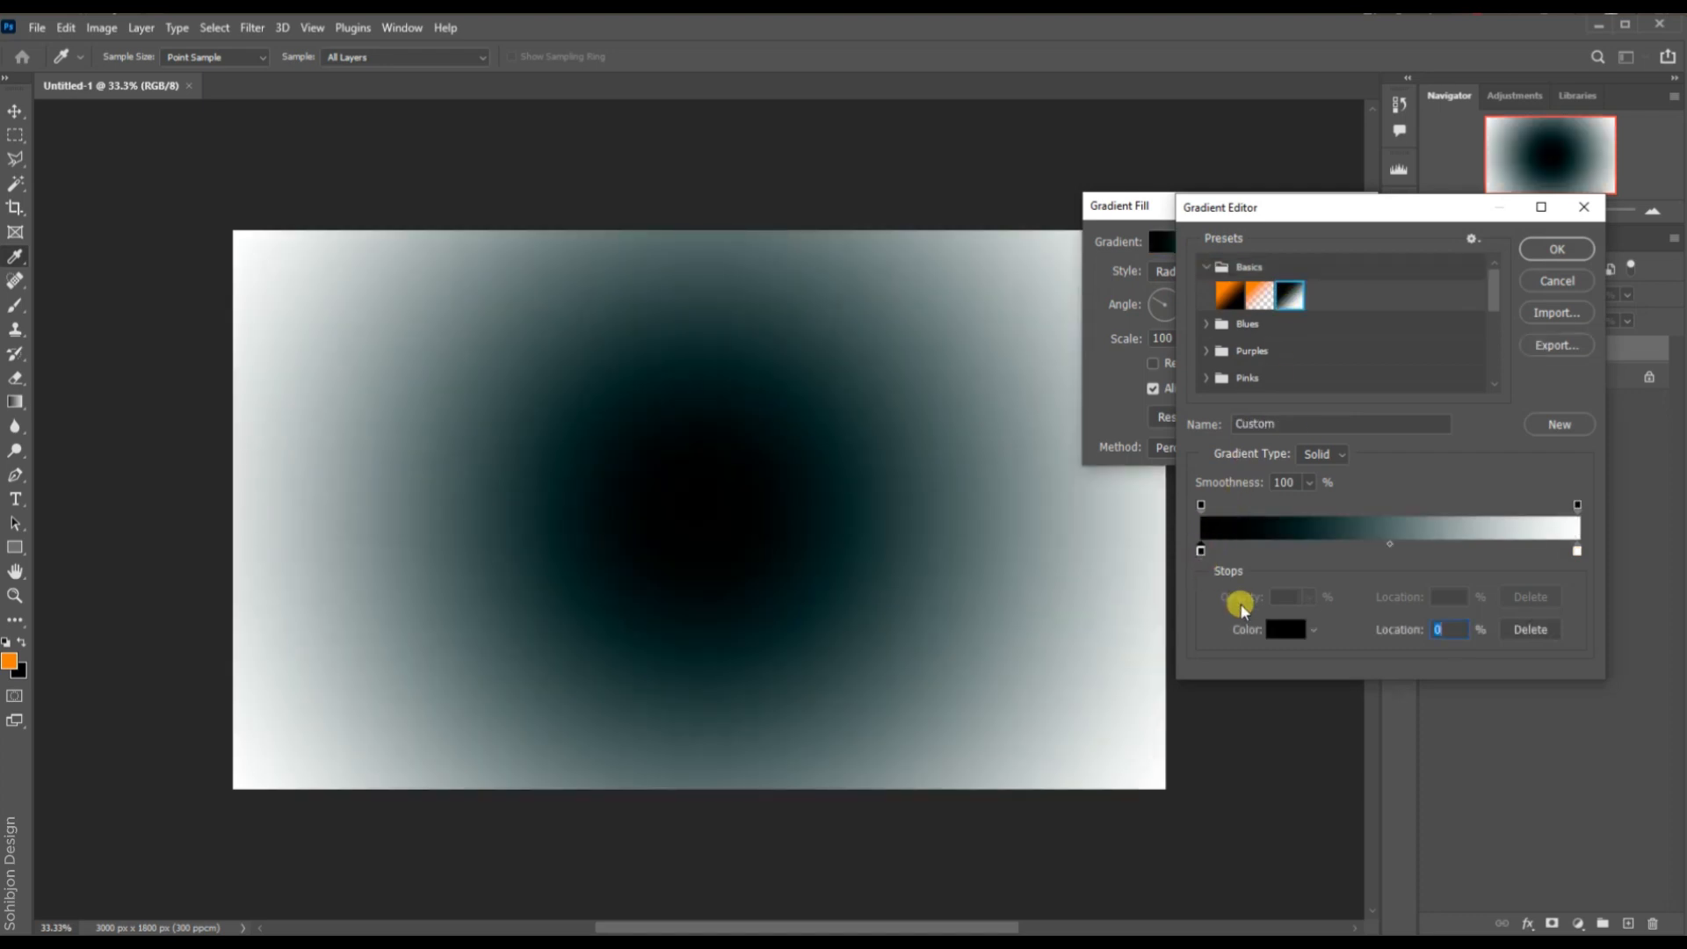
pyautogui.click(1285, 627)
pyautogui.click(421, 659)
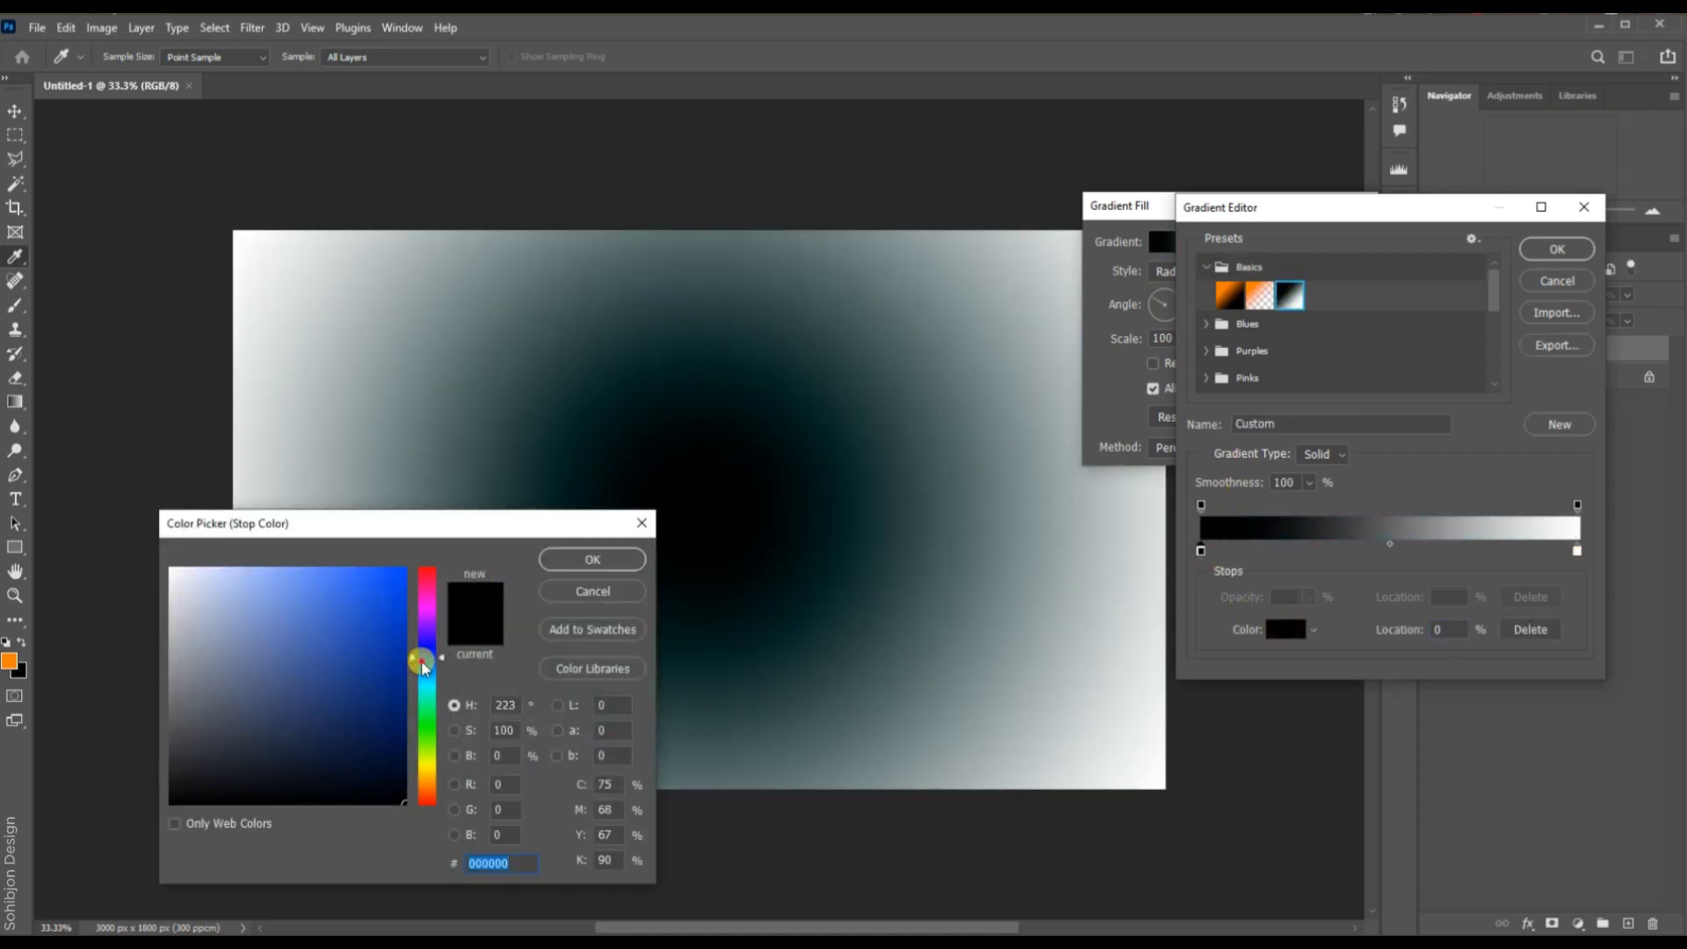
pyautogui.moveTo(324, 588)
pyautogui.mouseDown()
pyautogui.moveTo(361, 578)
pyautogui.moveTo(324, 577)
pyautogui.moveTo(339, 577)
pyautogui.mouseUp()
pyautogui.click(593, 559)
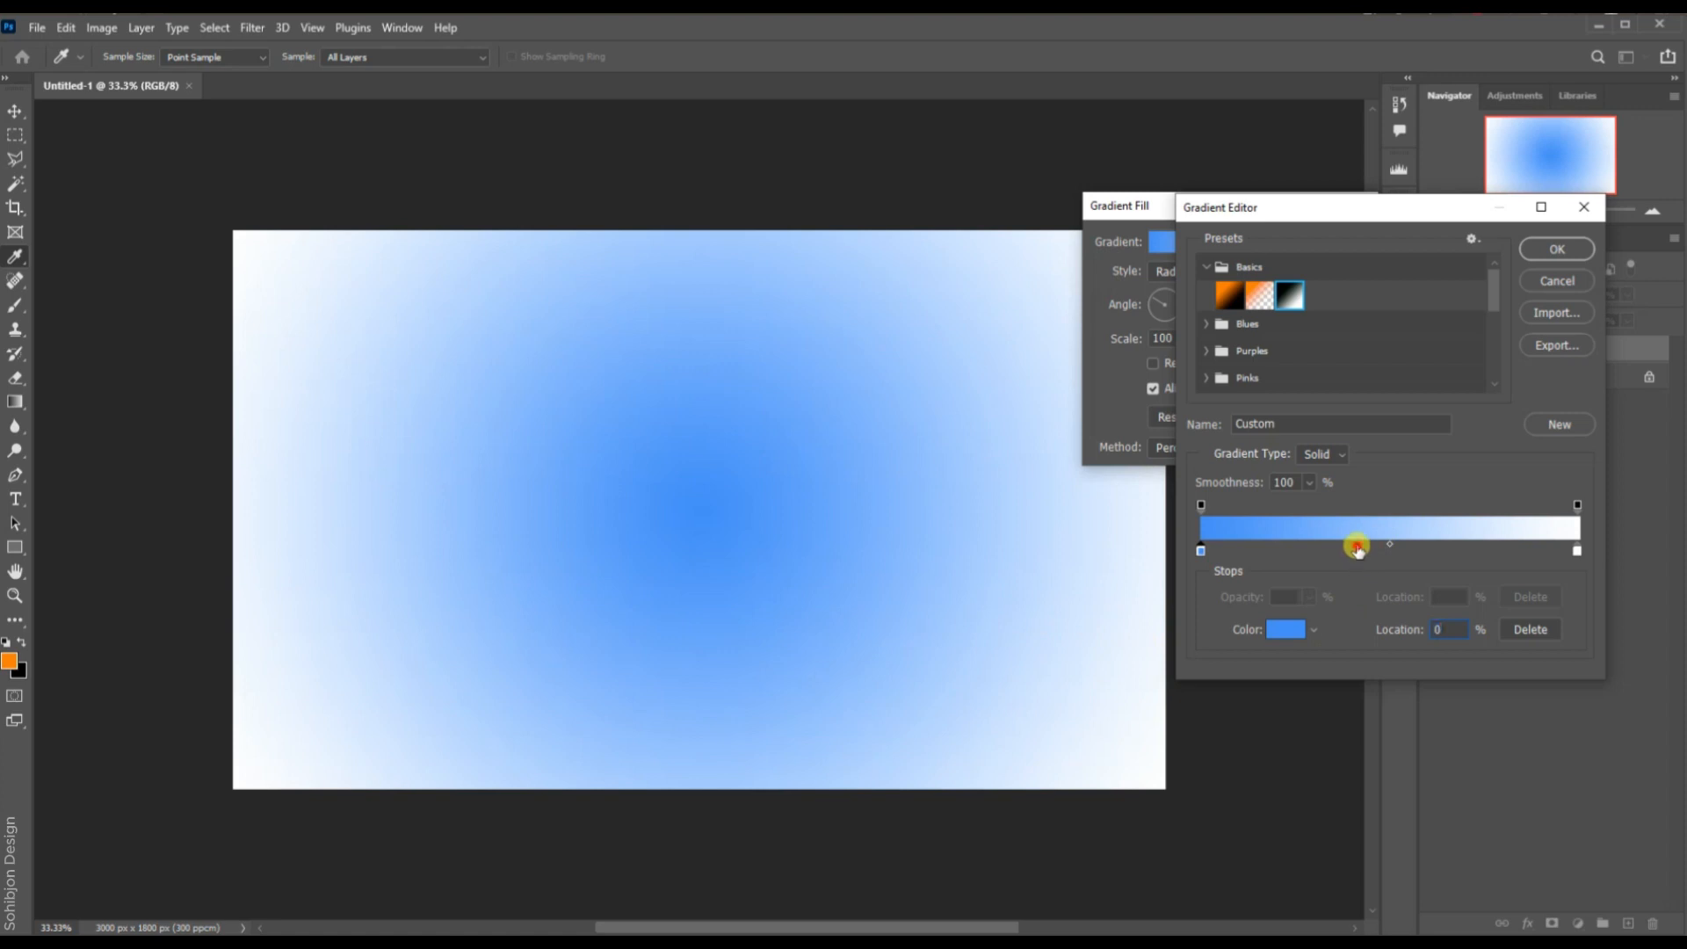
# Add a color stop at 36% on the gradient and set its color to deep blue 005ddc.
pyautogui.moveTo(1358, 548); pyautogui.dragTo(1336, 548)
pyautogui.click(1286, 630)
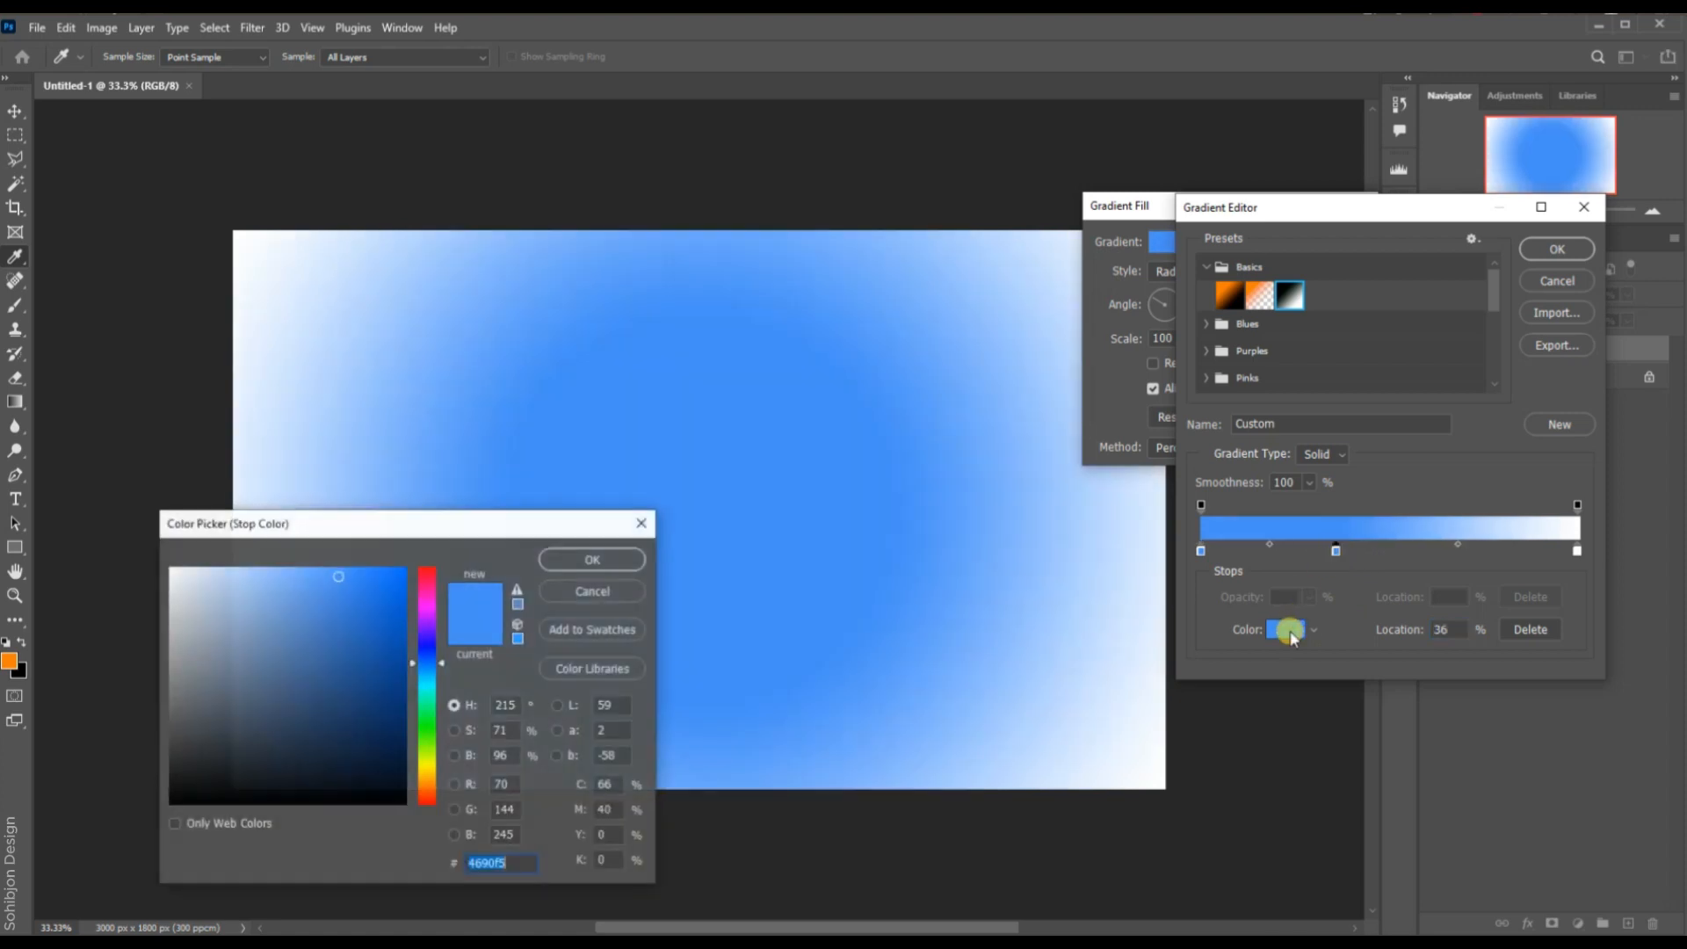
pyautogui.moveTo(368, 590); pyautogui.dragTo(406, 601)
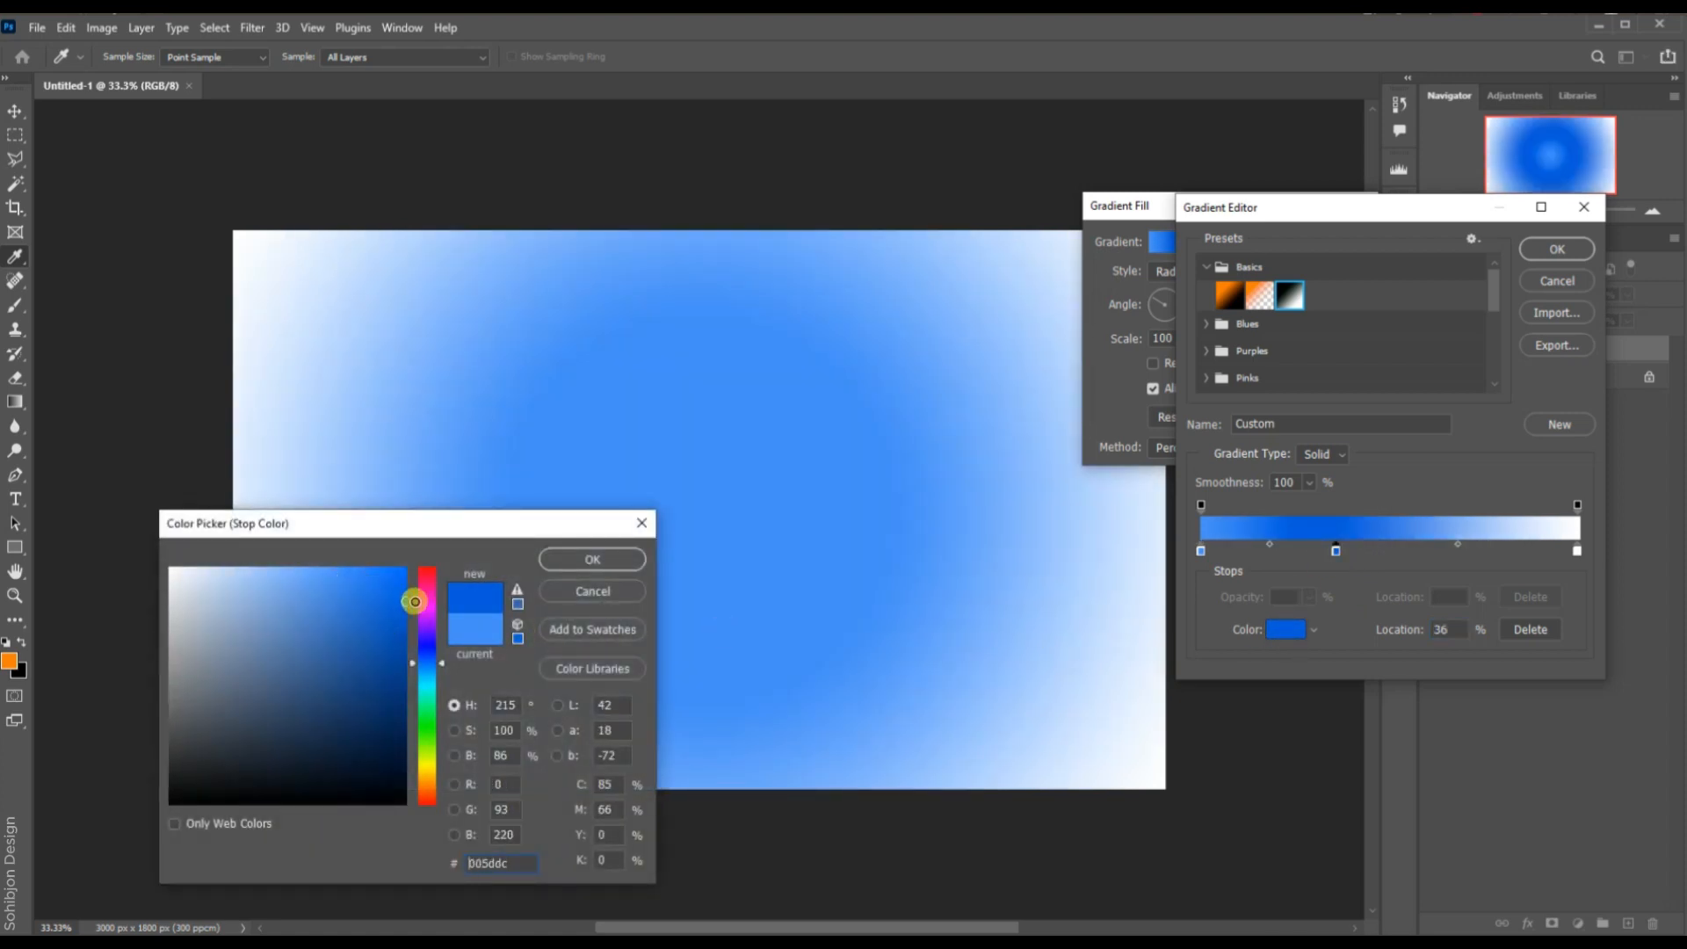
pyautogui.click(593, 561)
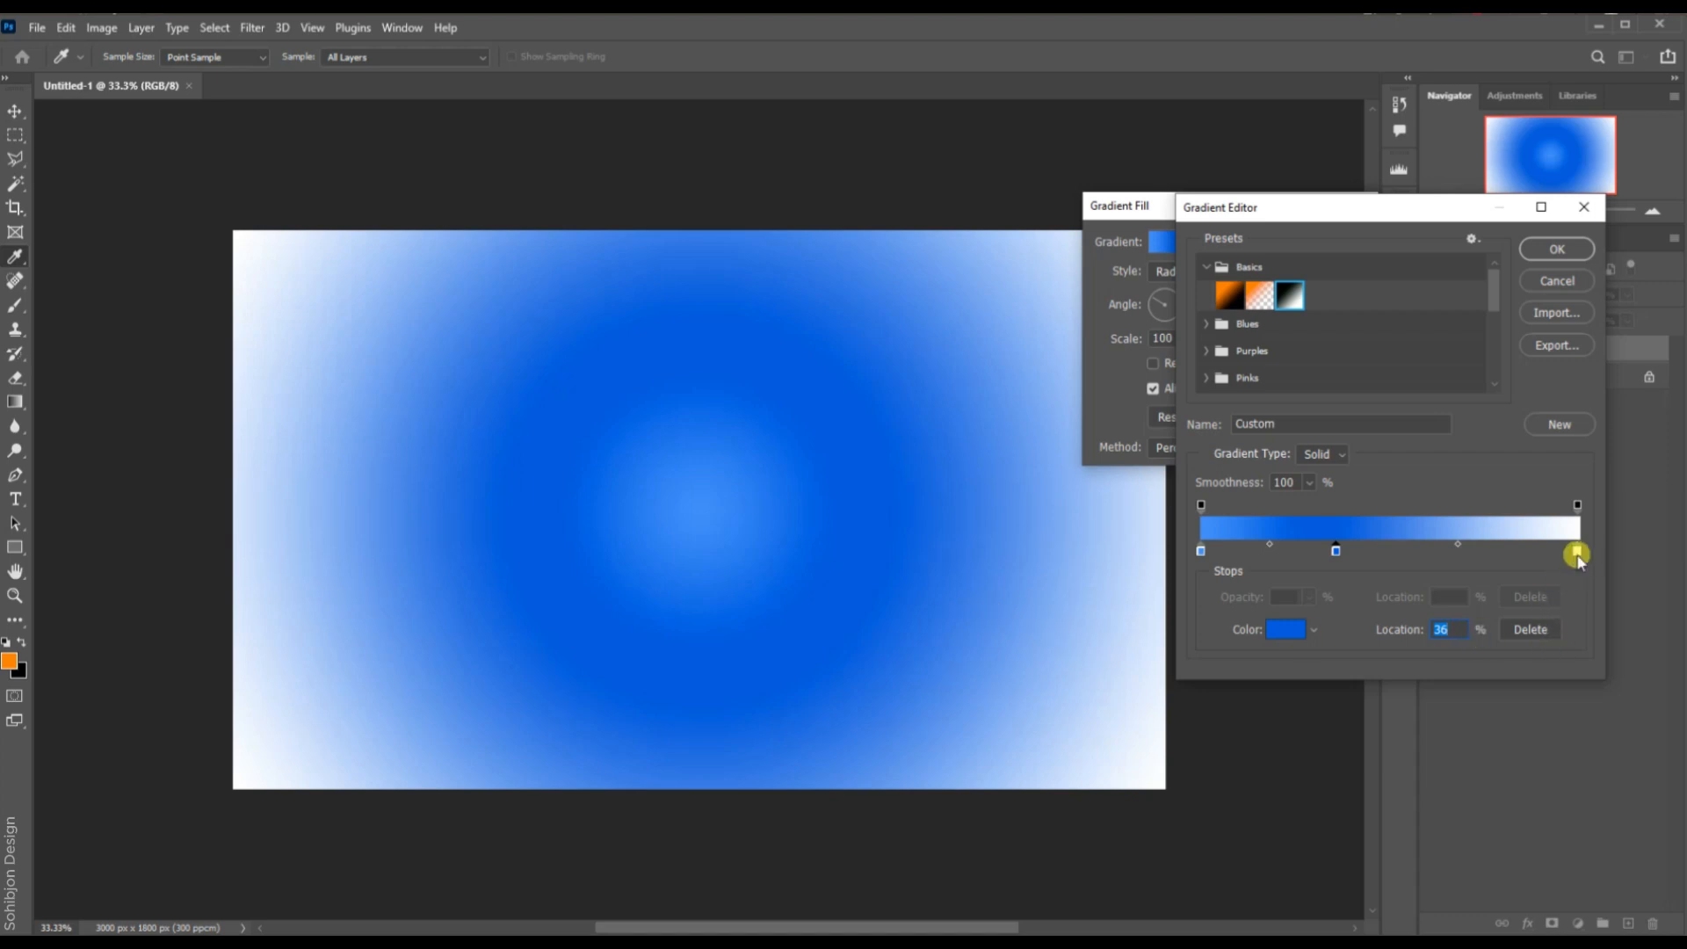
# Recolor the gradient's end stop at 100% to a vivid violet-blue and apply the gradient fill with a 148.69° angle.
pyautogui.click(1577, 552)
pyautogui.click(1282, 633)
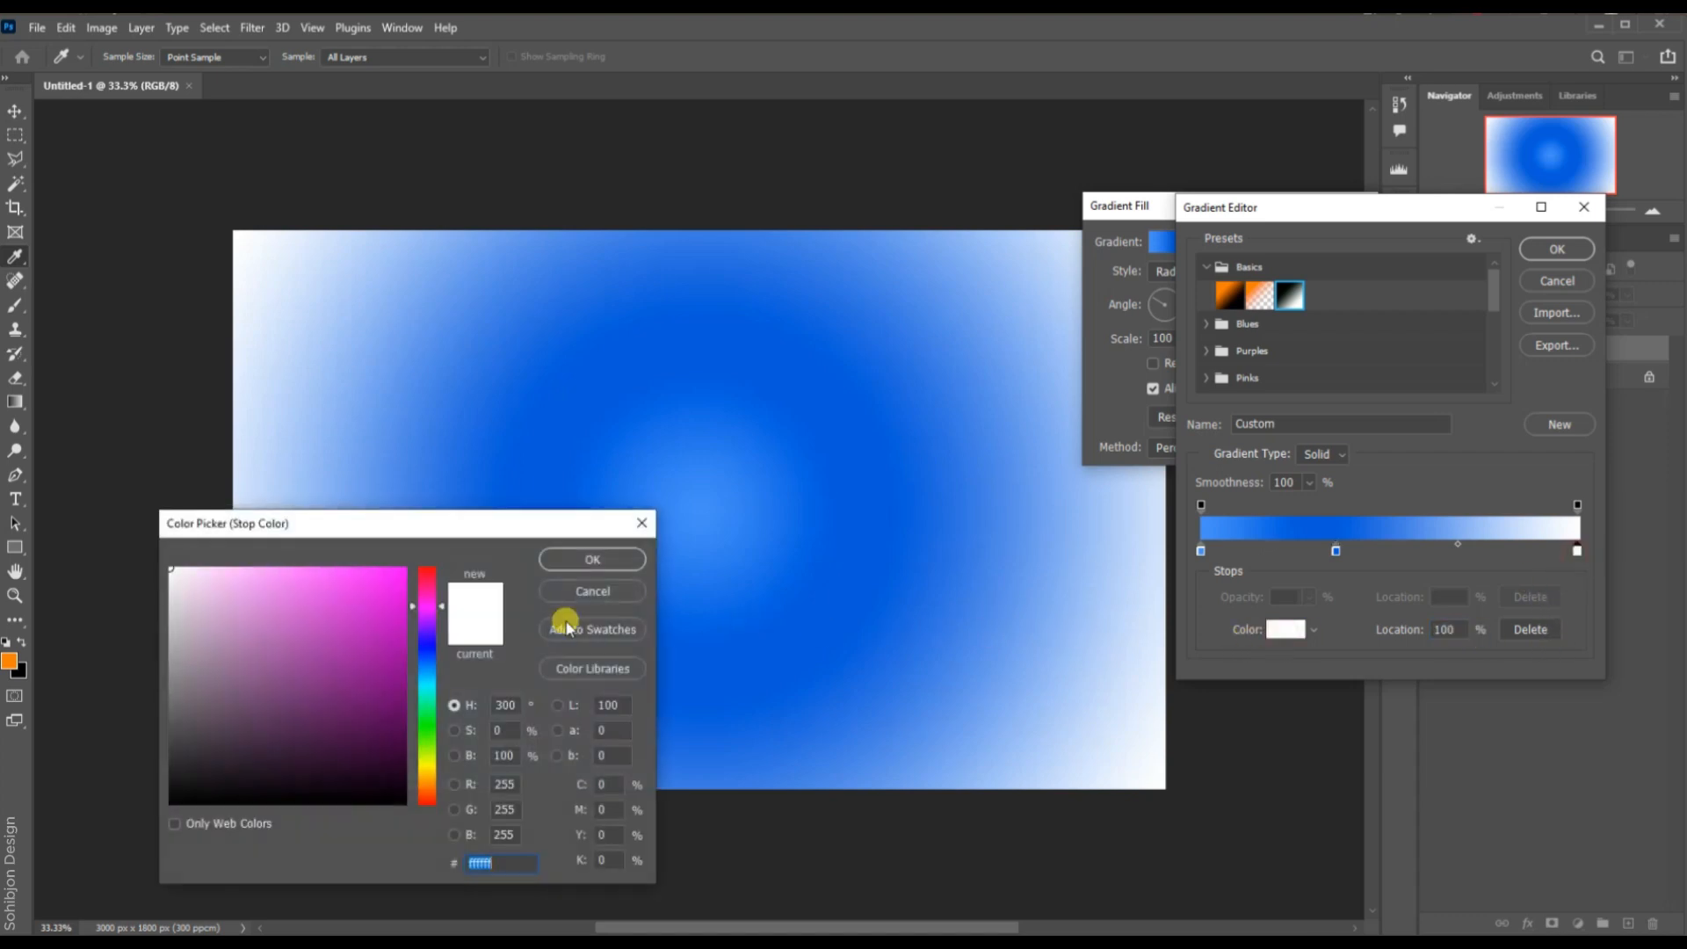
pyautogui.click(433, 651)
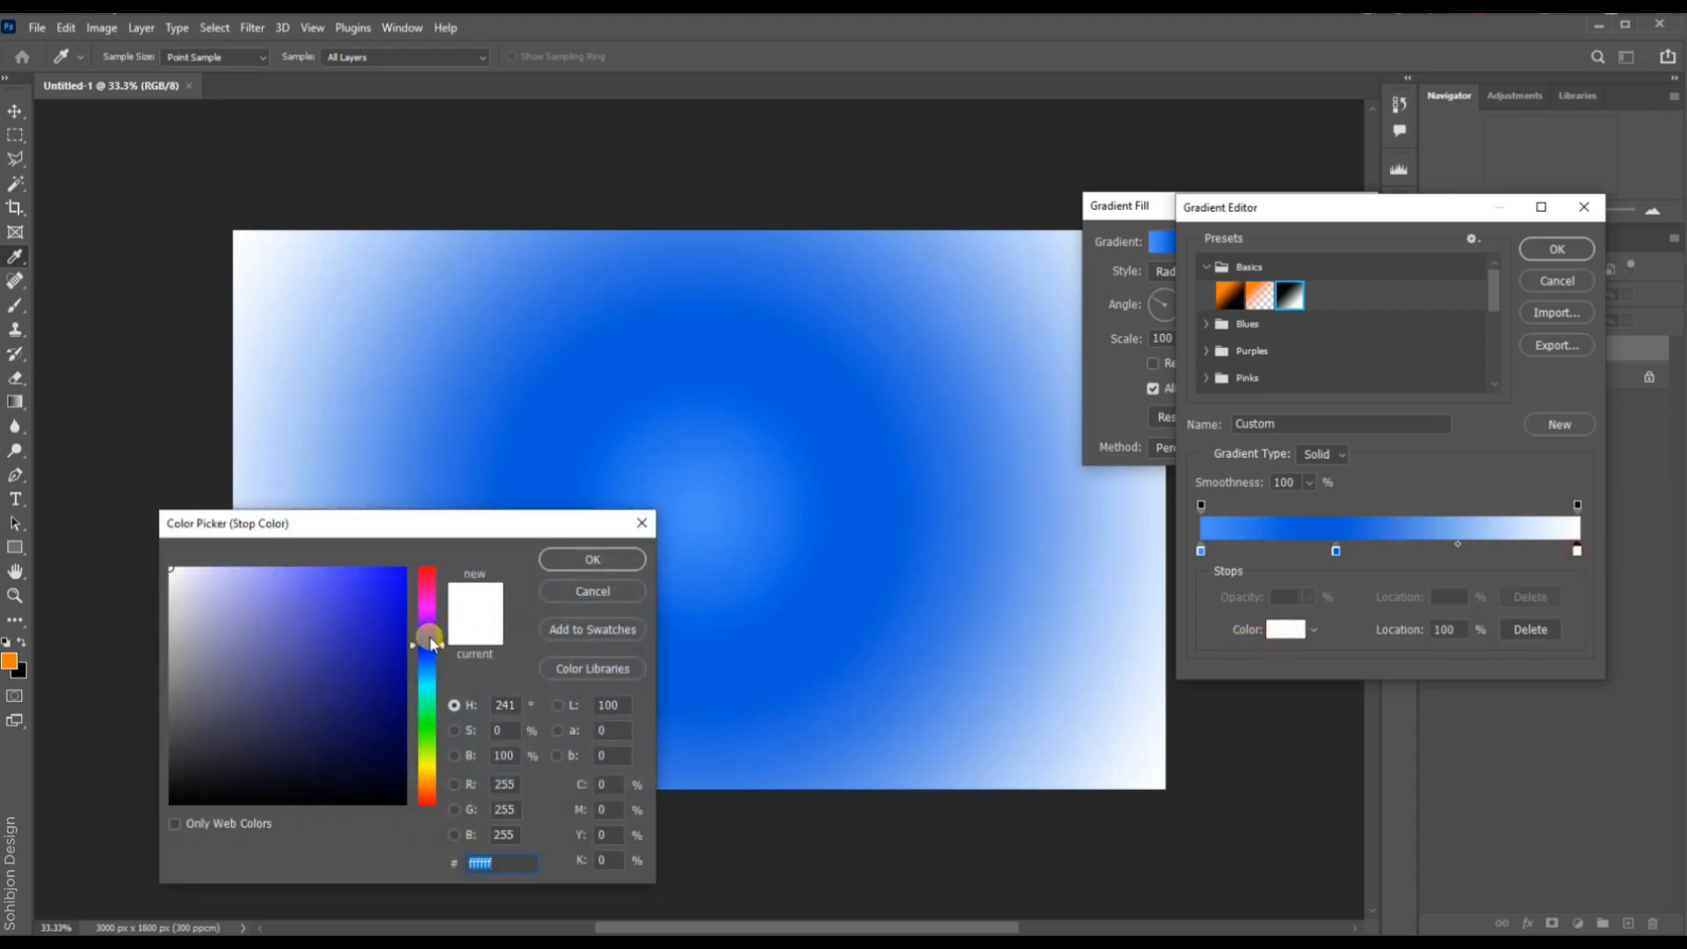
pyautogui.moveTo(384, 602); pyautogui.dragTo(428, 563)
pyautogui.click(594, 559)
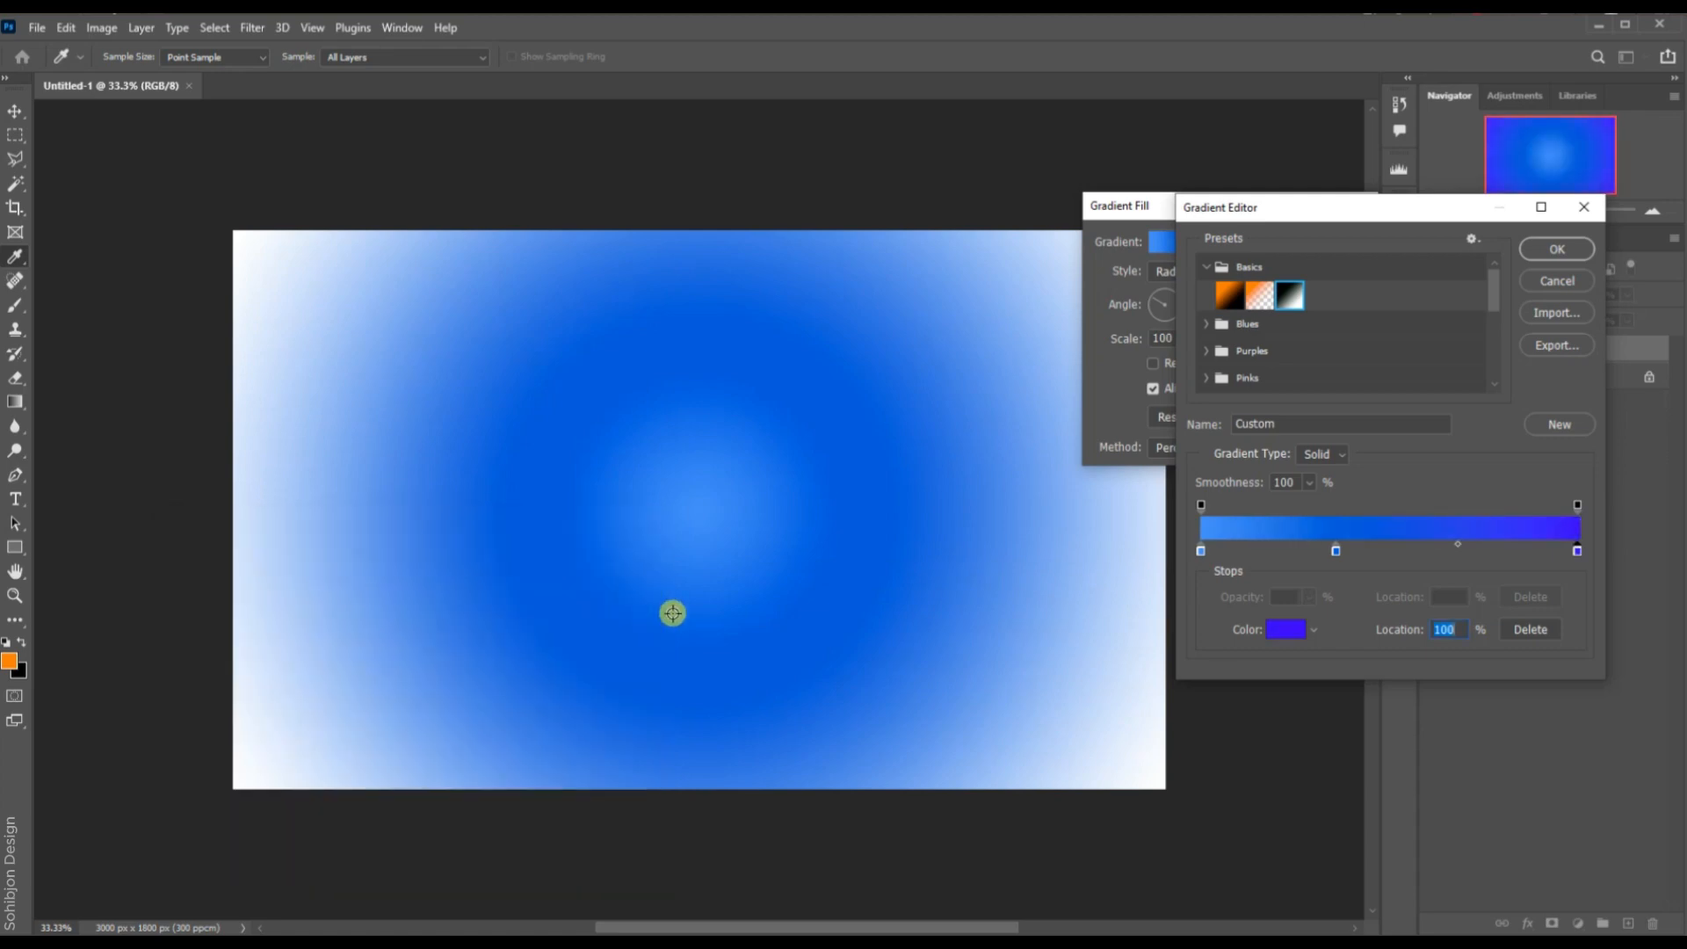
pyautogui.click(1540, 250)
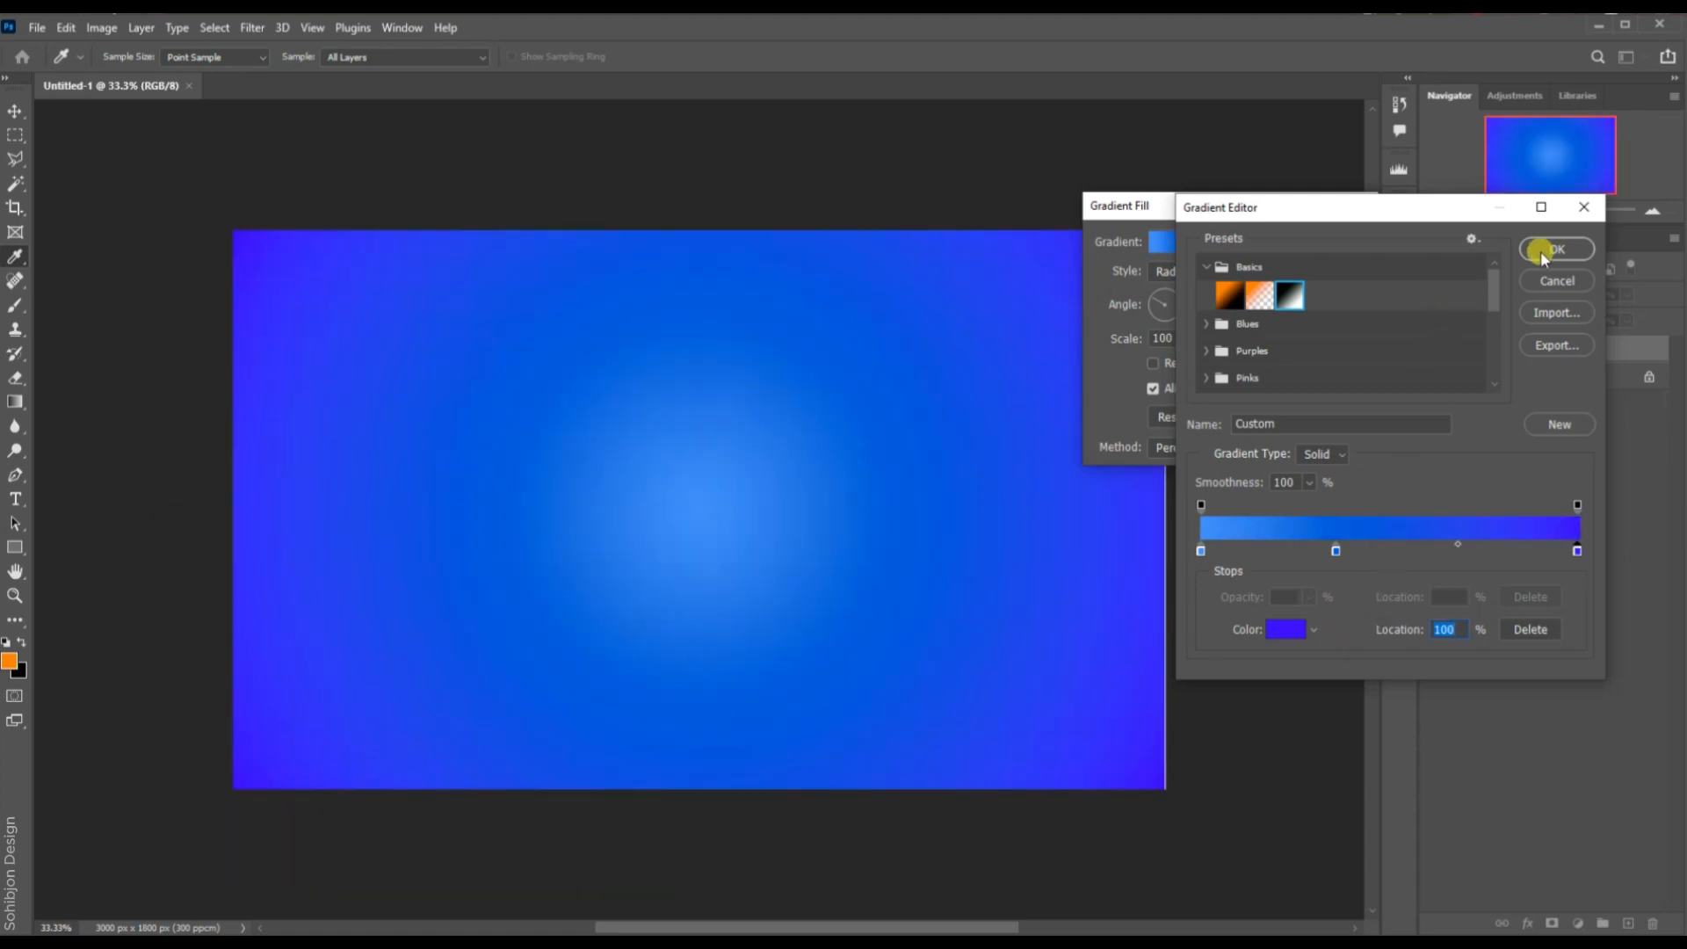
pyautogui.click(1320, 254)
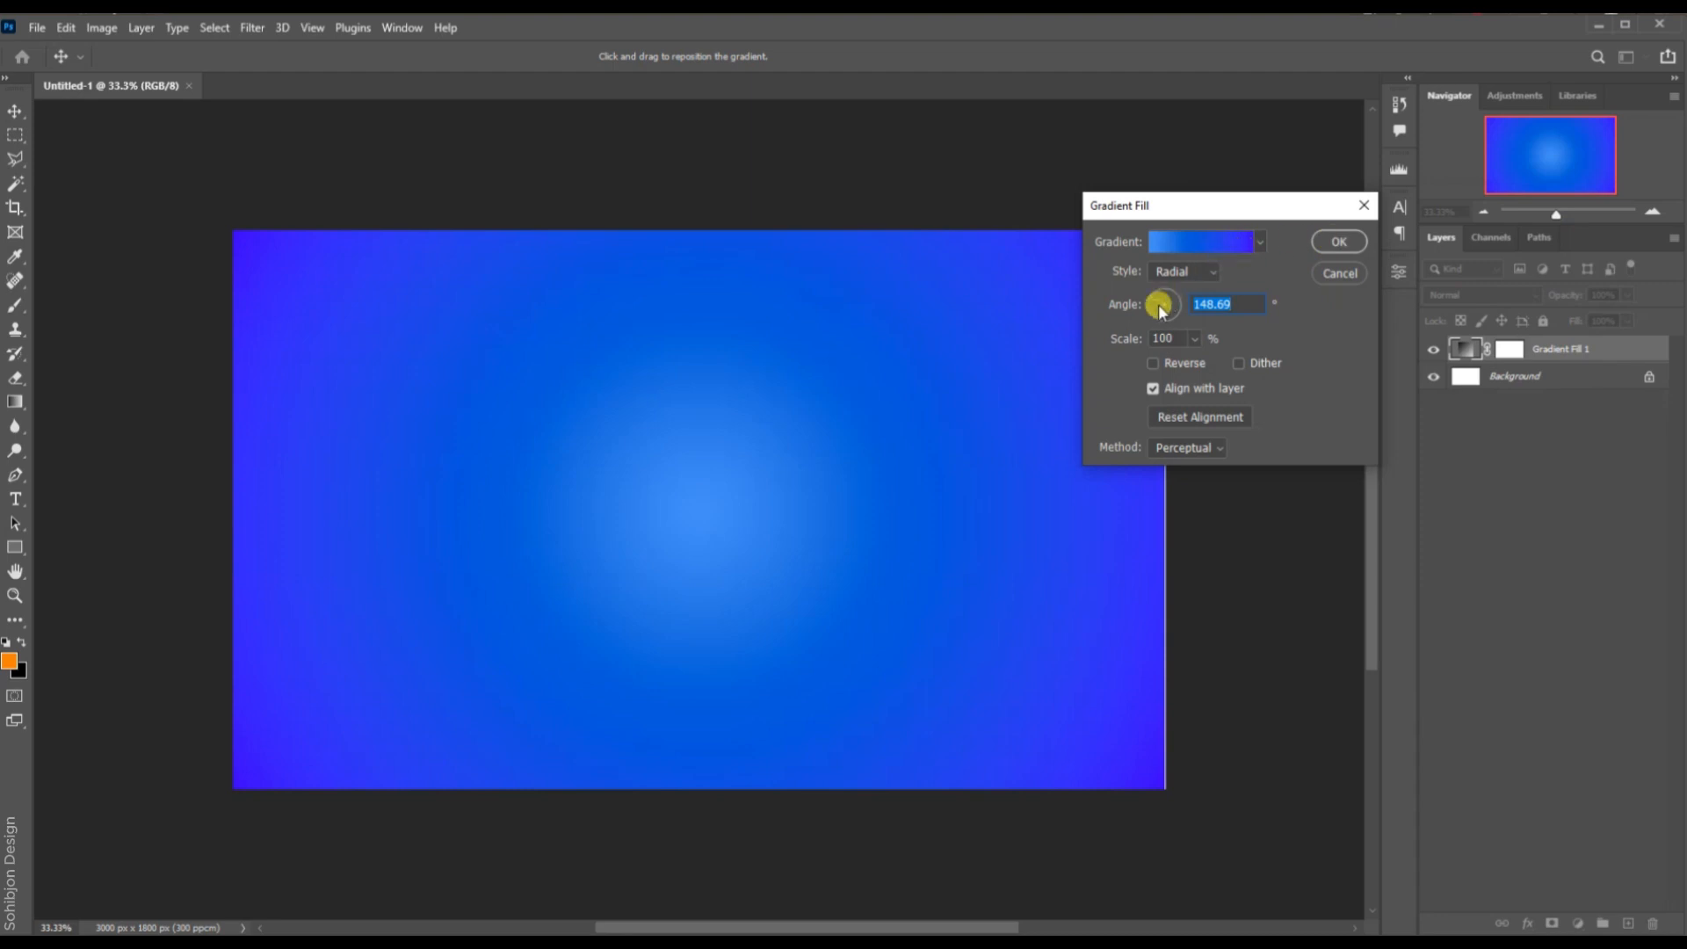
pyautogui.click(1355, 245)
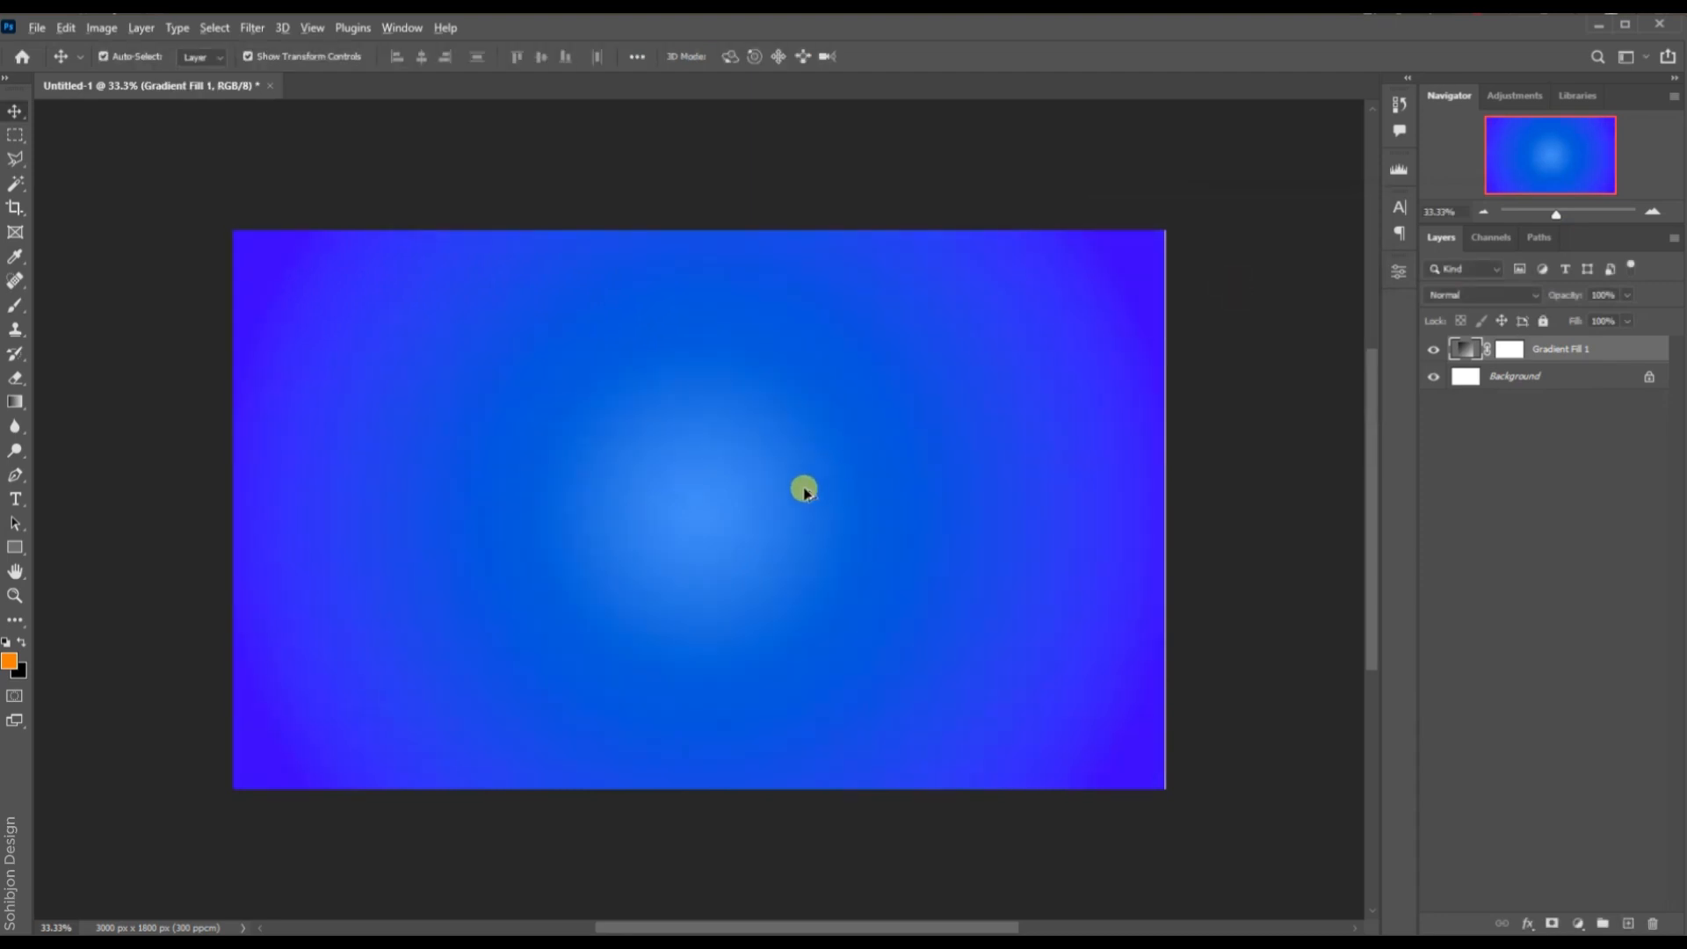
# Unlock the white Background layer and delete it from the document.
pyautogui.scroll(1, 804, 491)
pyautogui.click(1516, 378)
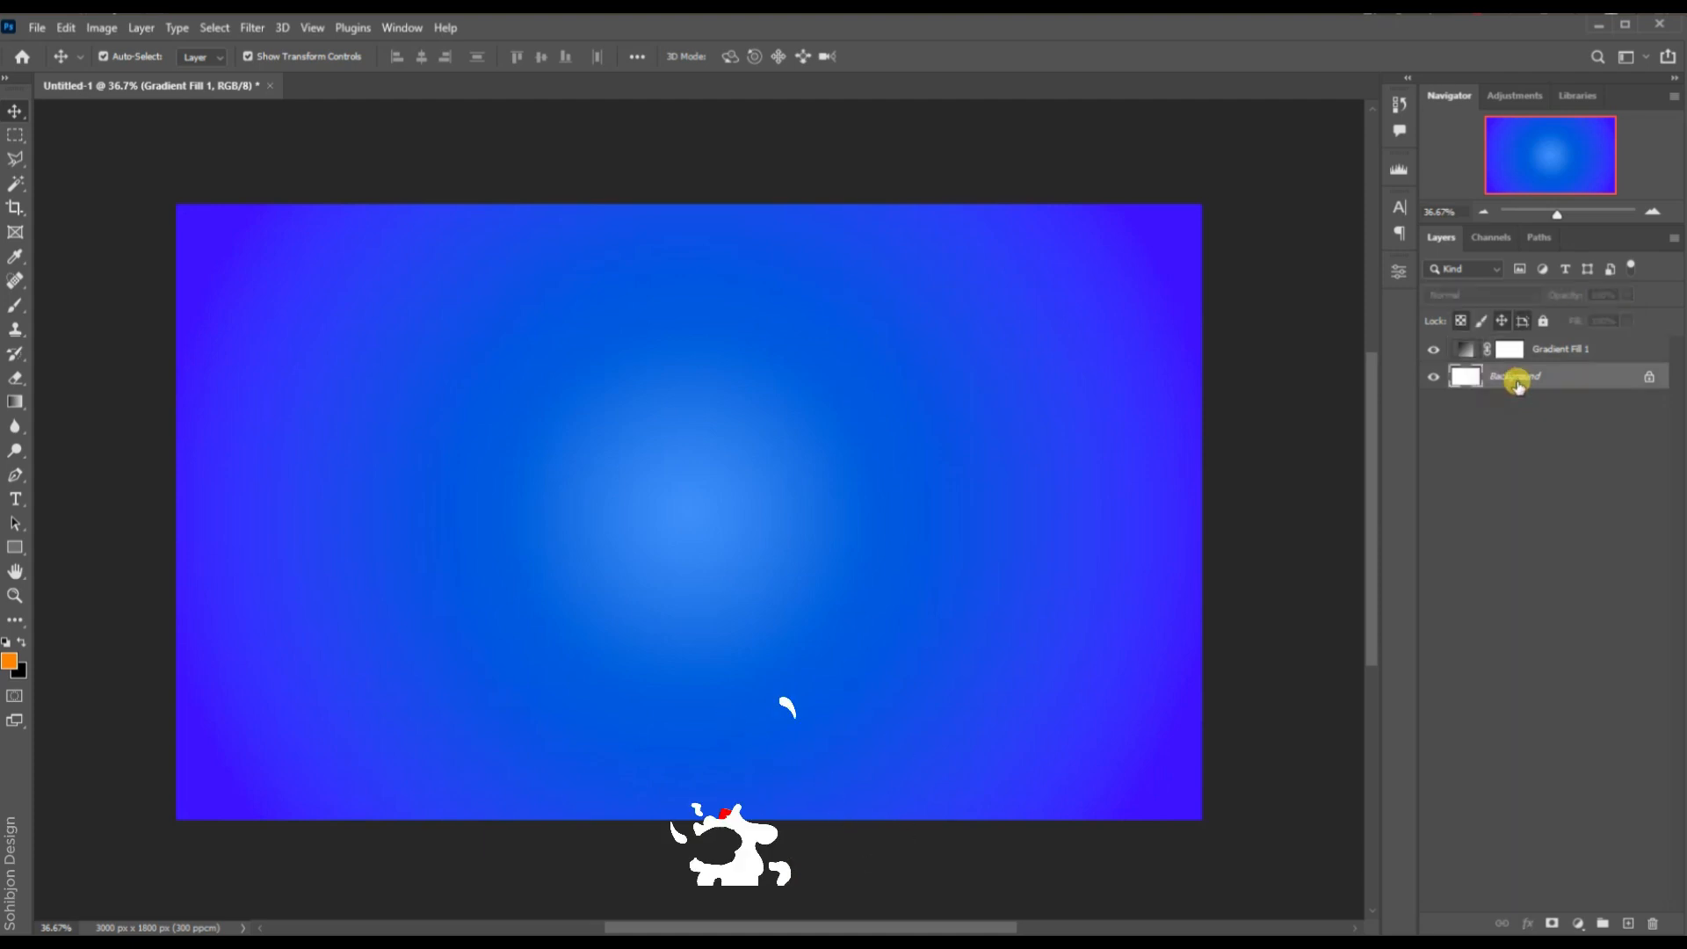
pyautogui.click(1657, 378)
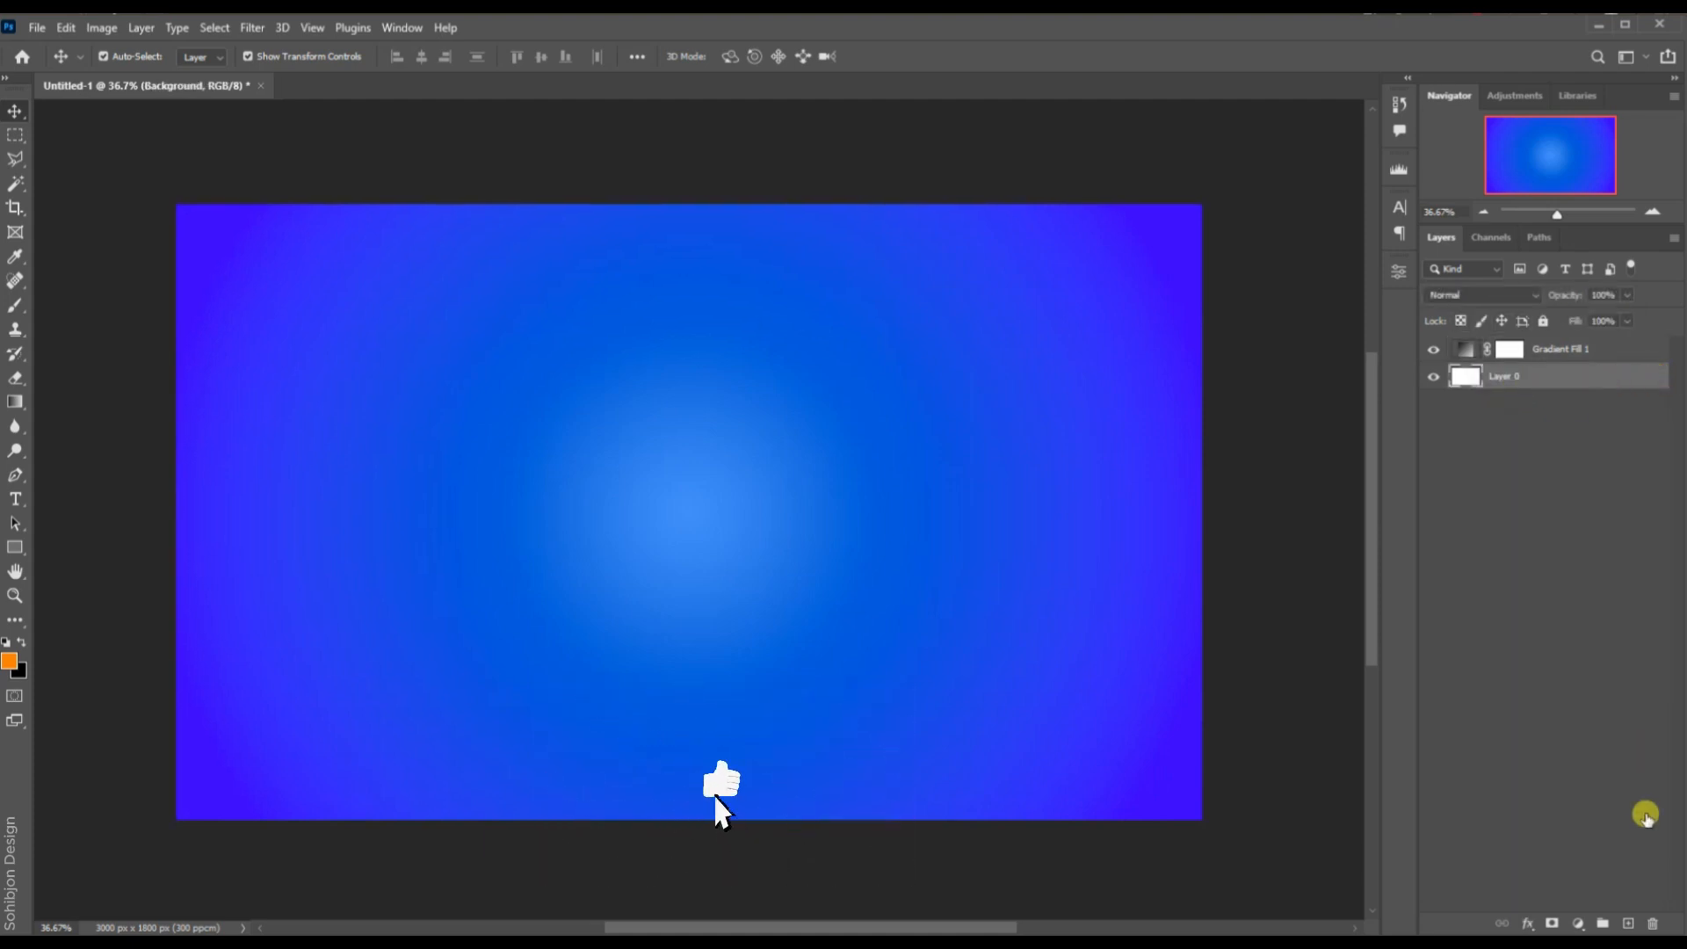
pyautogui.doubleClick(1582, 377)
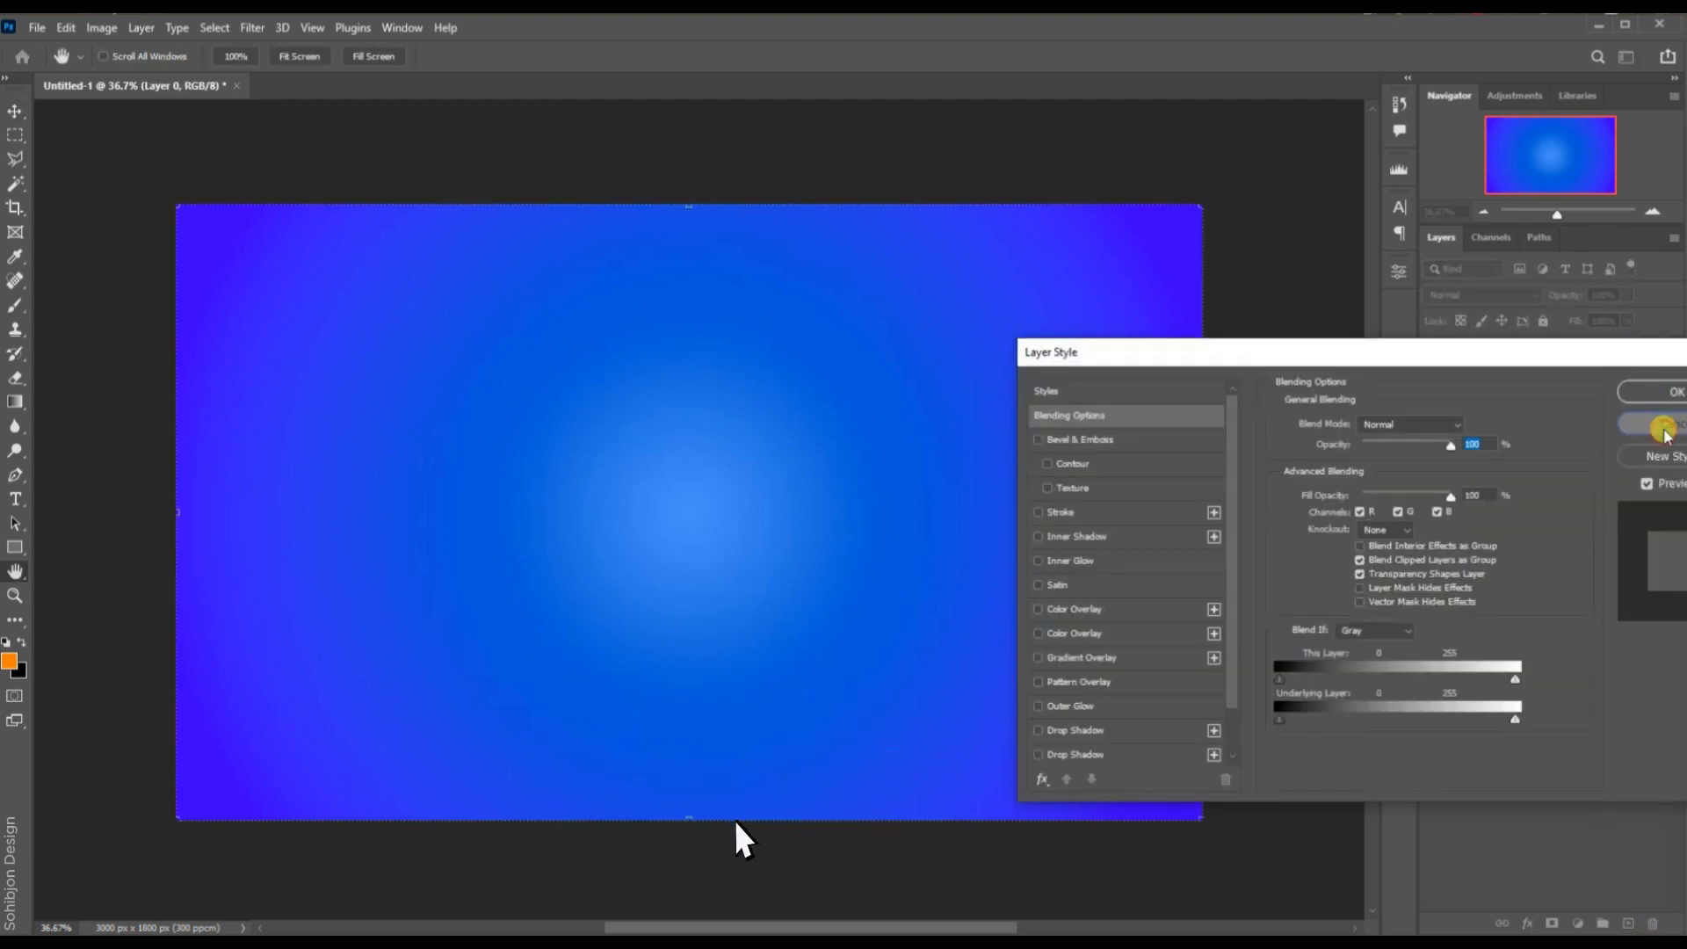
pyautogui.click(1664, 429)
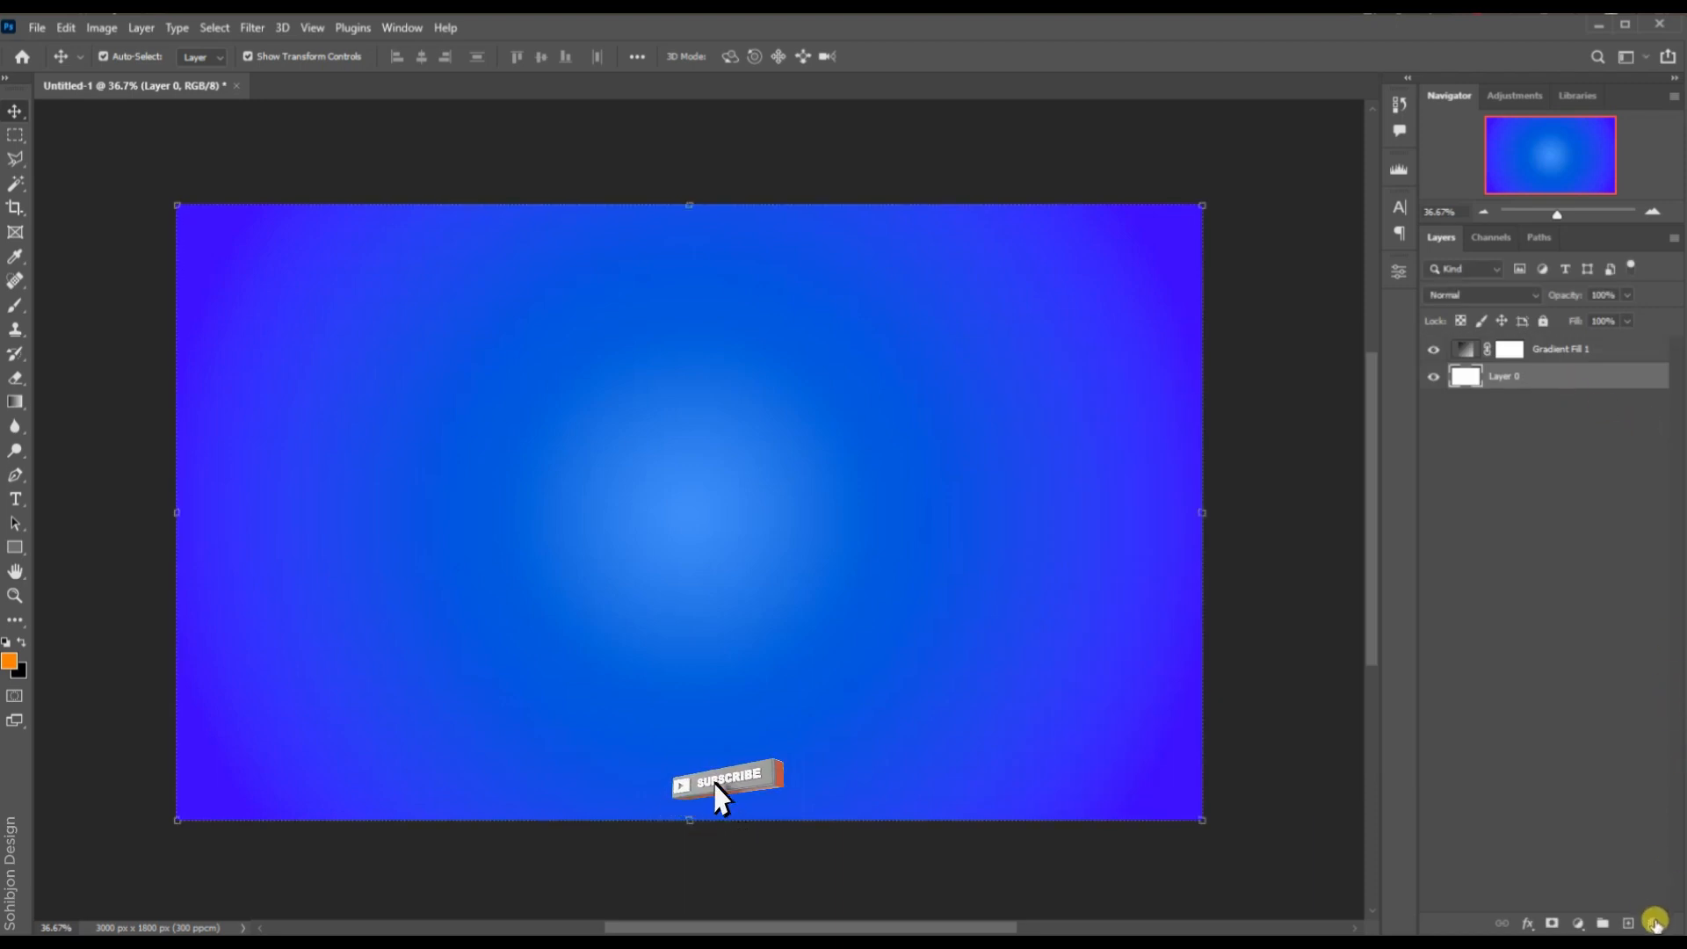
pyautogui.click(1656, 923)
pyautogui.click(749, 369)
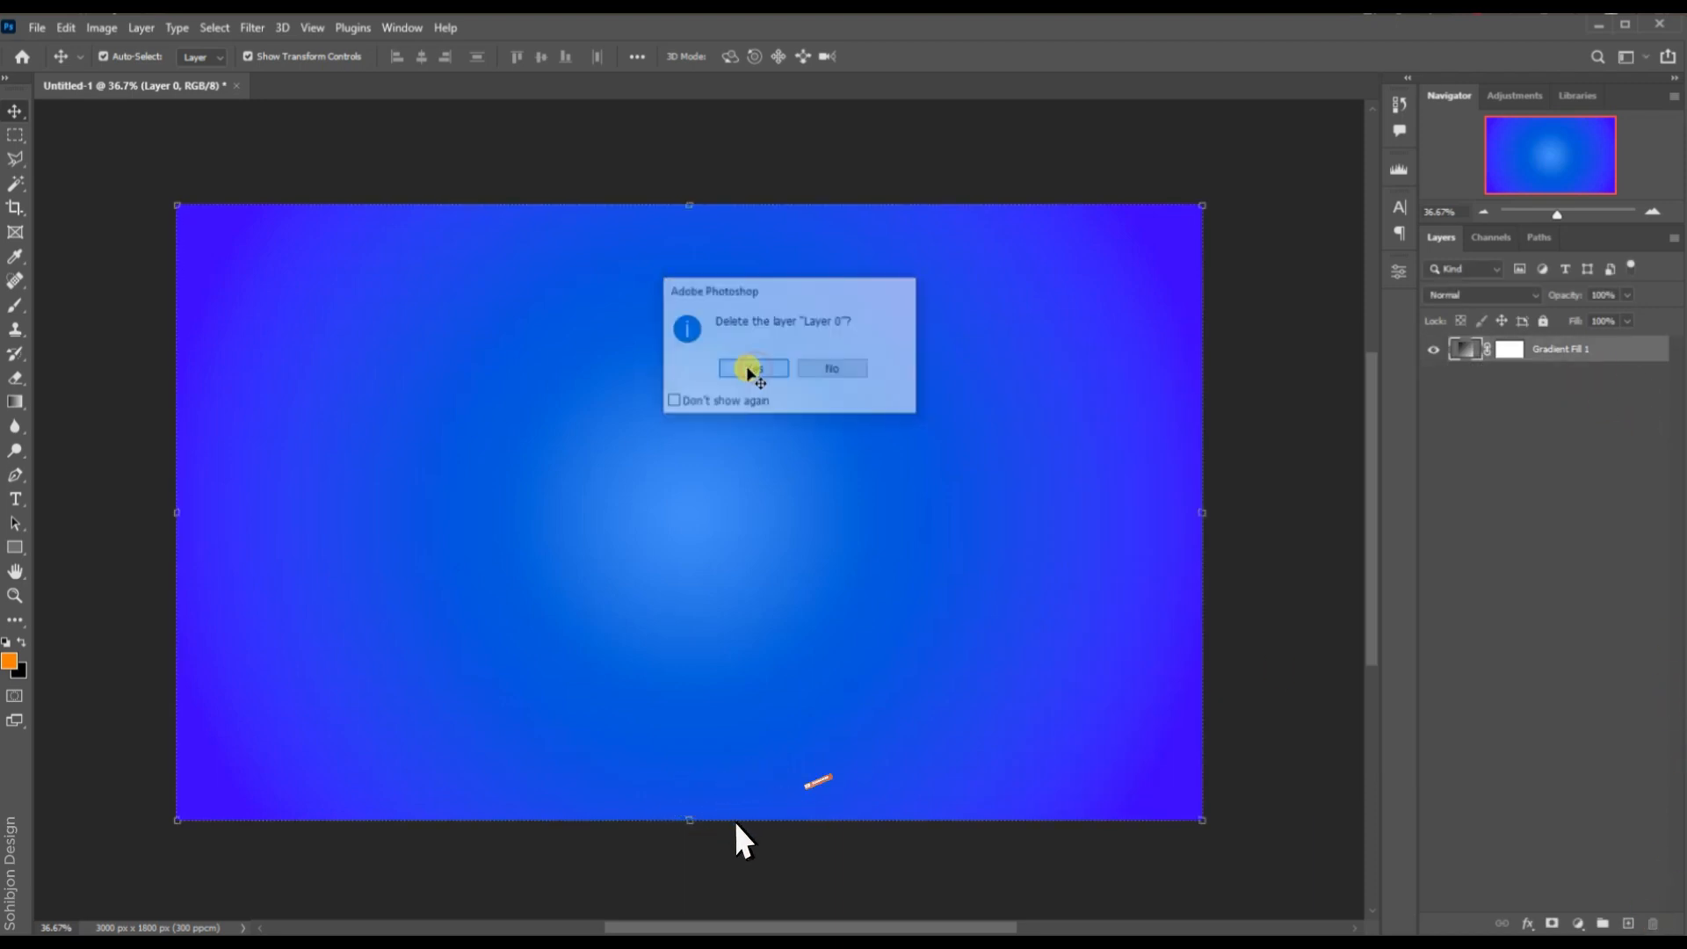
# Delete the layer mask from the Gradient Fill 1 layer.
pyautogui.click(1508, 351)
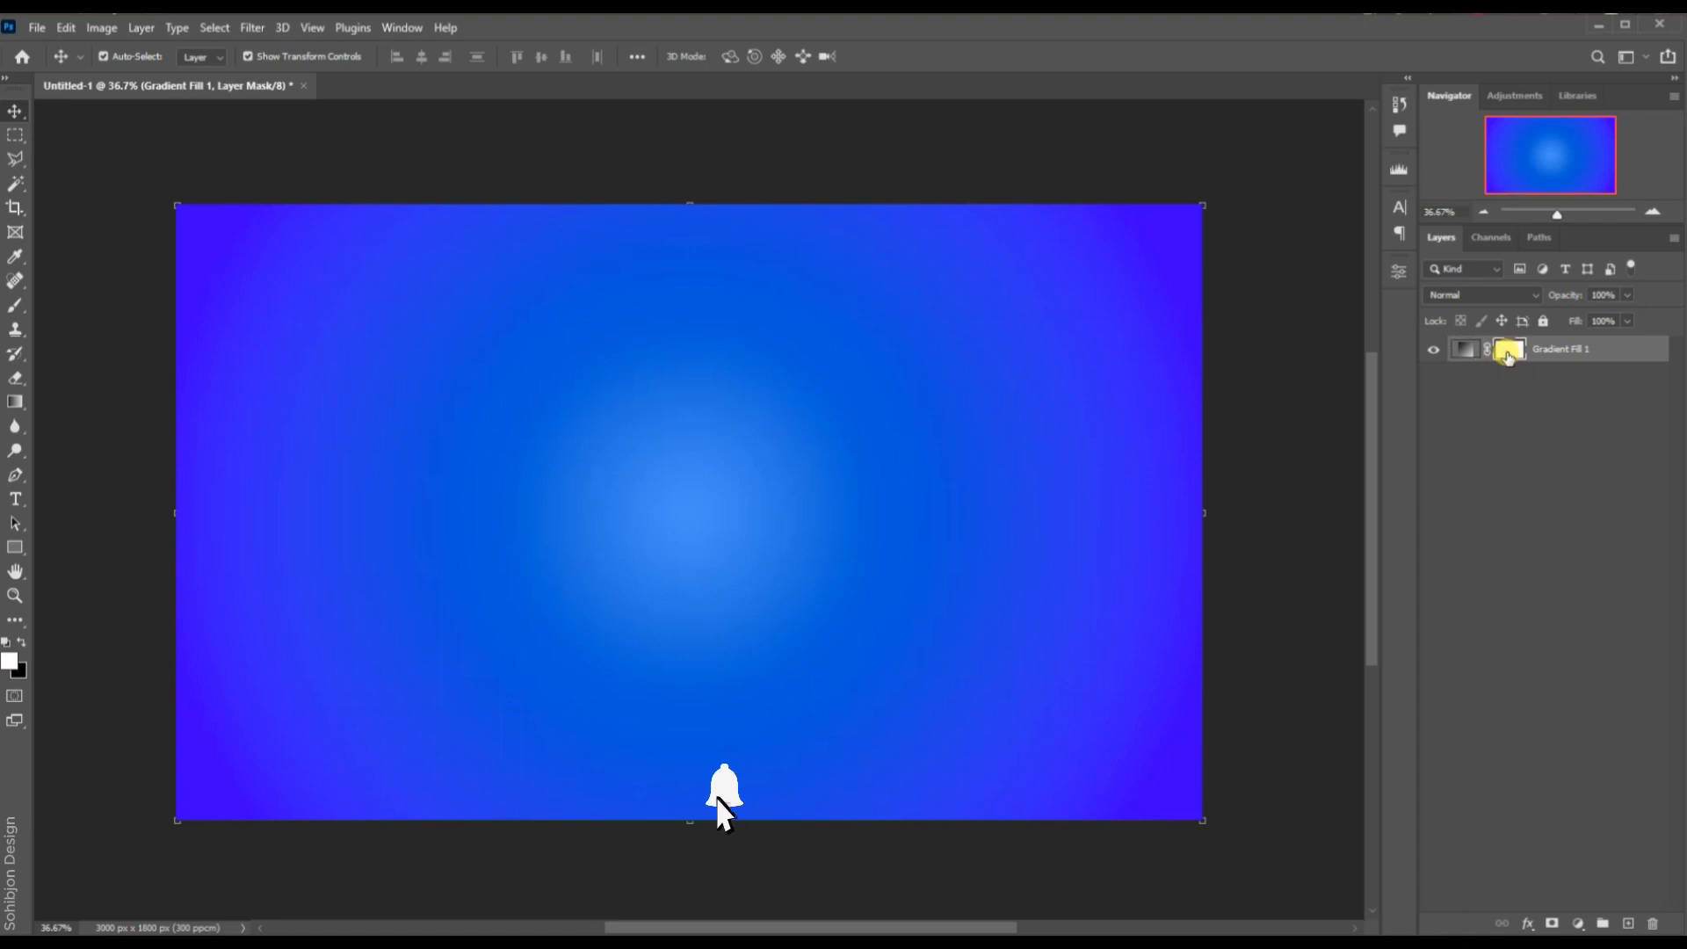
pyautogui.rightClick(1508, 354)
pyautogui.click(1529, 388)
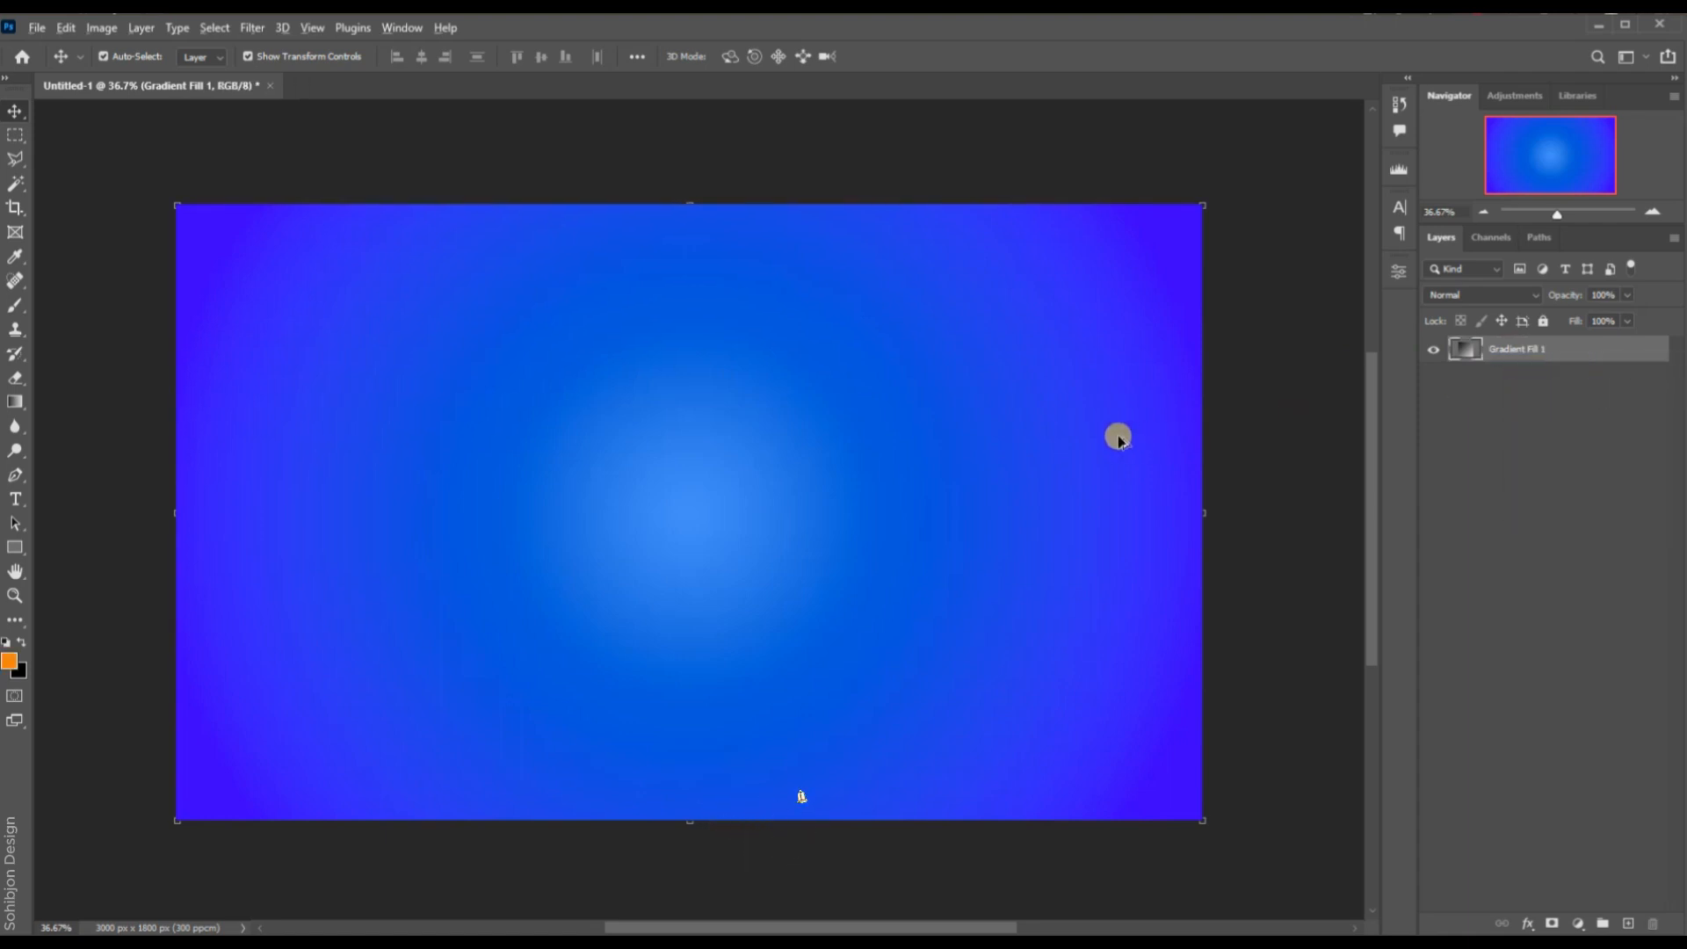
# Set the text color to black 000000 and add the text "WORLD" on the canvas.
pyautogui.scroll(1, 1117, 437)
pyautogui.scroll(-2, 1117, 436)
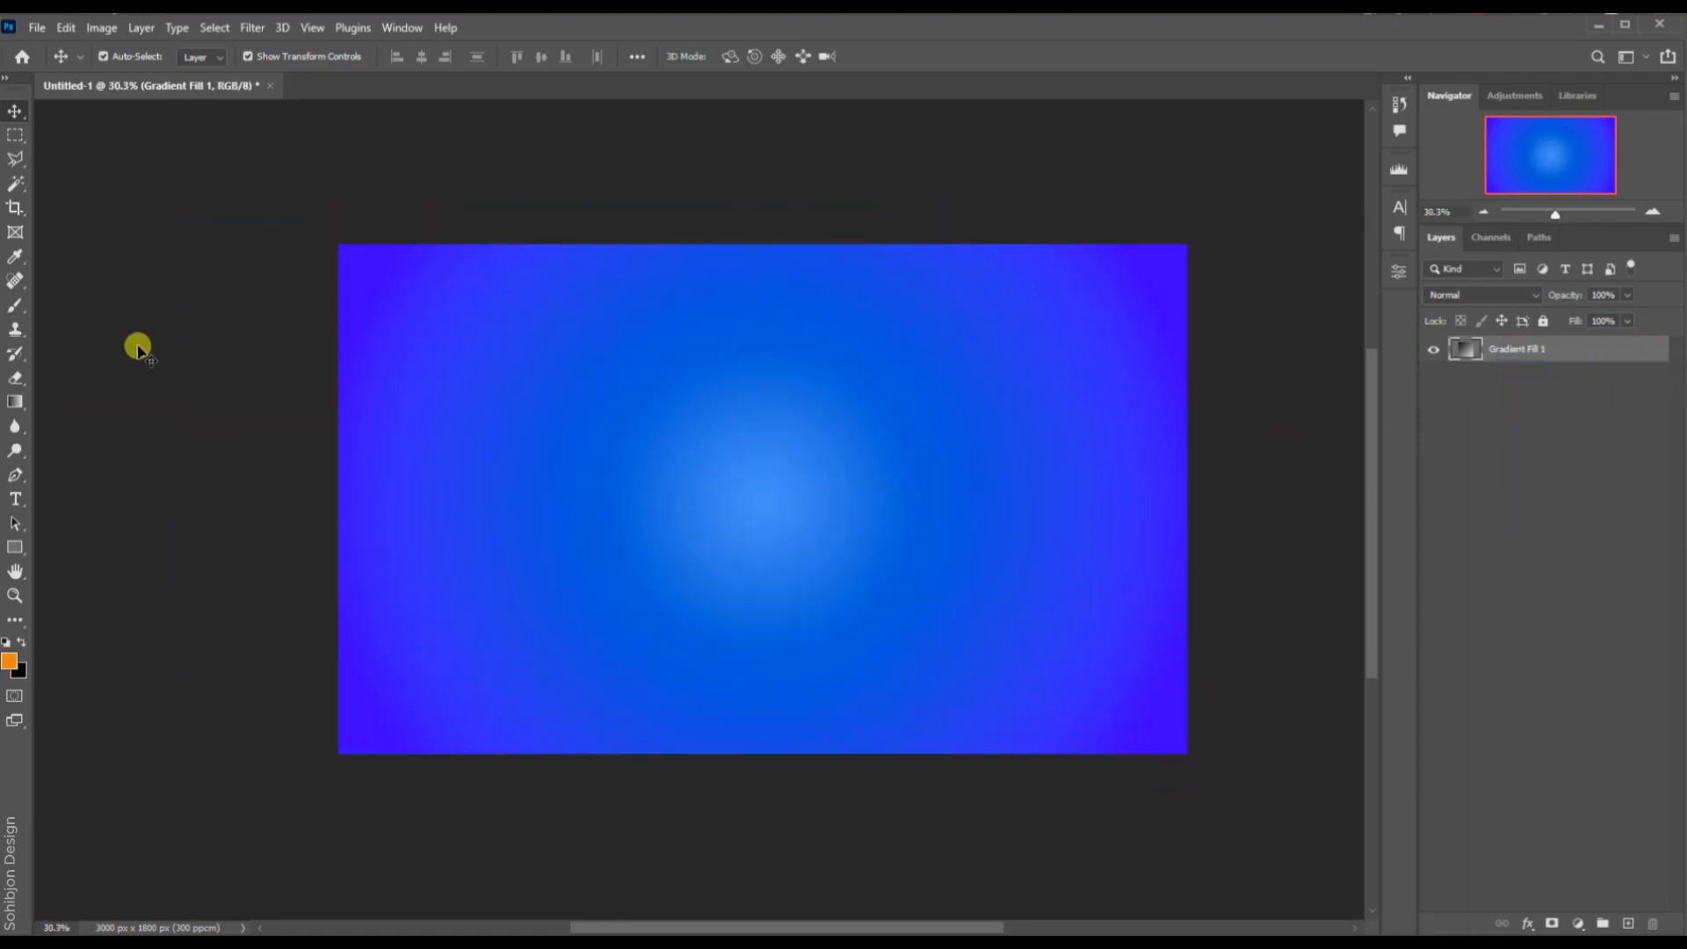
pyautogui.click(15, 497)
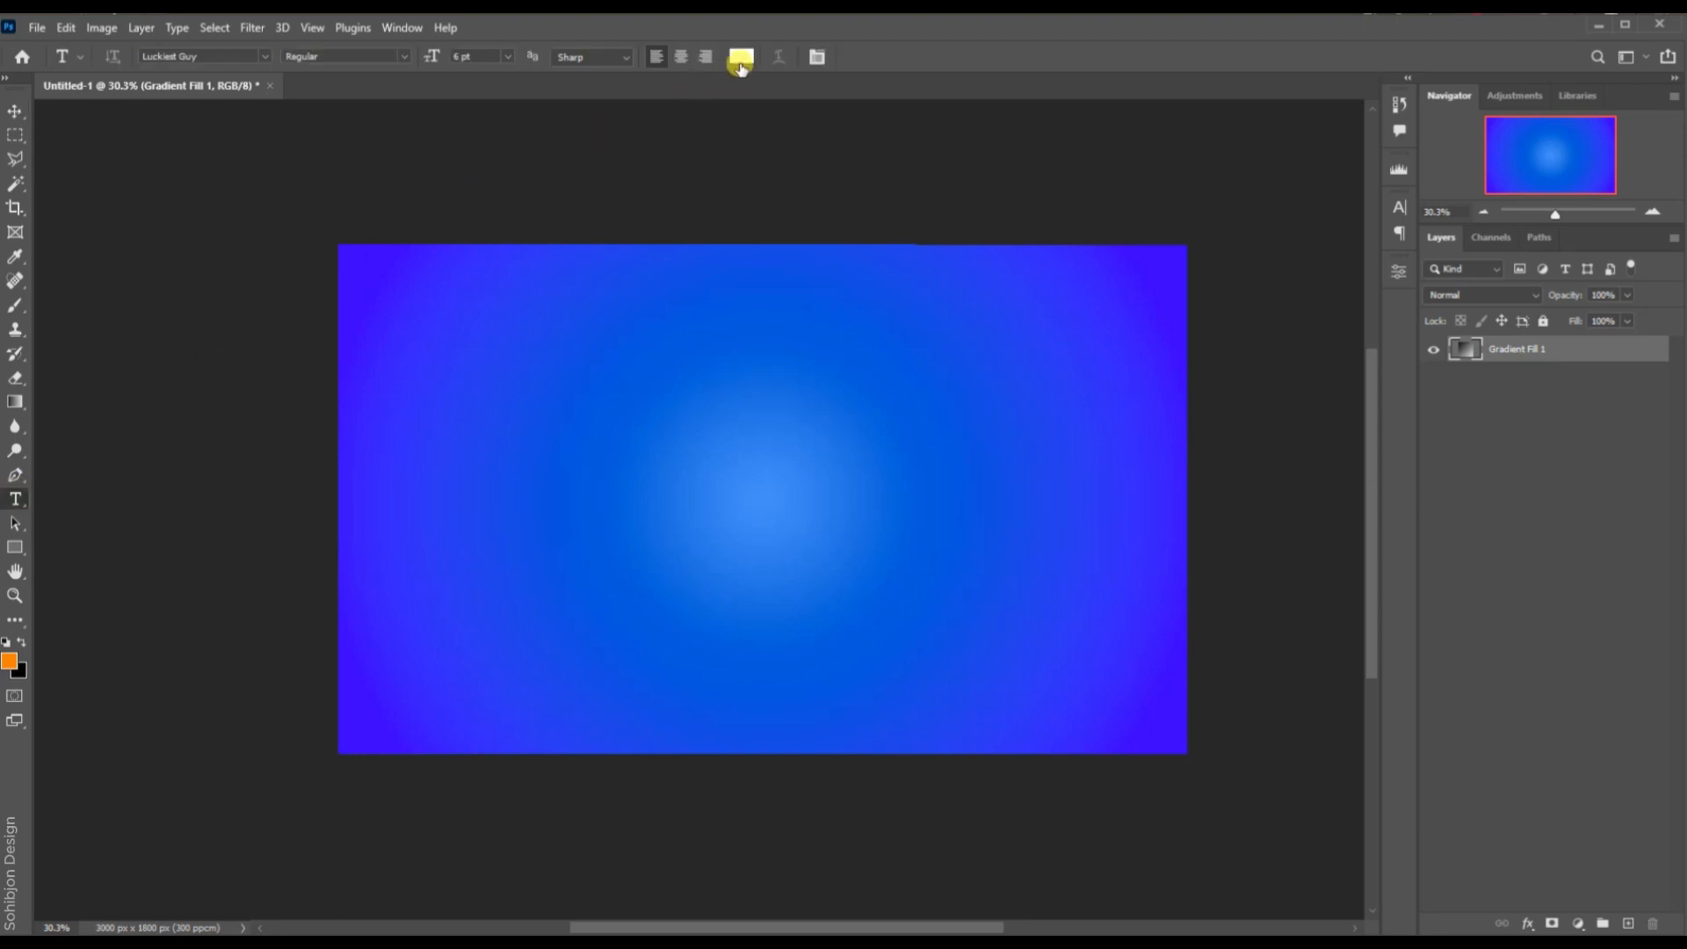
pyautogui.click(741, 56)
pyautogui.write('000000')
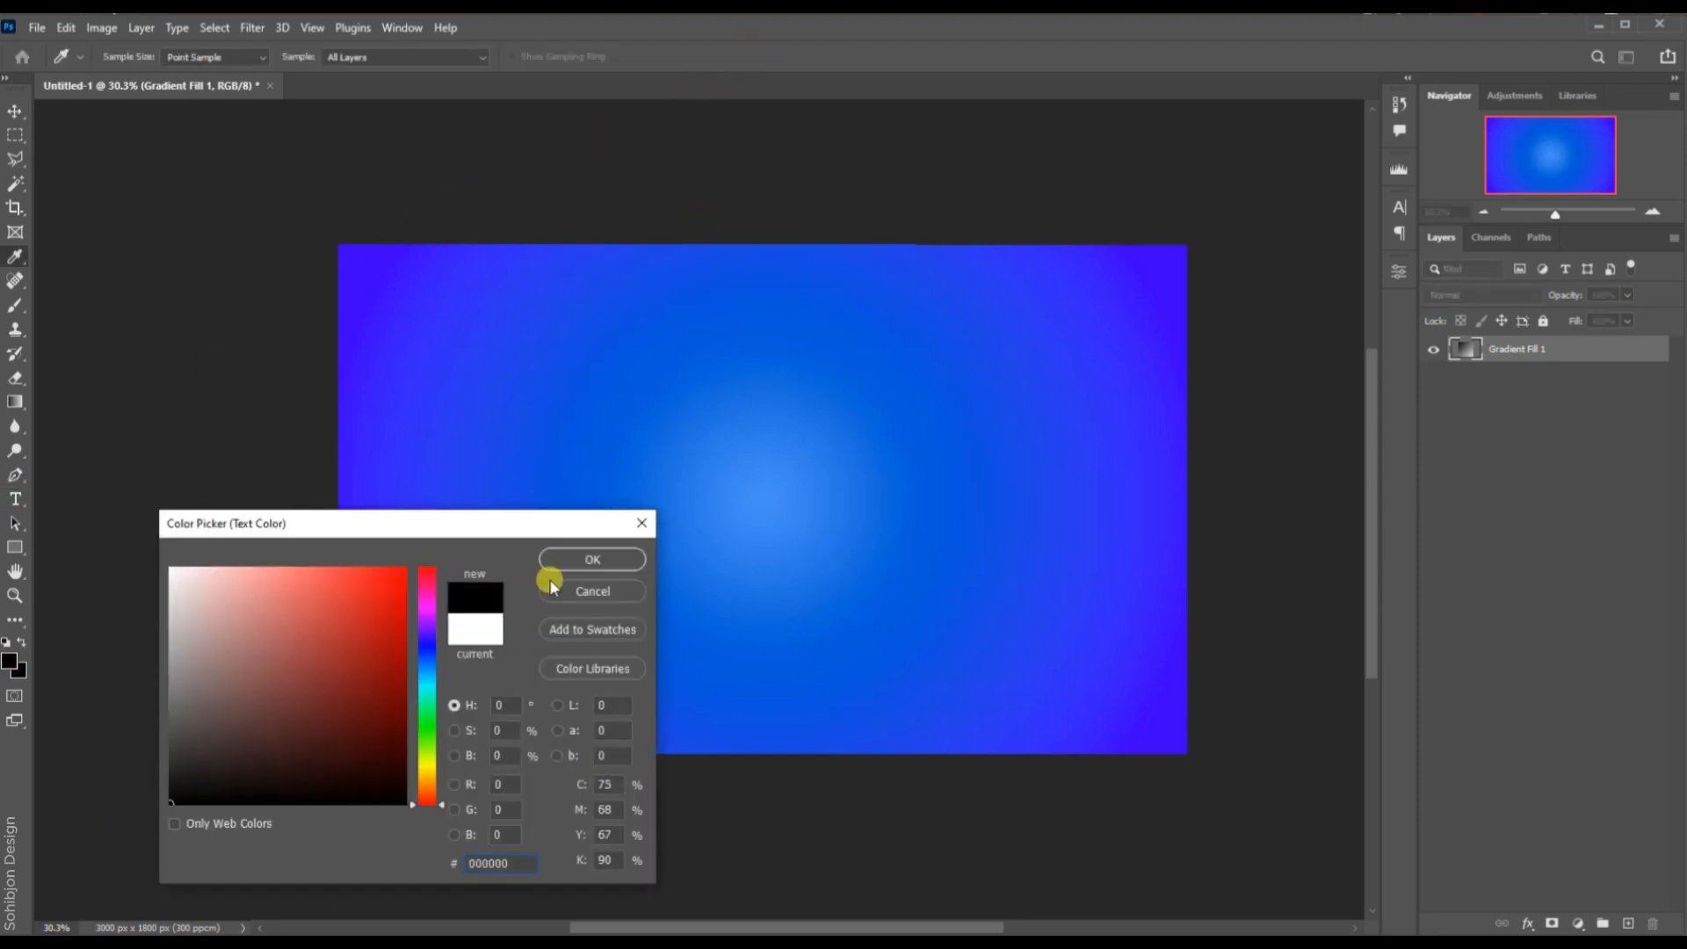
pyautogui.click(573, 557)
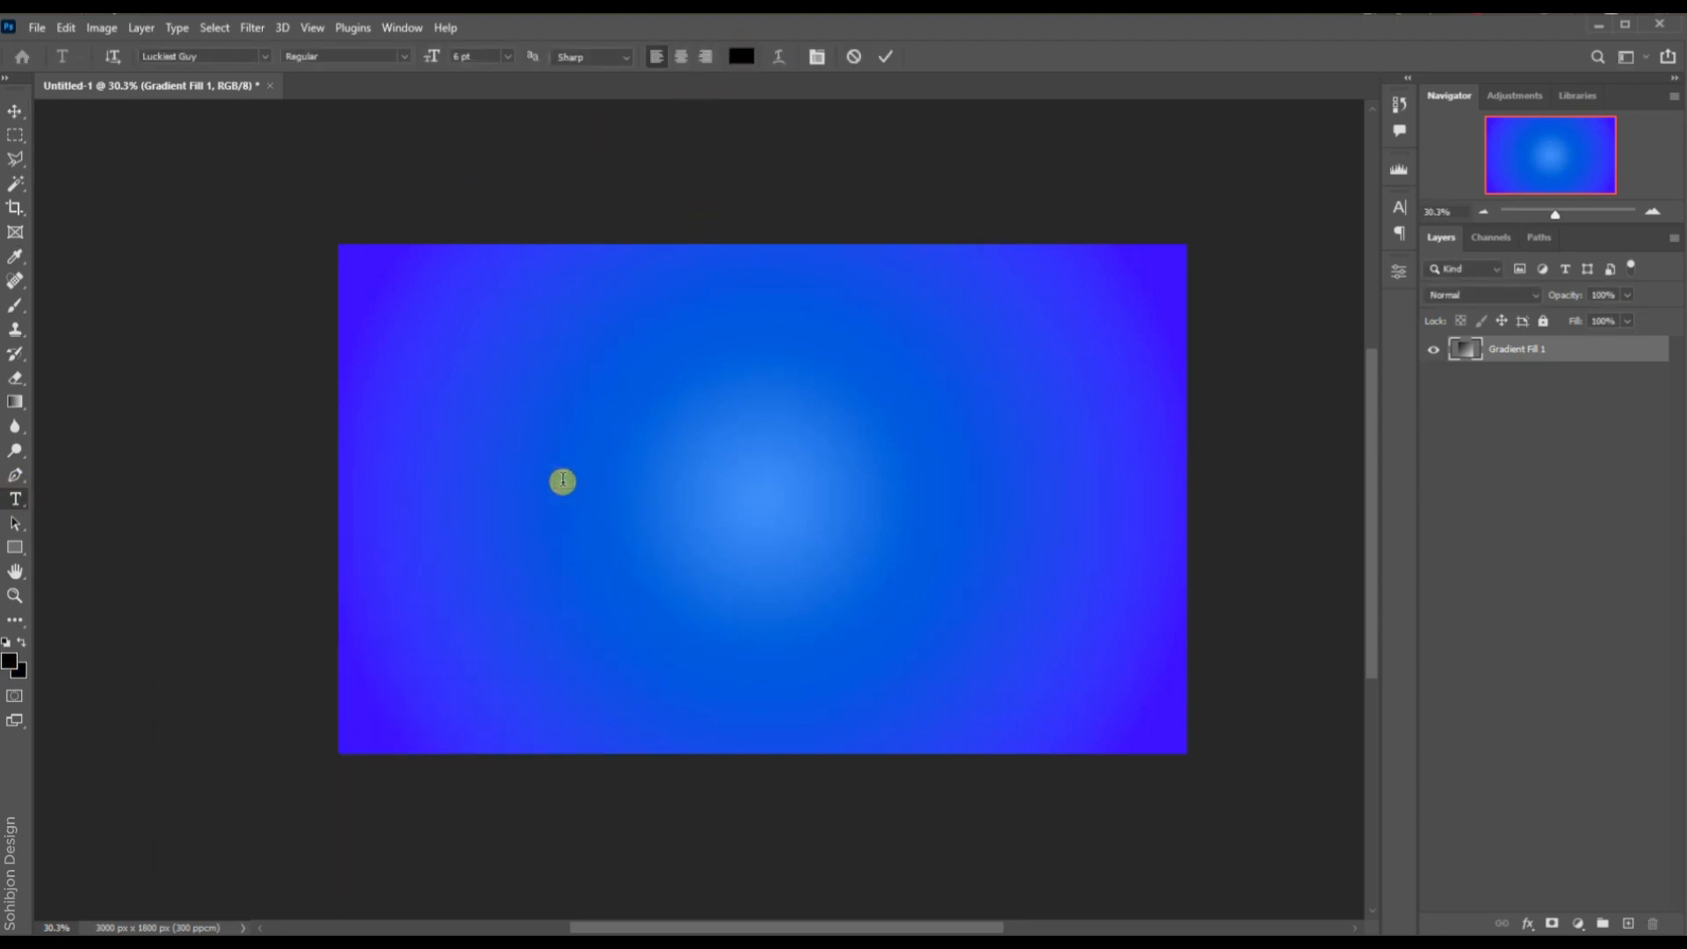
pyautogui.click(563, 480)
pyautogui.write('WORLD')
pyautogui.hotkey('ctrl', 'Return')
# Scale the WORLD text to about 888% and center it on the canvas at X 1500 px, Y 900 px.
pyautogui.click(13, 110)
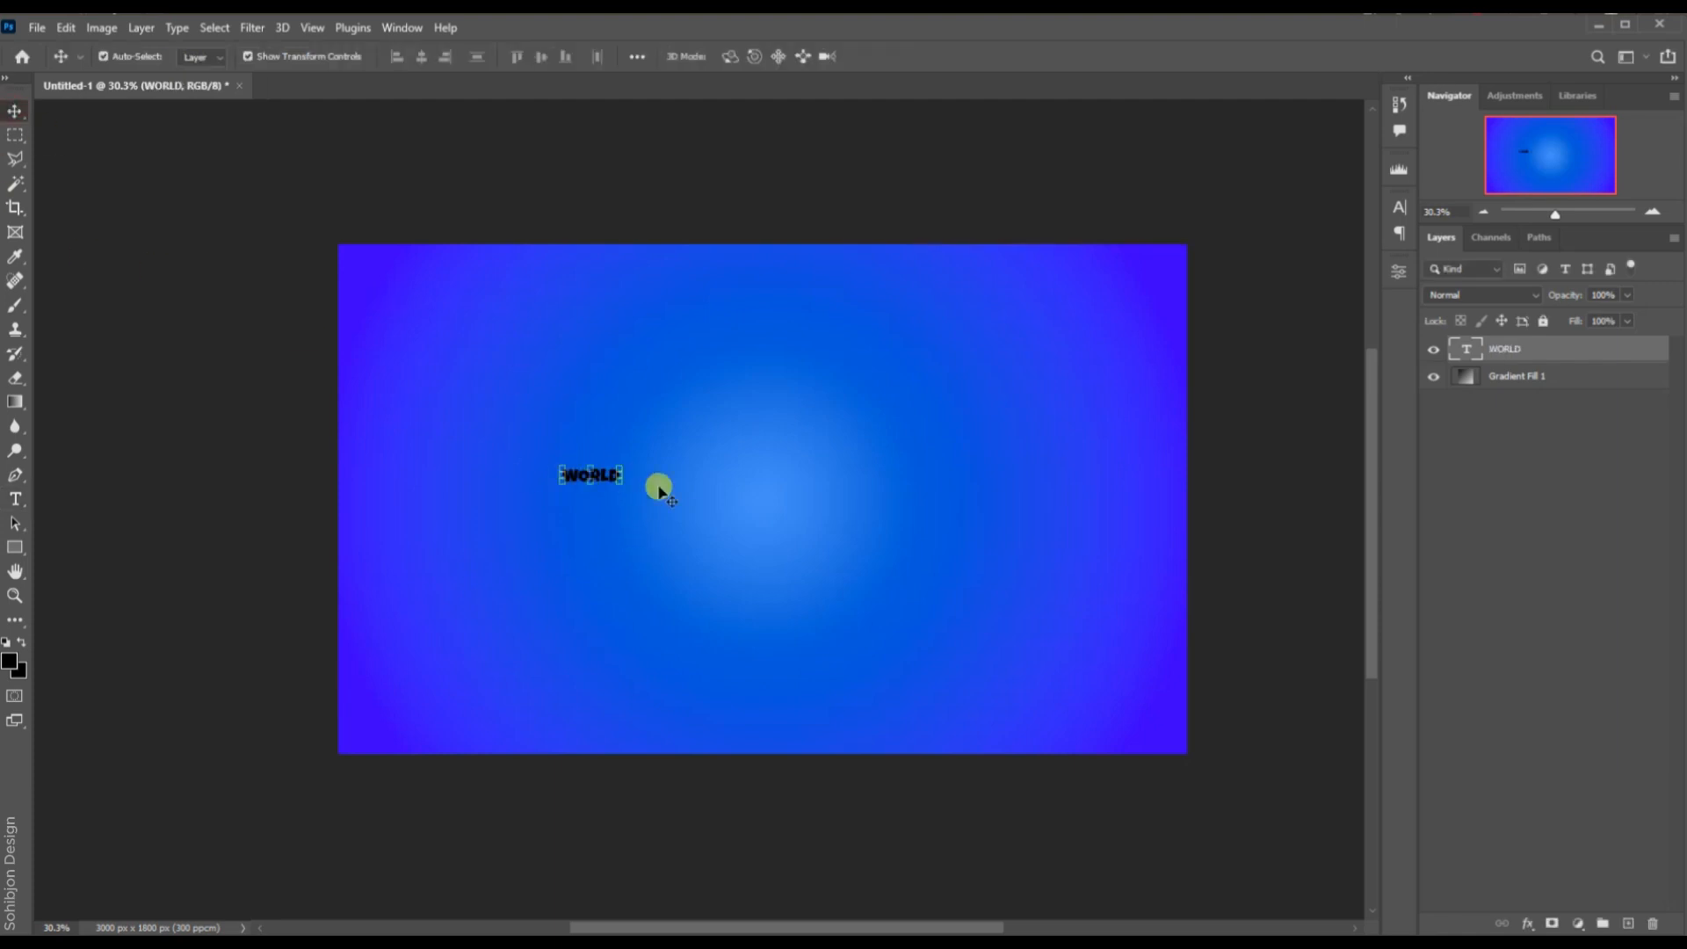
pyautogui.moveTo(629, 484); pyautogui.dragTo(1069, 672)
pyautogui.moveTo(858, 538); pyautogui.dragTo(826, 525)
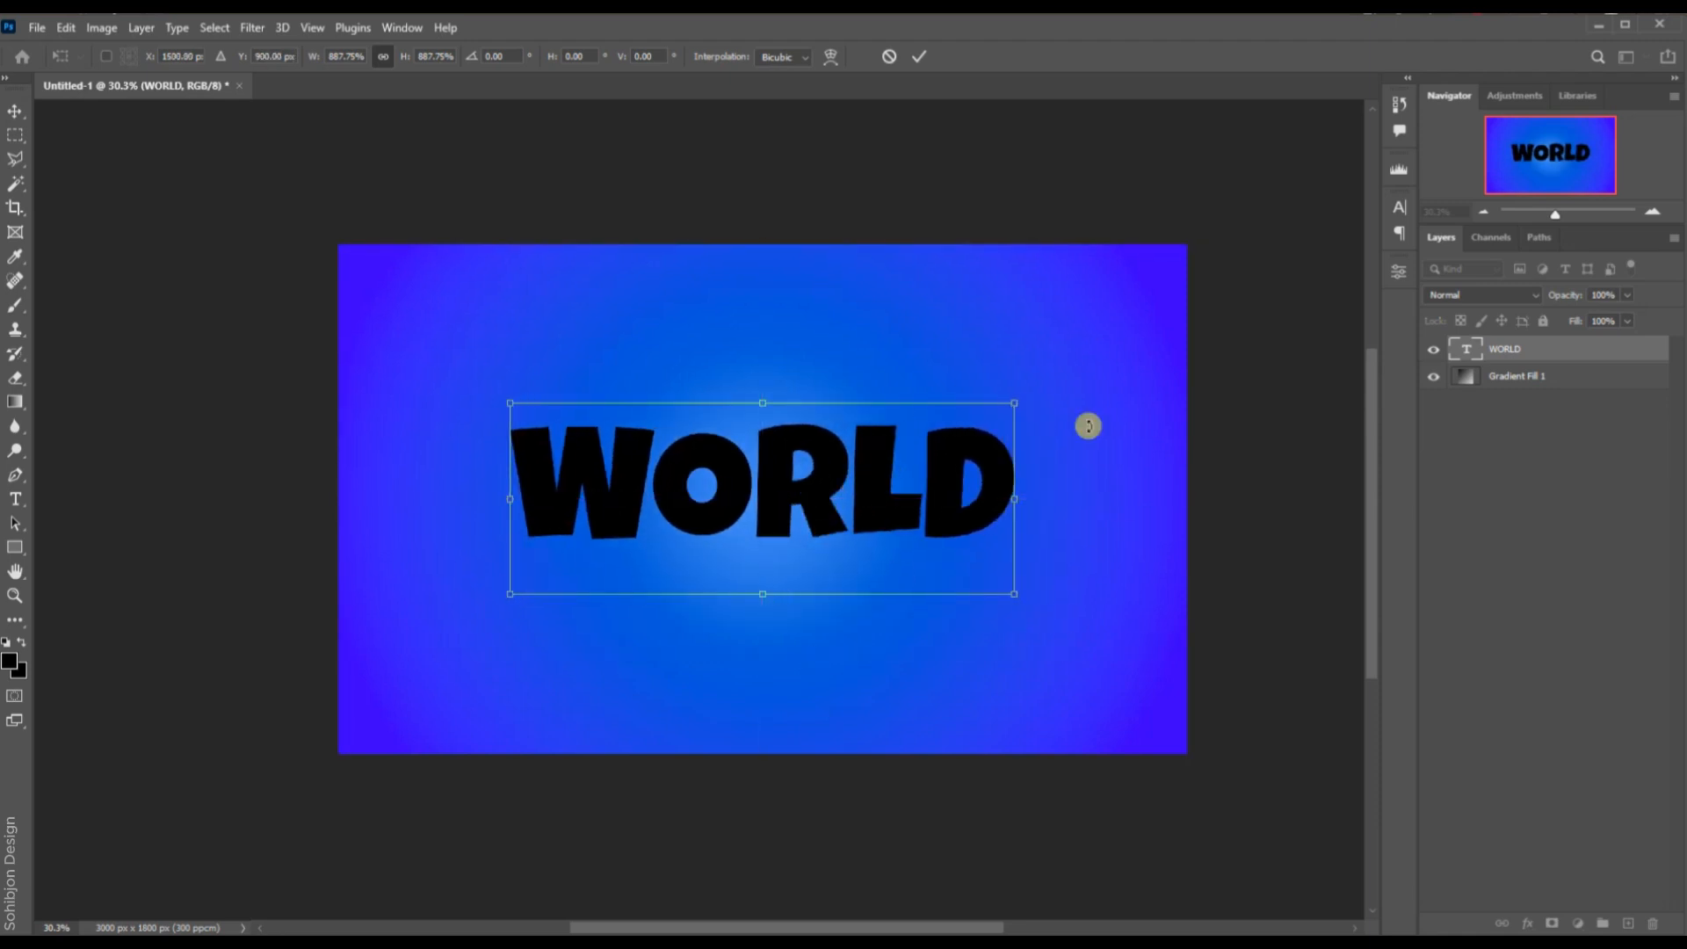
pyautogui.click(926, 63)
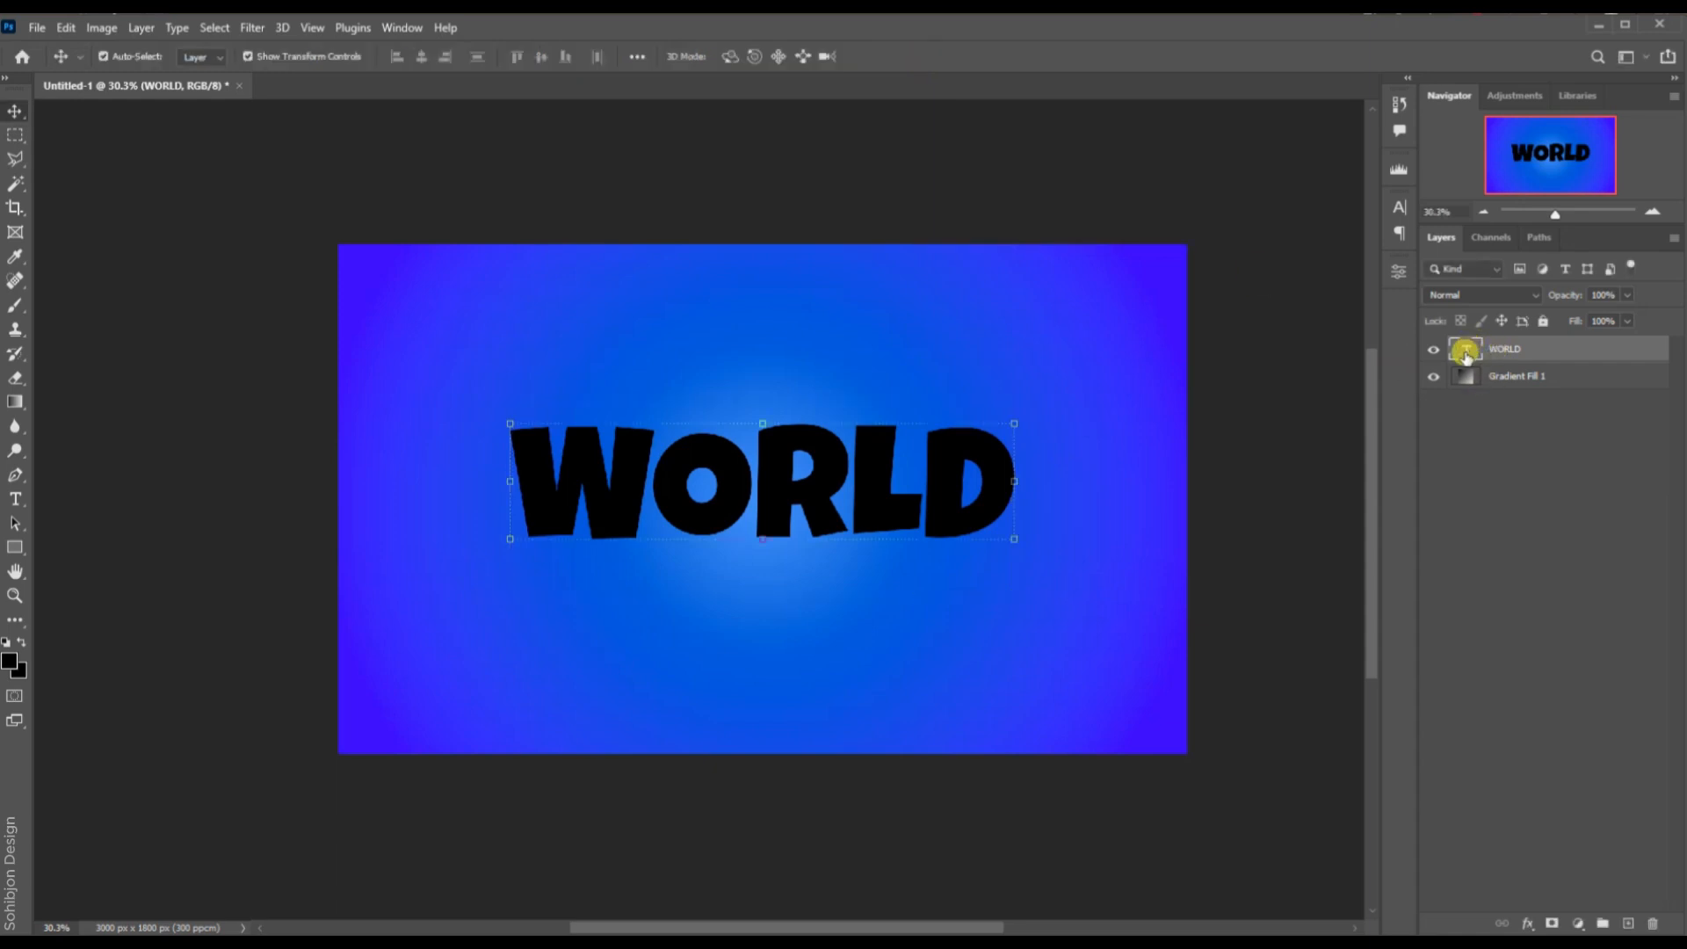
# Warp the WORLD text with the horizontal Arc style at a Bend of +14%.
pyautogui.doubleClick(1466, 352)
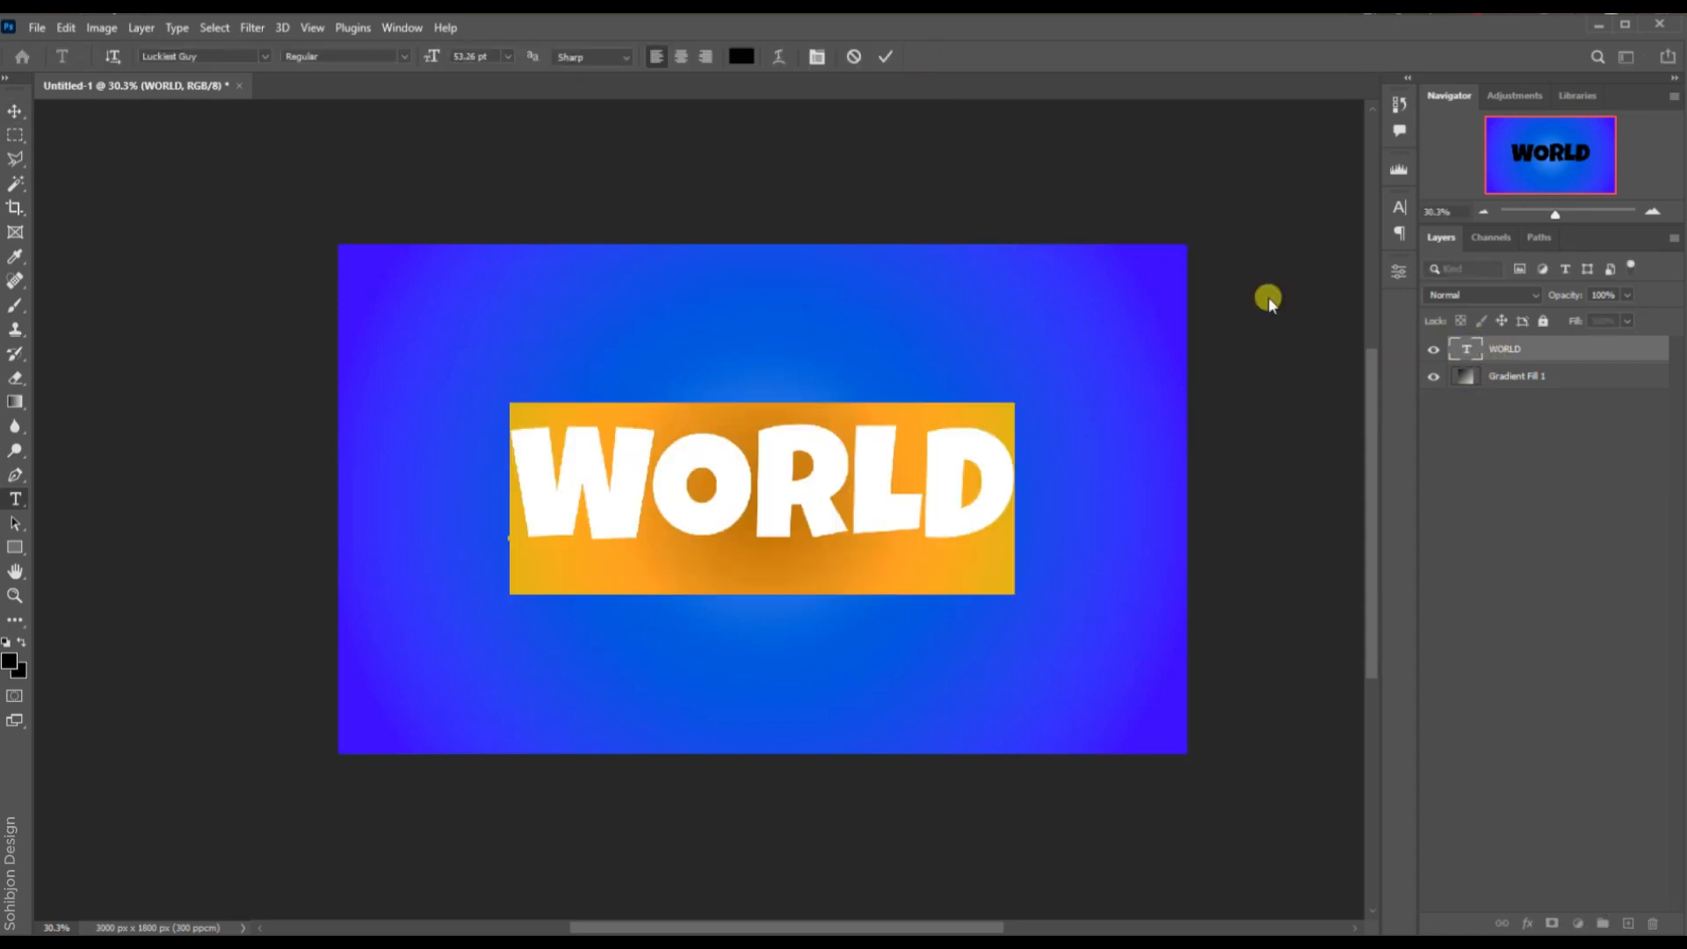
pyautogui.click(783, 56)
pyautogui.click(835, 217)
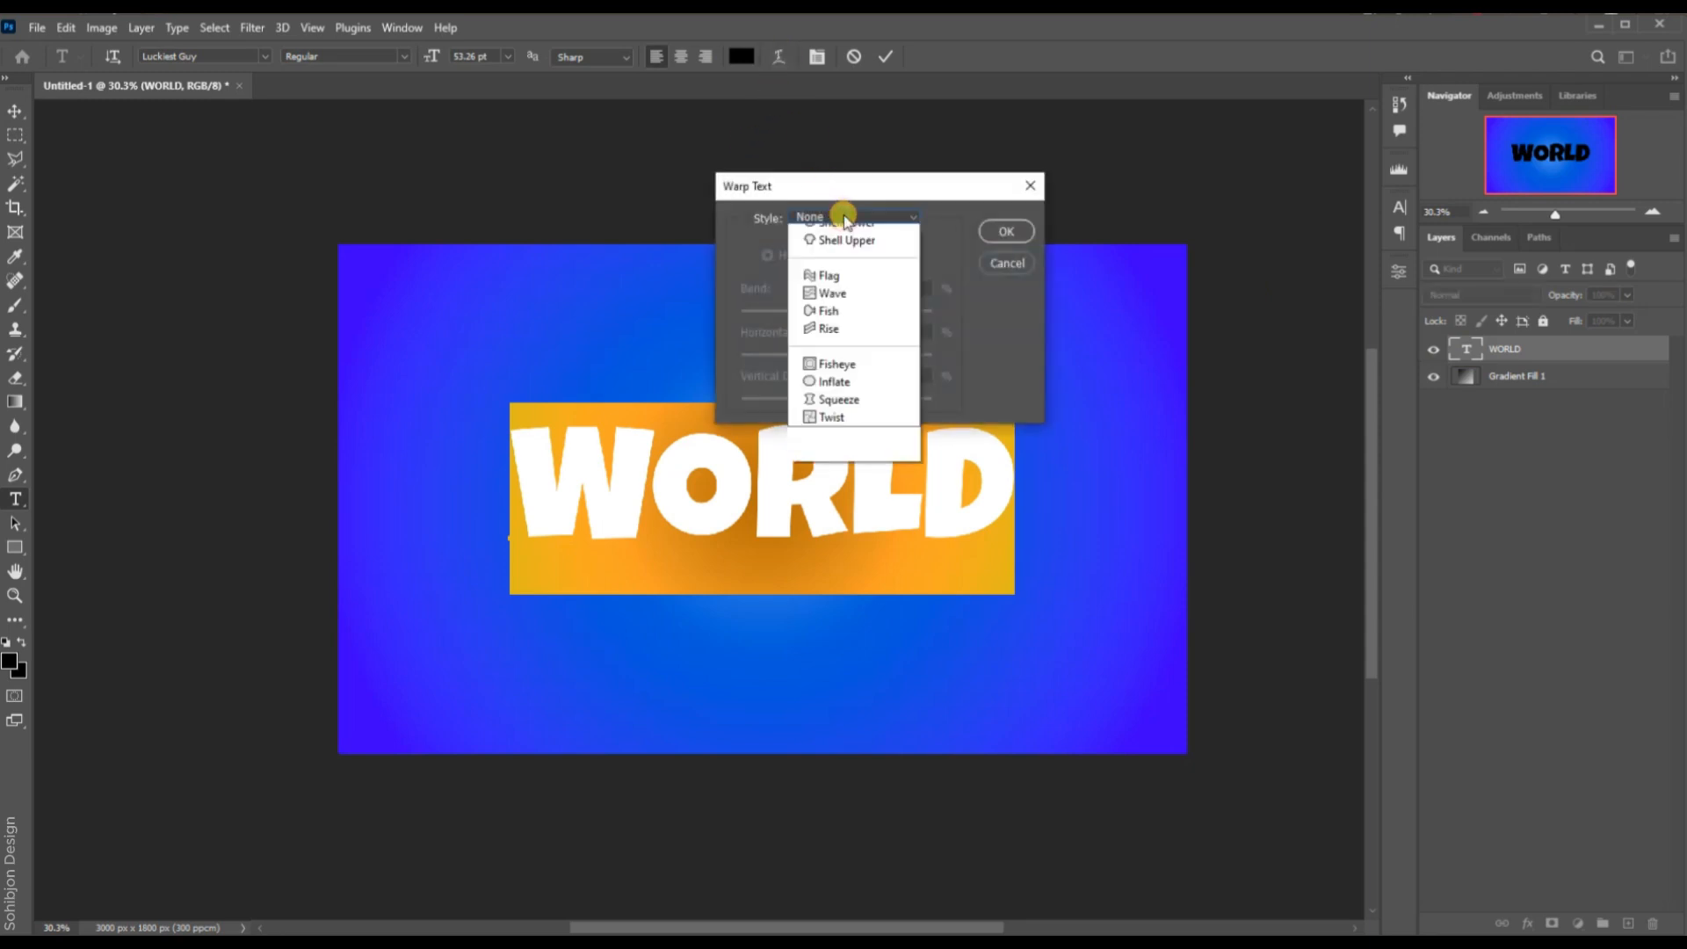
pyautogui.click(848, 263)
pyautogui.moveTo(864, 312); pyautogui.dragTo(851, 313)
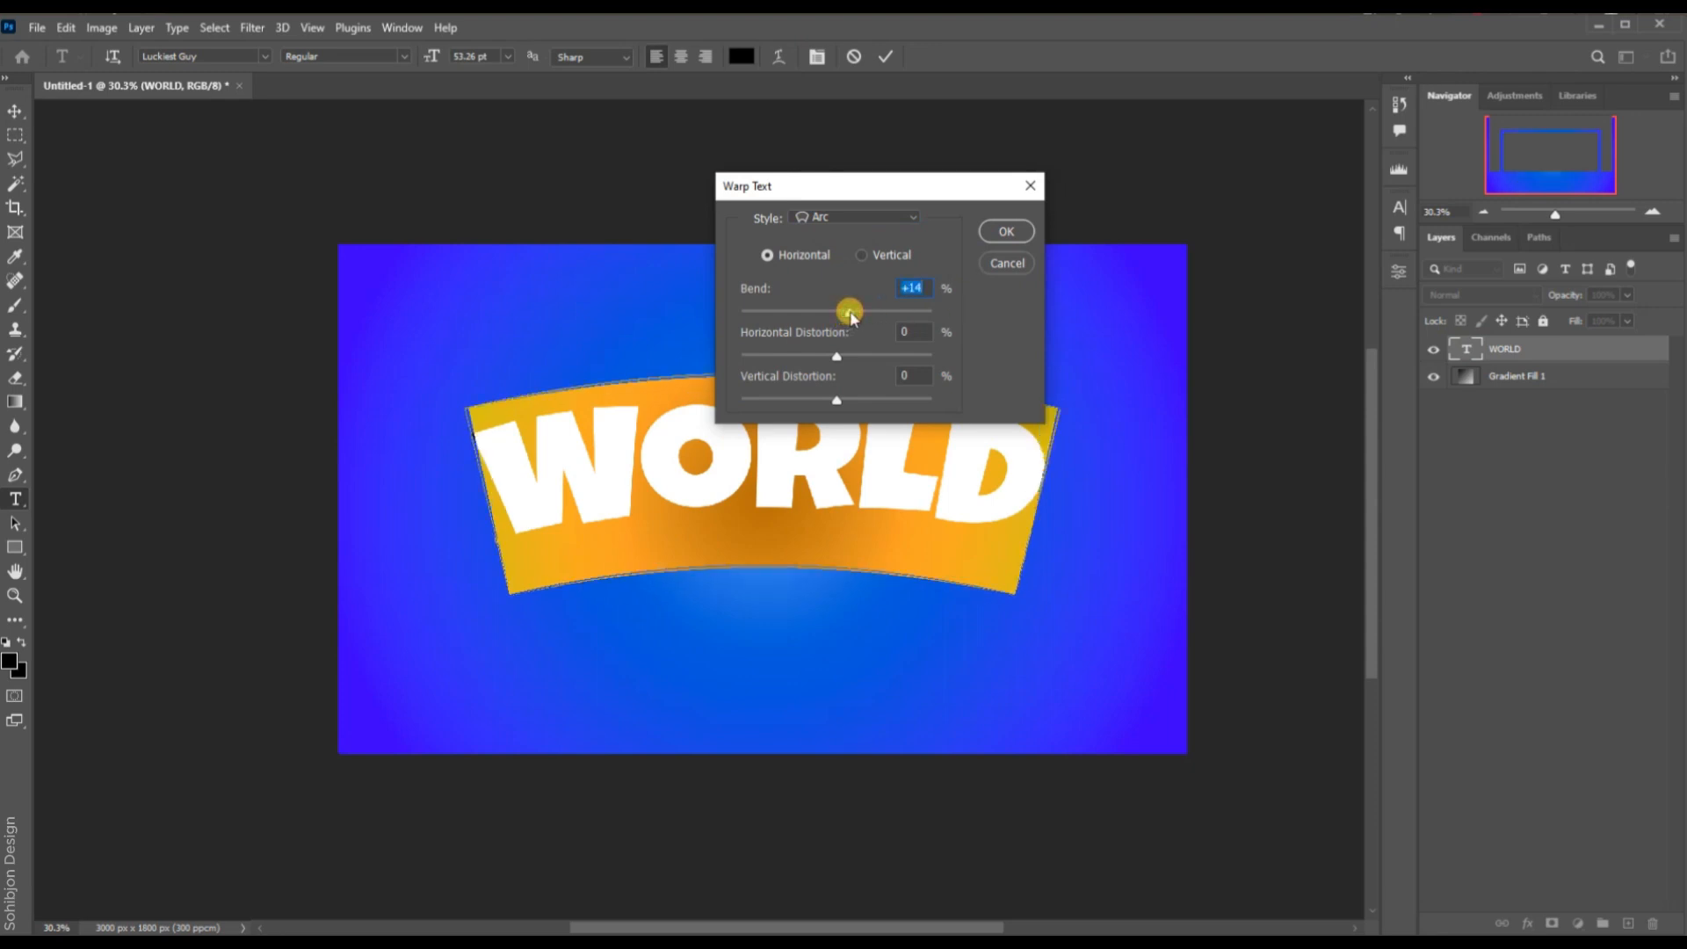
pyautogui.click(1002, 233)
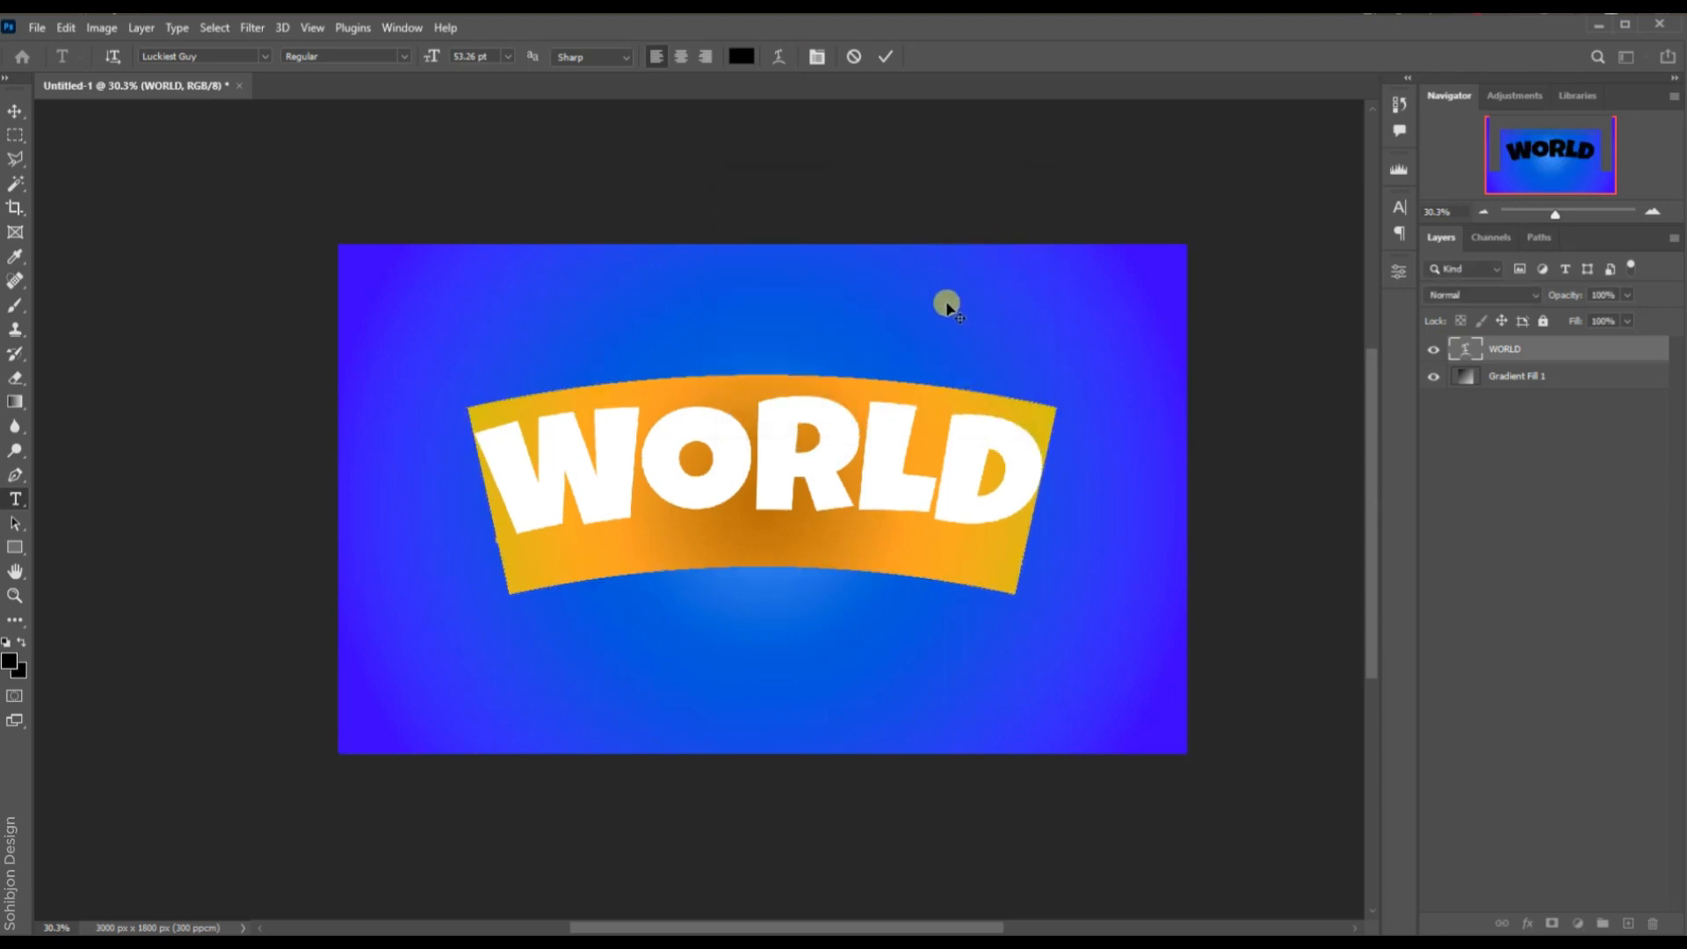
pyautogui.click(888, 56)
pyautogui.press('v')
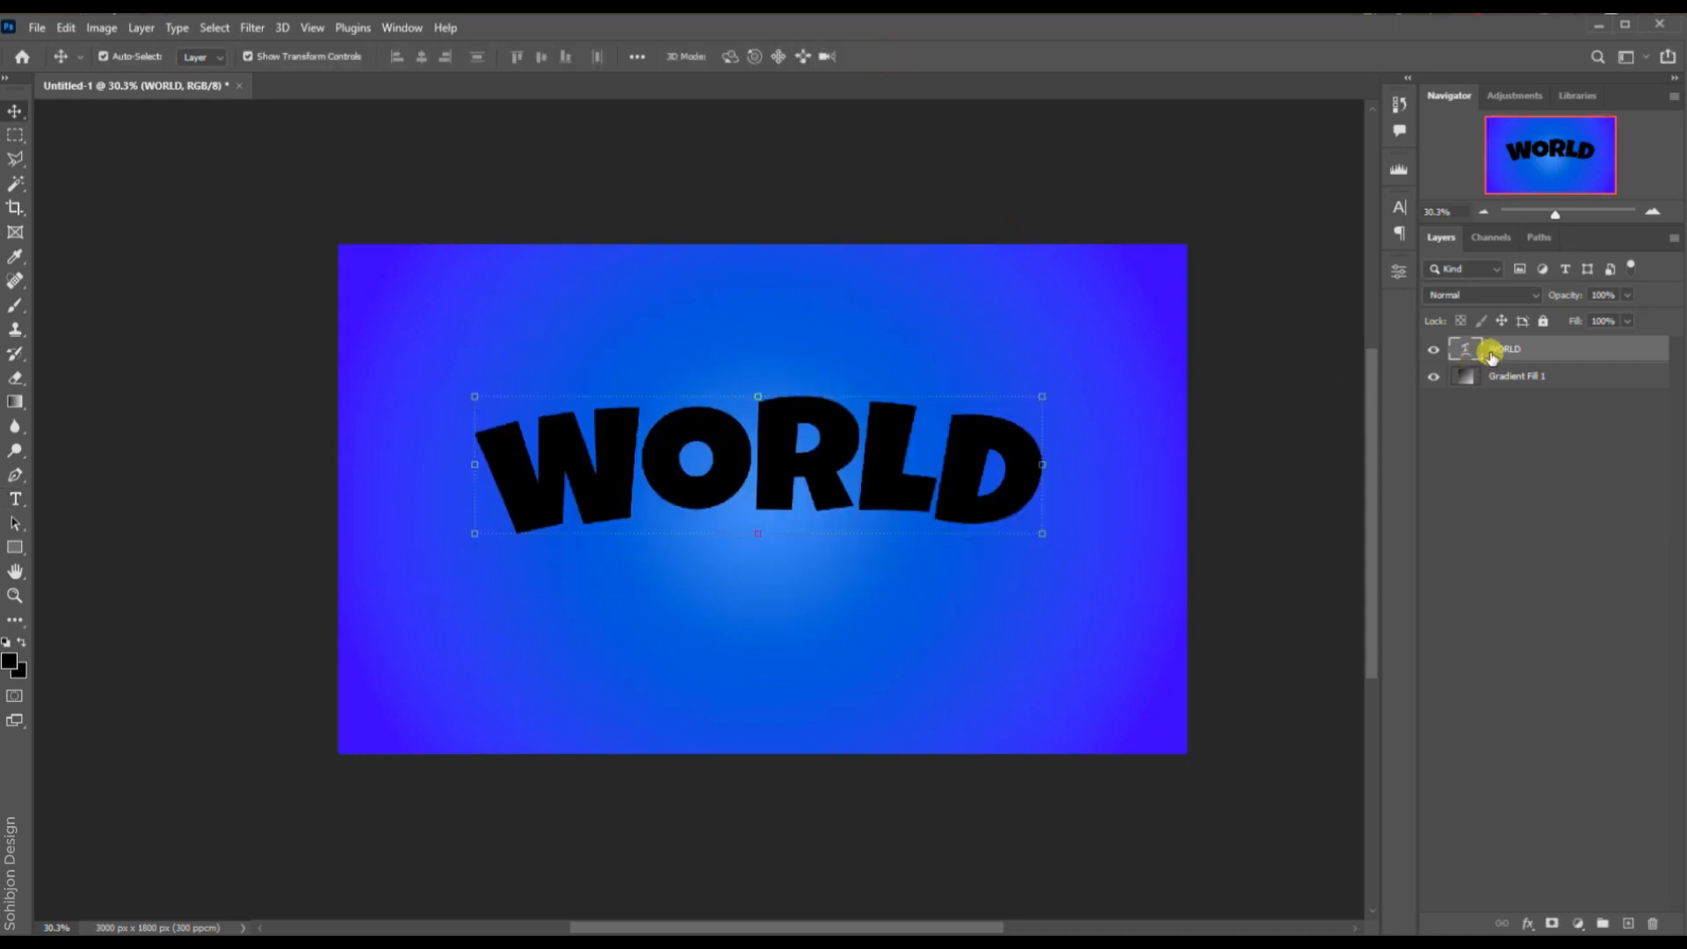
# Add an outside Stroke of 29 px in purple 550797 to the WORLD text layer.
pyautogui.click(1527, 924)
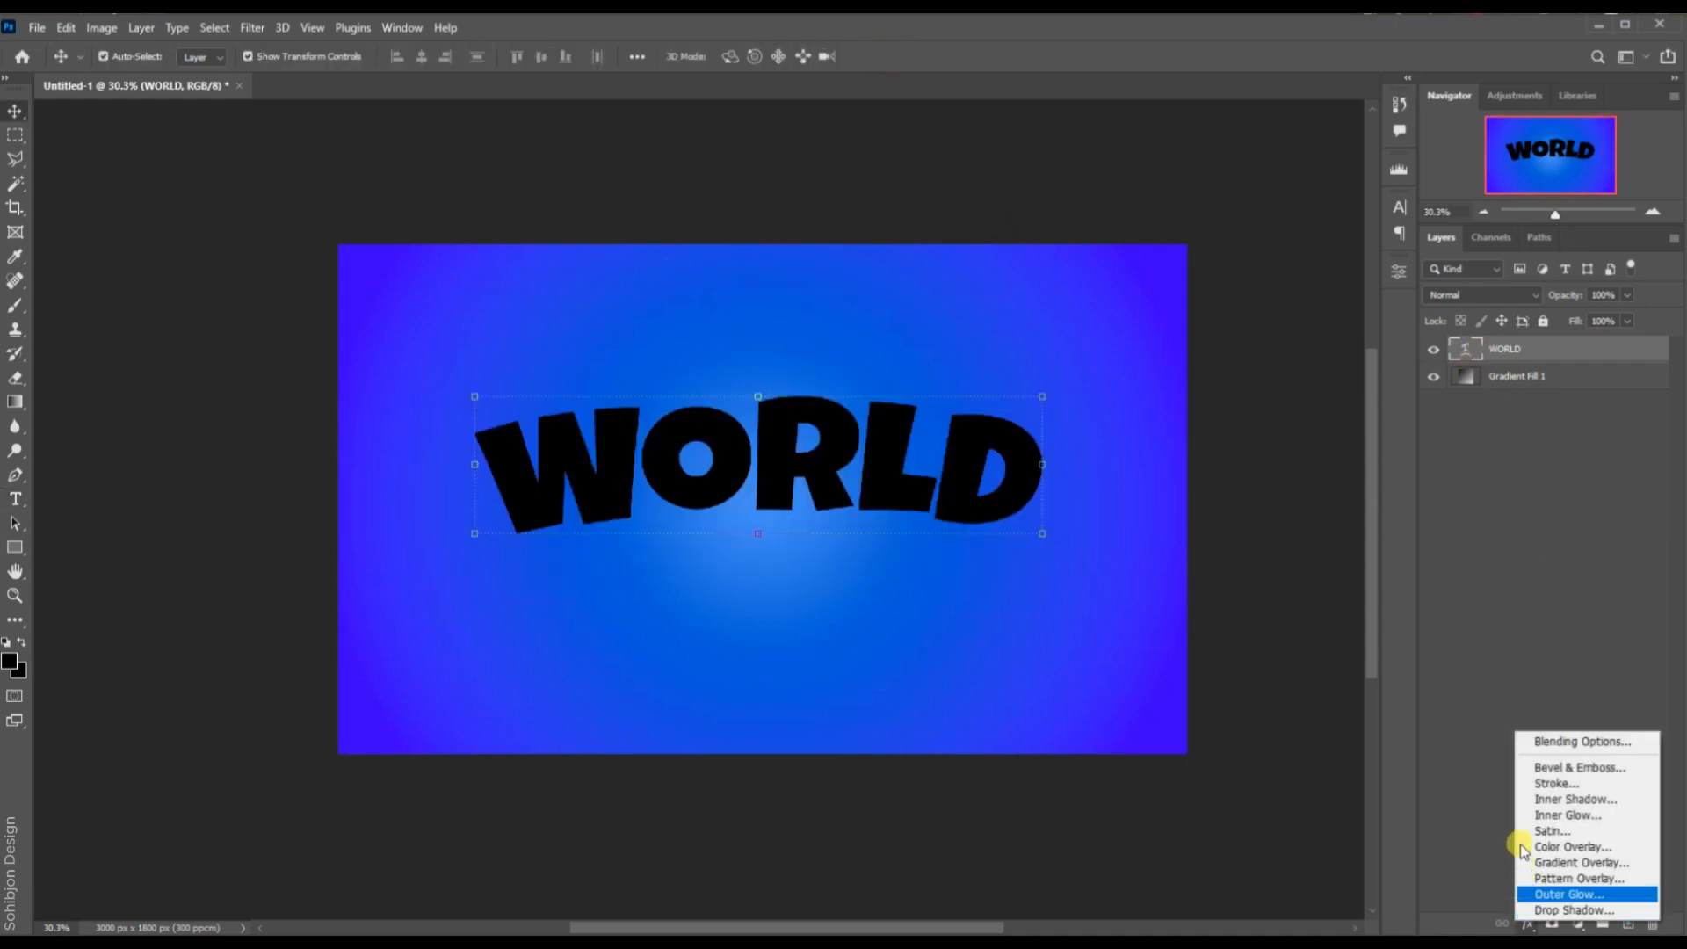
pyautogui.click(1523, 785)
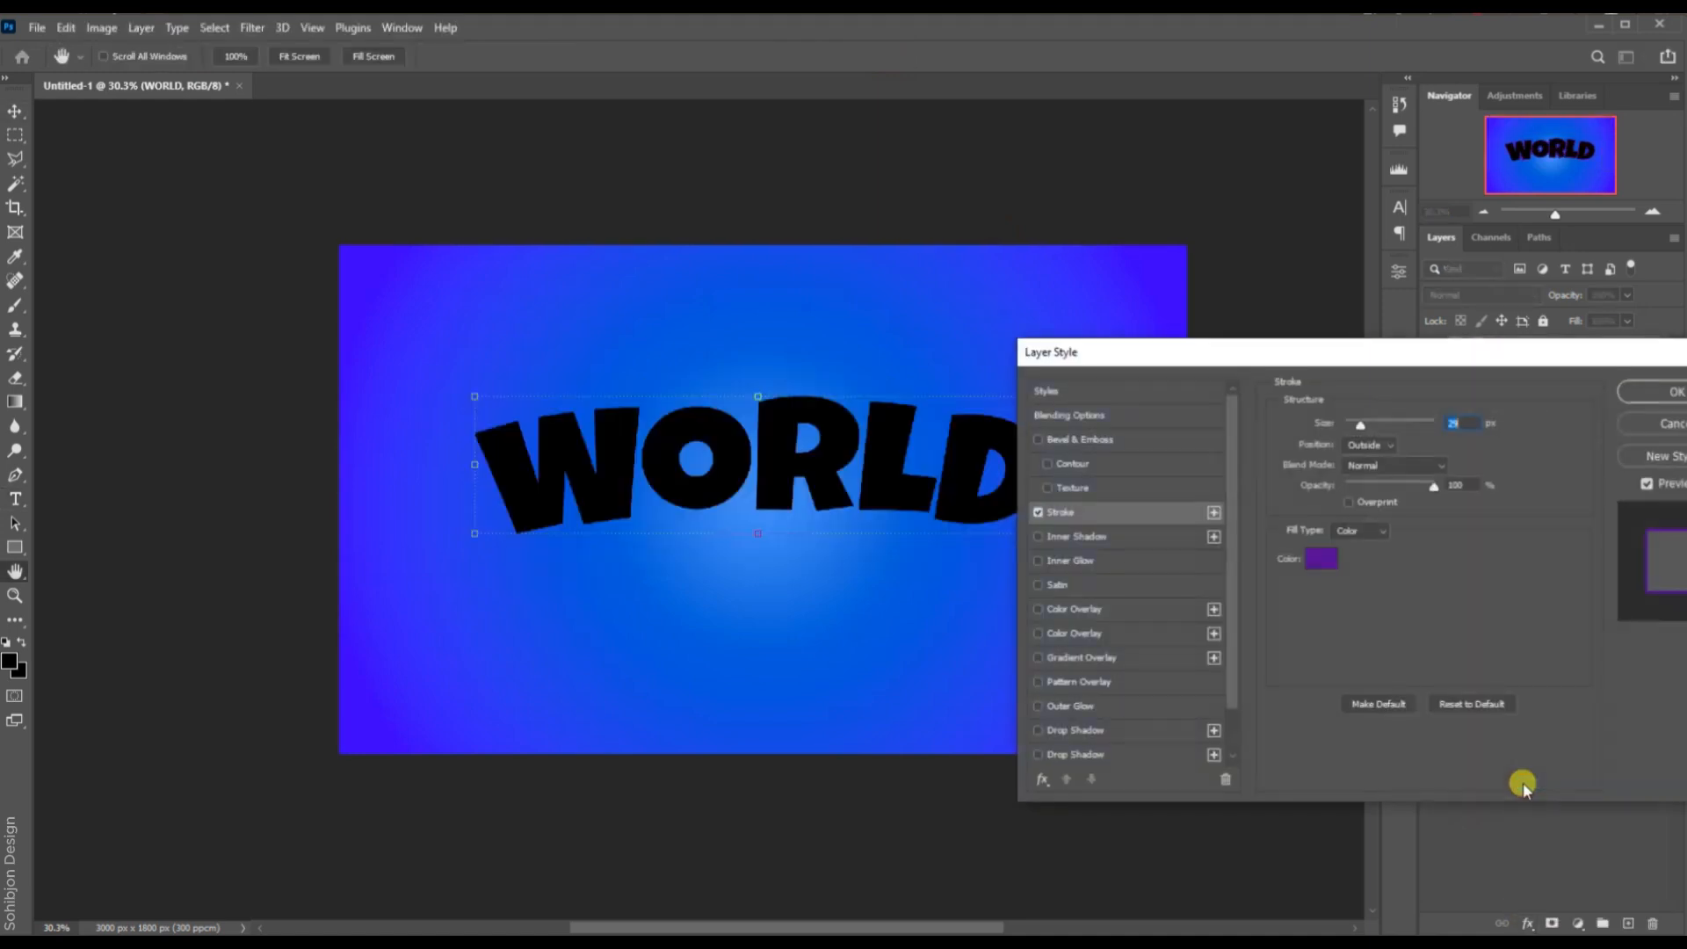
pyautogui.click(1380, 448)
pyautogui.click(1369, 457)
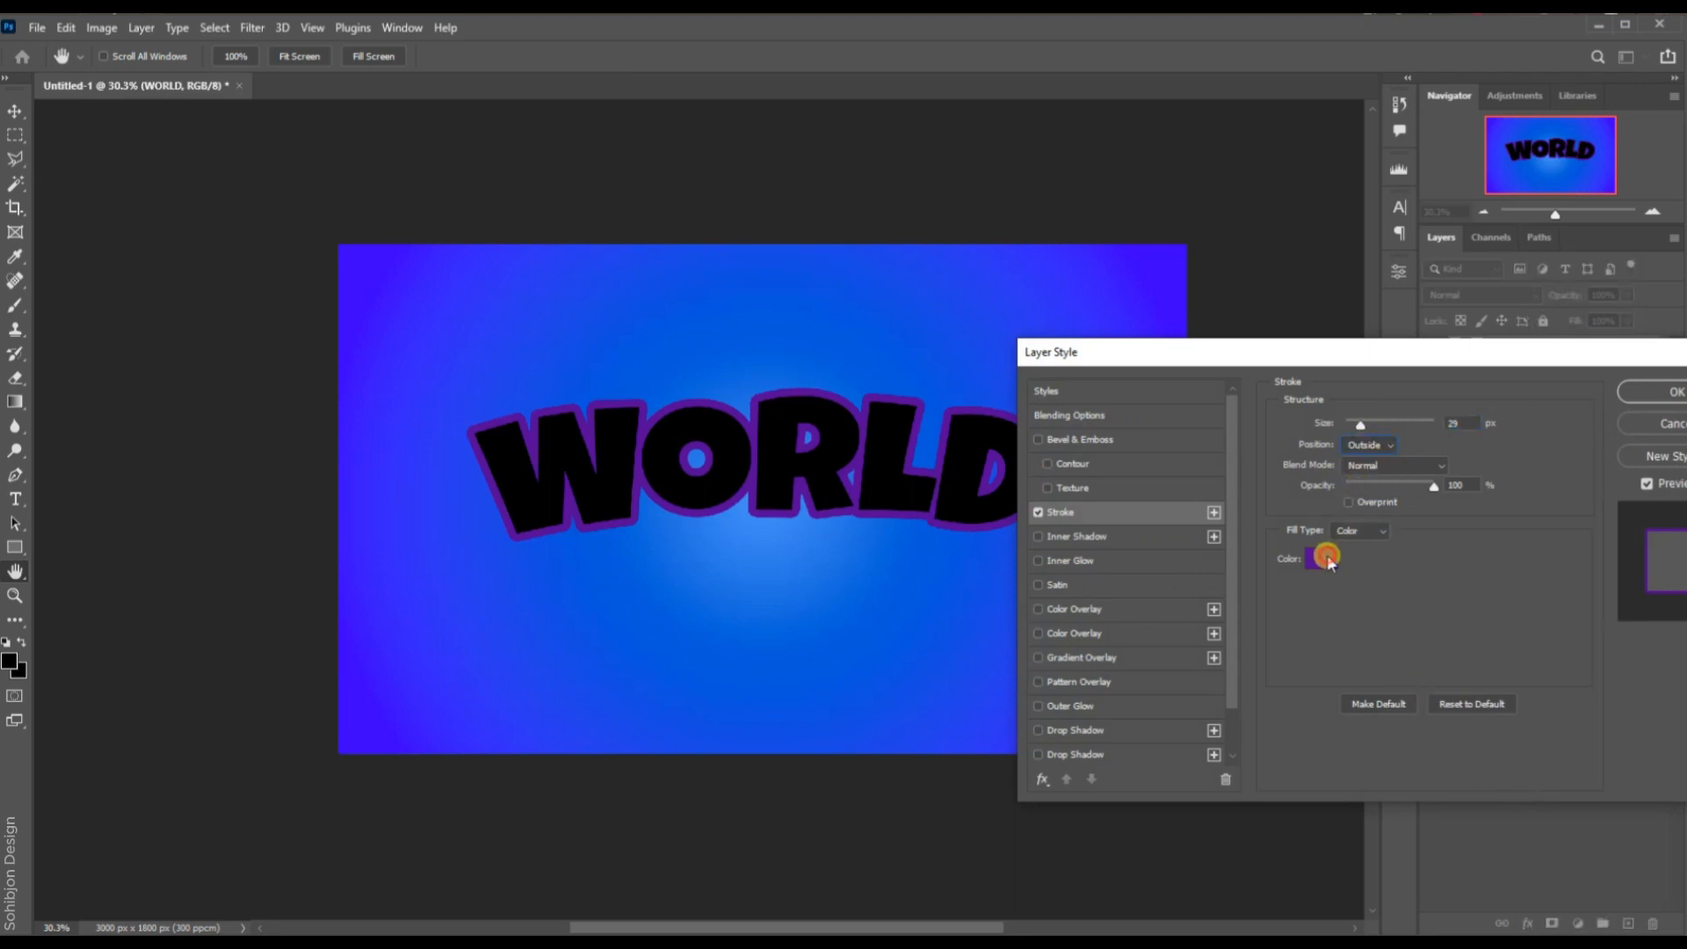
pyautogui.click(1325, 559)
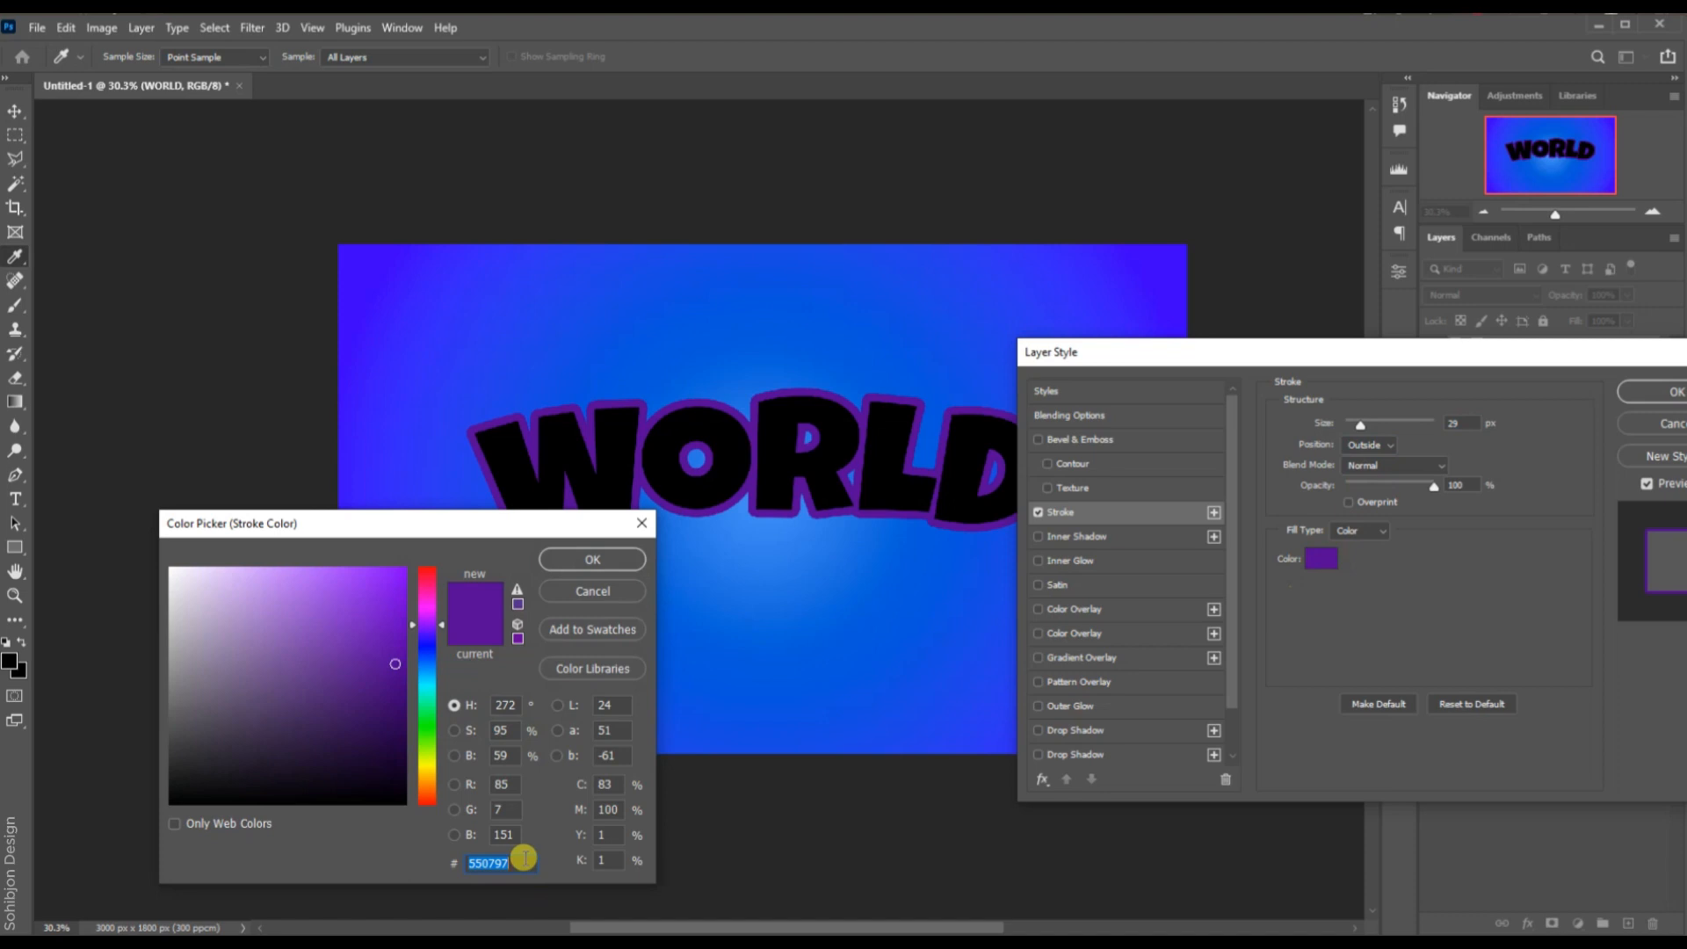
pyautogui.click(576, 567)
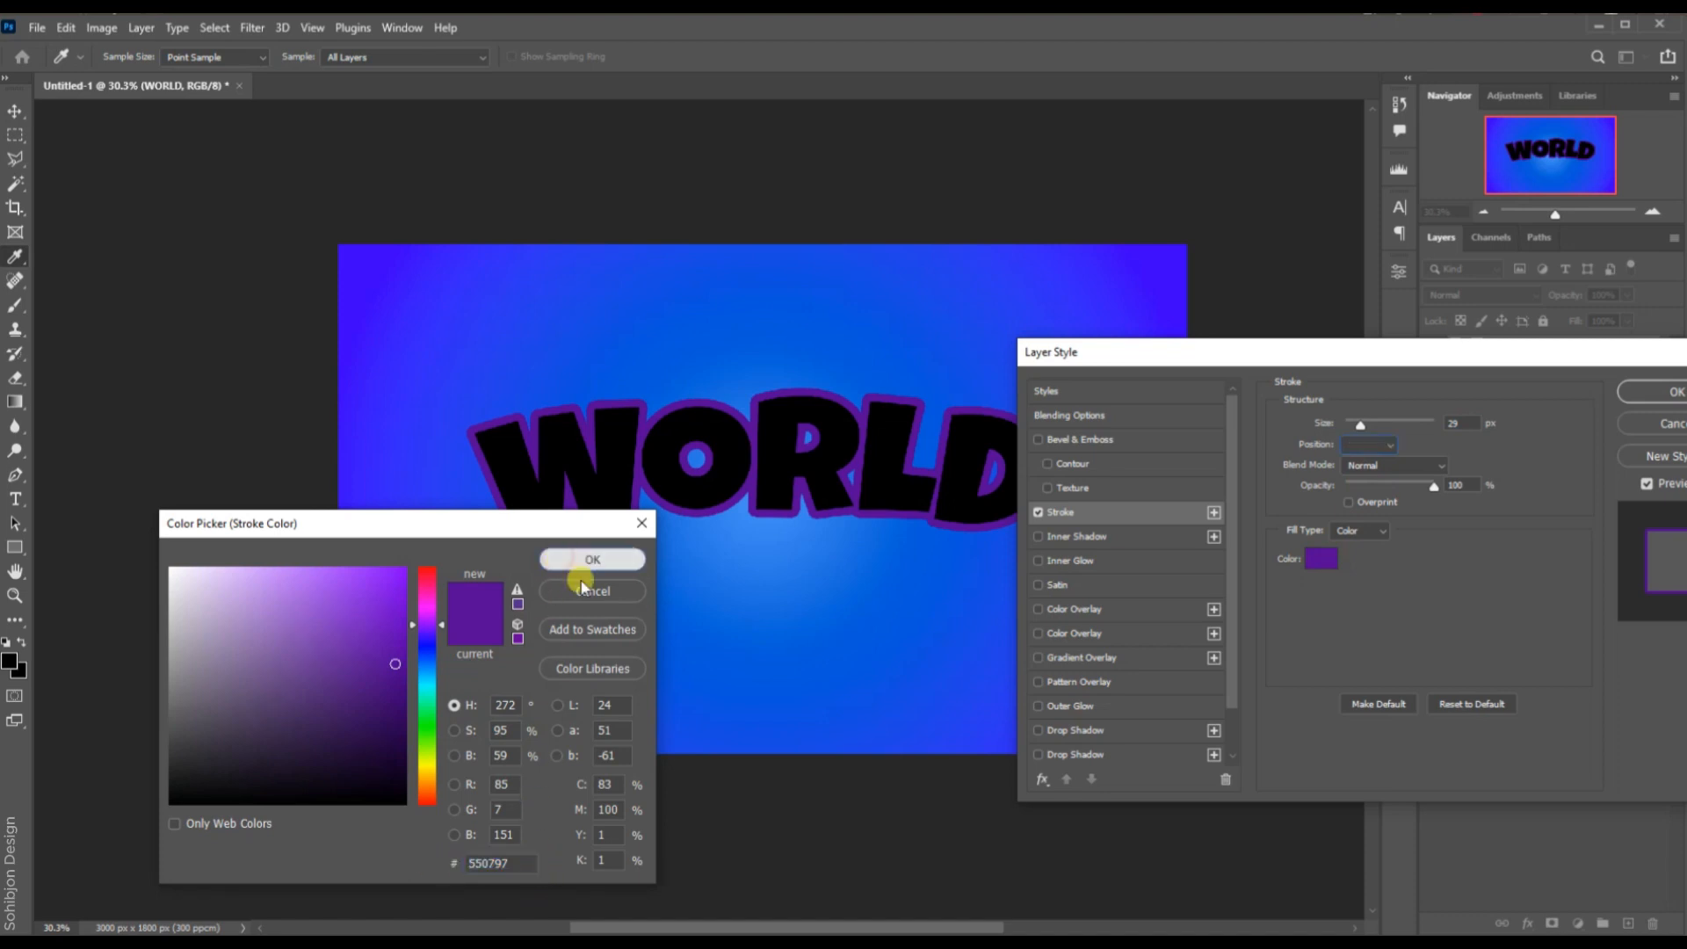
pyautogui.click(1668, 397)
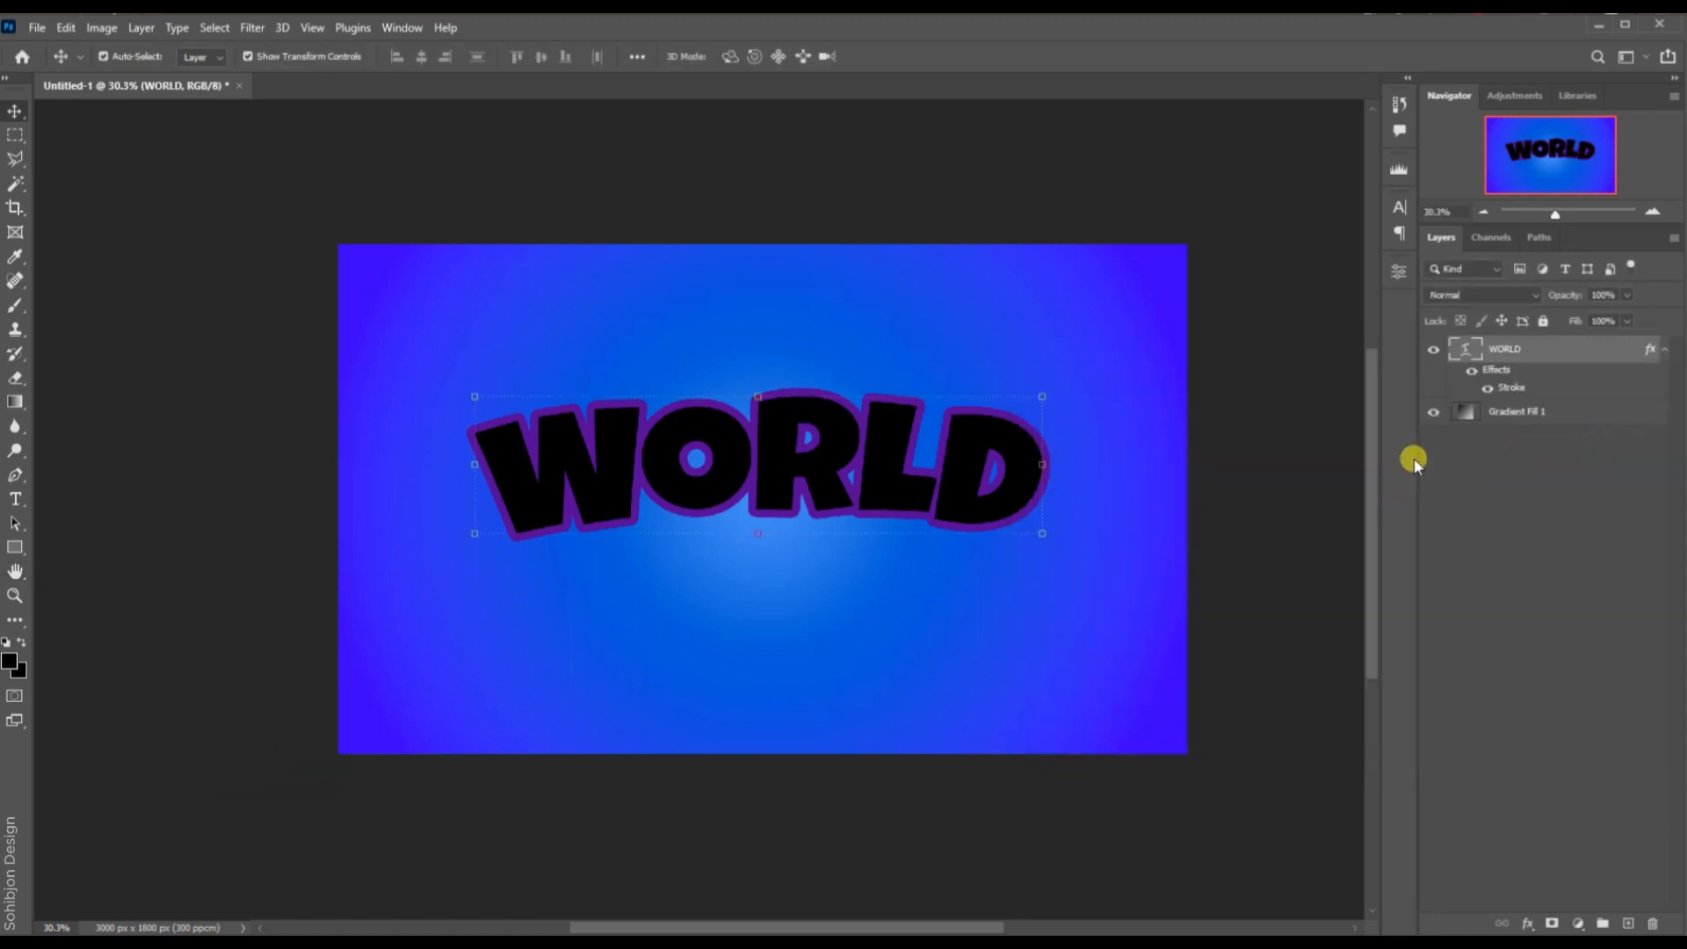
# Duplicate the WORLD layer and use Free Transform to offset the copy one nudge up and one nudge right.
pyautogui.click(1661, 351)
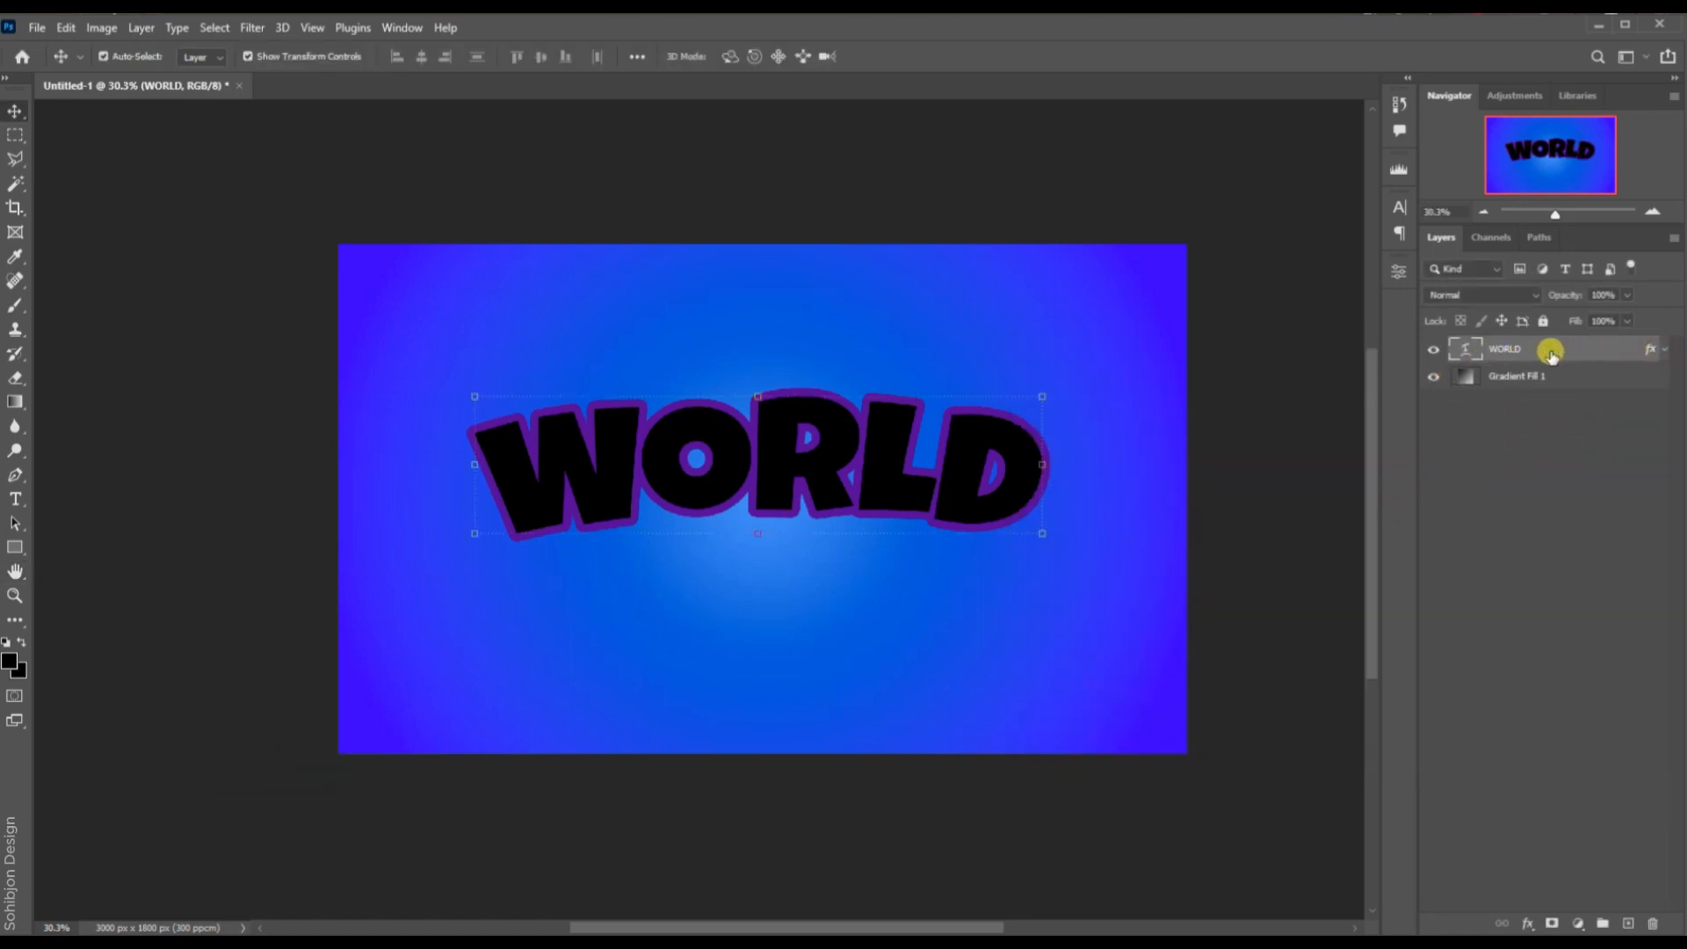
pyautogui.hotkey('ctrl', 'j')
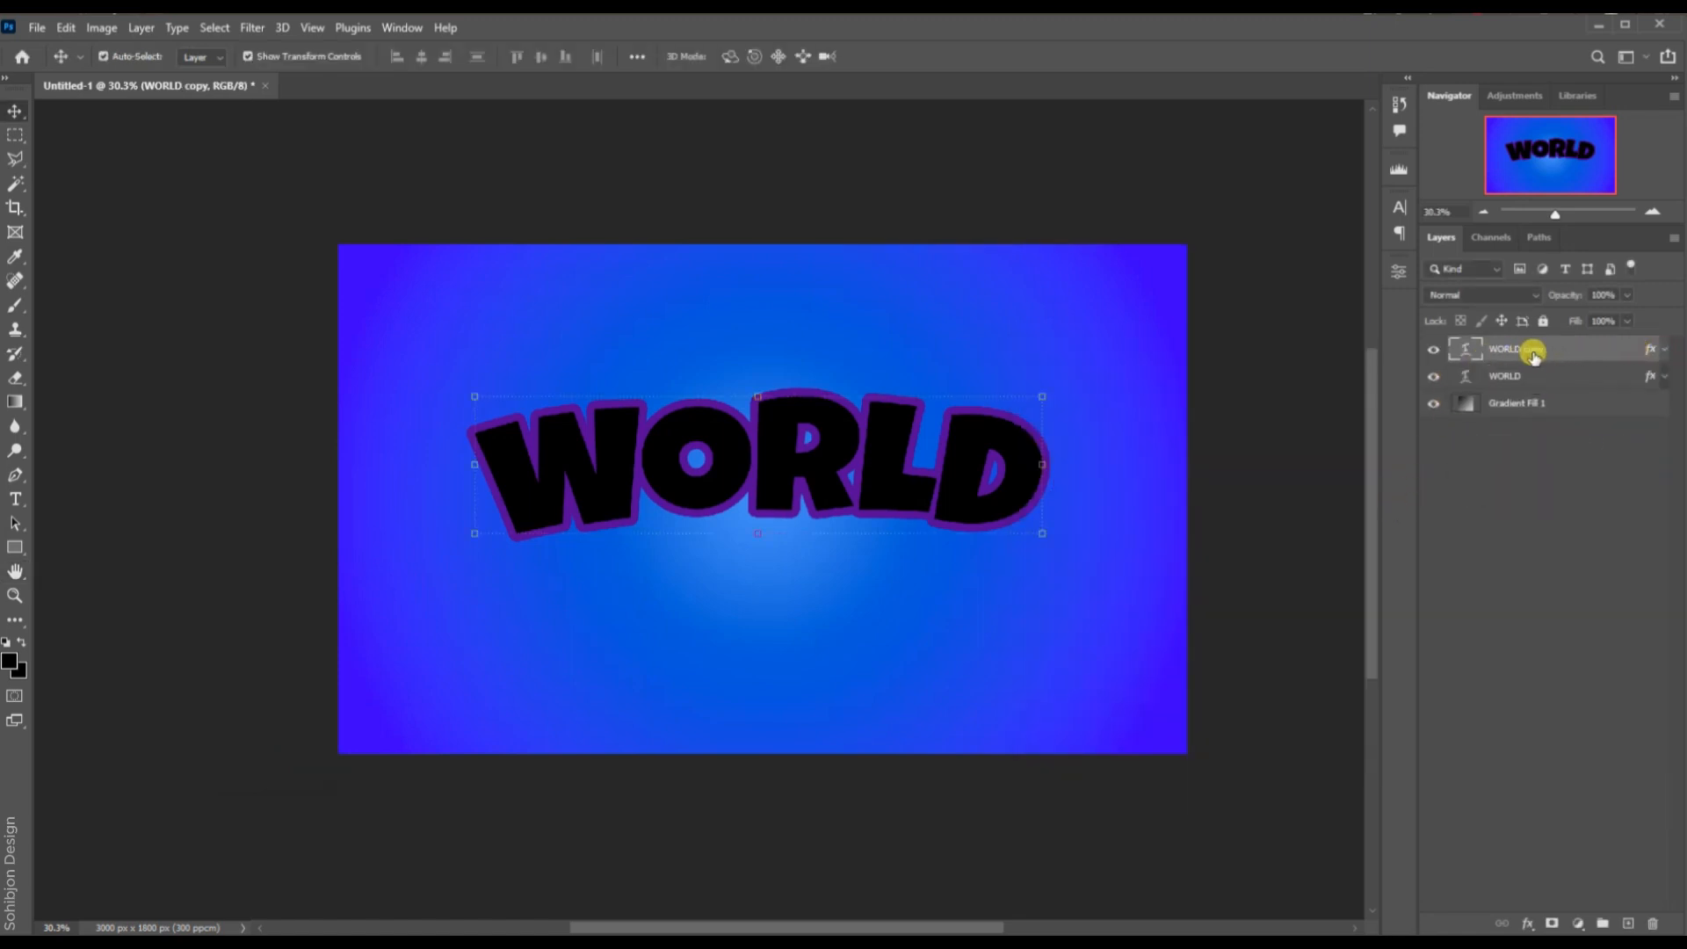
pyautogui.hotkey('ctrl', 't')
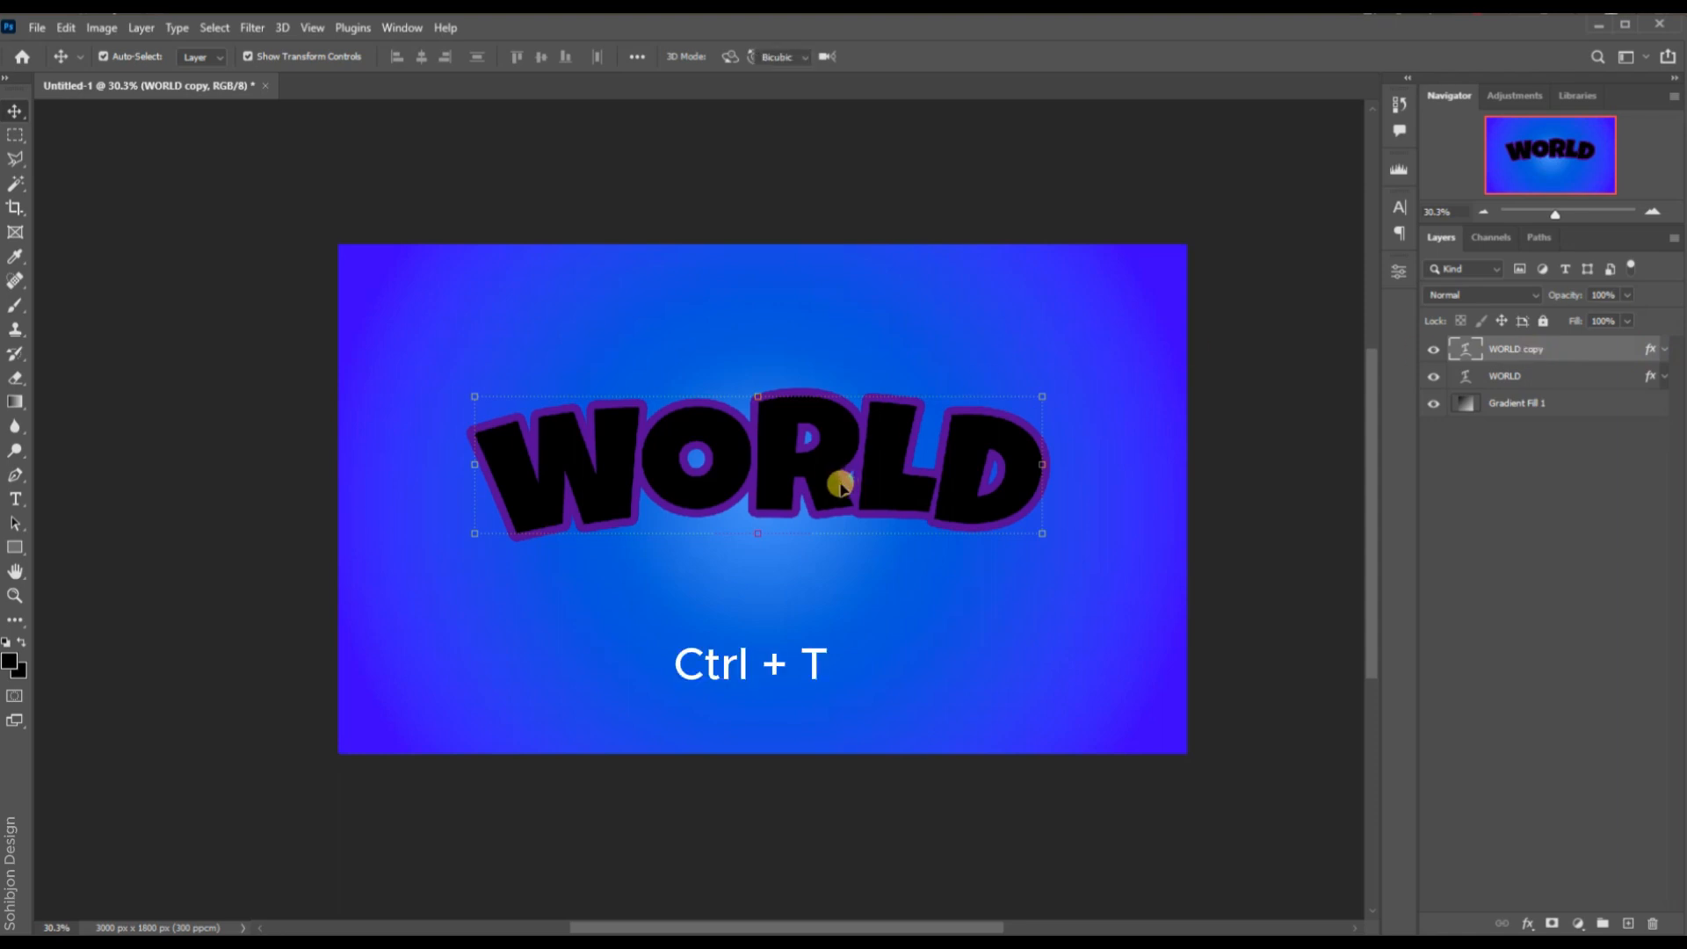
pyautogui.press('Up')
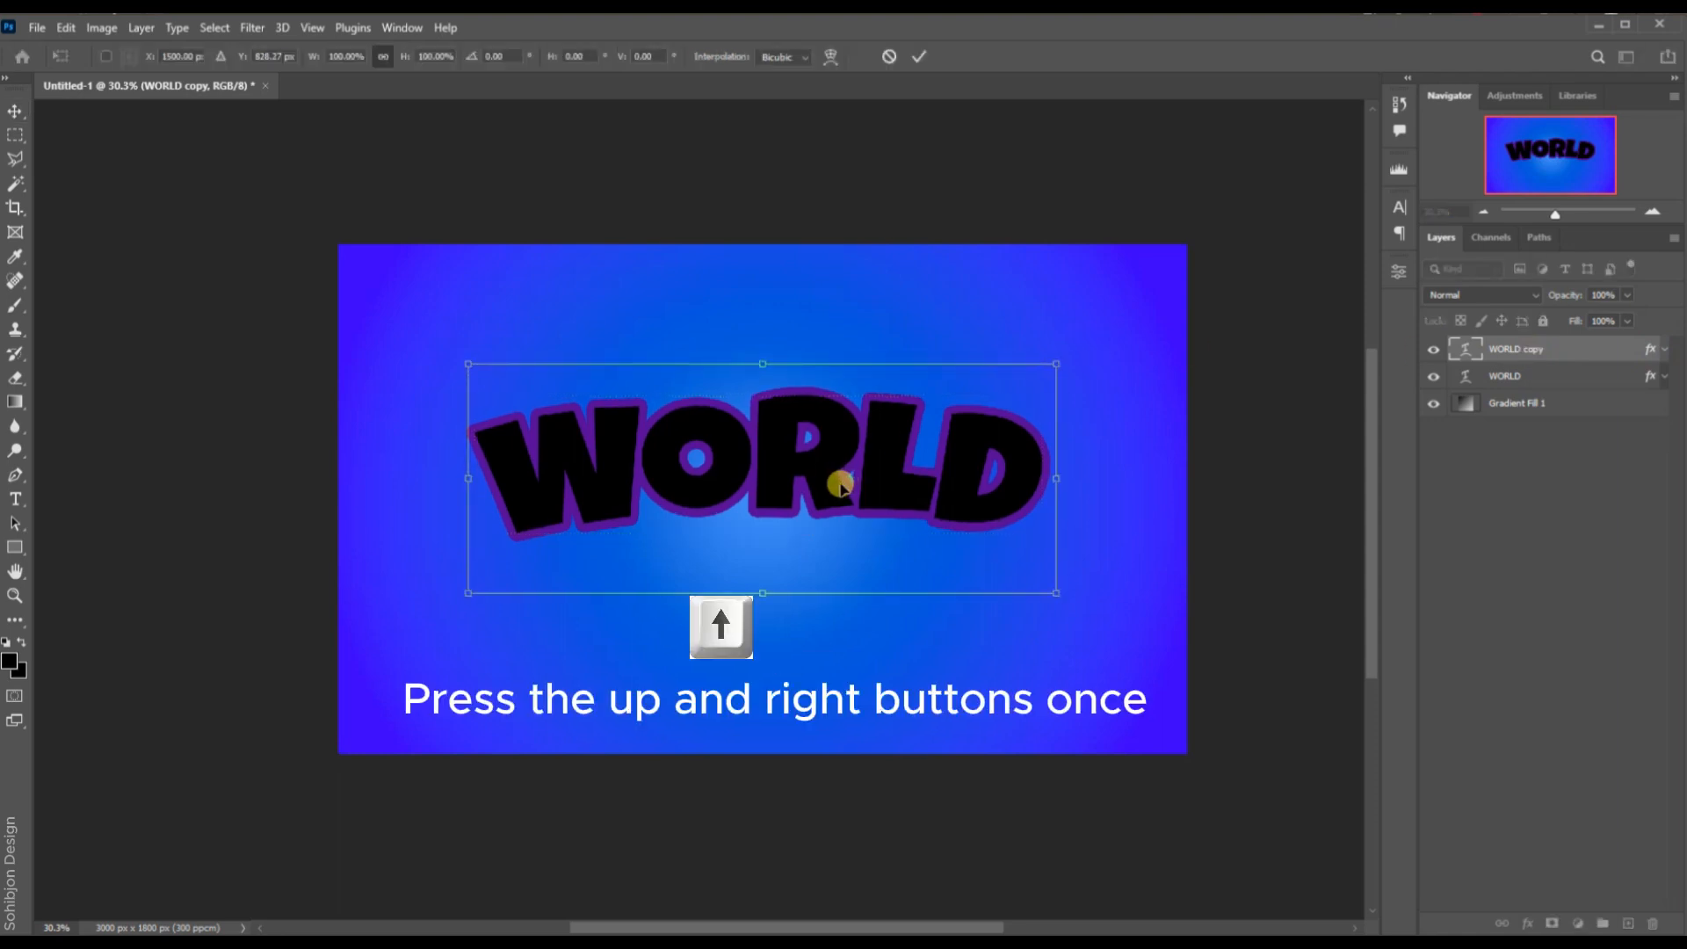
pyautogui.press('Right')
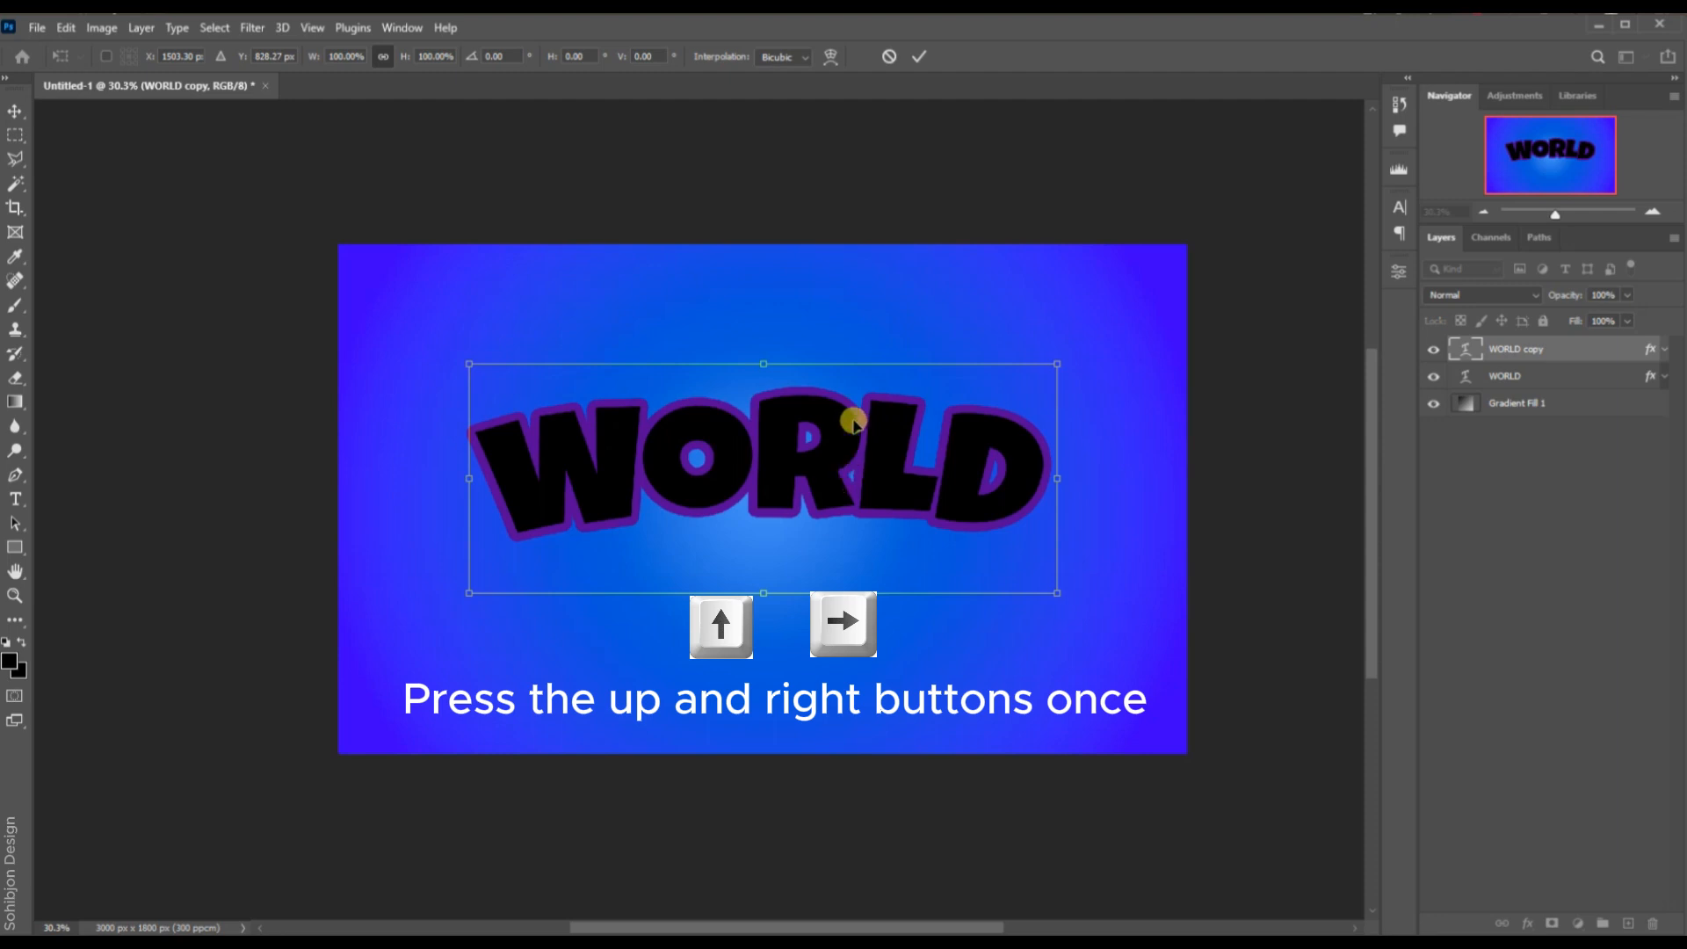
pyautogui.click(919, 56)
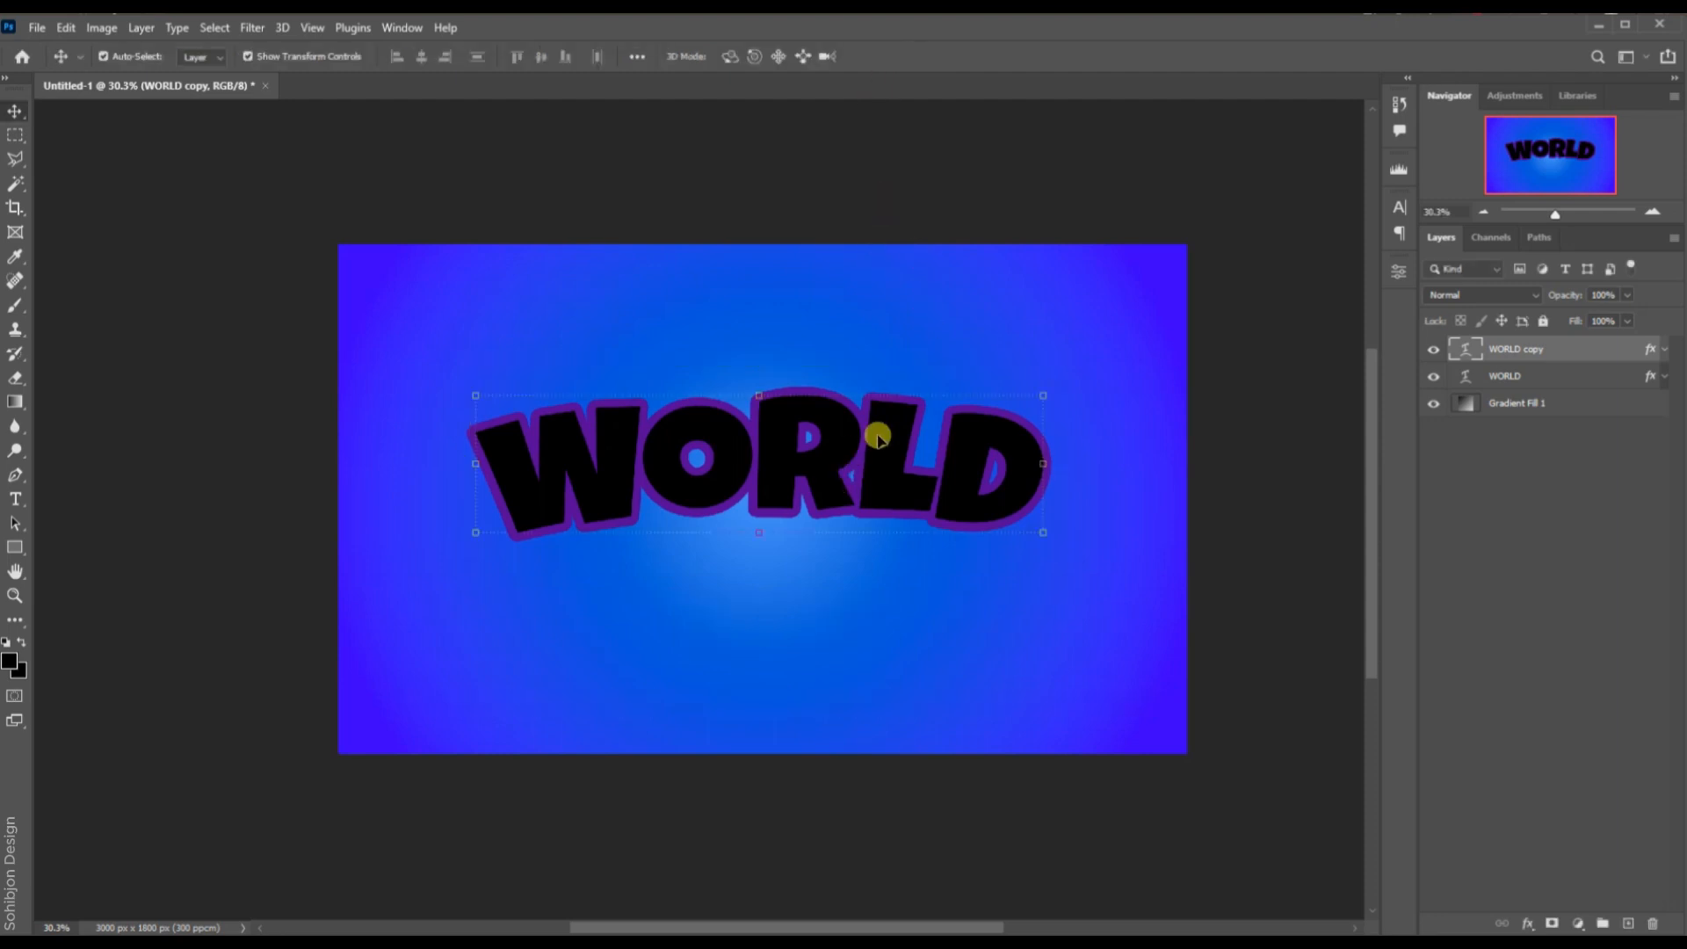
# Repeat the duplicate-and-offset transform to stack thirteen more WORLD copies into an extruded block.
pyautogui.hotkey('ctrl', 'alt', 'shift', 't')
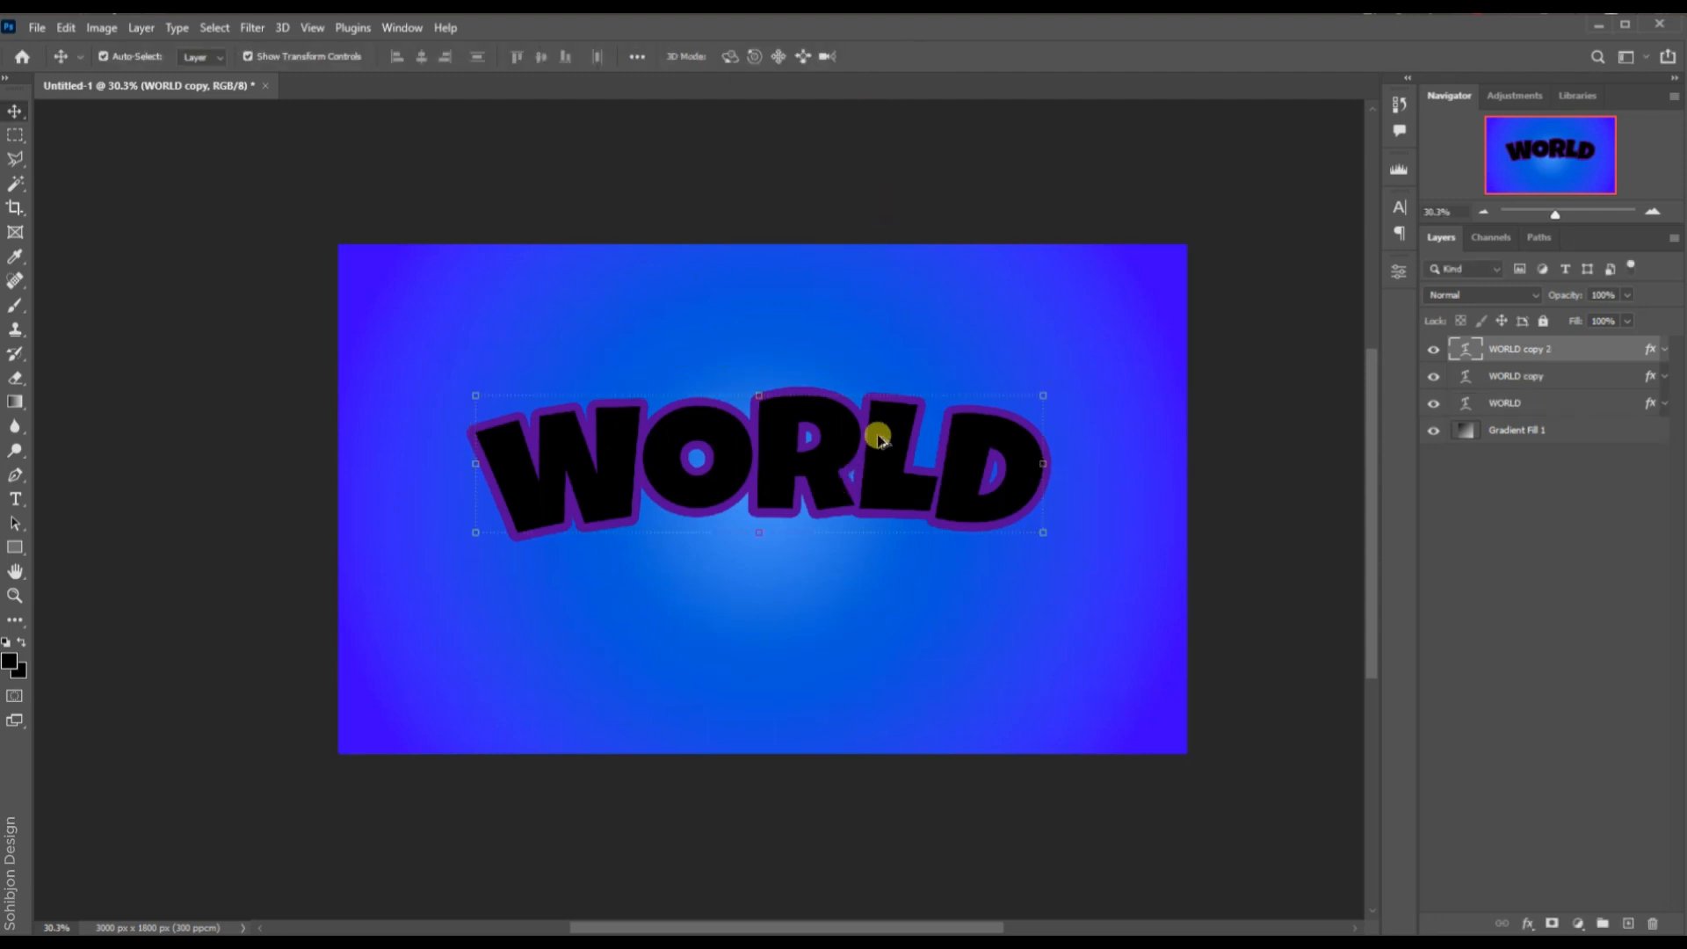
pyautogui.hotkey('ctrl', 'alt', 'shift', 't')
pyautogui.hotkey('ctrl', 'alt', 'shift', 't')
pyautogui.hotkey('ctrl', 'alt', 'shift', 't')
pyautogui.hotkey('ctrl', 'alt', 'shift', 't')
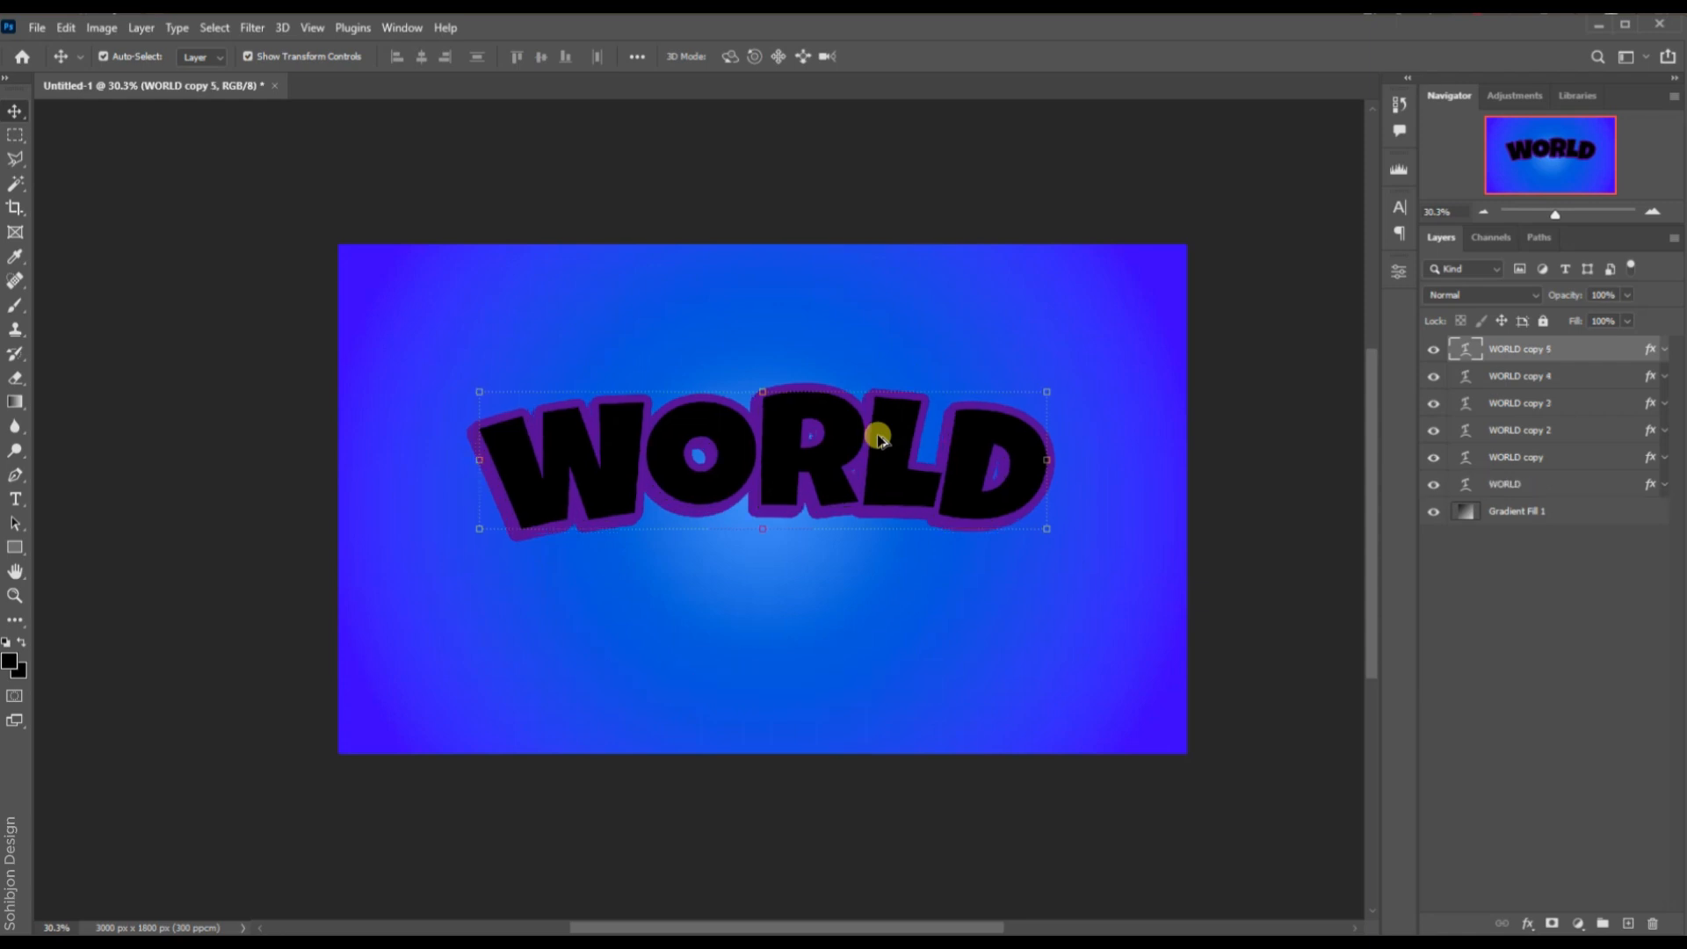
pyautogui.hotkey('ctrl', 'alt', 'shift', 't')
pyautogui.hotkey('ctrl', 'alt', 'shift', 't')
pyautogui.hotkey('ctrl', 'alt', 'shift', 't')
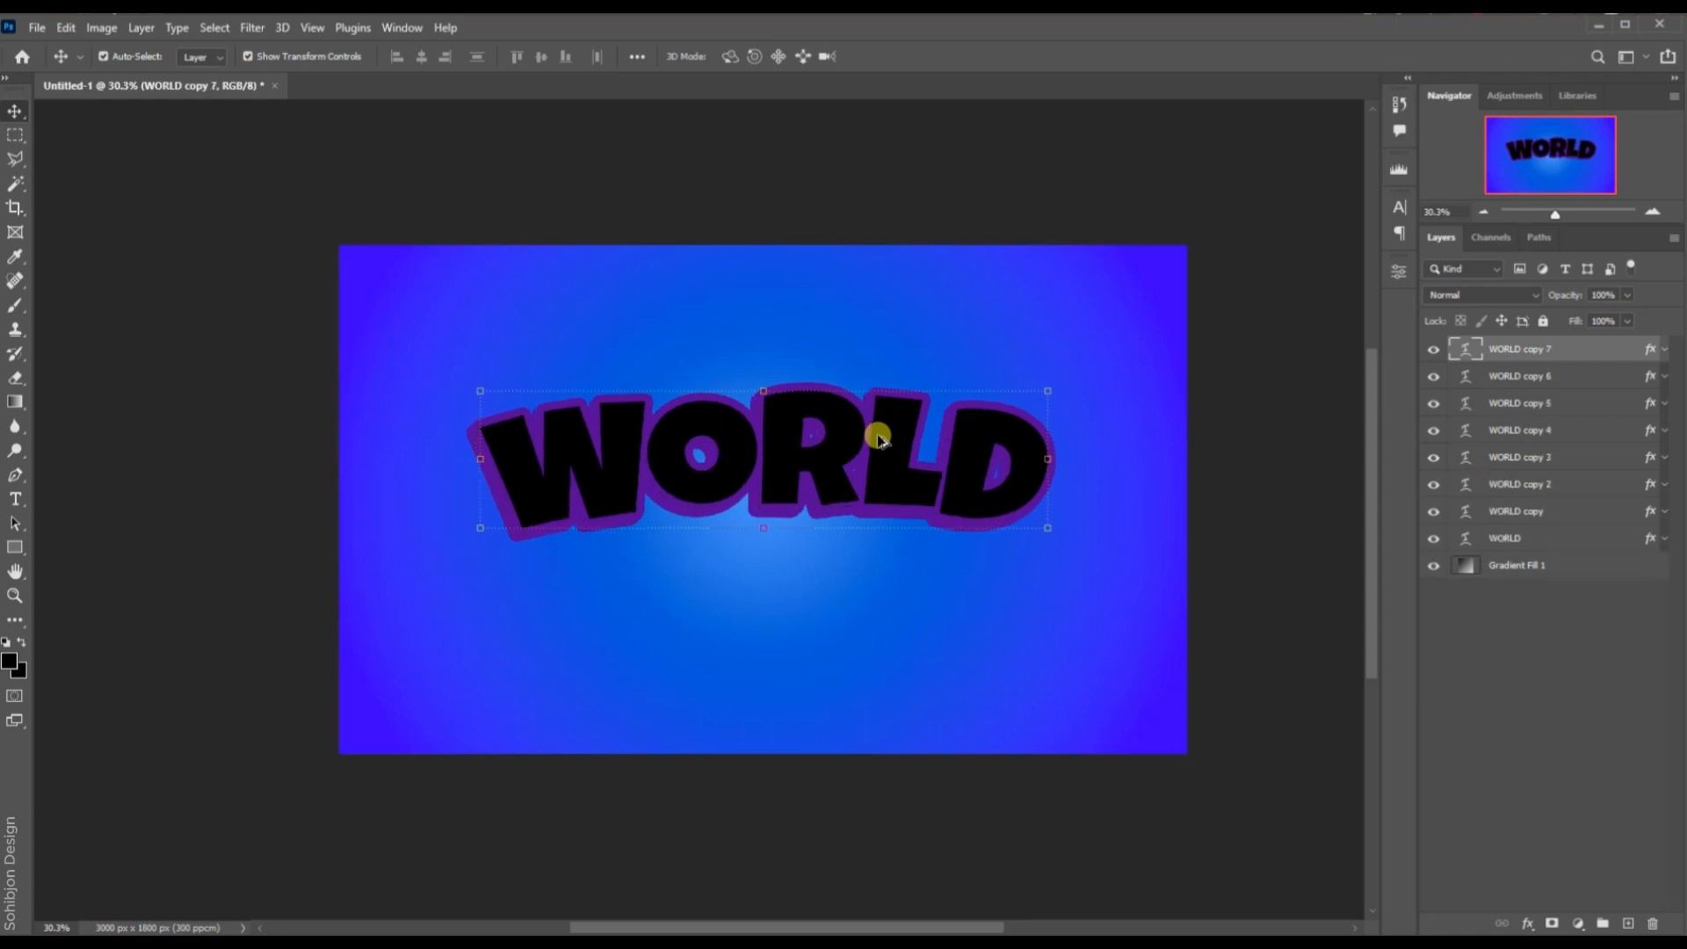
pyautogui.hotkey('ctrl', 'alt', 'shift', 't')
pyautogui.hotkey('ctrl', 'alt', 'shift', 't')
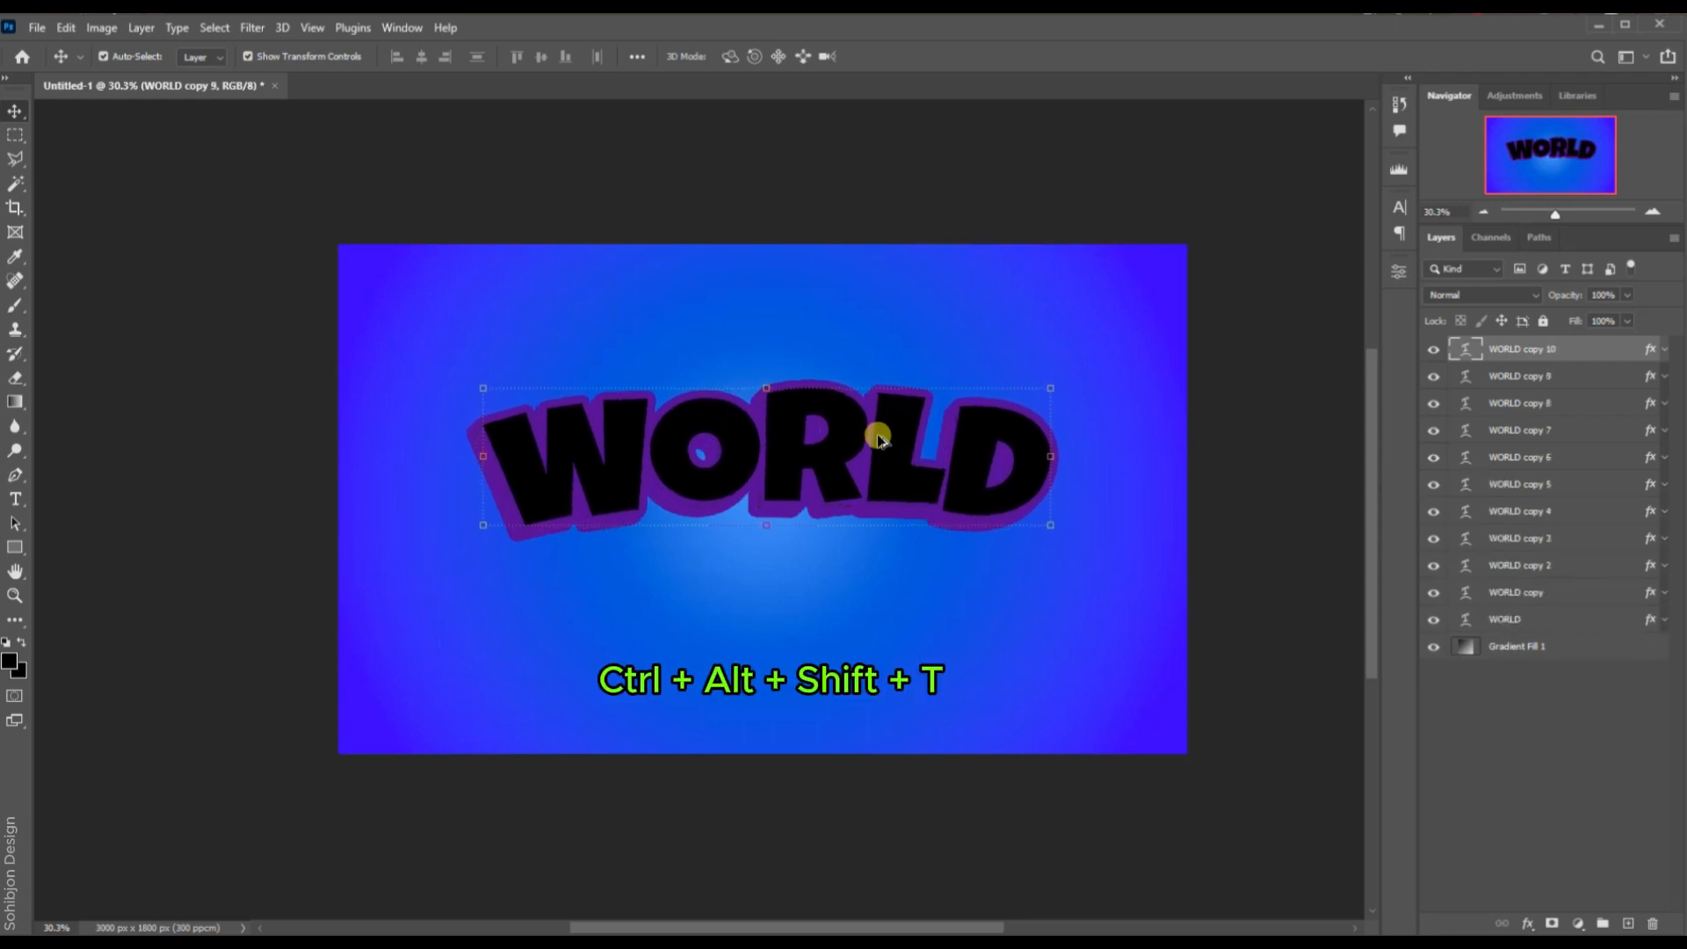
pyautogui.hotkey('ctrl', 'alt', 'shift', 't')
pyautogui.hotkey('ctrl', 'alt', 'shift', 't')
pyautogui.hotkey('ctrl', 'alt', 'shift', 't')
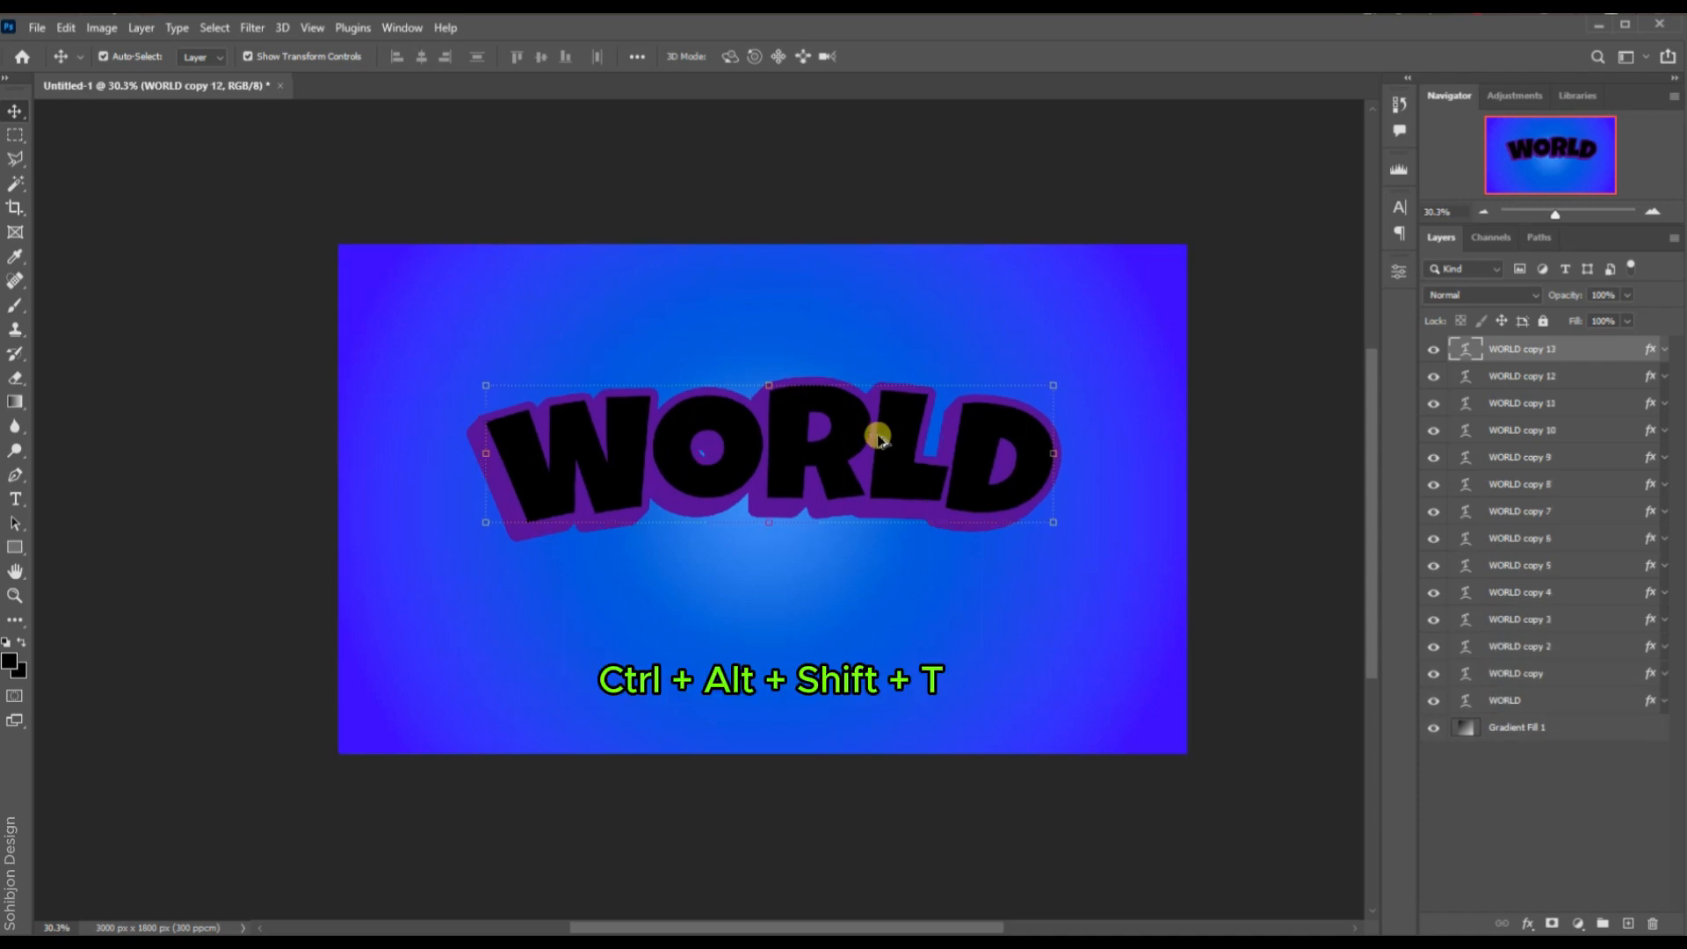
pyautogui.hotkey('ctrl', 'alt', 'shift', 't')
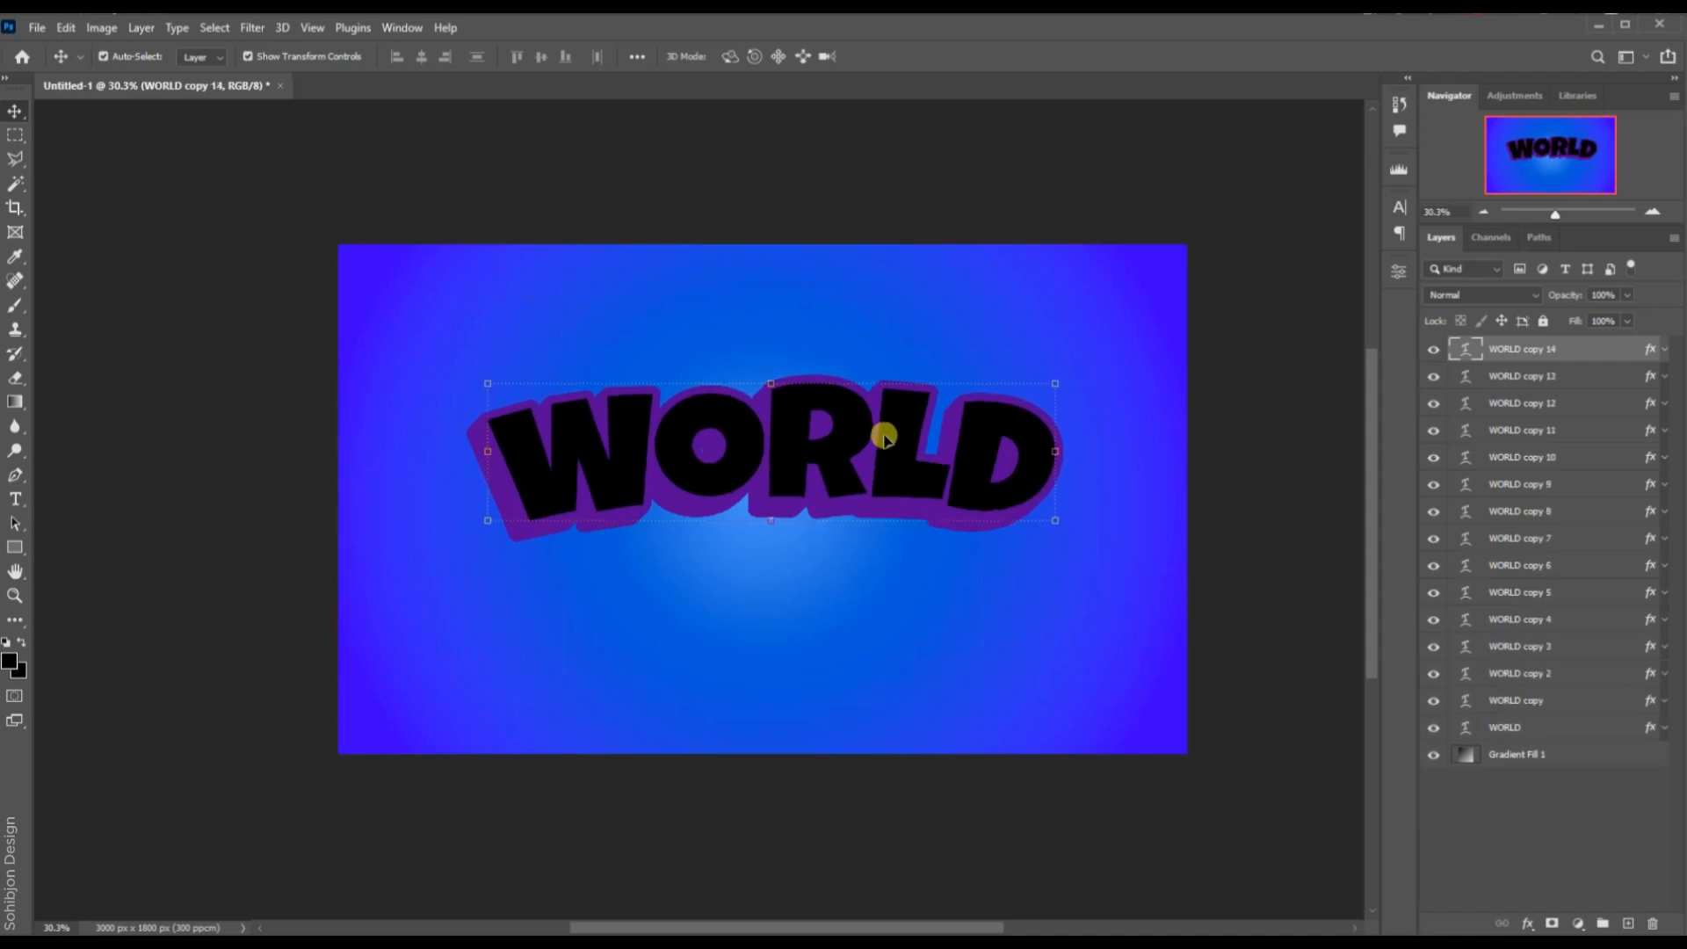
# Group all WORLD text layers beneath the topmost copy, leaving that copy and the gradient fill outside the group.
pyautogui.click(1552, 376)
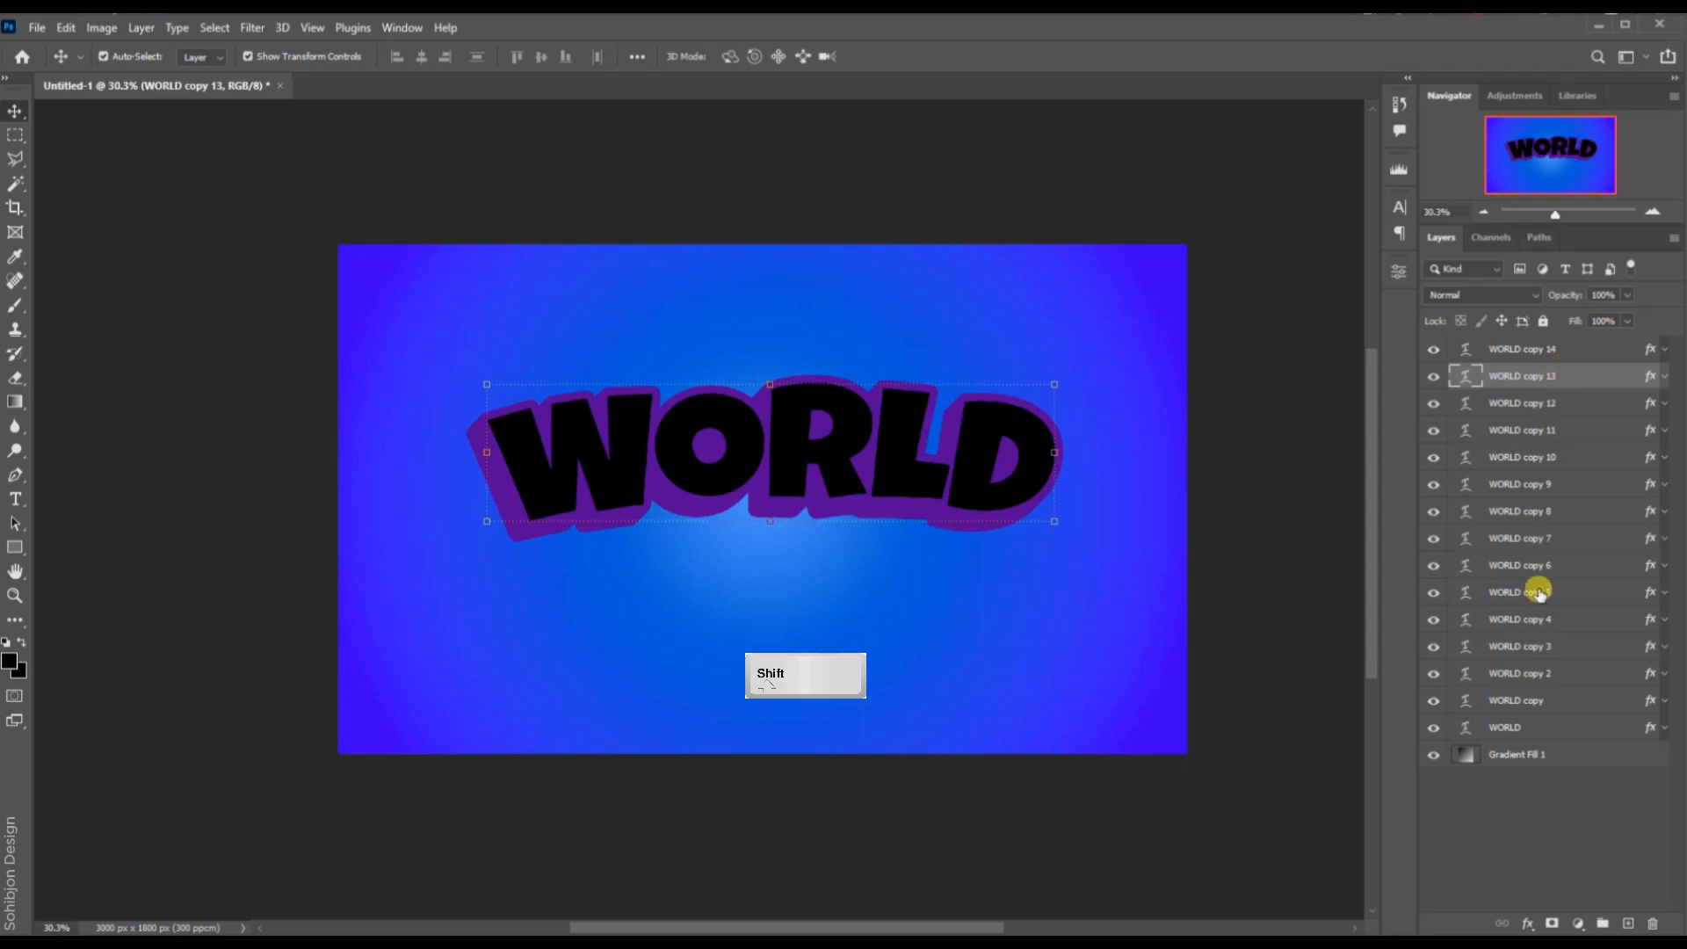
pyautogui.keyDown('shift'); pyautogui.click(1531, 729); pyautogui.keyUp('shift')
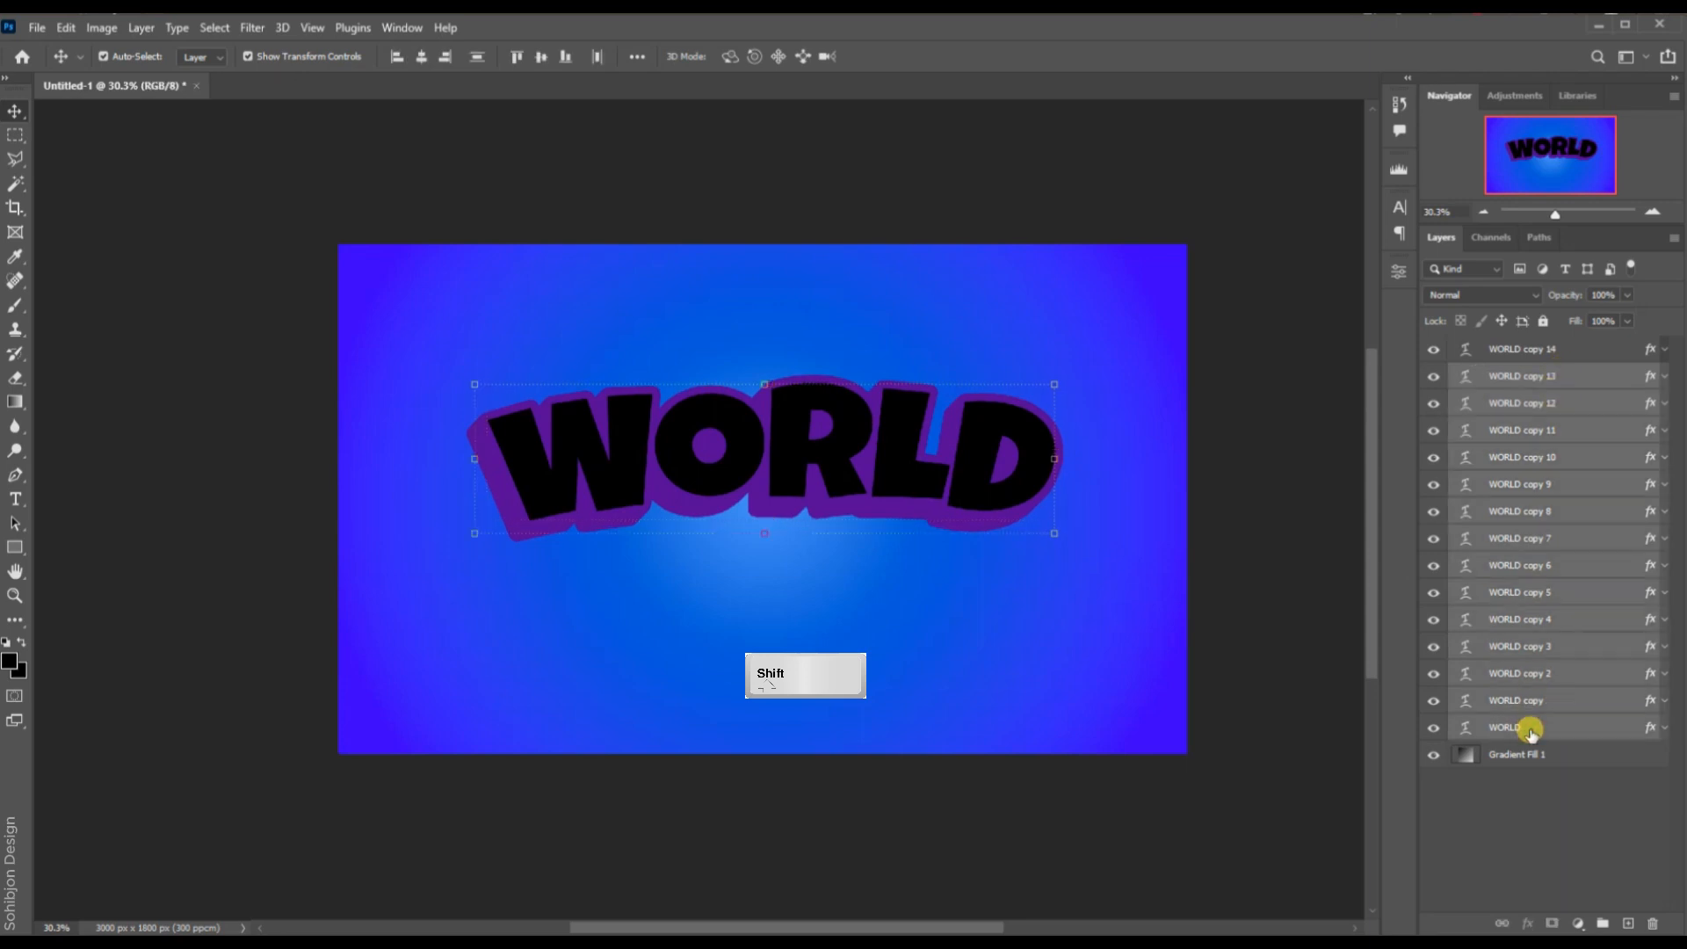
pyautogui.click(1602, 922)
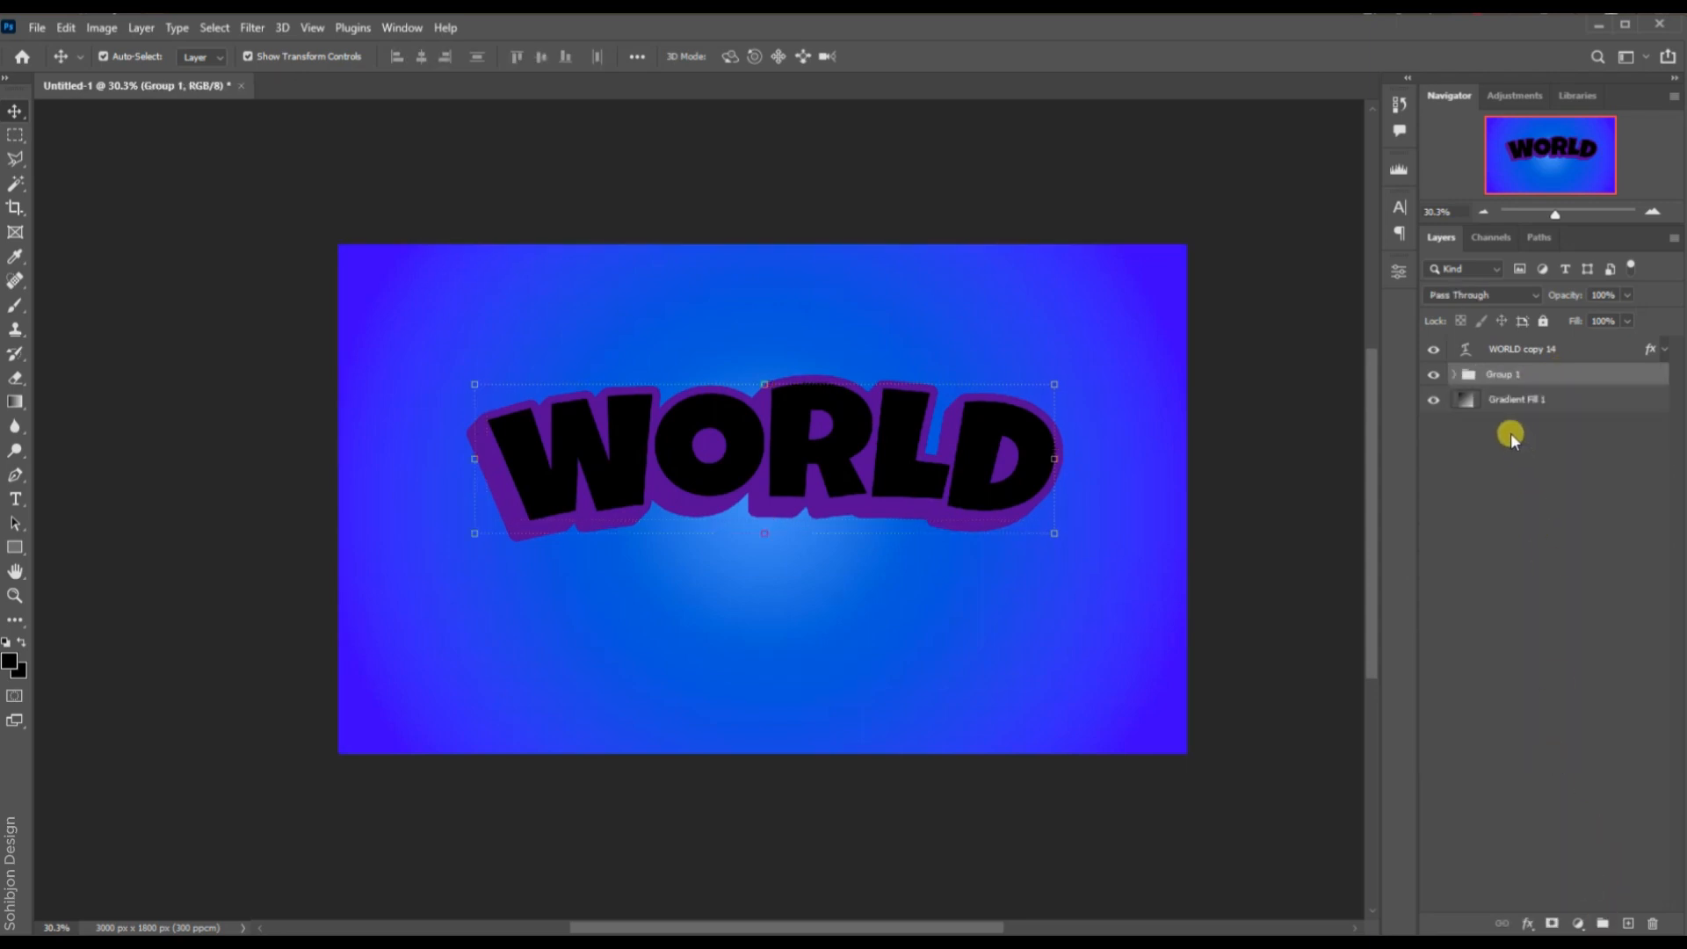
pyautogui.click(1100, 373)
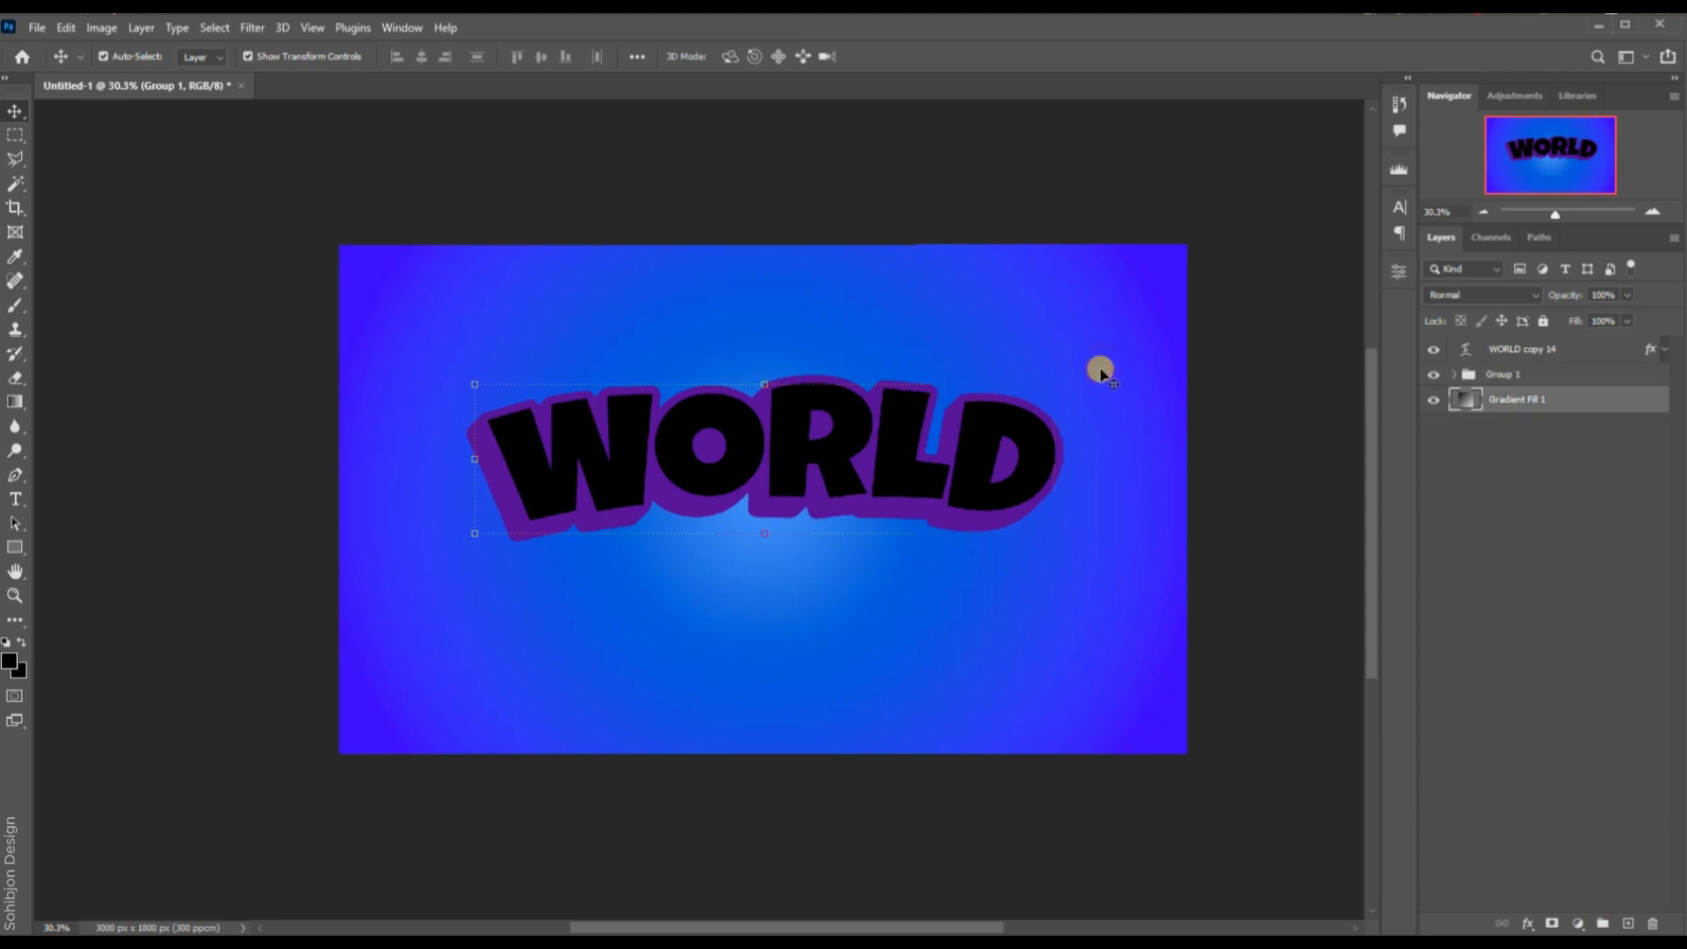
pyautogui.scroll(2, 896, 410)
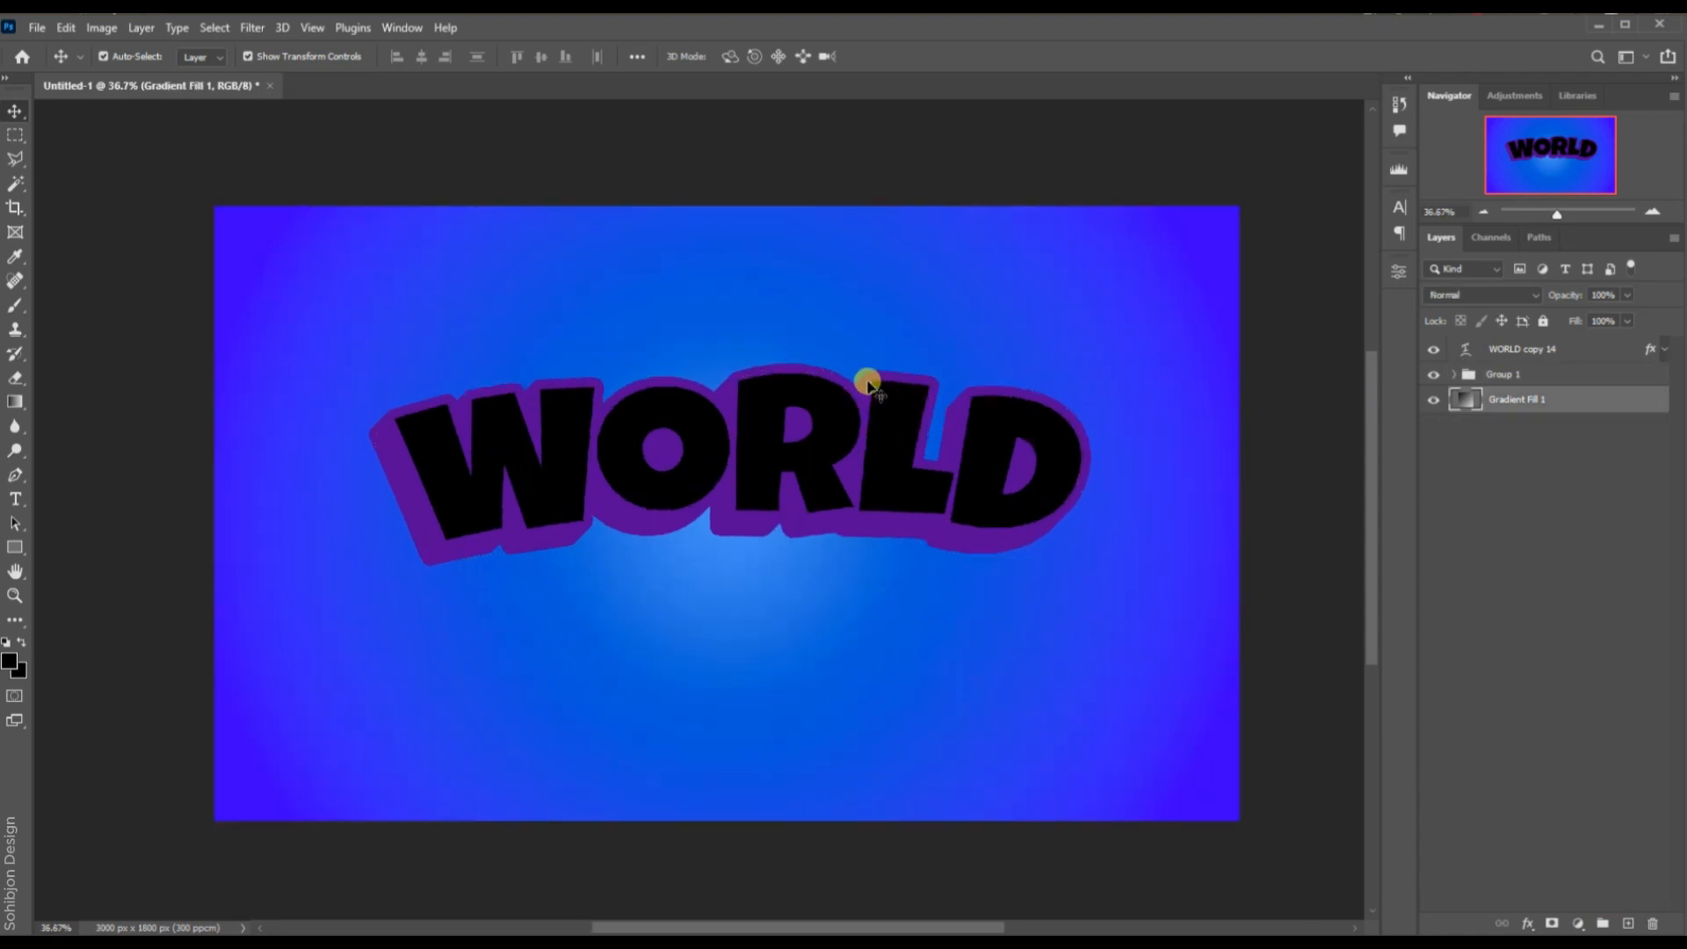
# Clear the layer style from the topmost WORLD copy and rename that layer WORLD.
pyautogui.click(1540, 351)
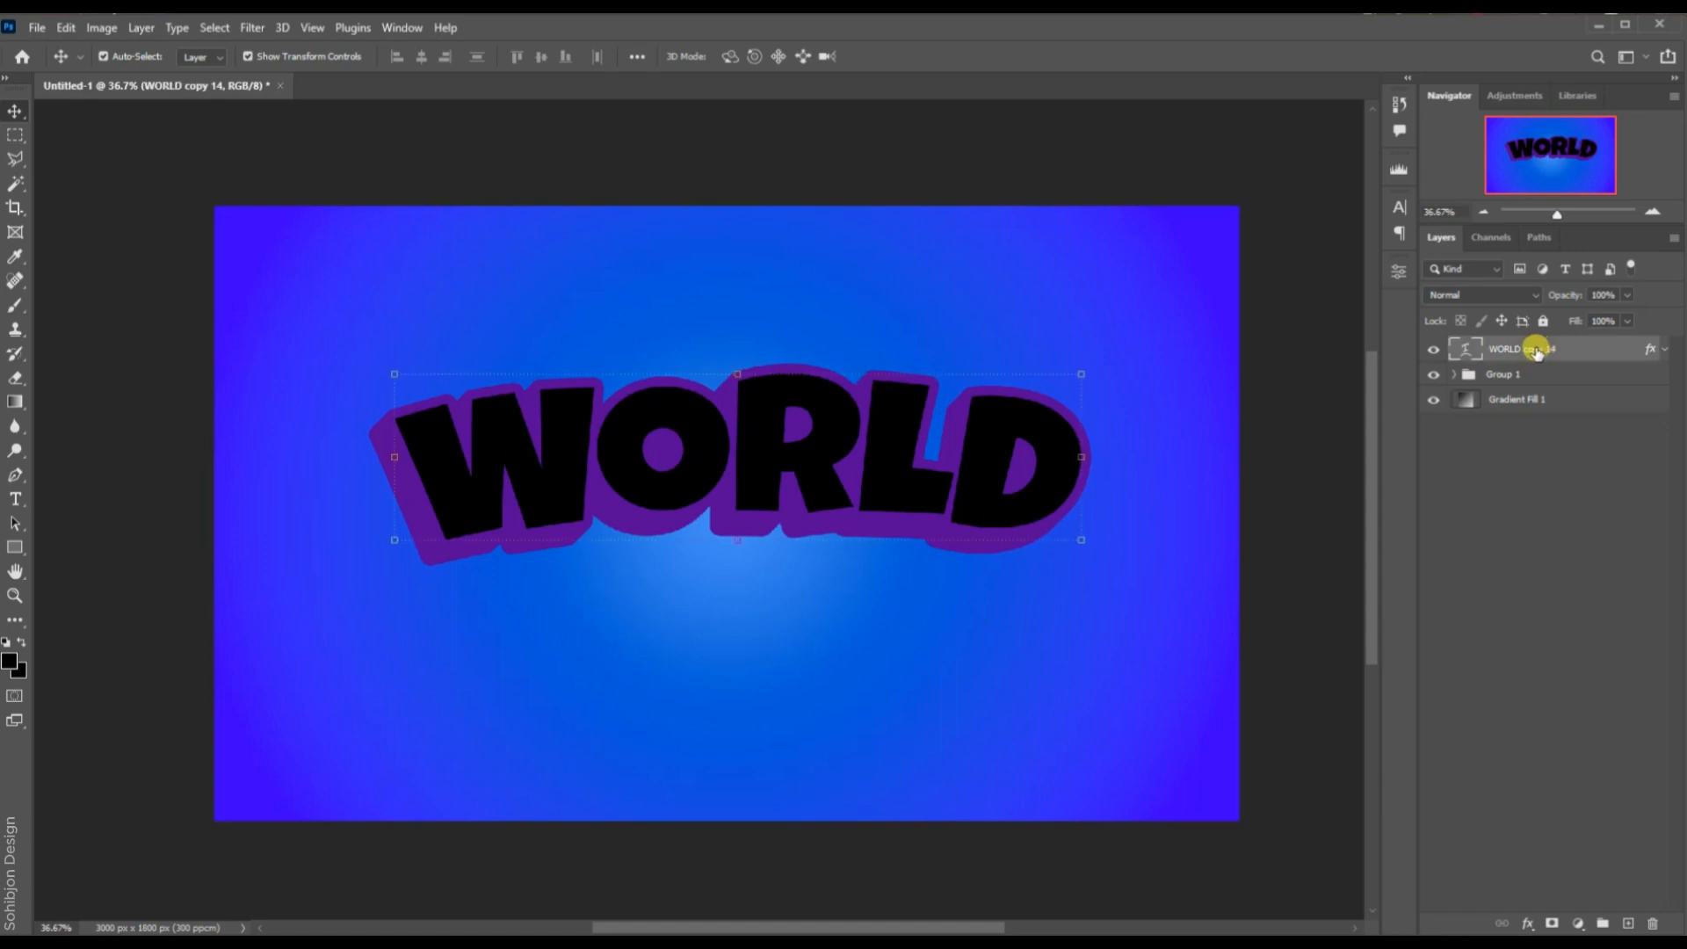
pyautogui.click(1664, 351)
pyautogui.rightClick(1505, 384)
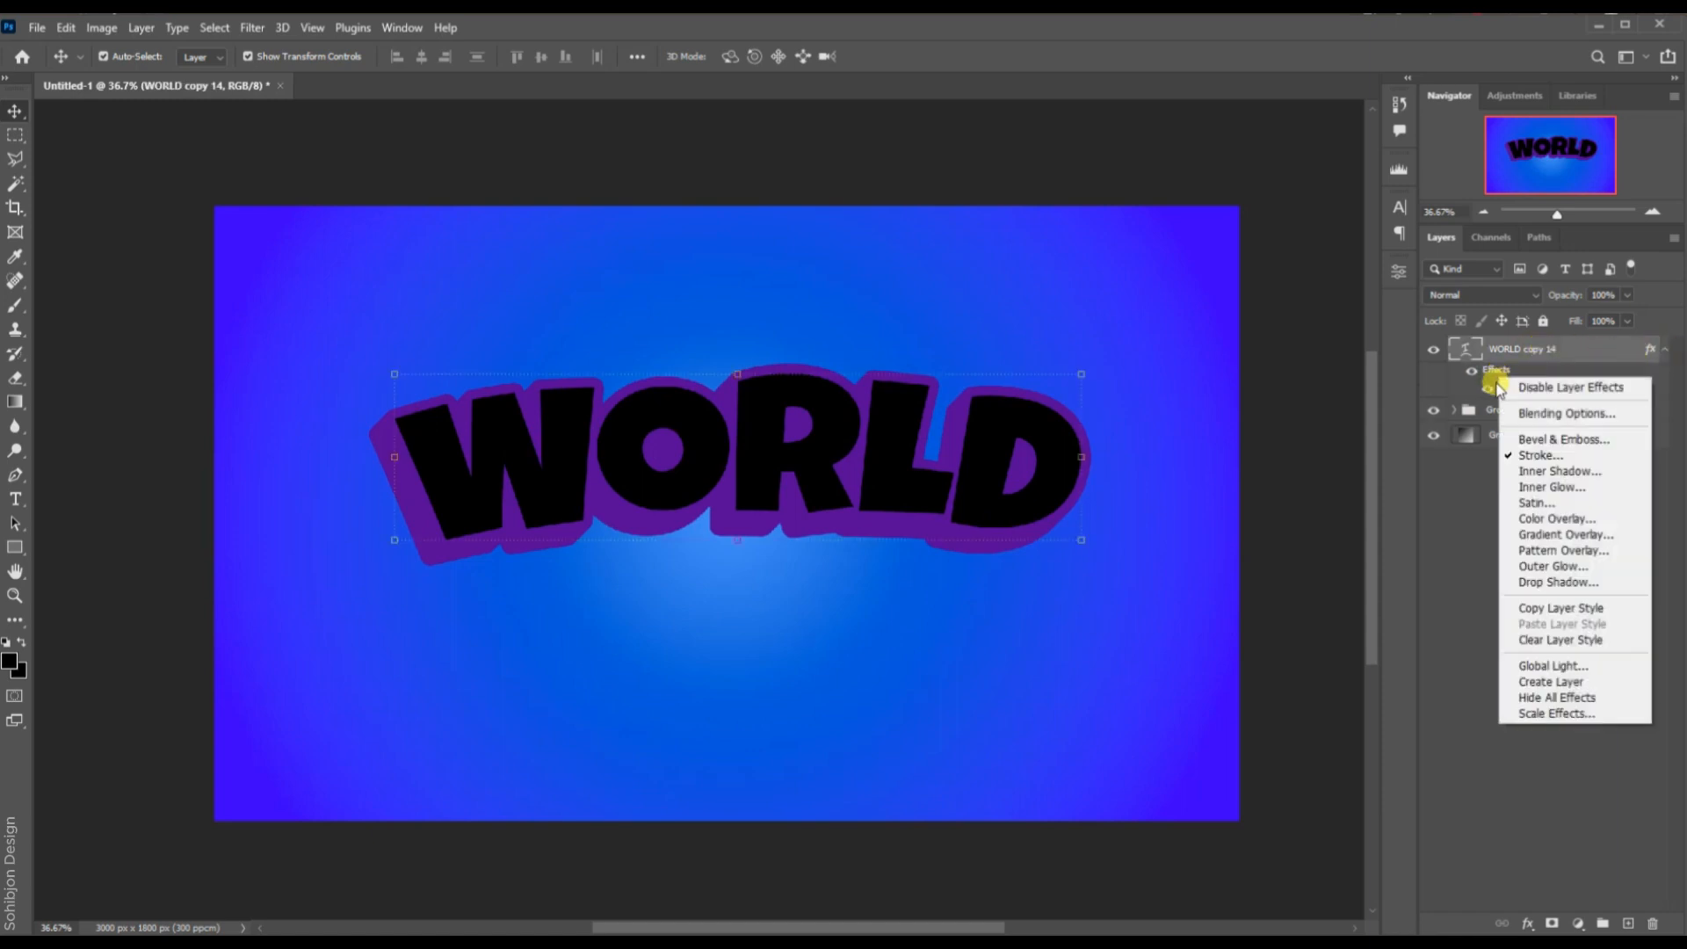
pyautogui.click(1555, 640)
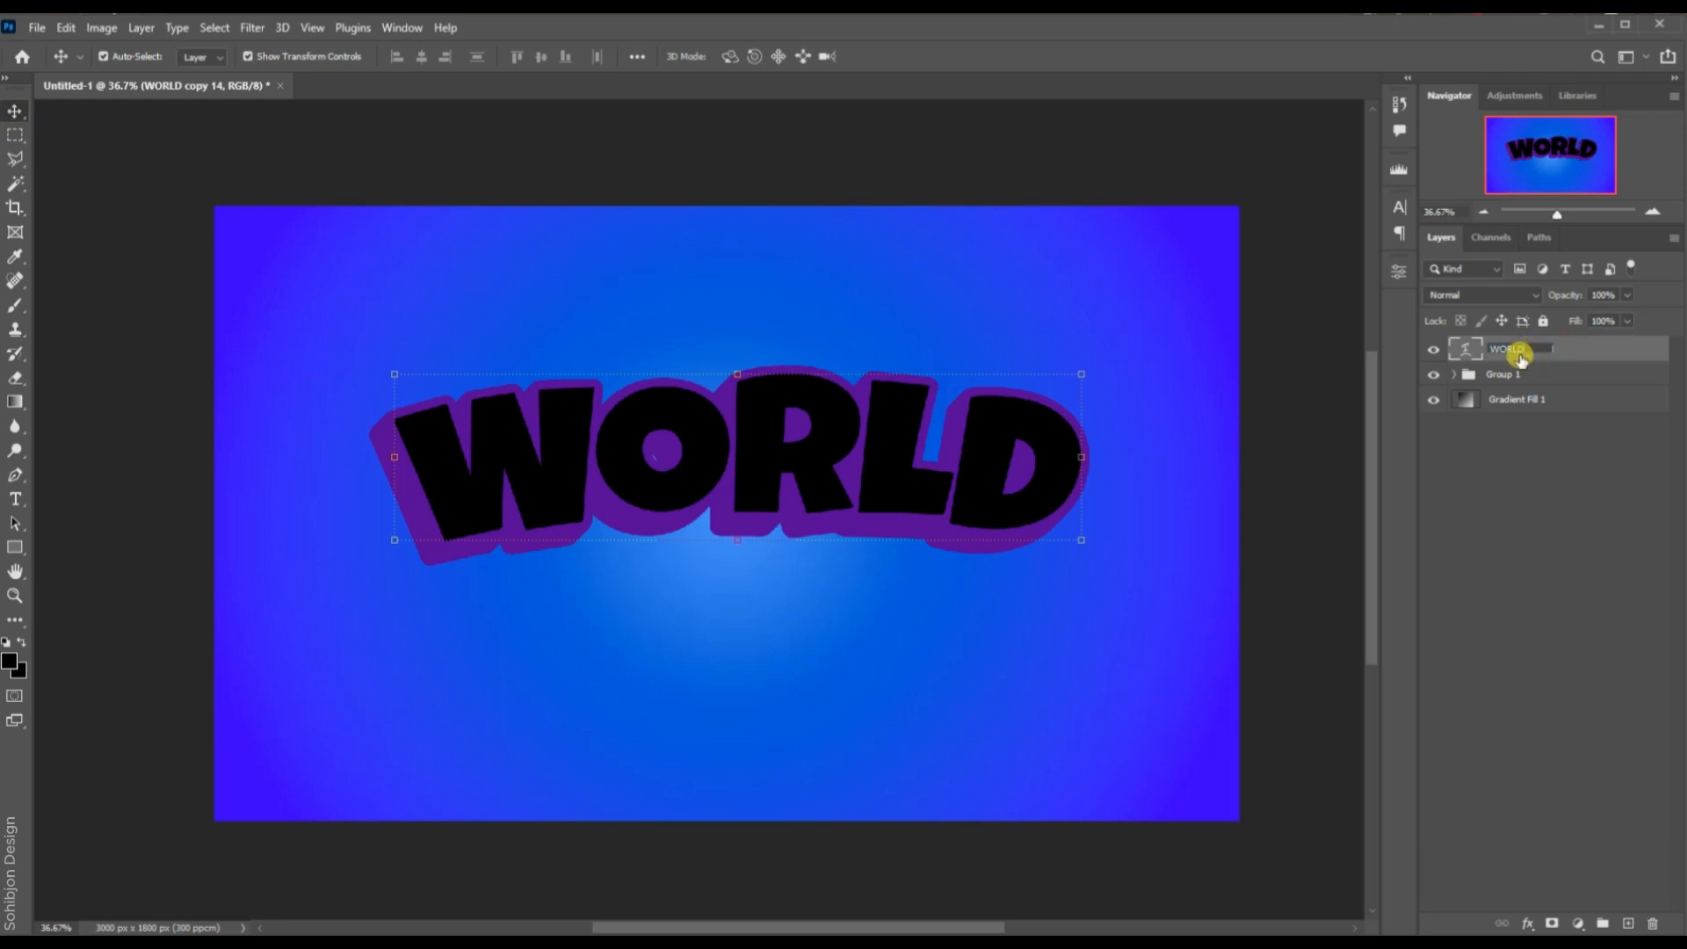
pyautogui.click(1466, 349)
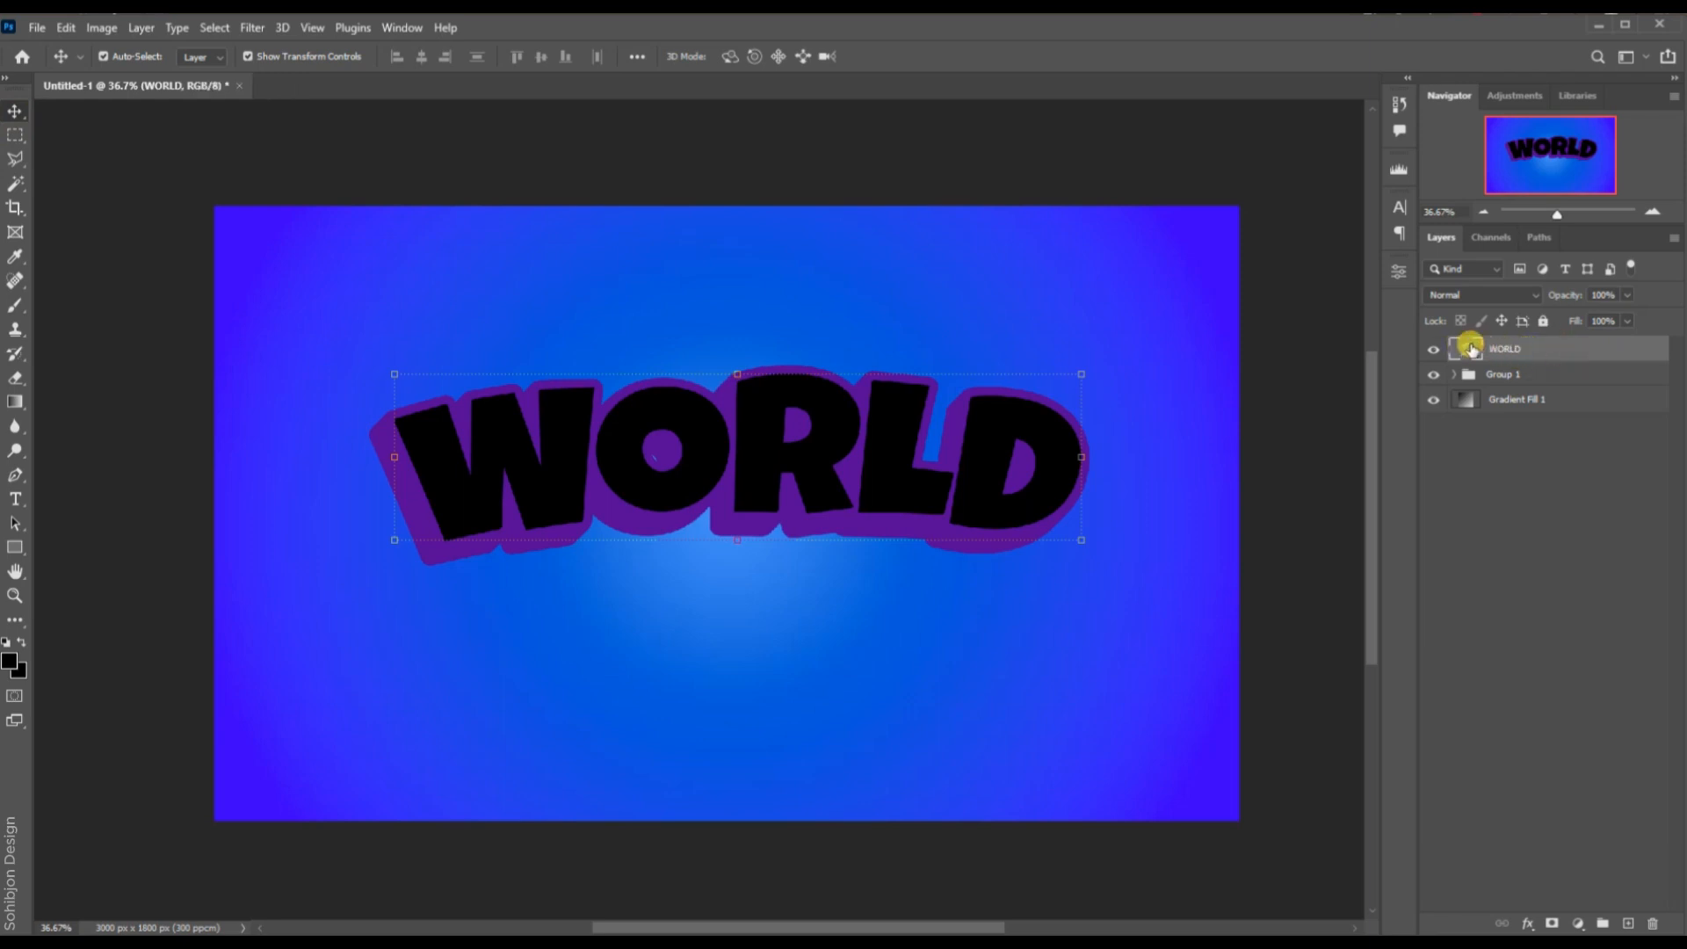
# Set the text color of the topmost WORLD layer to orange #fa941c.
pyautogui.doubleClick(1471, 346)
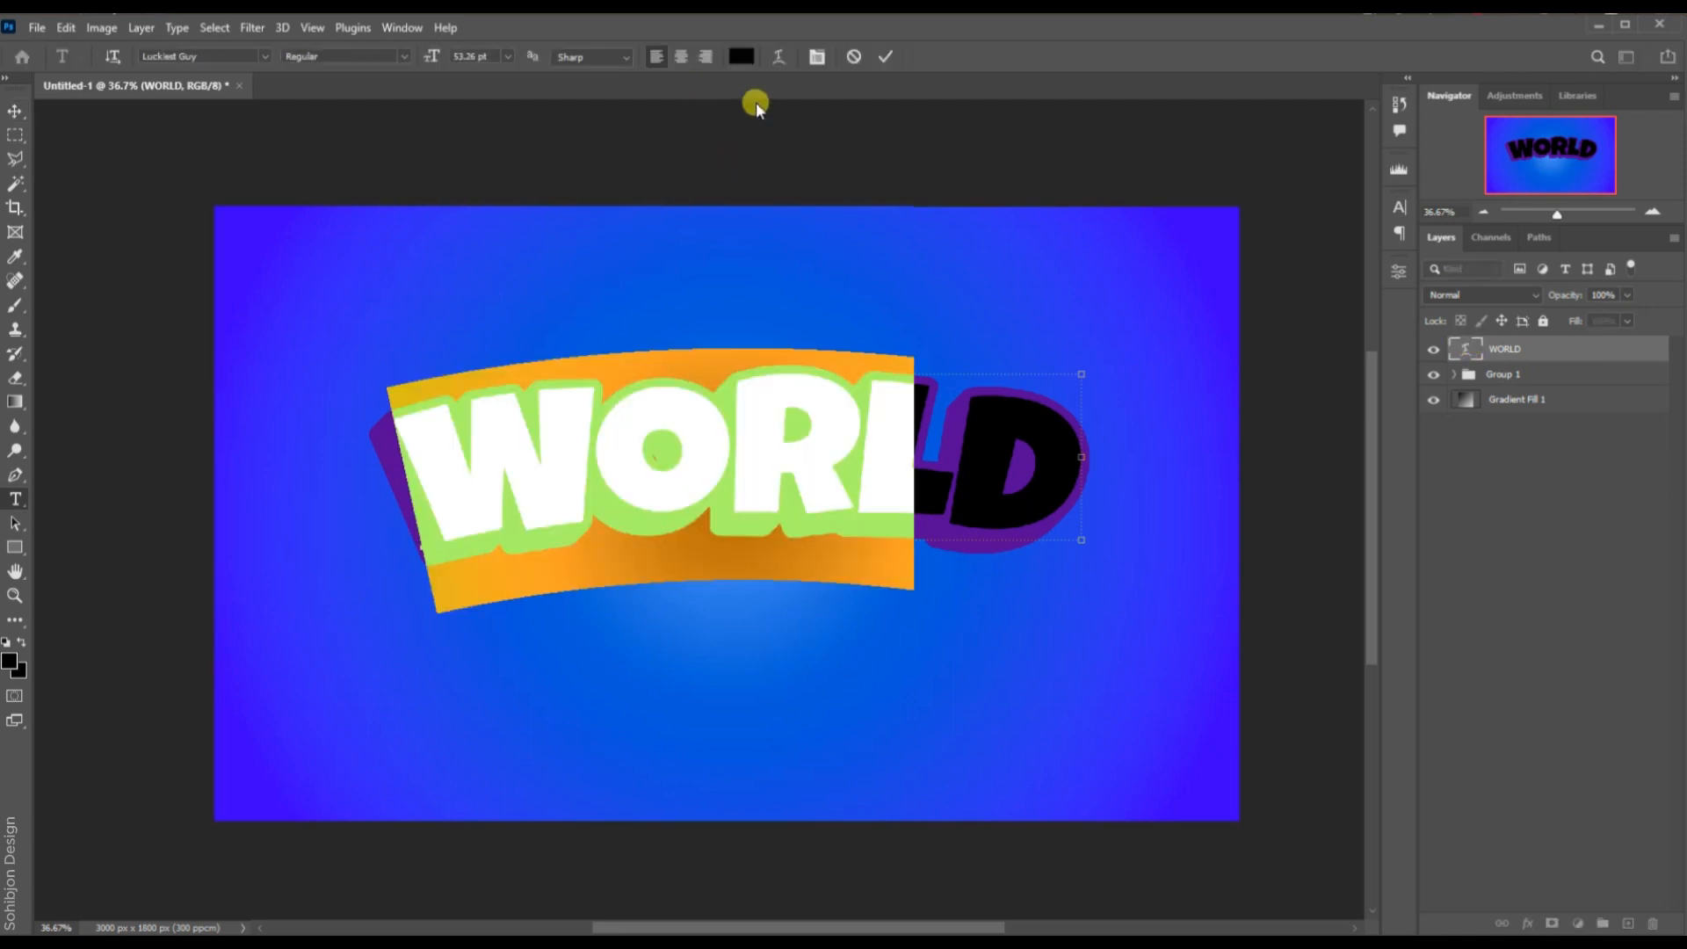
pyautogui.click(741, 57)
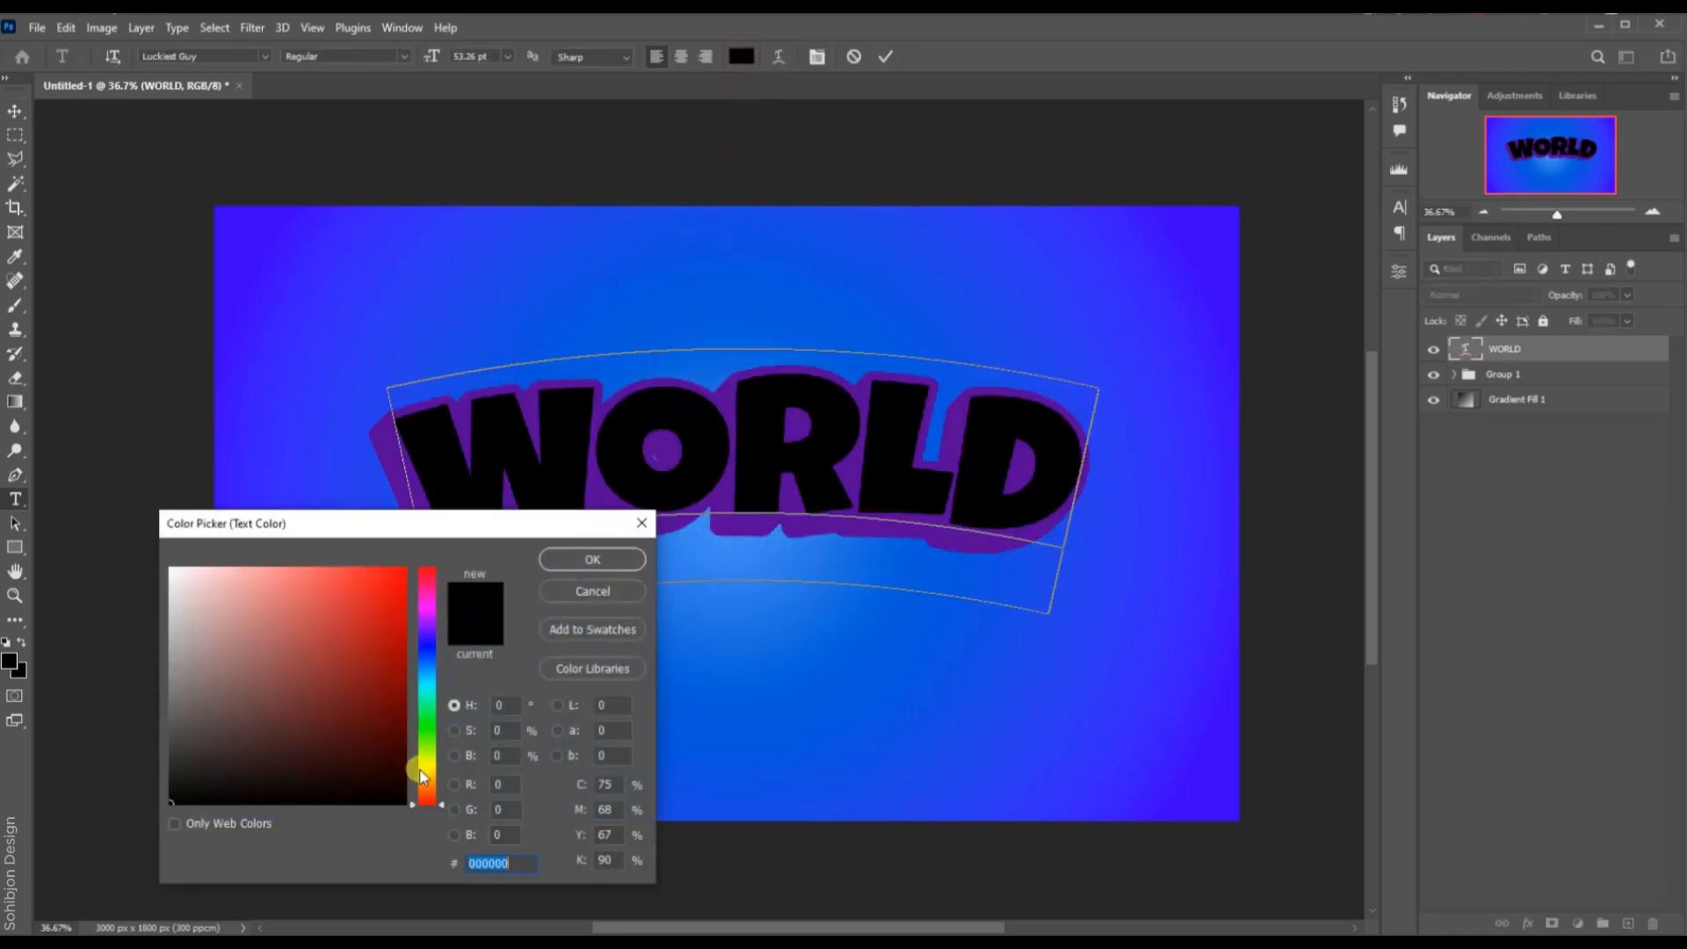
pyautogui.moveTo(426, 791); pyautogui.dragTo(426, 783)
pyautogui.click(379, 572)
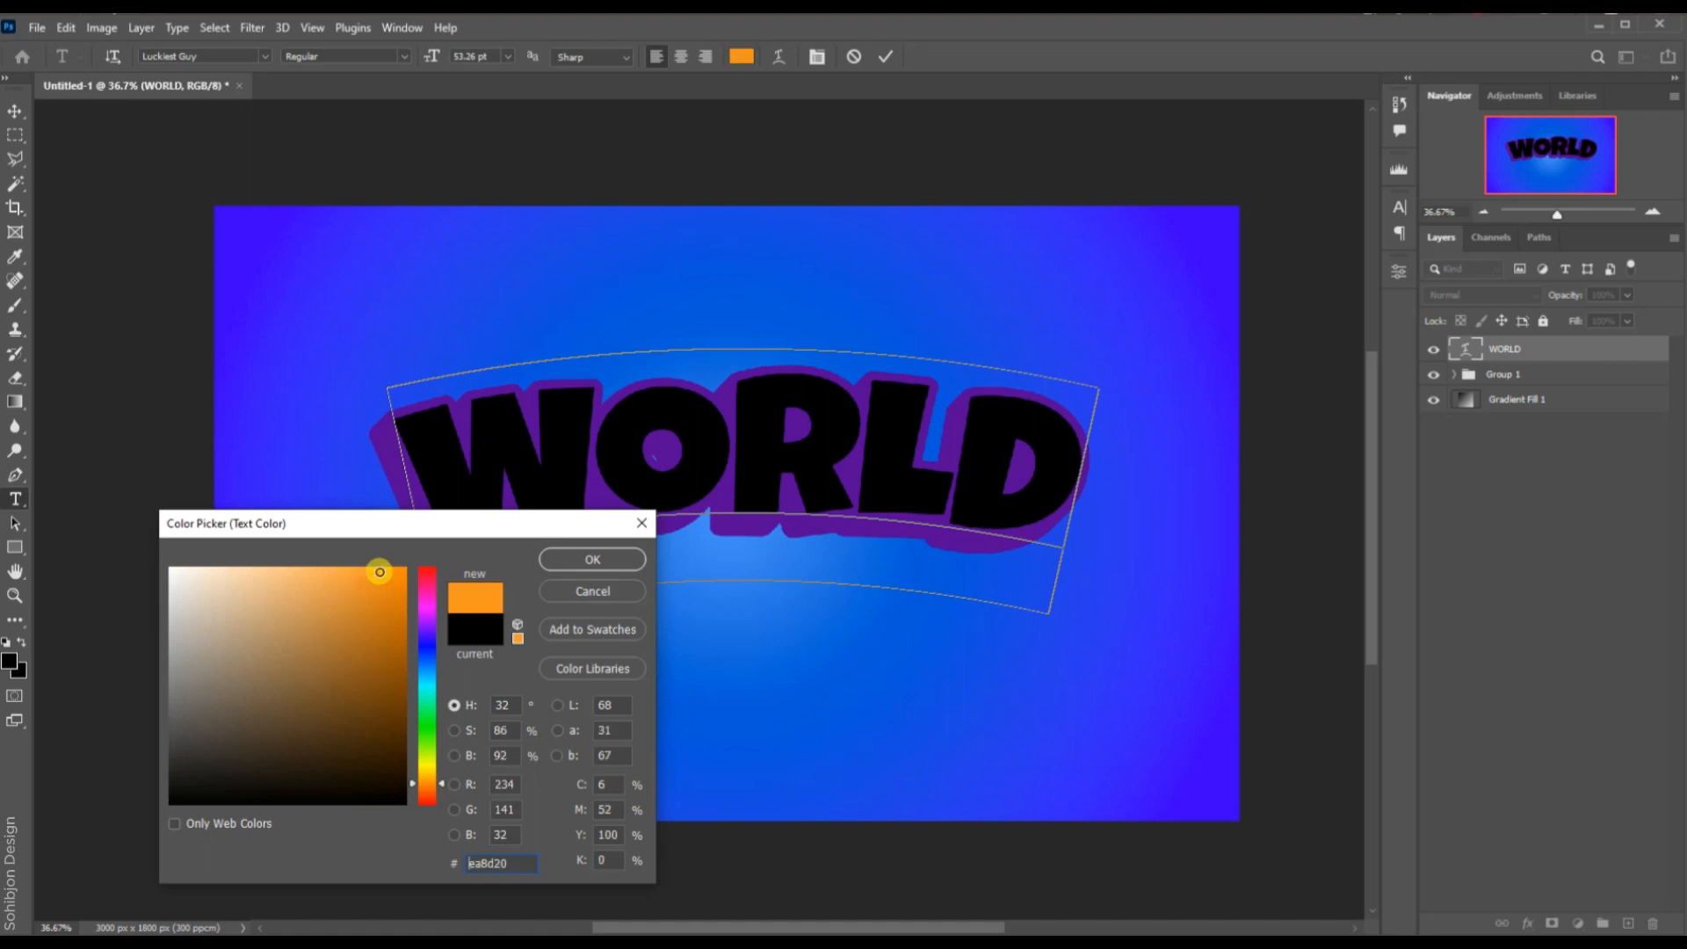
pyautogui.click(592, 563)
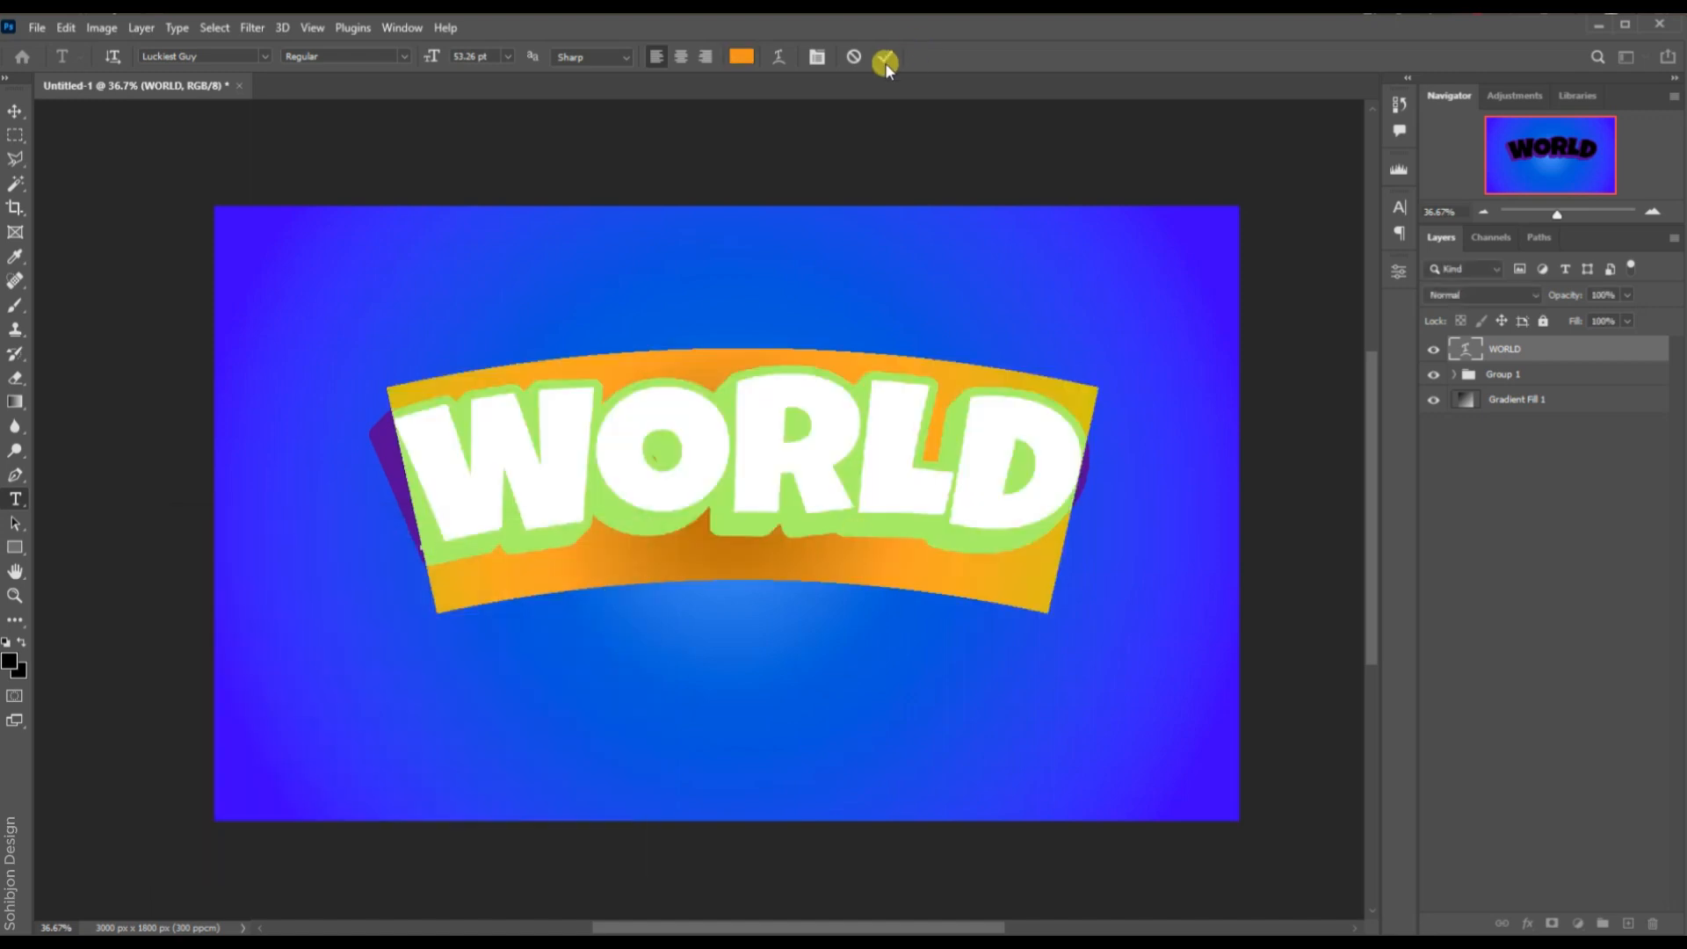
pyautogui.hotkey('ctrl', 'Return')
pyautogui.press('v')
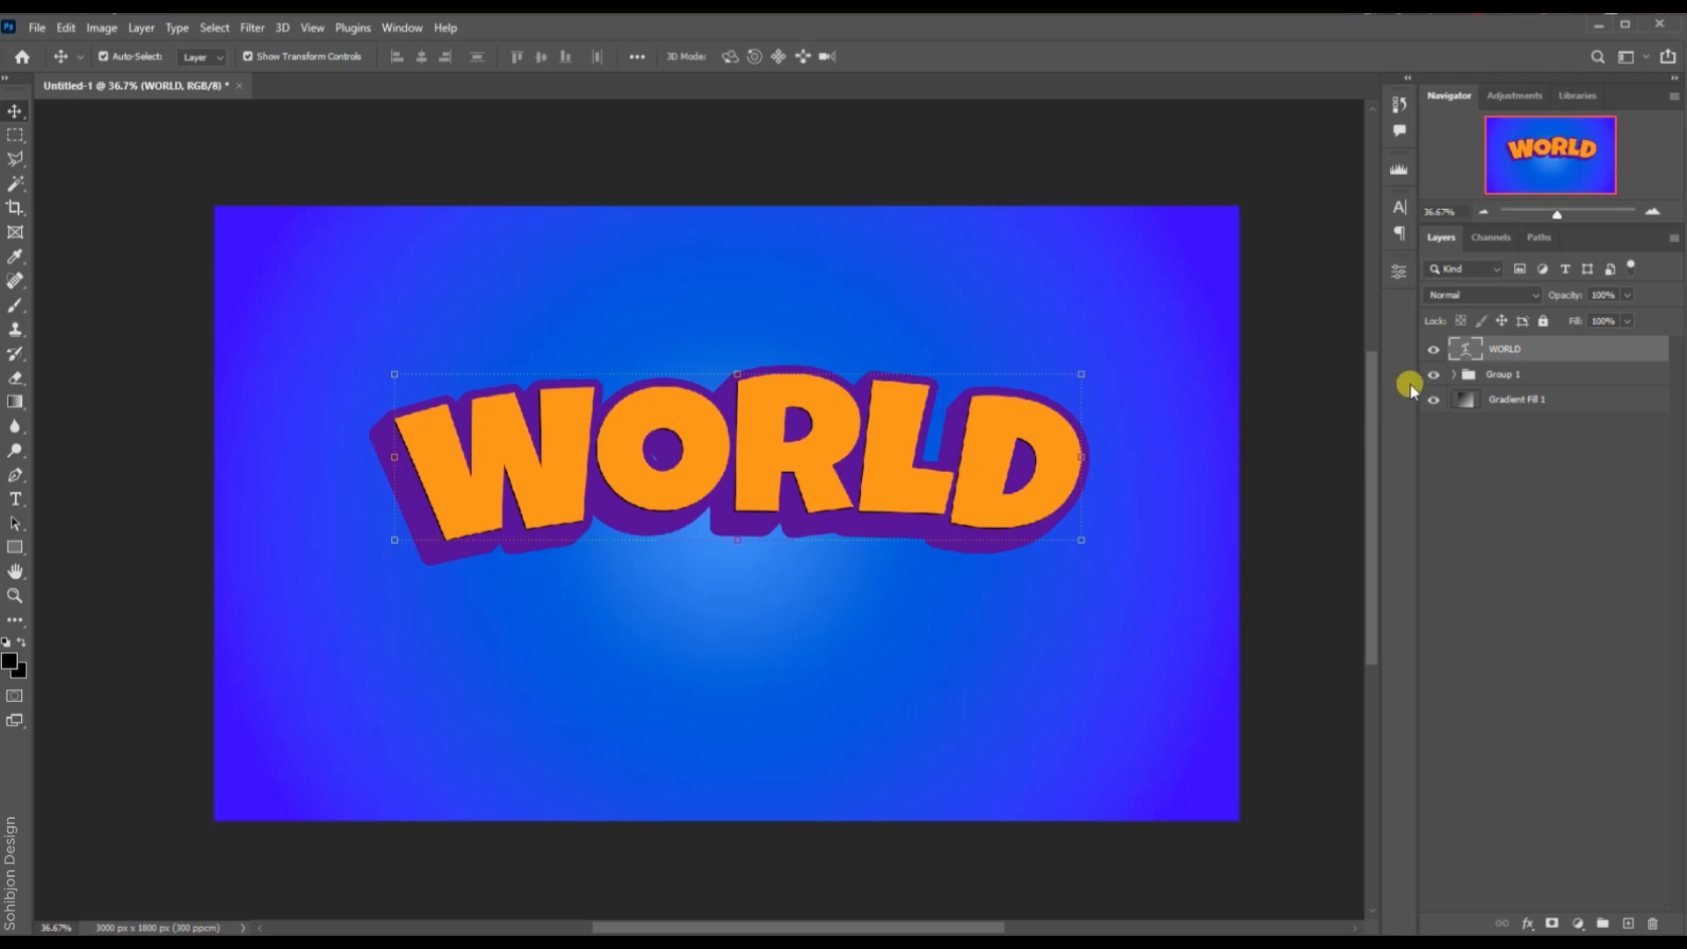
# Make the topmost WORLD layer's orange text color fully saturated and bright, keeping the same hue.
pyautogui.doubleClick(1469, 350)
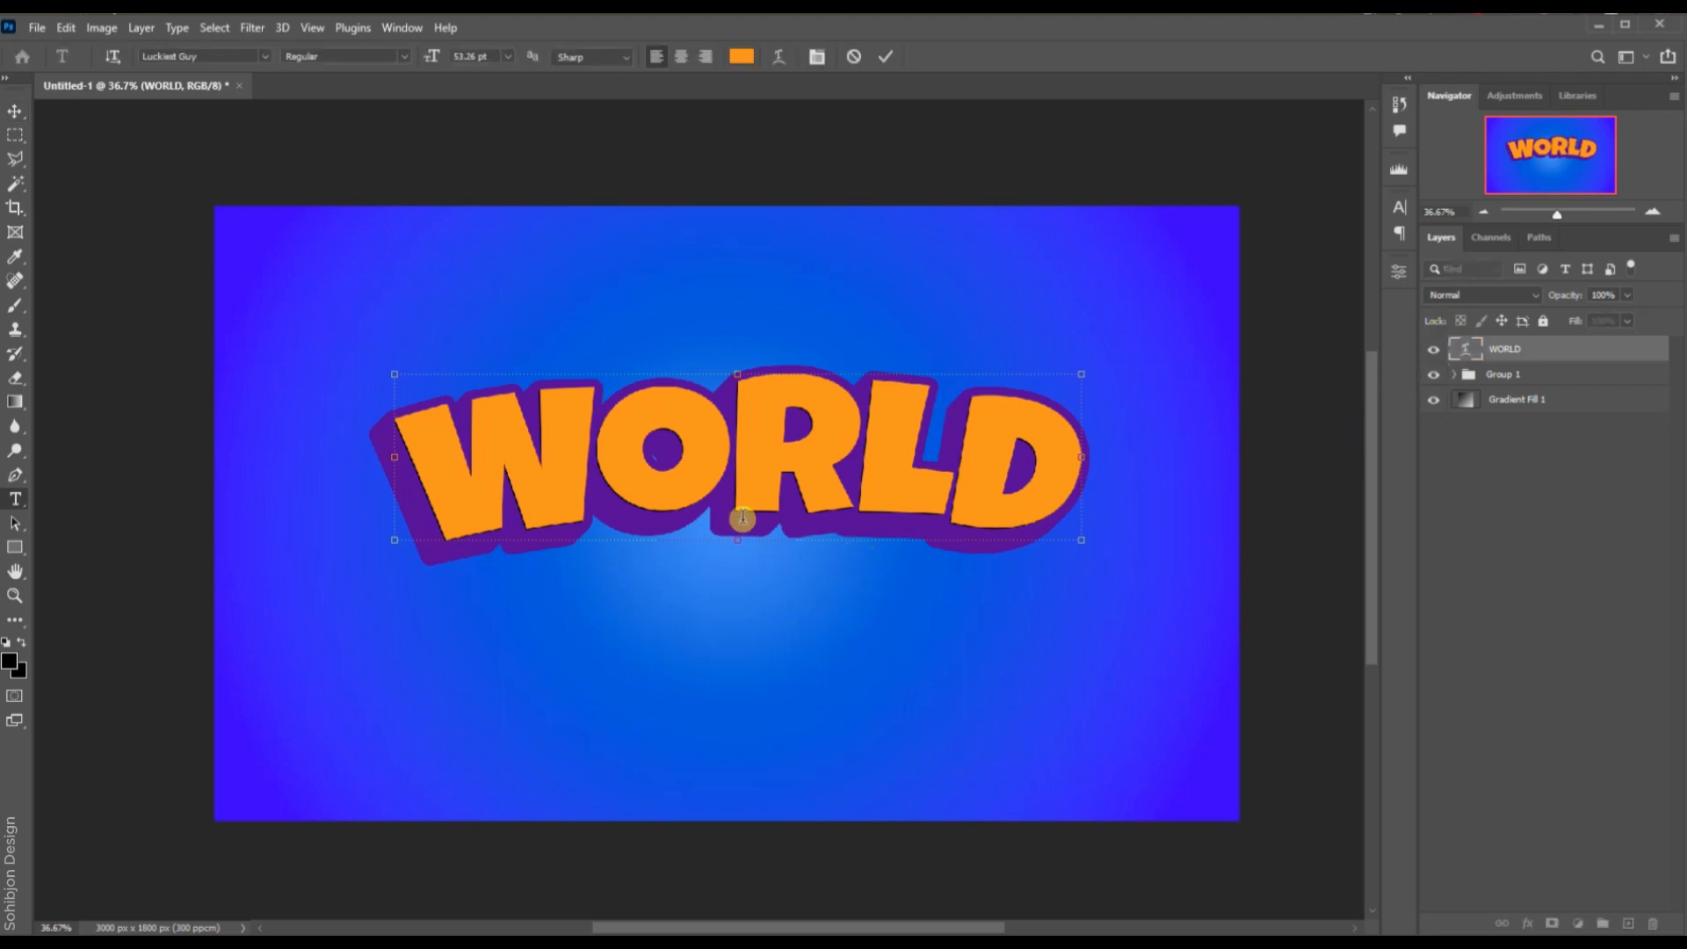
pyautogui.click(744, 58)
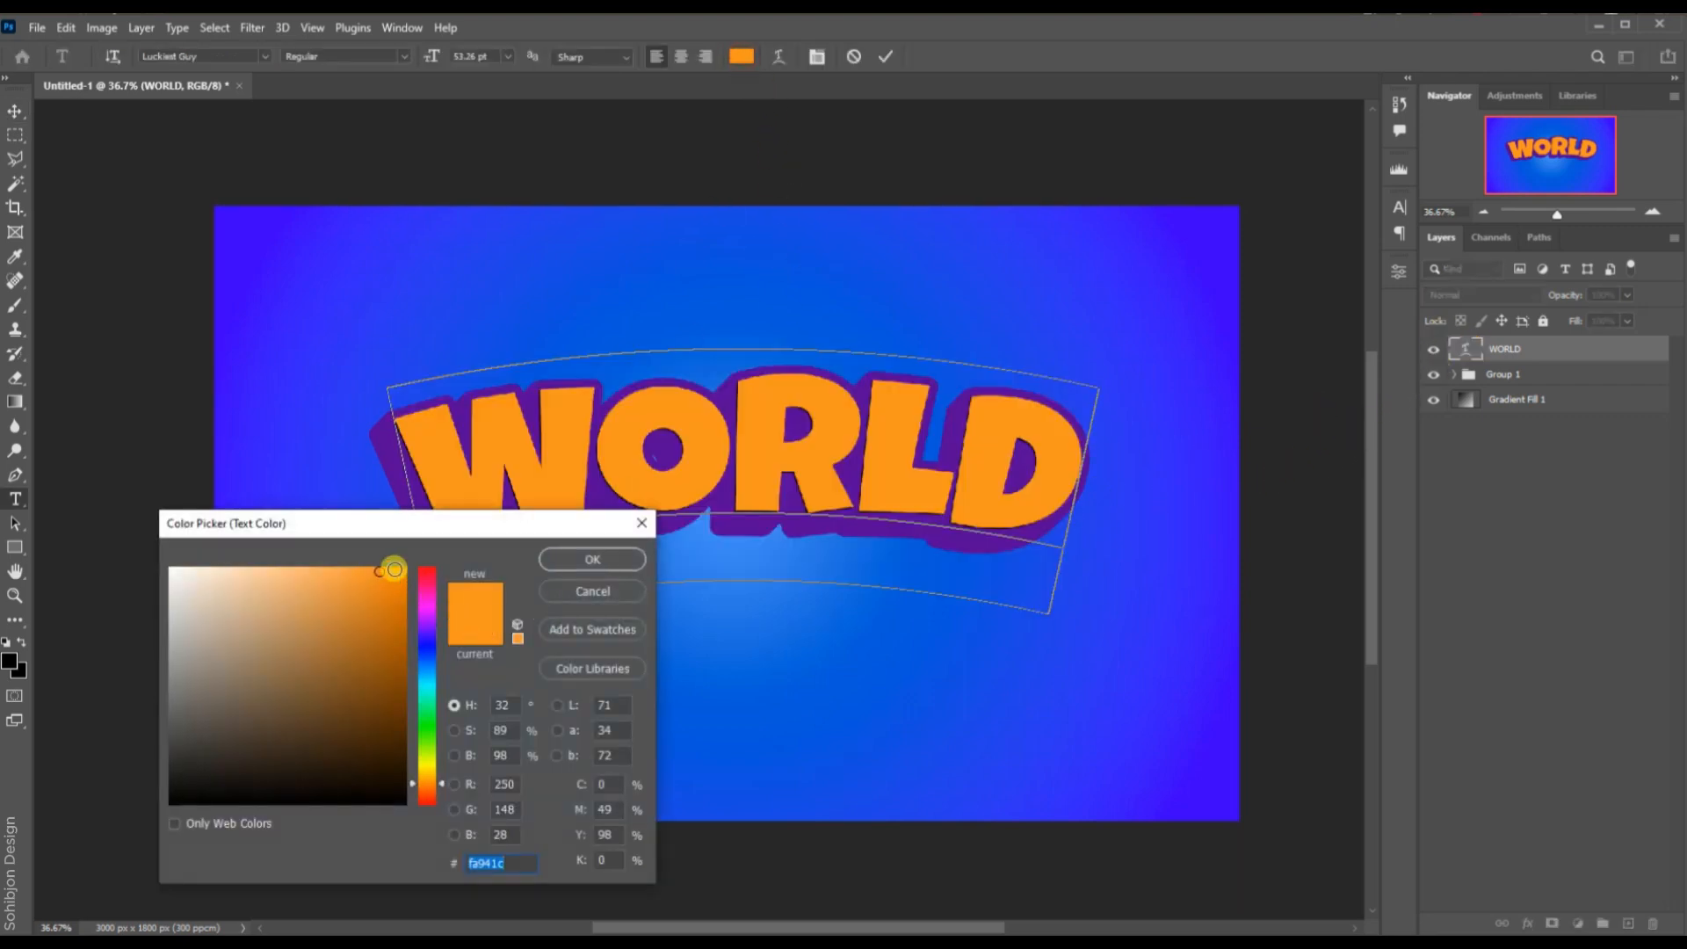
pyautogui.moveTo(392, 571); pyautogui.dragTo(465, 572)
pyautogui.click(589, 561)
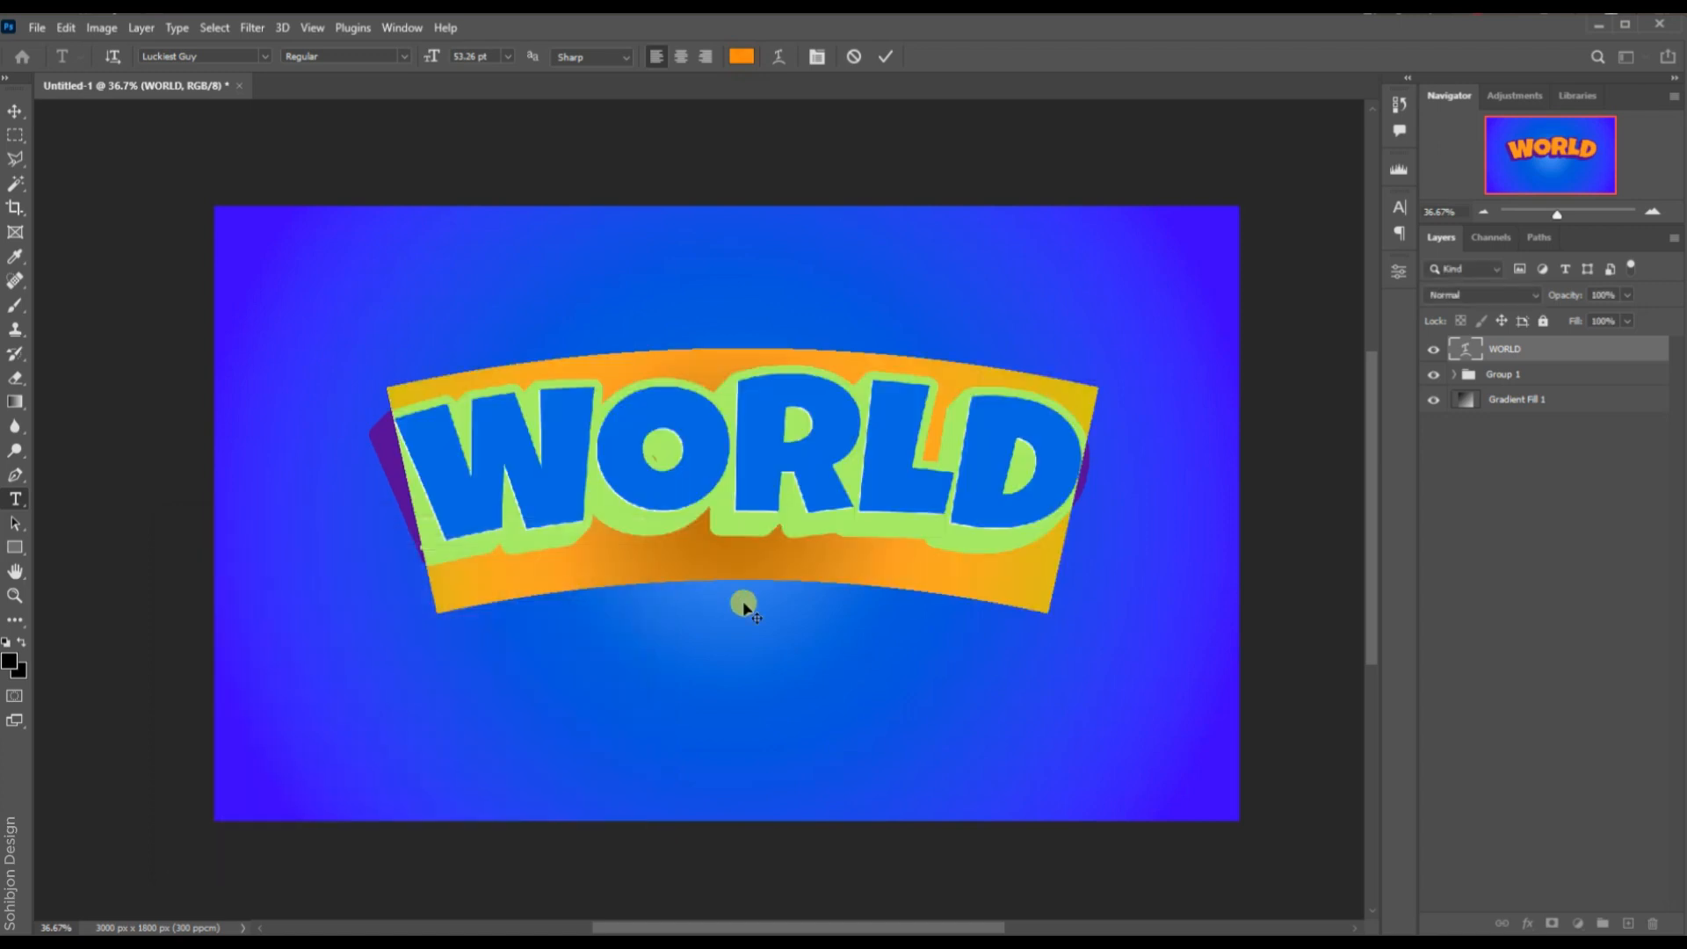
pyautogui.hotkey('ctrl', 'Return')
pyautogui.press('v')
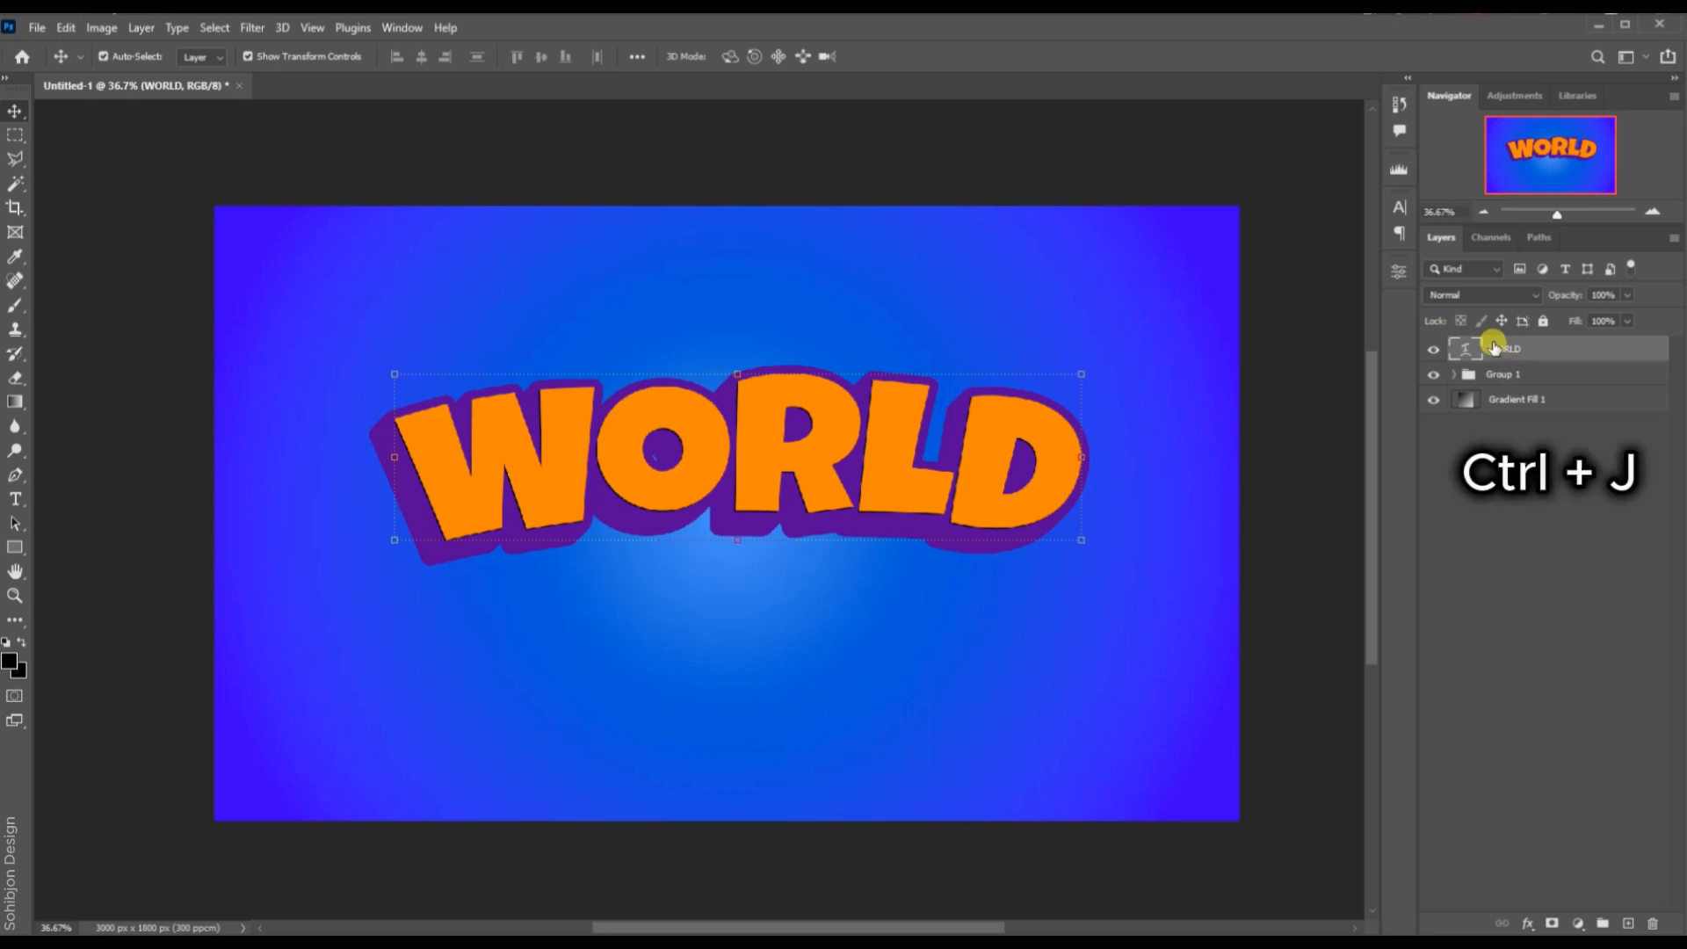
# Duplicate the orange WORLD layer and use Free Transform to offset the copy one nudge up and one nudge right.
pyautogui.hotkey('ctrl', 'j')
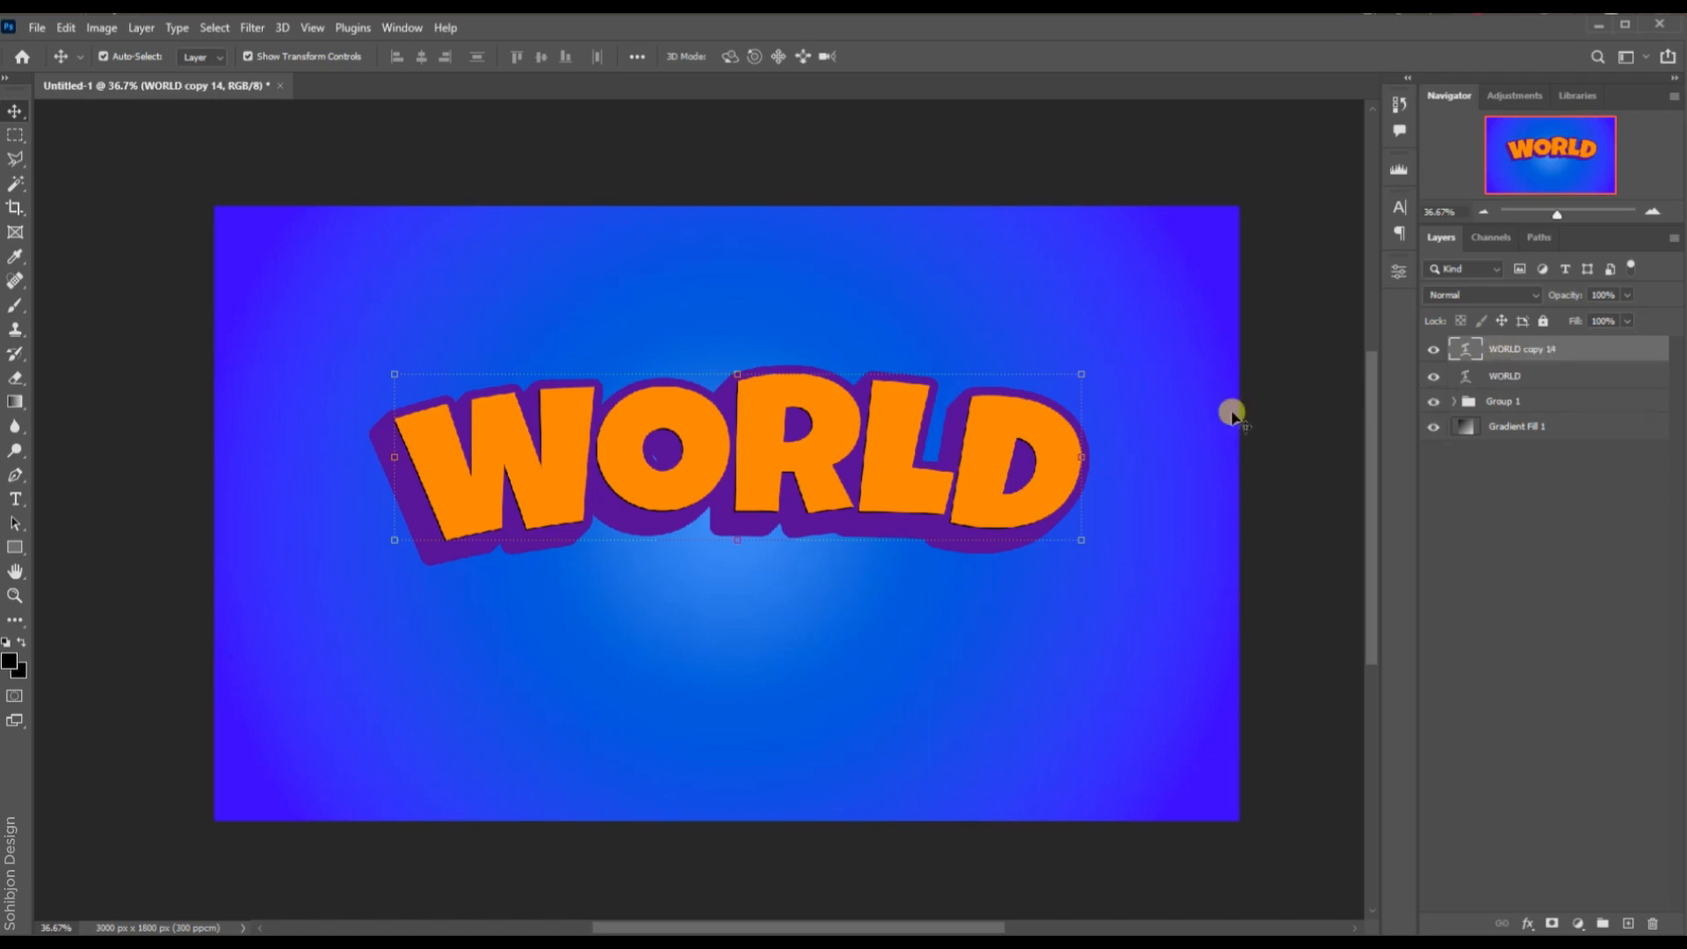
pyautogui.hotkey('ctrl', 't')
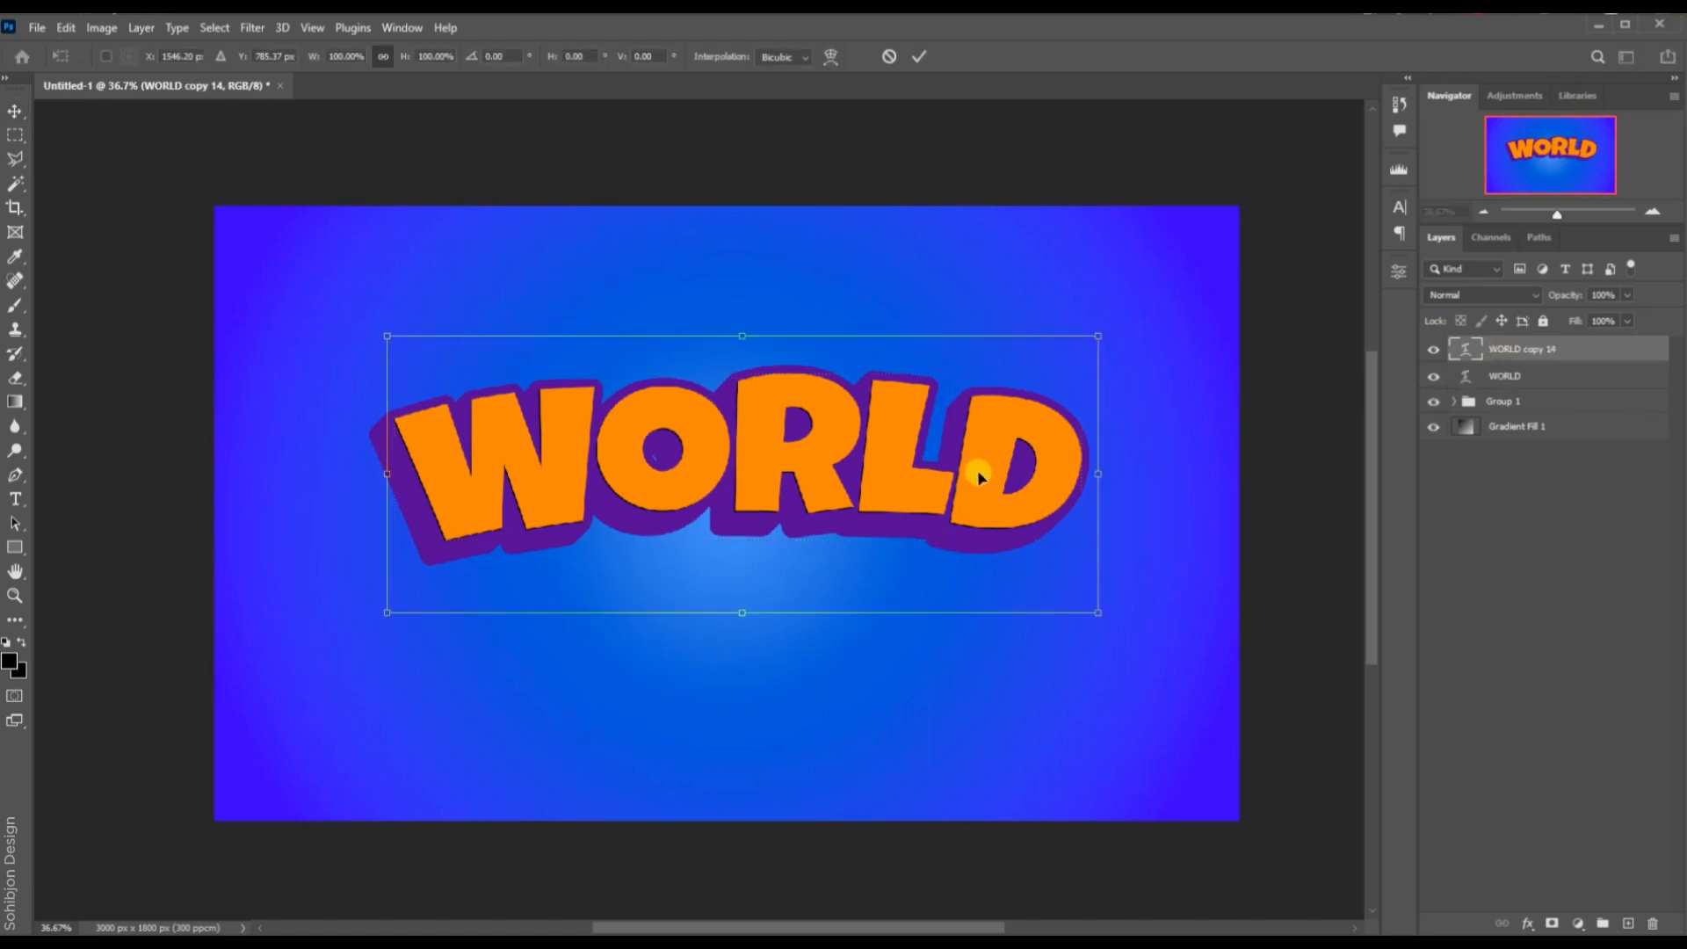
pyautogui.press('Up')
pyautogui.press('Right')
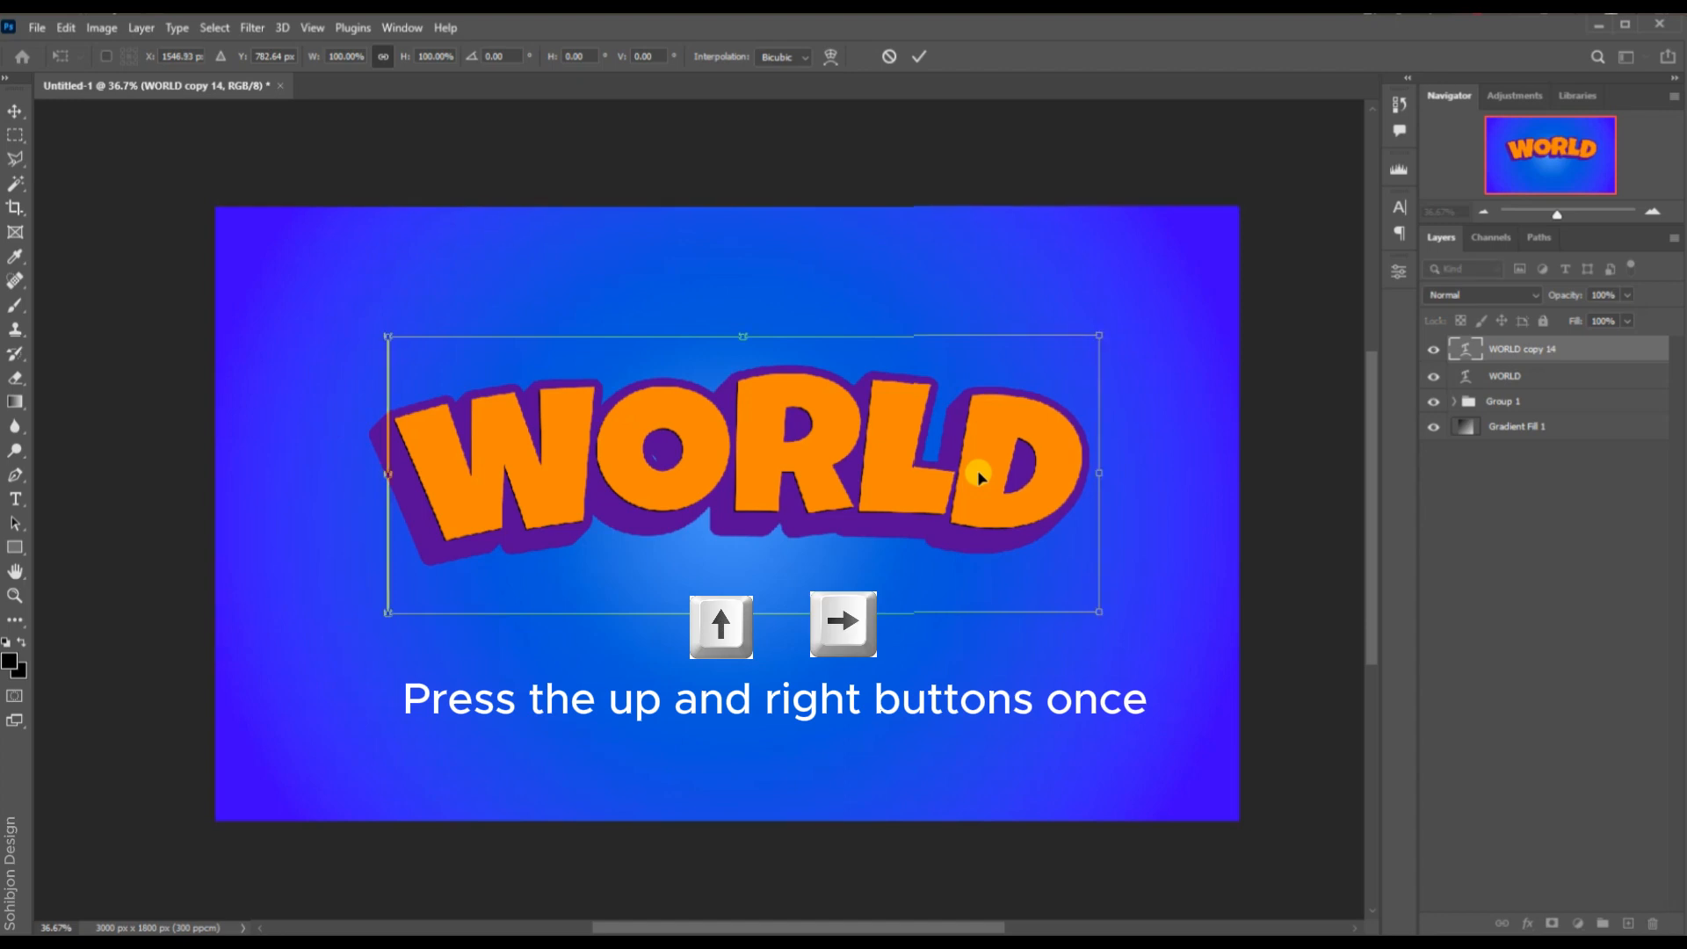
pyautogui.click(925, 58)
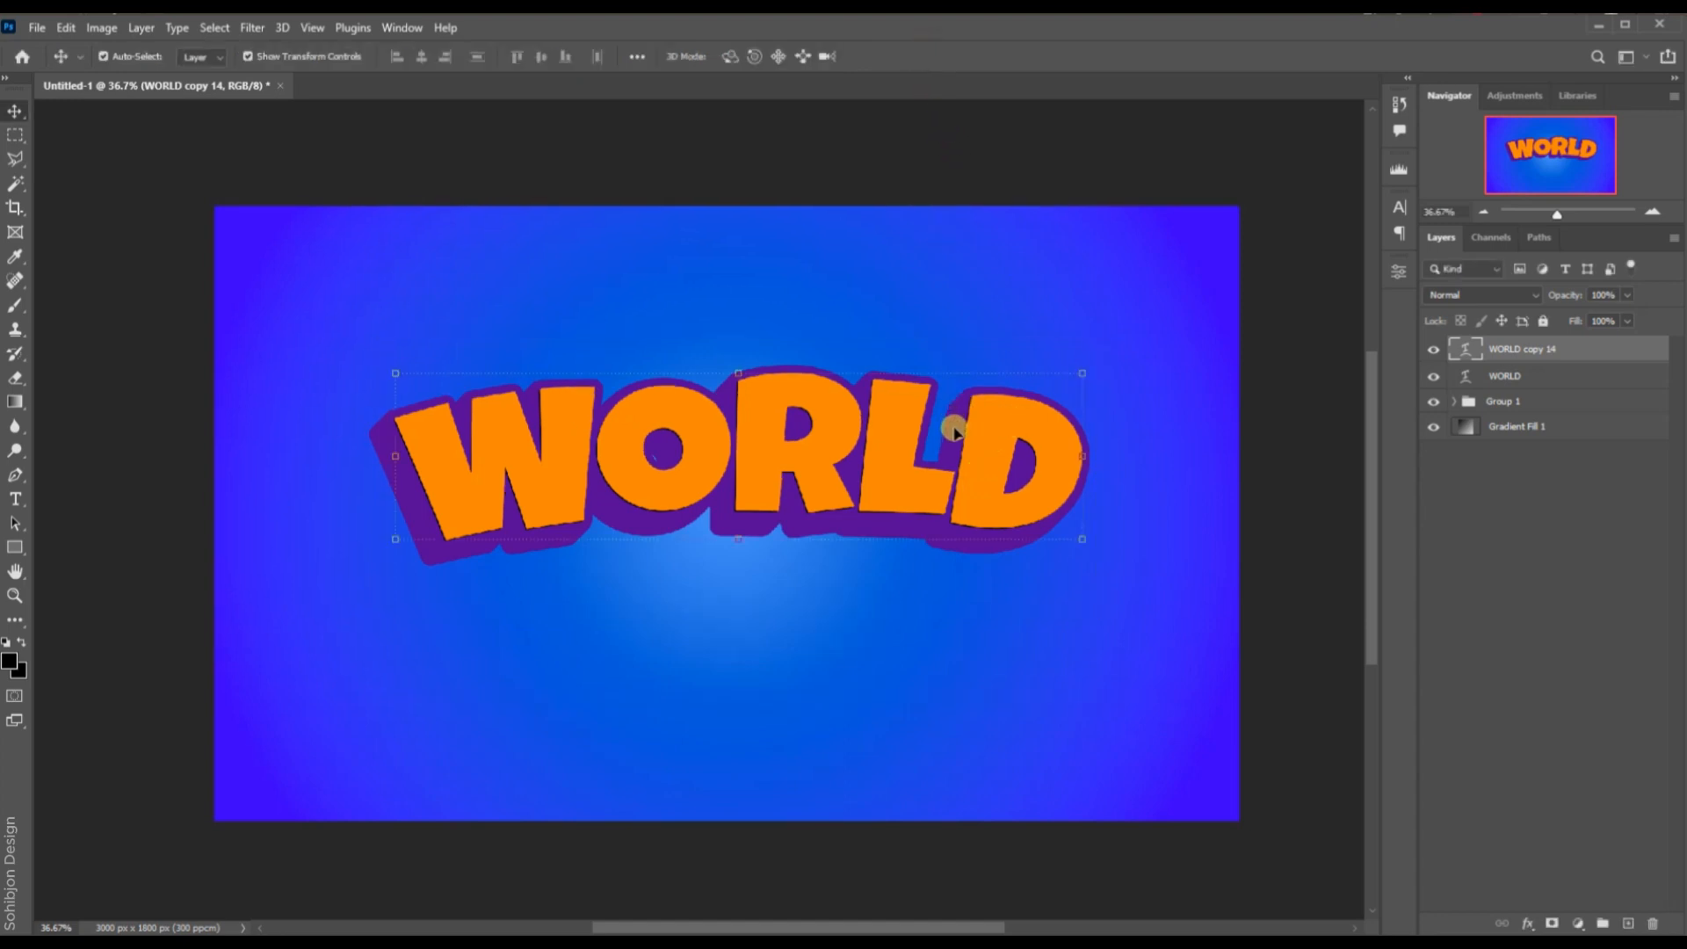
# Repeat the duplicate-and-offset transform twelve times to build up the orange WORLD extrusion.
pyautogui.hotkey('ctrl', 'alt', 'shift', 't')
pyautogui.hotkey('ctrl', 'alt', 'shift', 't')
pyautogui.hotkey('ctrl', 'alt', 'shift', 't')
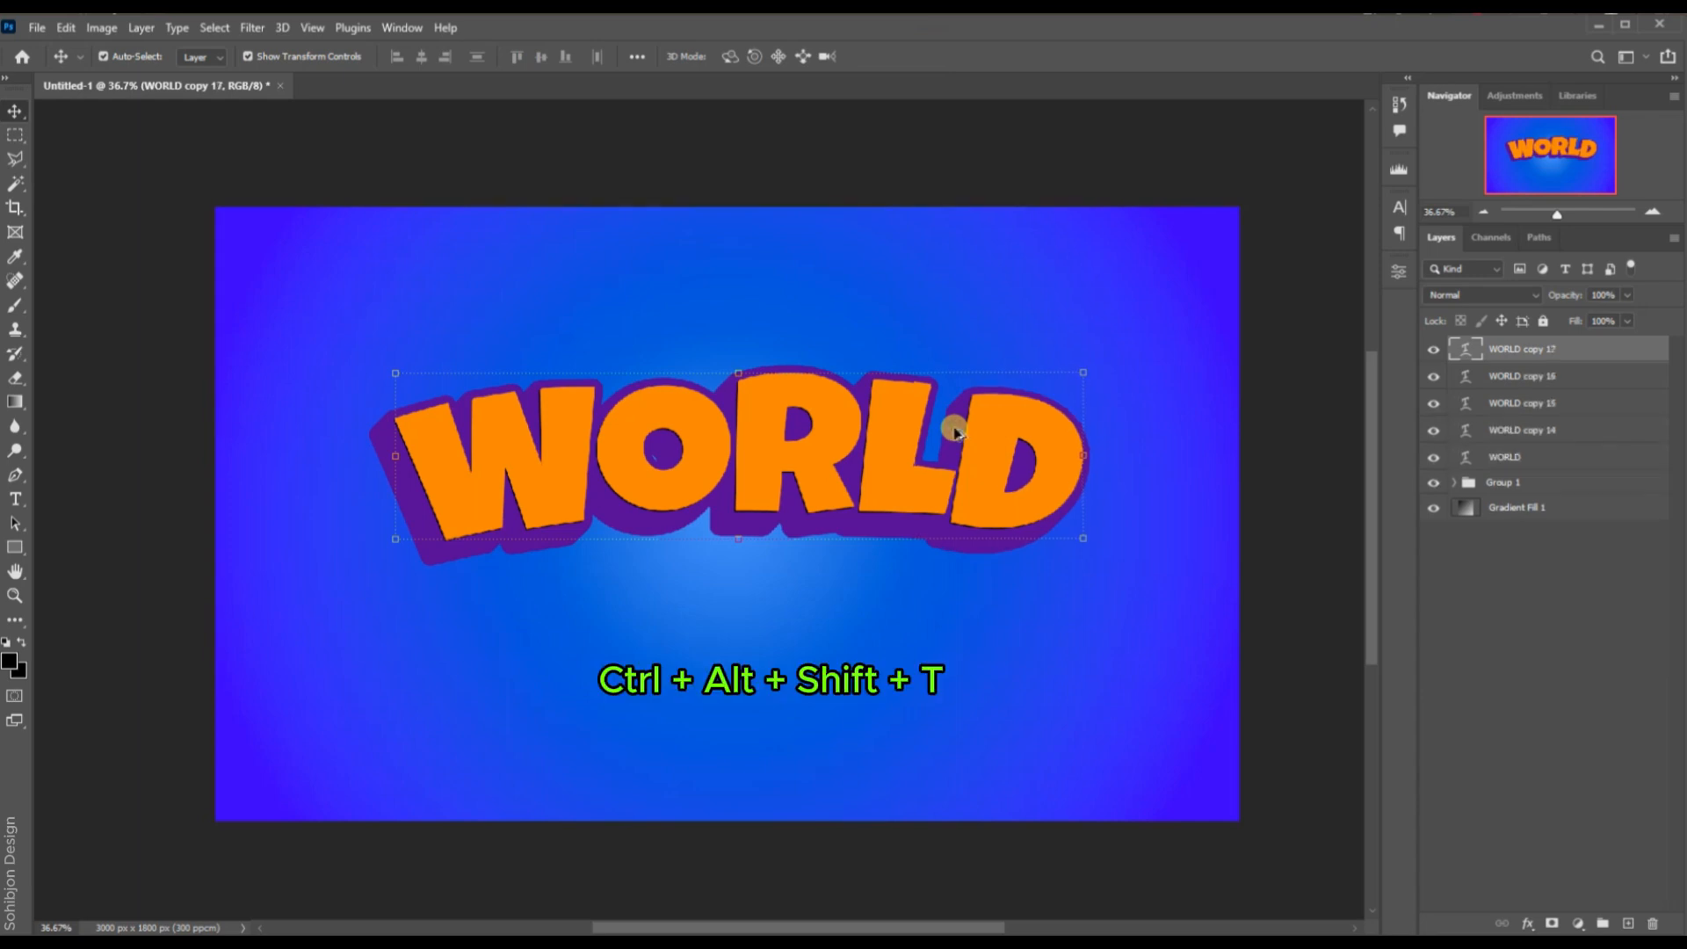
pyautogui.hotkey('ctrl', 'alt', 'shift', 't')
pyautogui.hotkey('ctrl', 'alt', 'shift', 't')
pyautogui.hotkey('ctrl', 'alt', 'shift', 't')
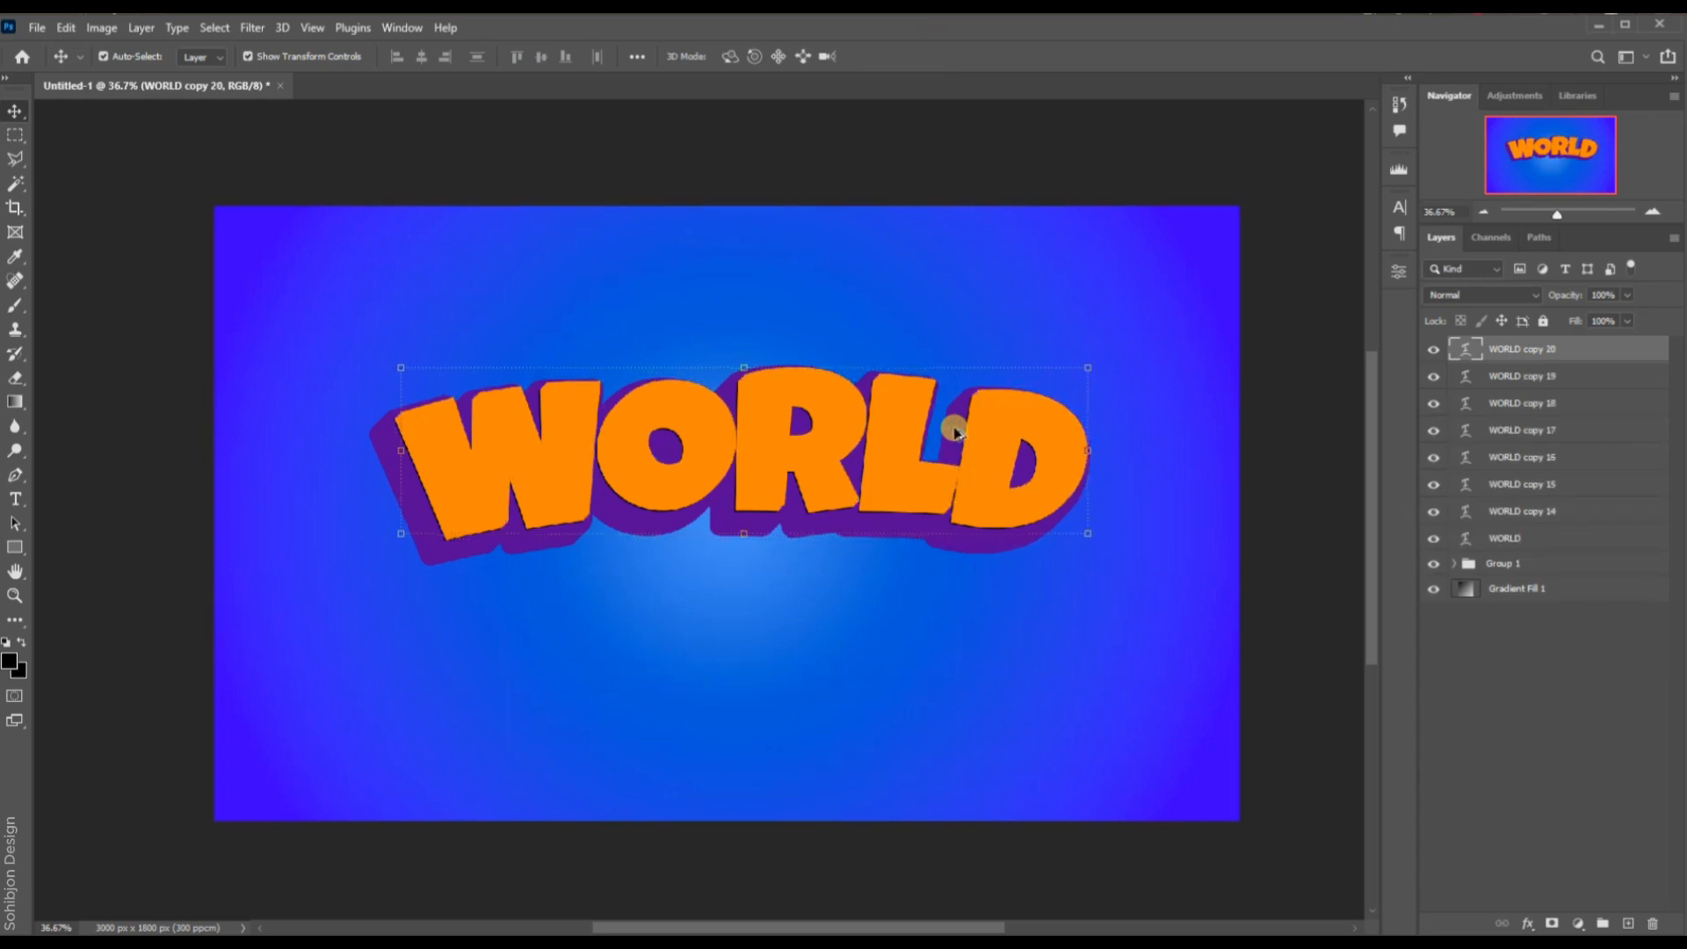
pyautogui.hotkey('ctrl', 'alt', 'shift', 't')
pyautogui.hotkey('ctrl', 'alt', 'shift', 't')
pyautogui.hotkey('ctrl', 'alt', 'shift', 't')
pyautogui.hotkey('ctrl', 'alt', 'shift', 't')
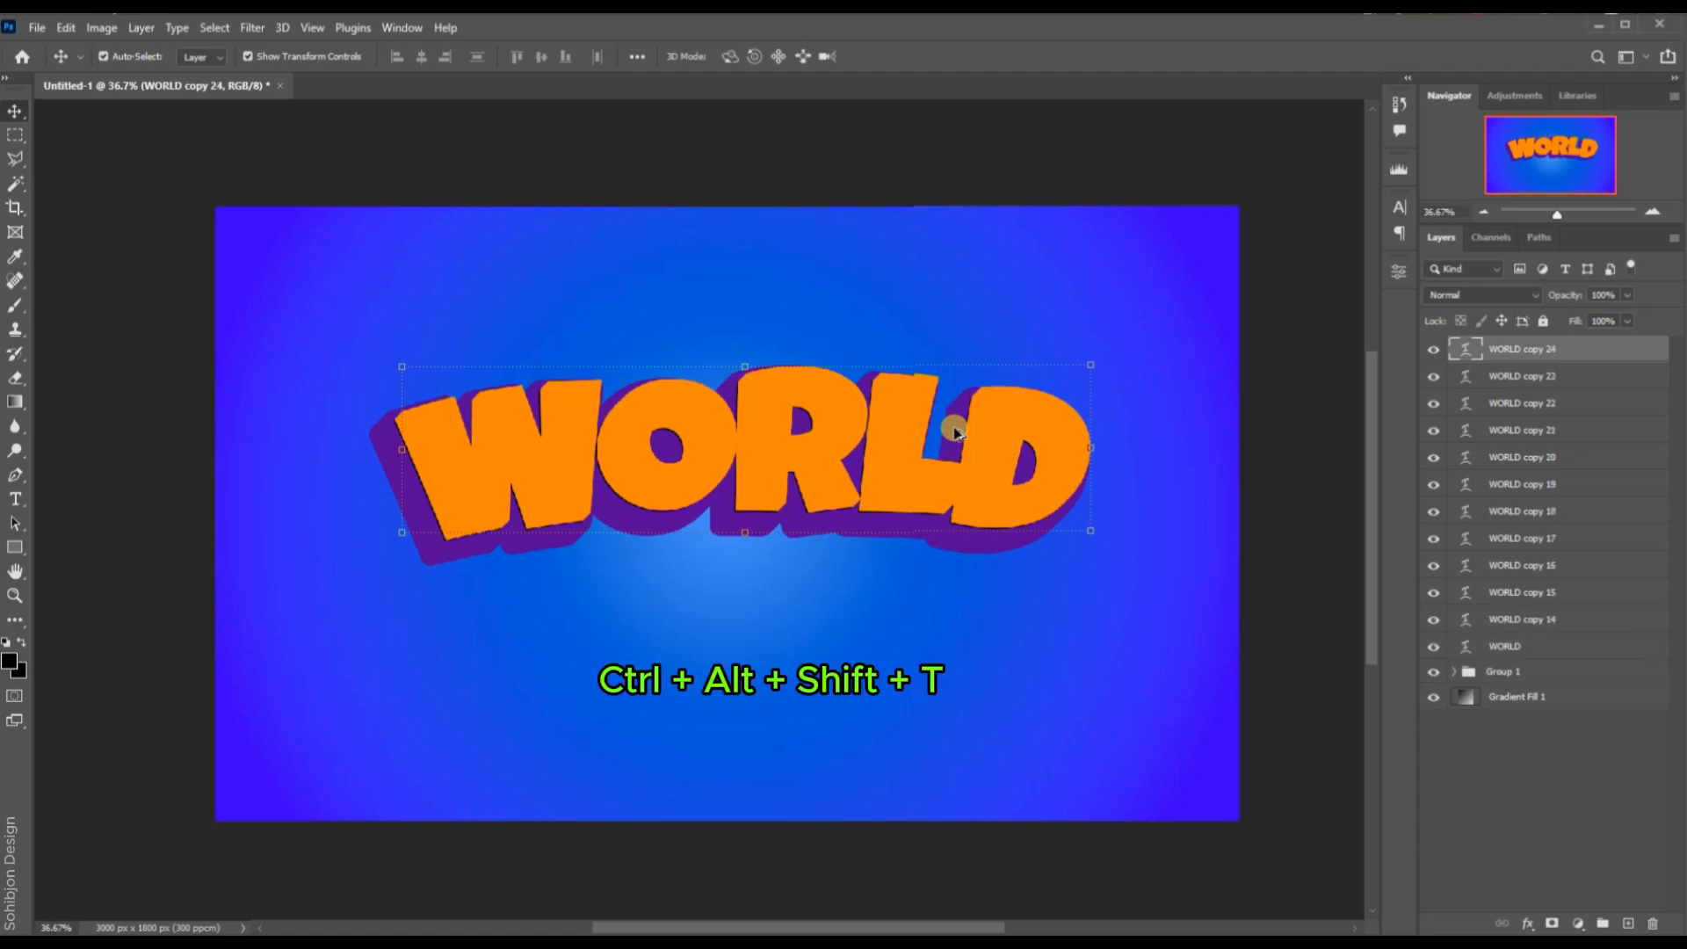
pyautogui.hotkey('ctrl', 'alt', 'shift', 't')
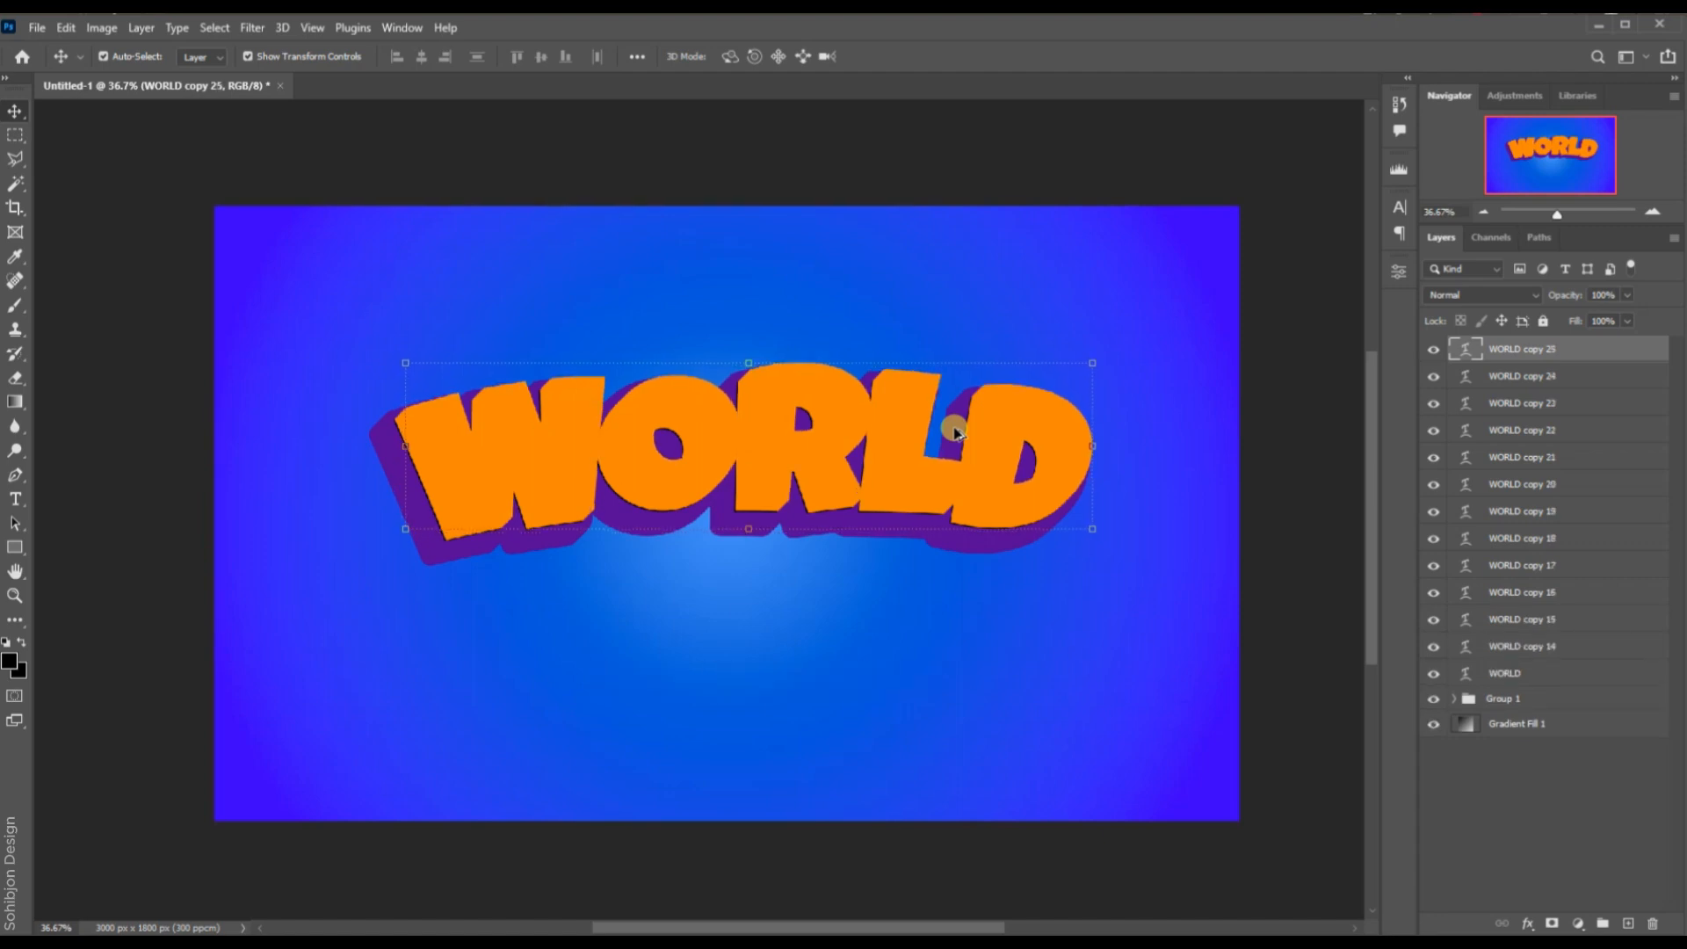
pyautogui.hotkey('ctrl', 'alt', 'shift', 't')
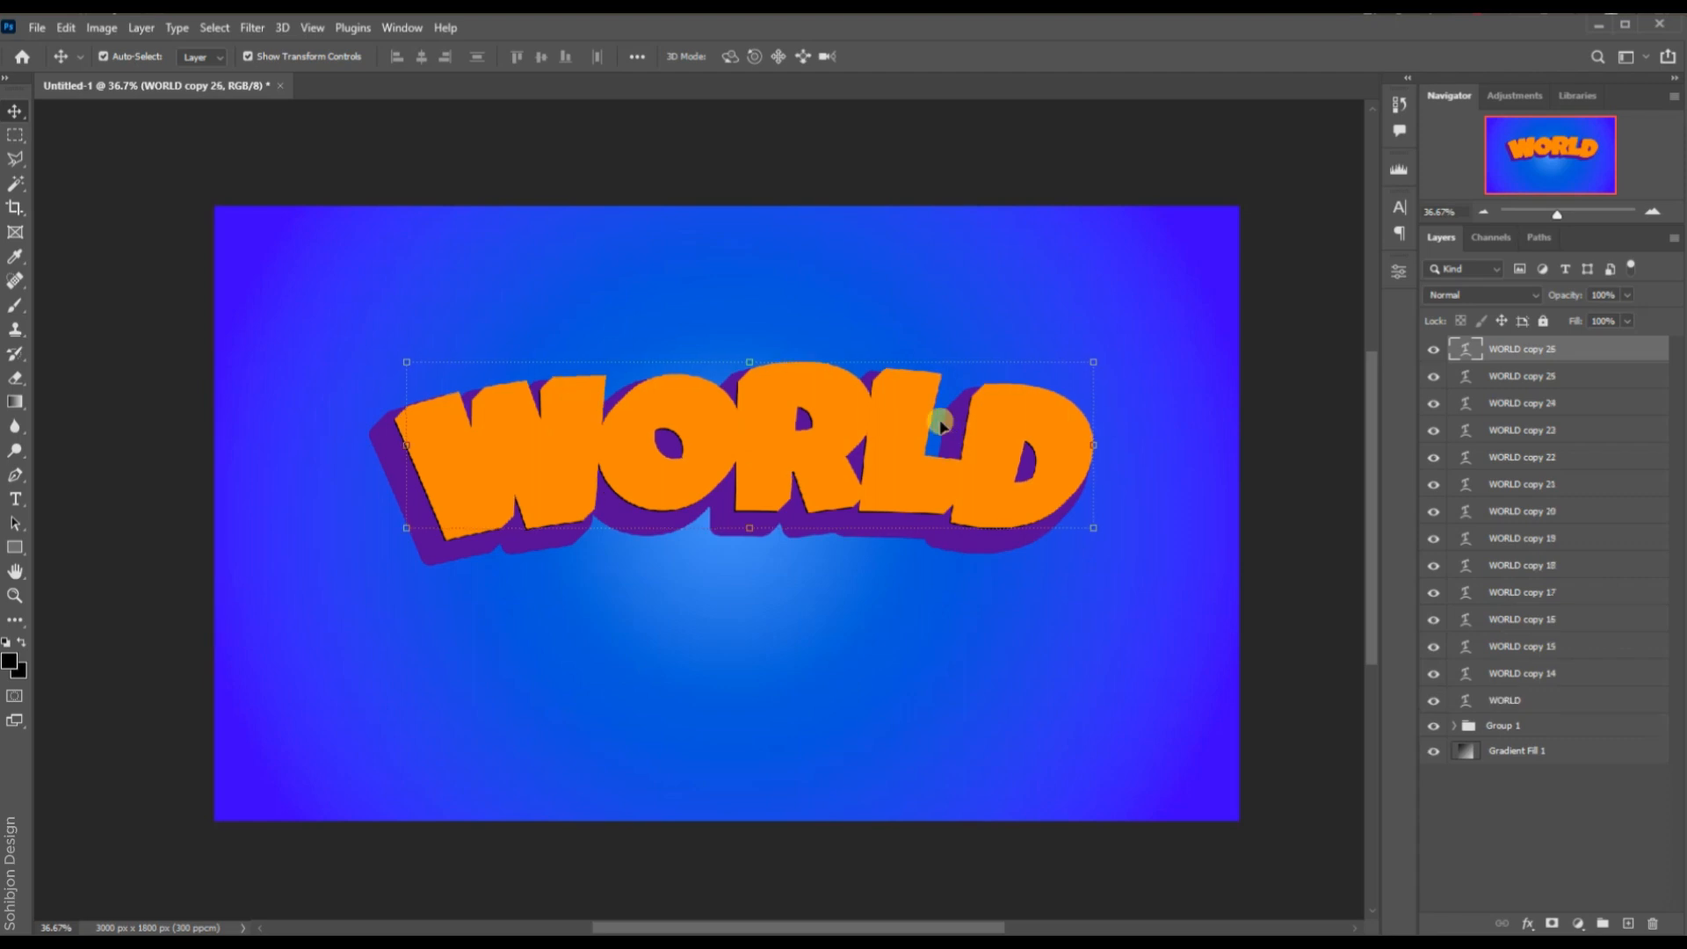
# Group the orange WORLD text layers from WORLD copy 25 down to WORLD, leaving the topmost copy outside the group.
pyautogui.click(1508, 376)
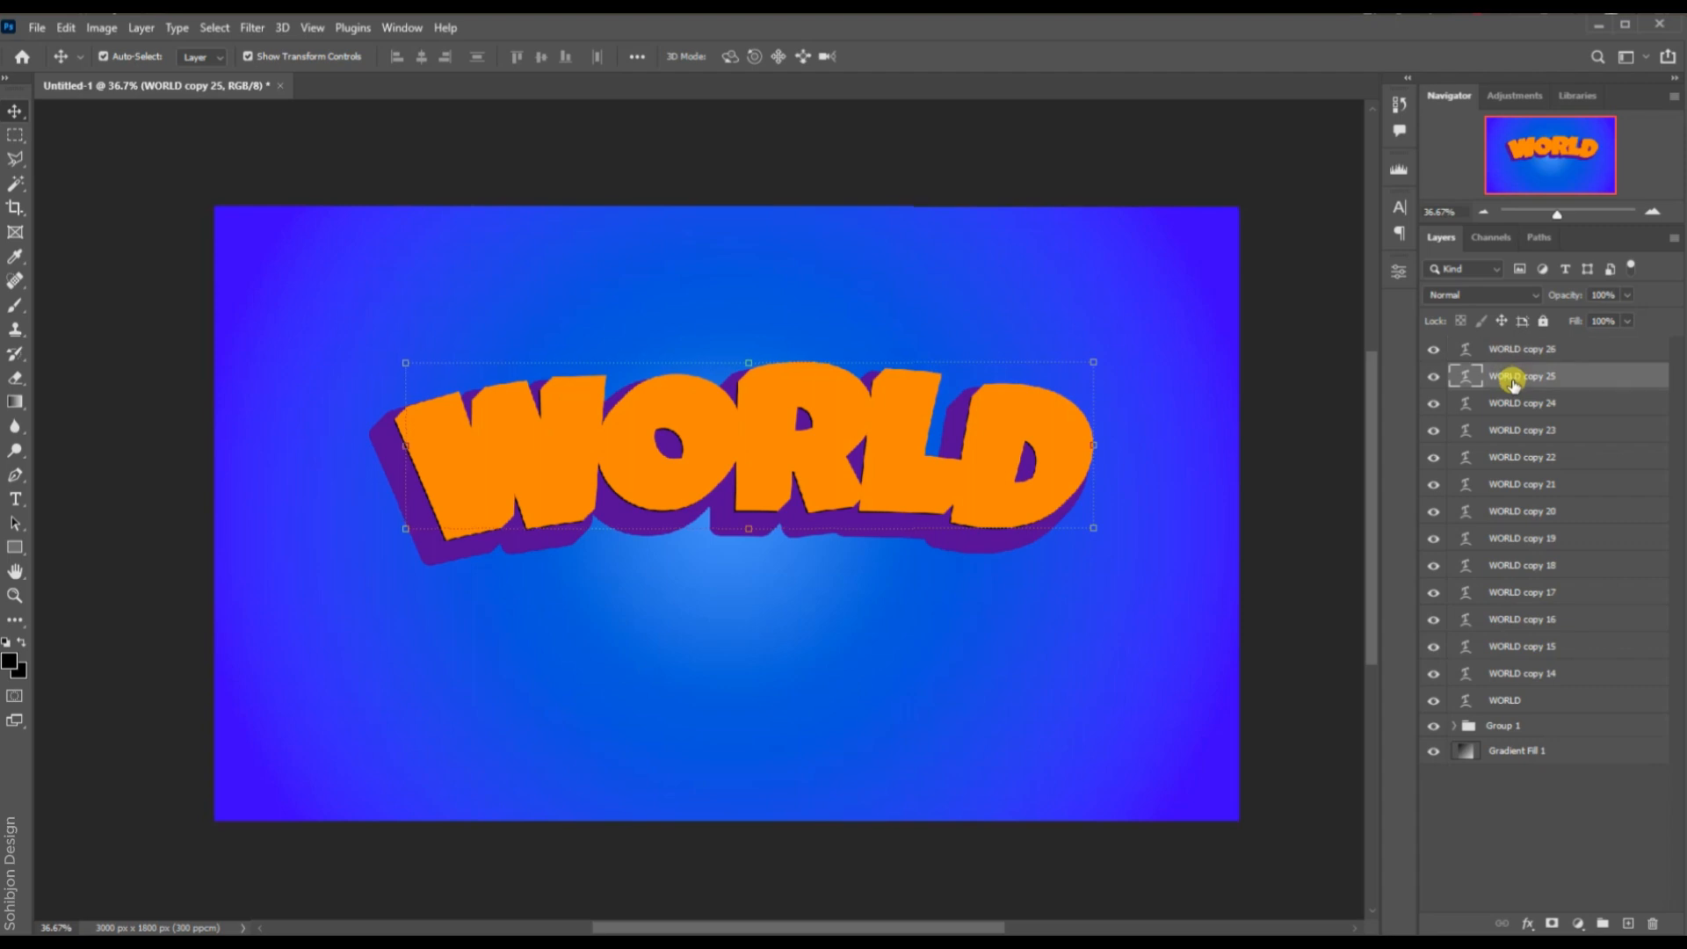
pyautogui.keyDown('shift'); pyautogui.click(1519, 698); pyautogui.keyUp('shift')
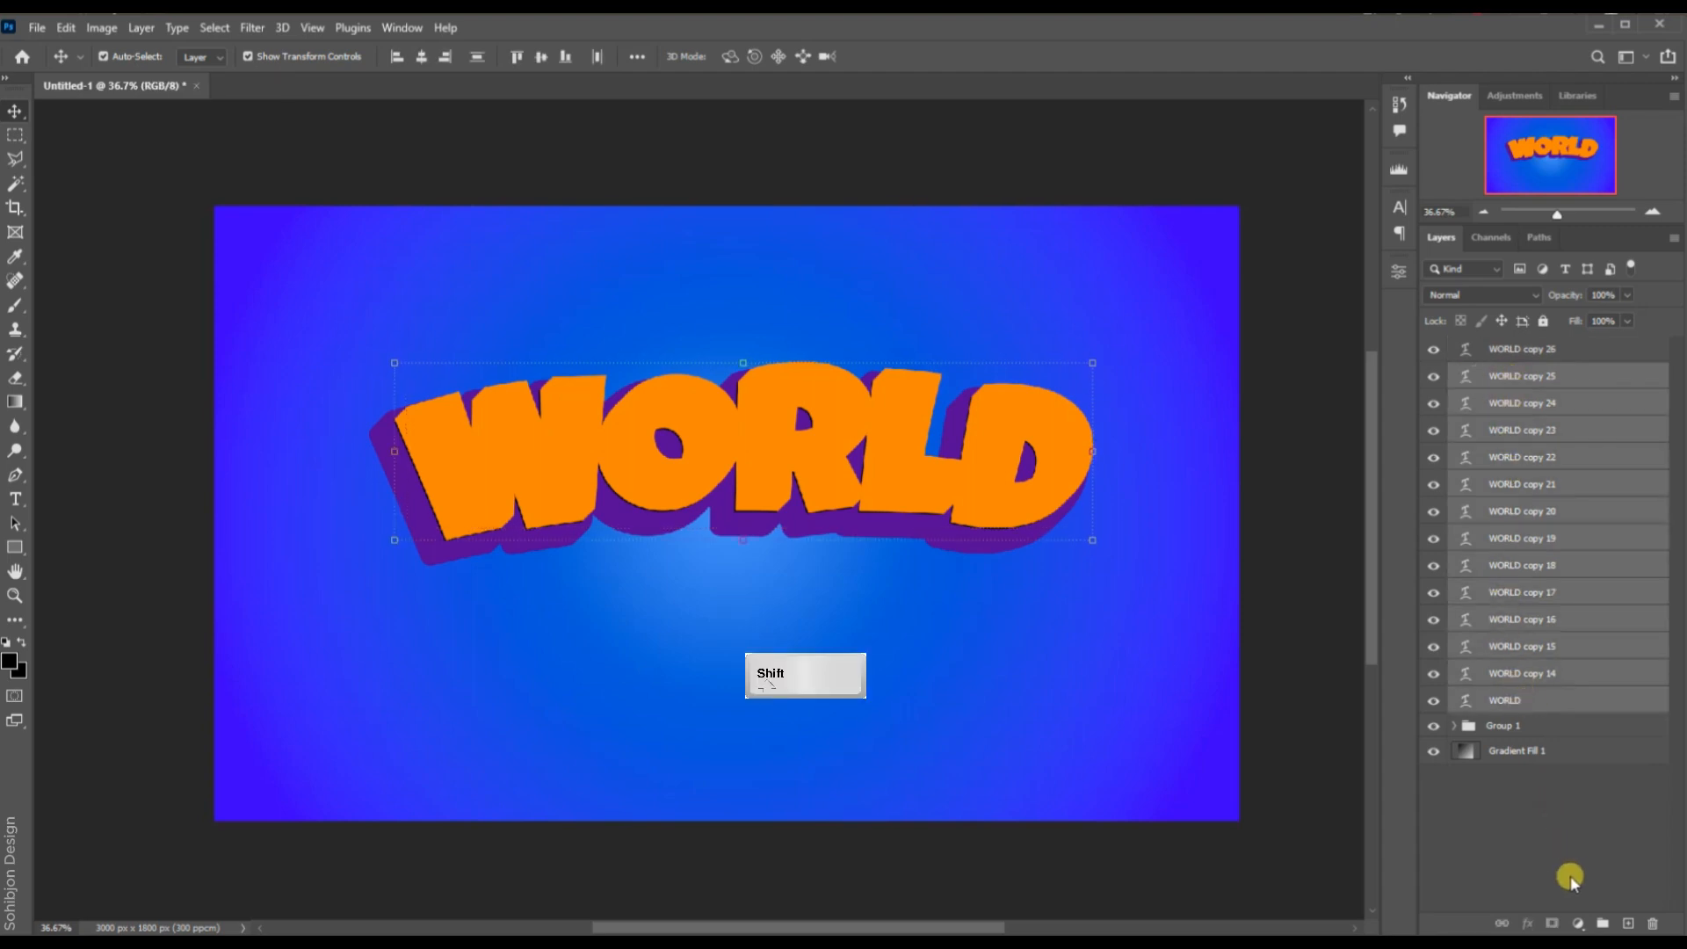
pyautogui.click(1604, 923)
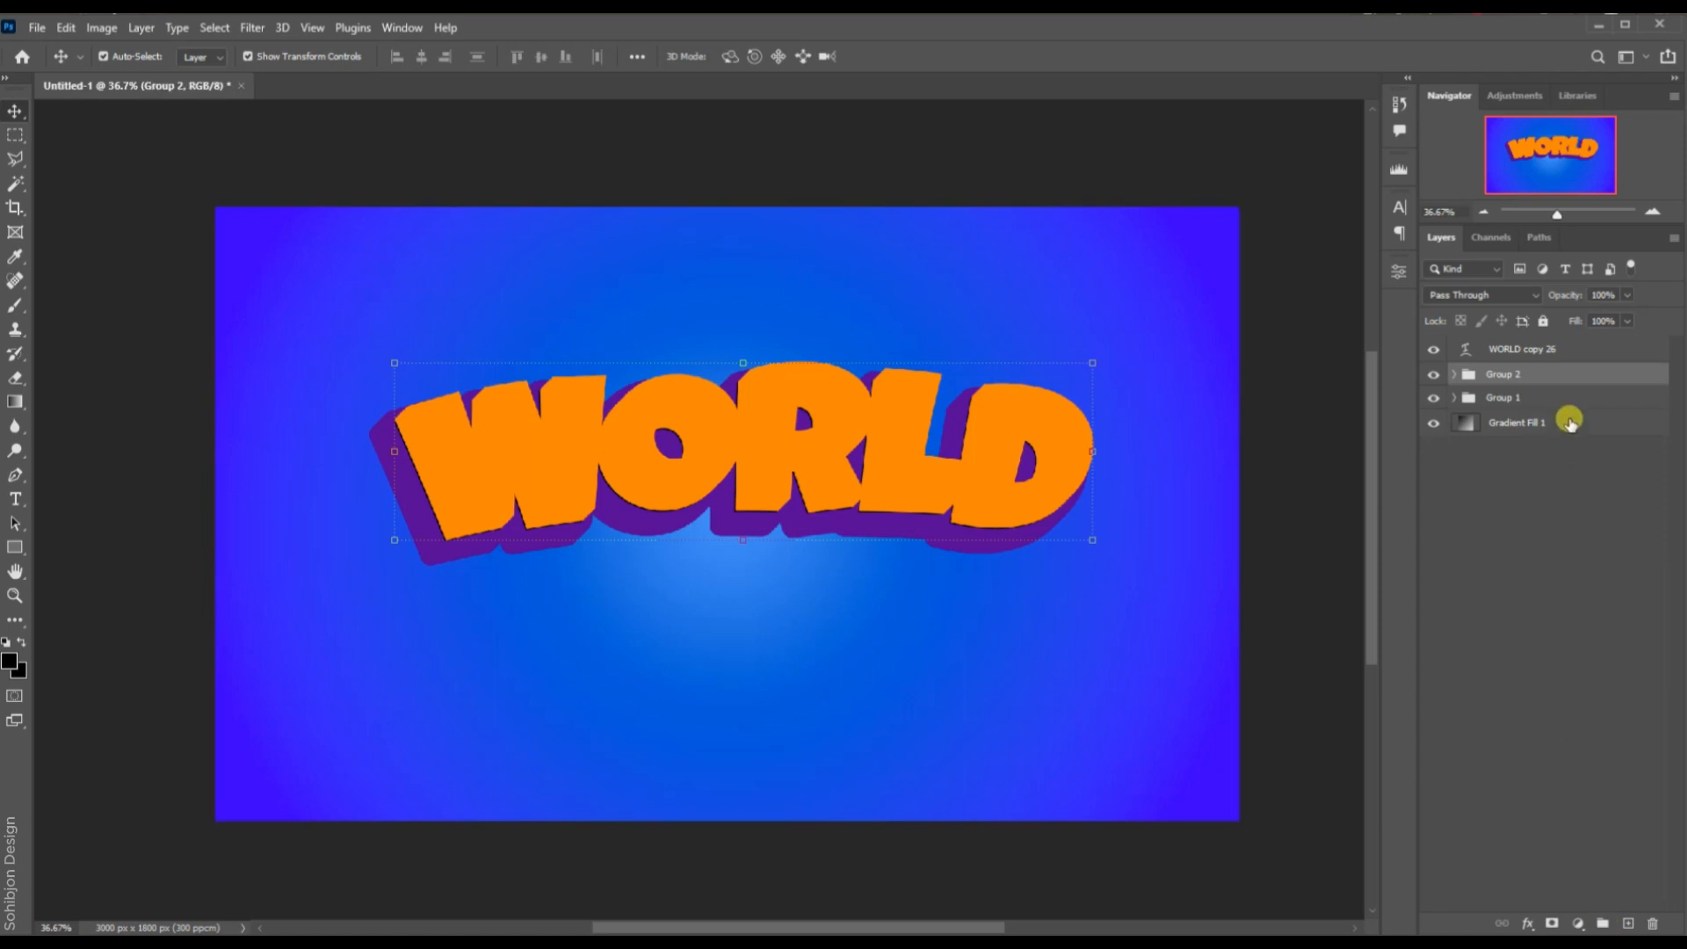
# Rename the topmost WORLD copy layer to WORLD.
pyautogui.click(1548, 350)
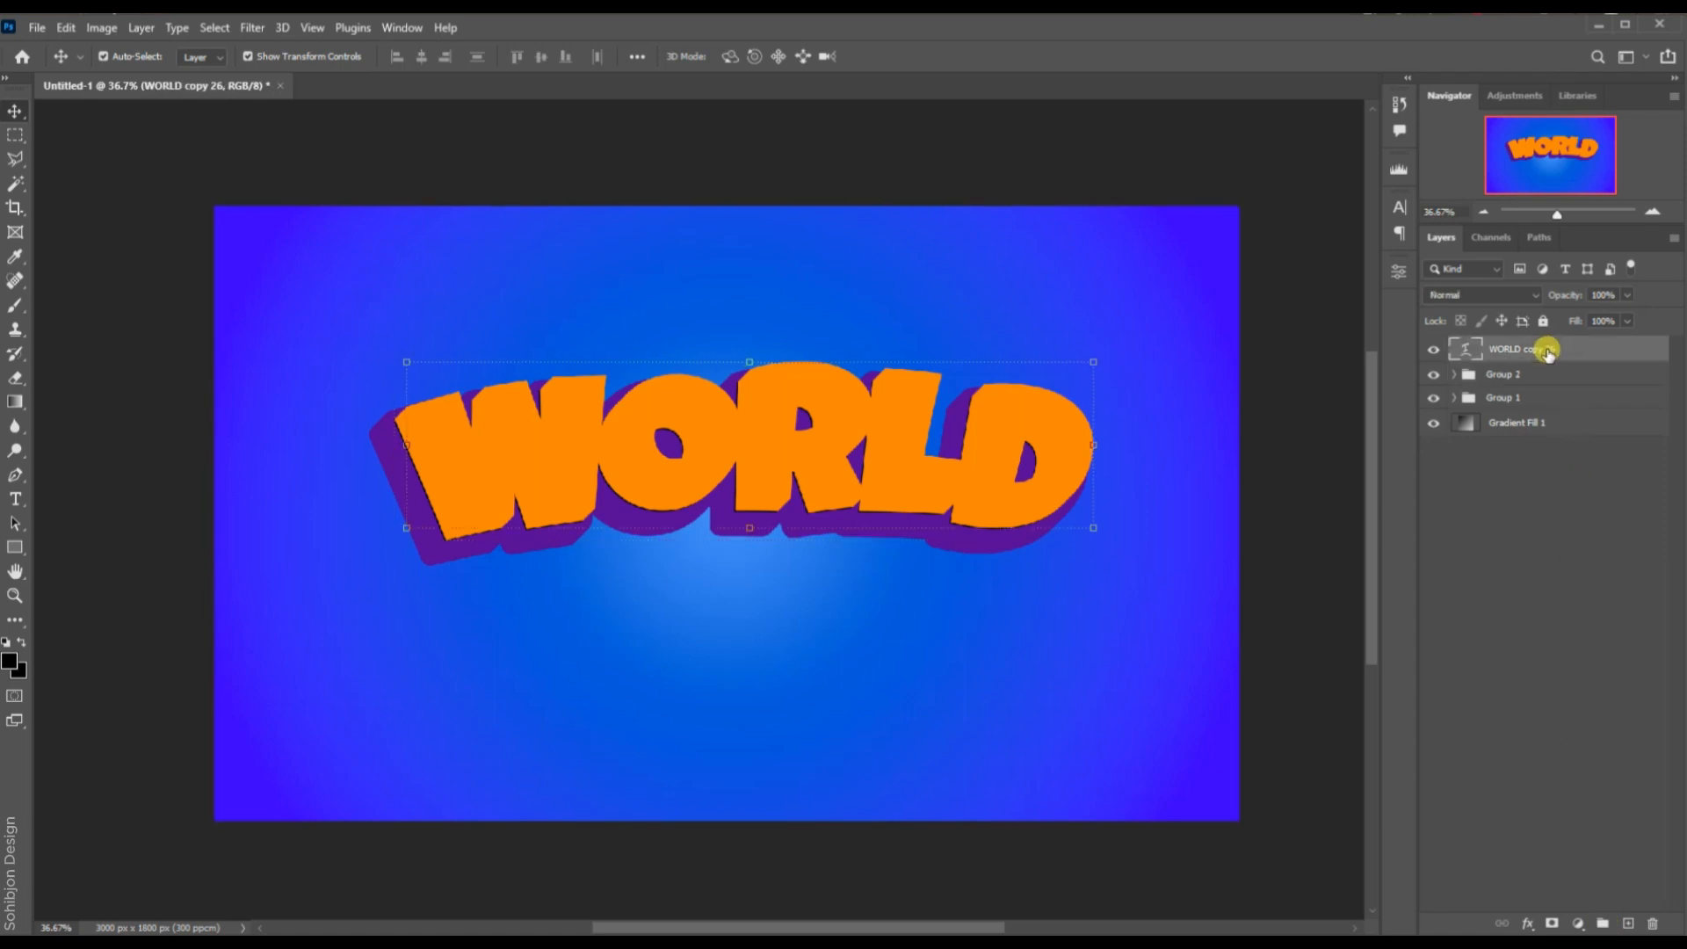
pyautogui.doubleClick(1549, 351)
pyautogui.moveTo(1562, 348); pyautogui.dragTo(1527, 348)
pyautogui.press('BackSpace')
pyautogui.press('Return')
pyautogui.doubleClick(1465, 347)
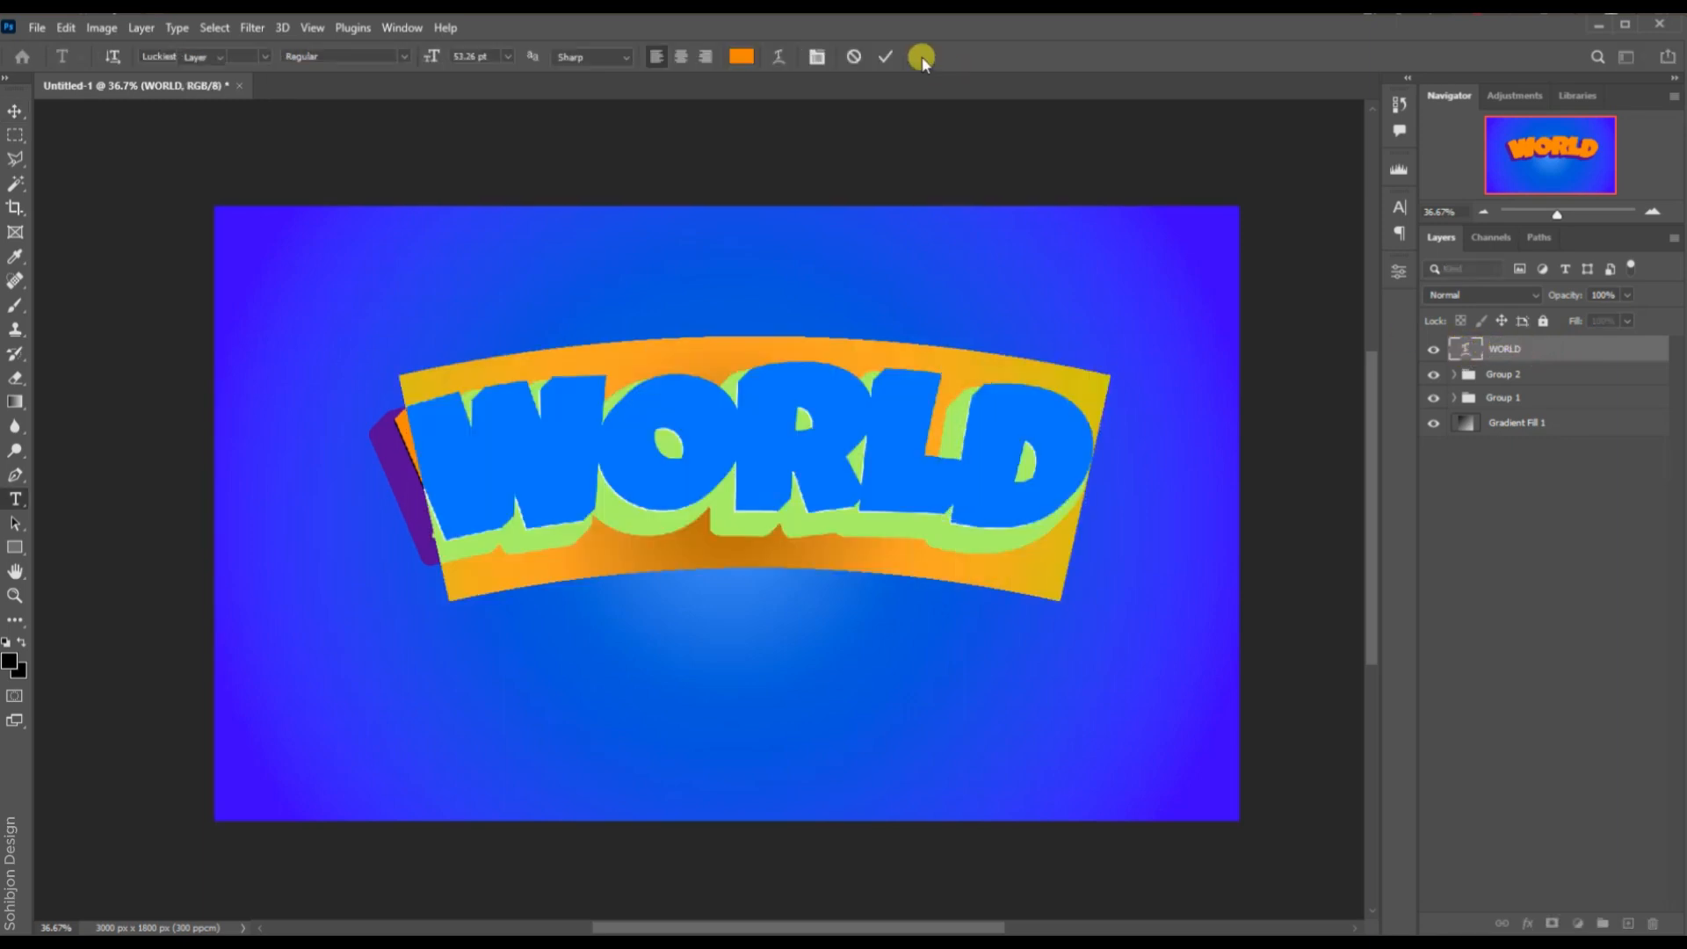
pyautogui.click(886, 56)
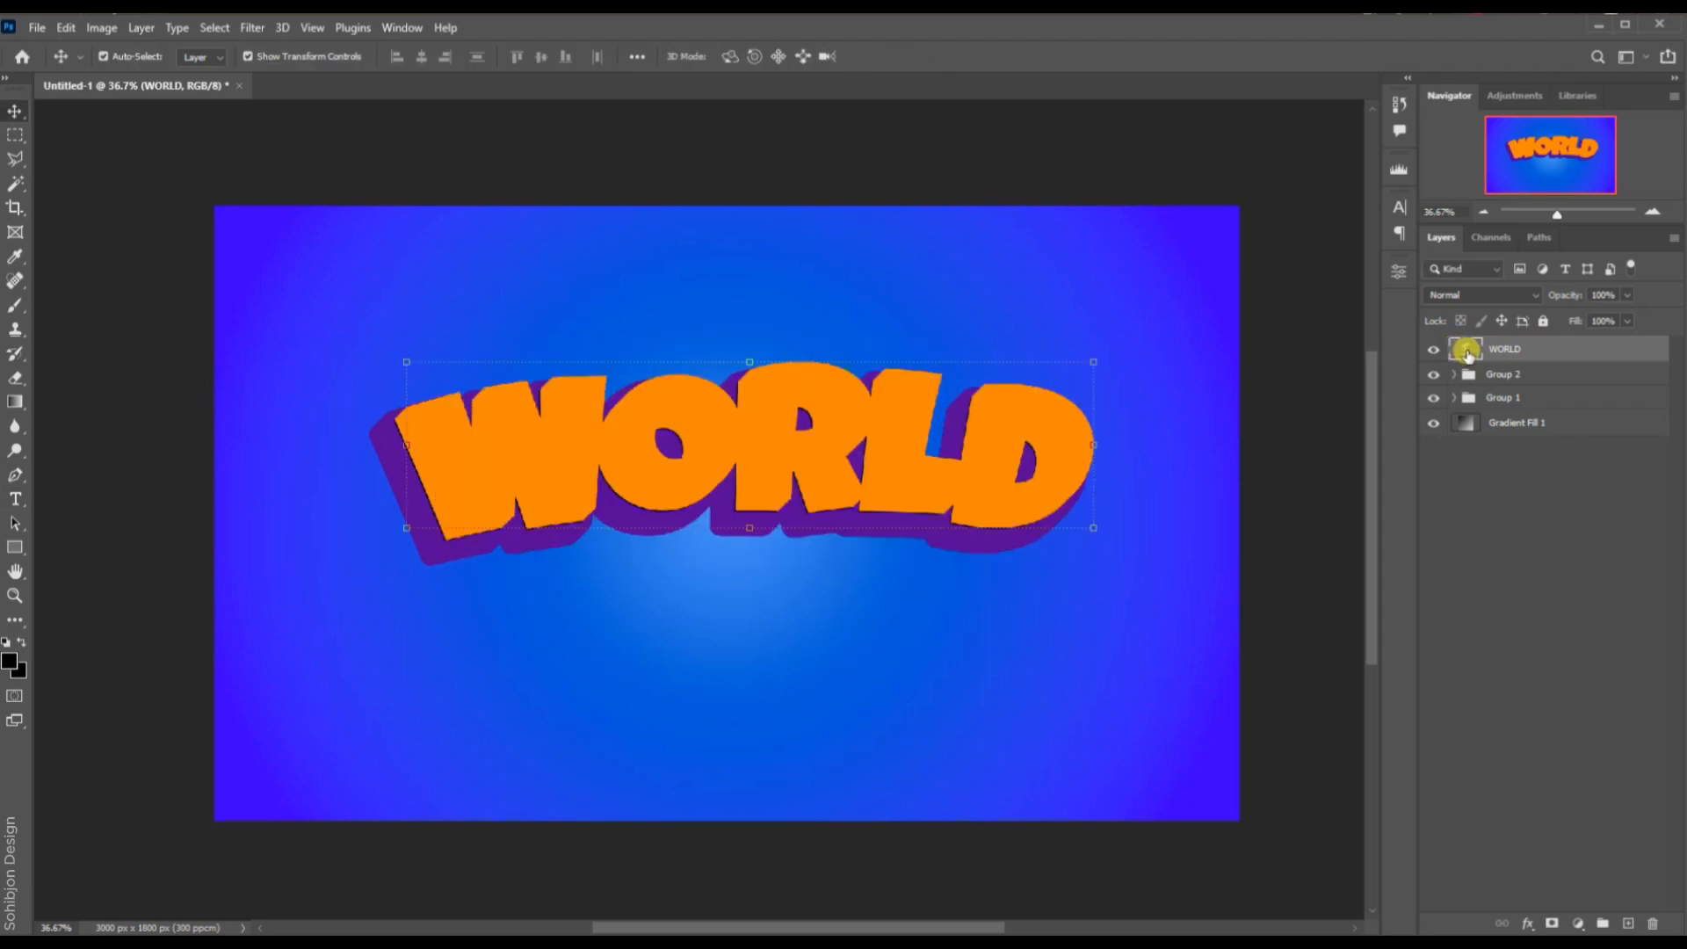
# Add a Gradient Overlay to the topmost WORLD layer using the orange-to-yellow gradient, with its 0% color stop set to #ee9812.
pyautogui.click(1527, 924)
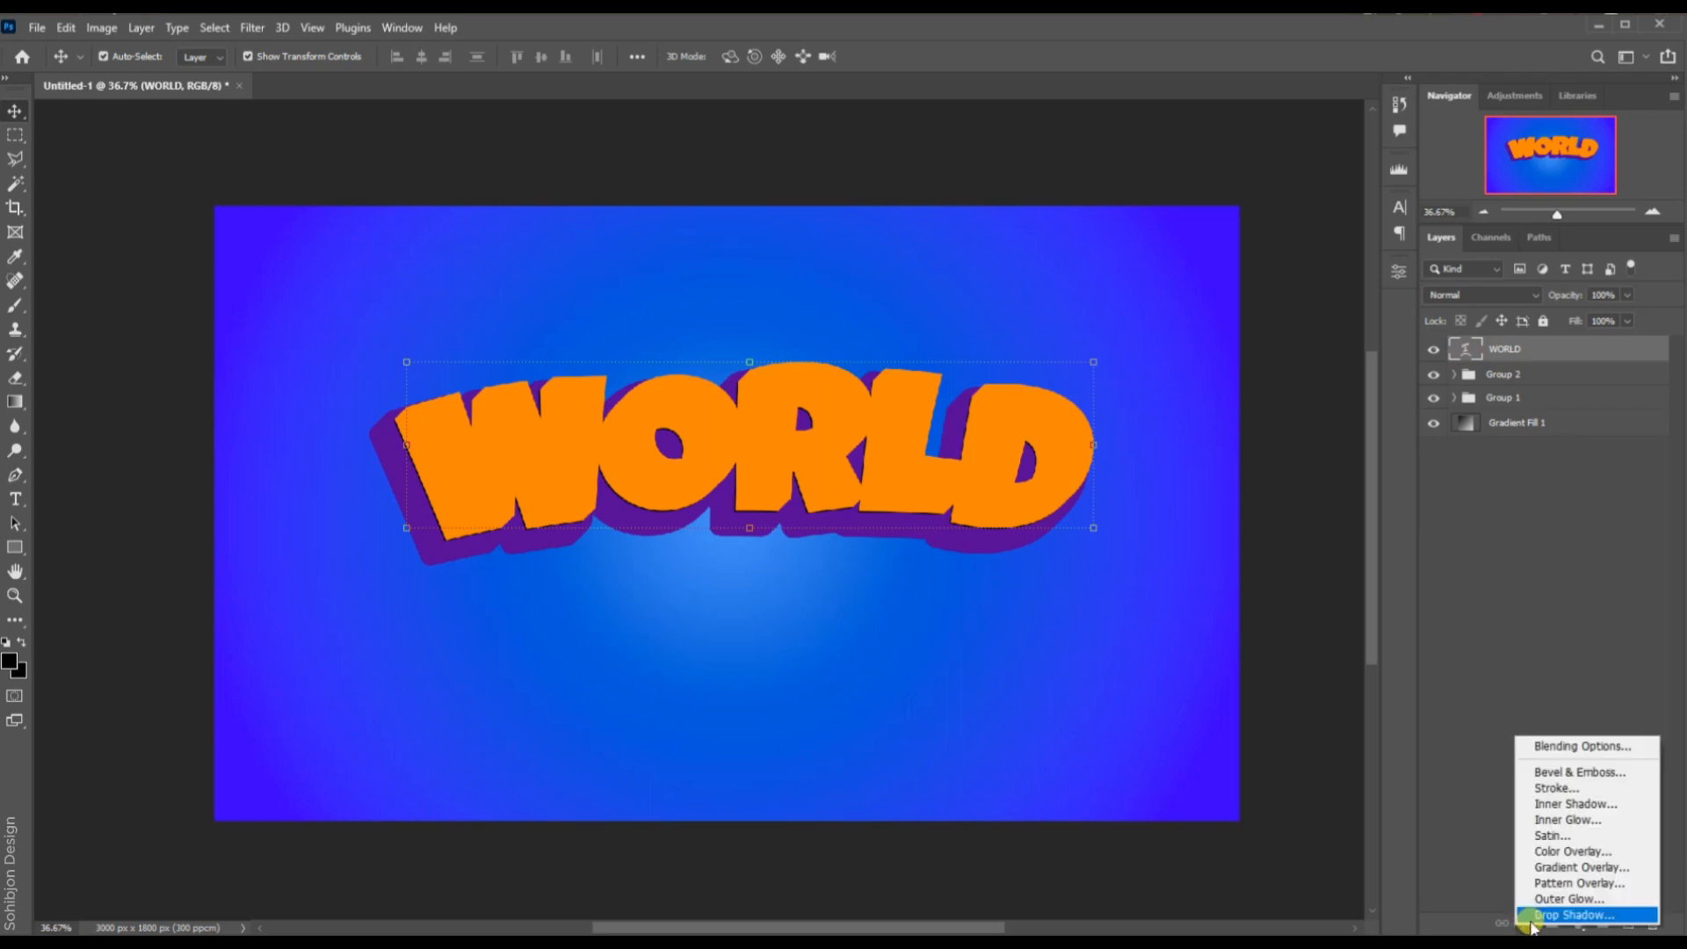
pyautogui.click(1561, 868)
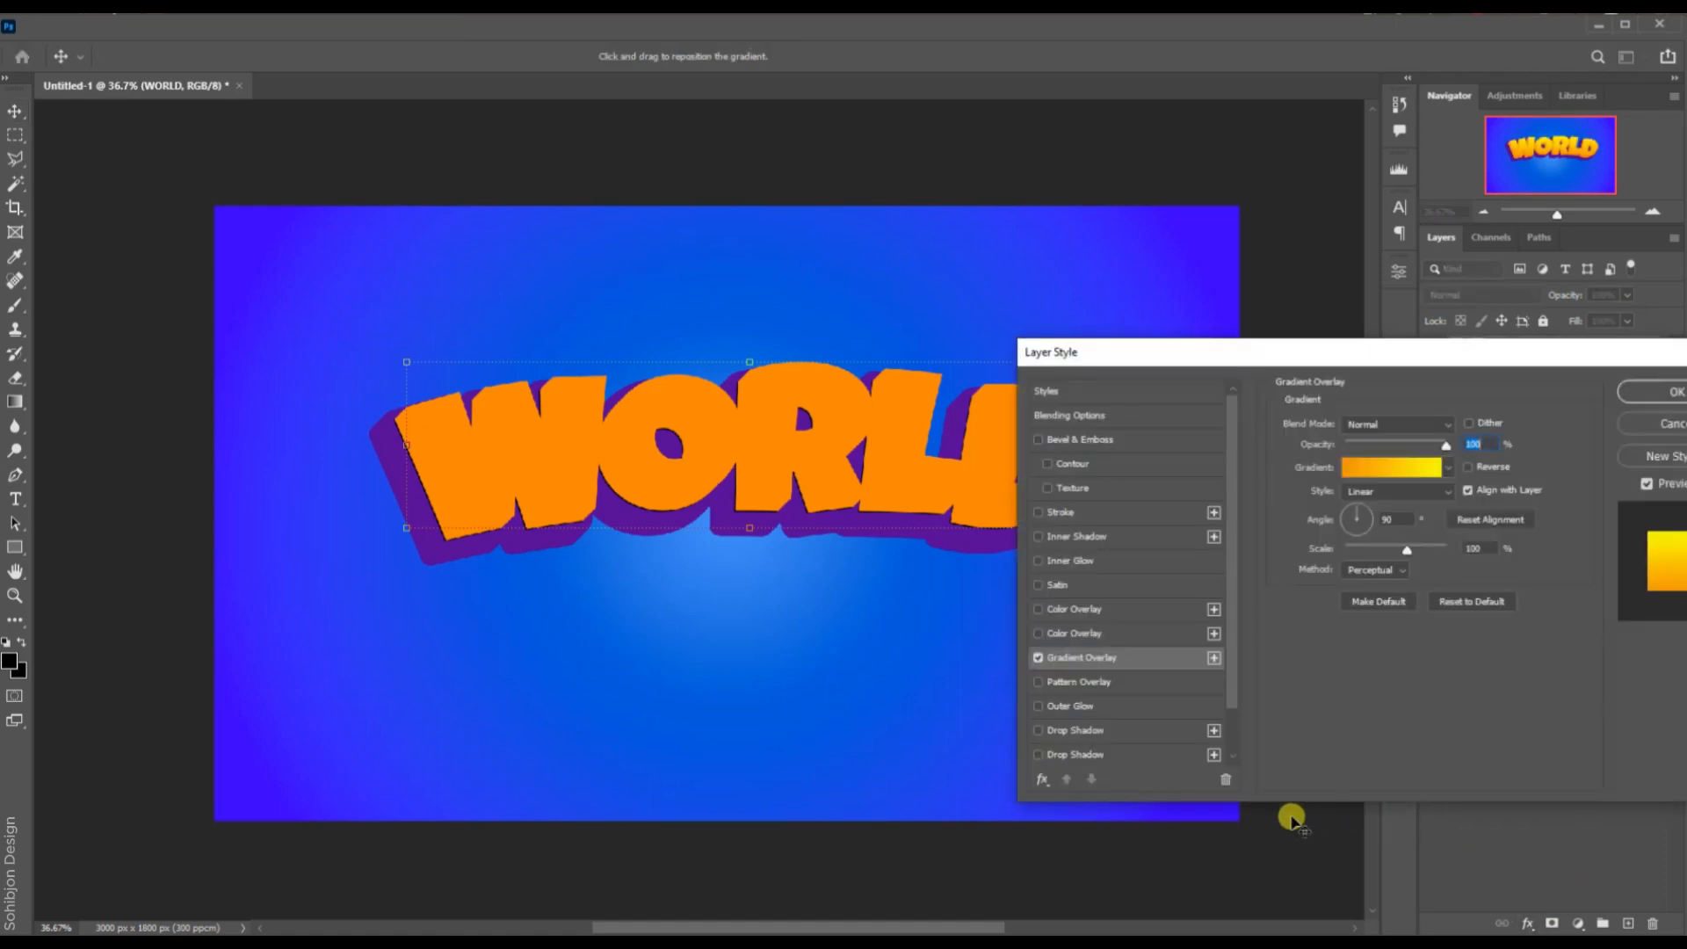
pyautogui.click(1382, 470)
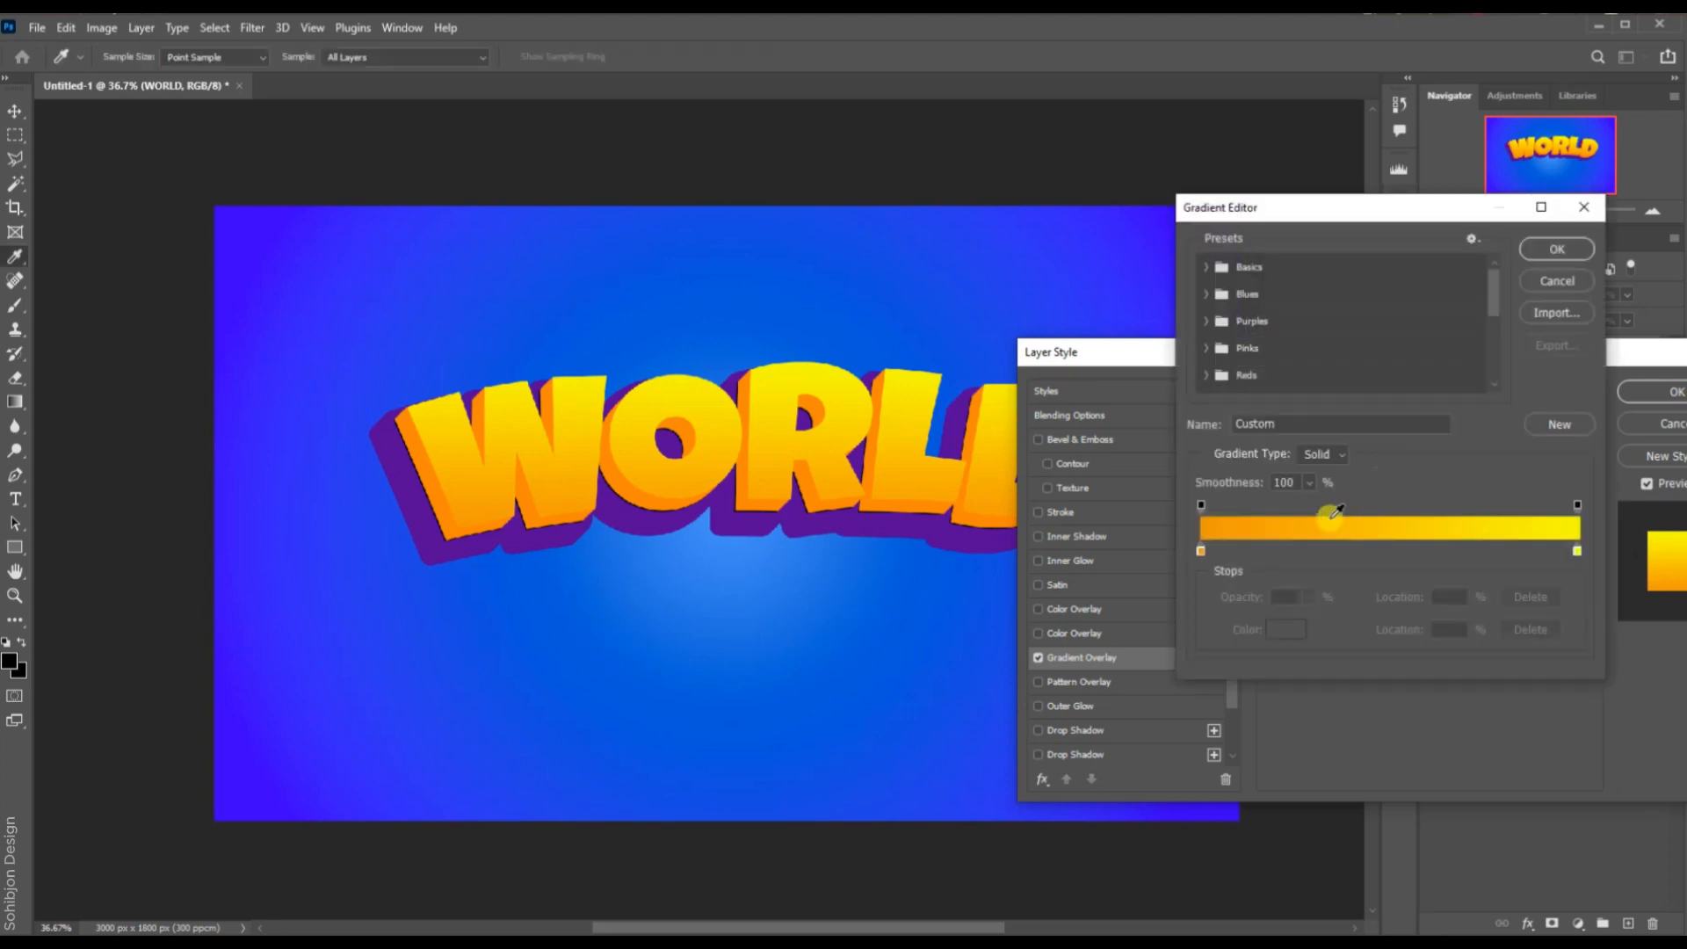
pyautogui.click(1202, 551)
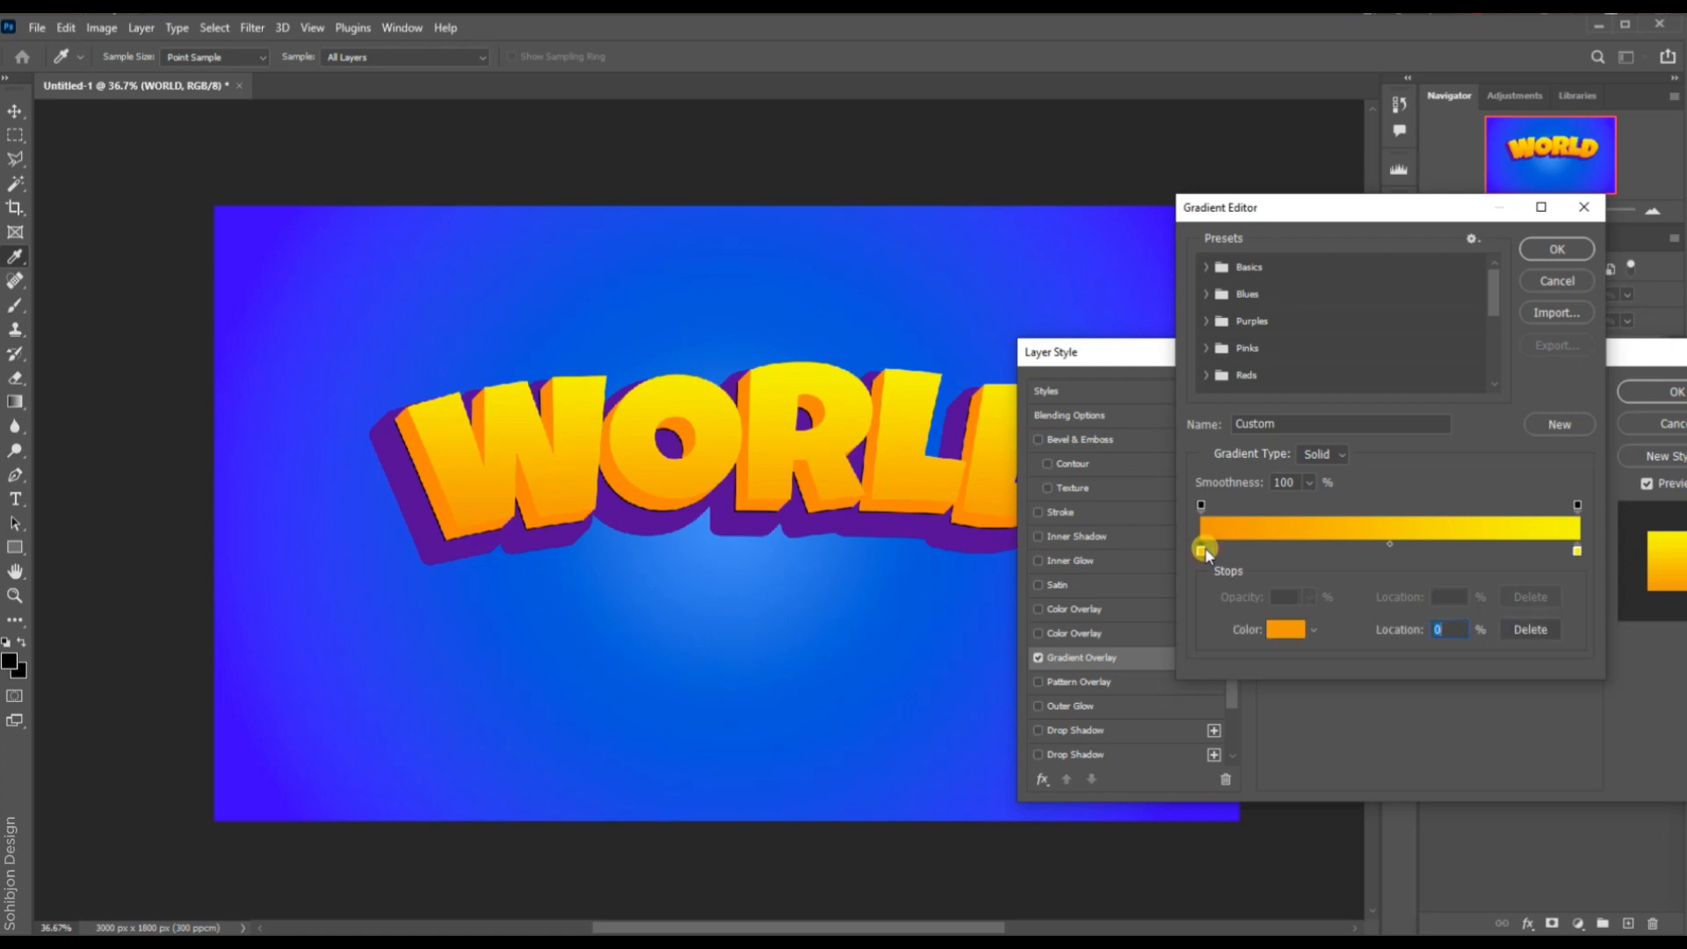
pyautogui.click(1283, 630)
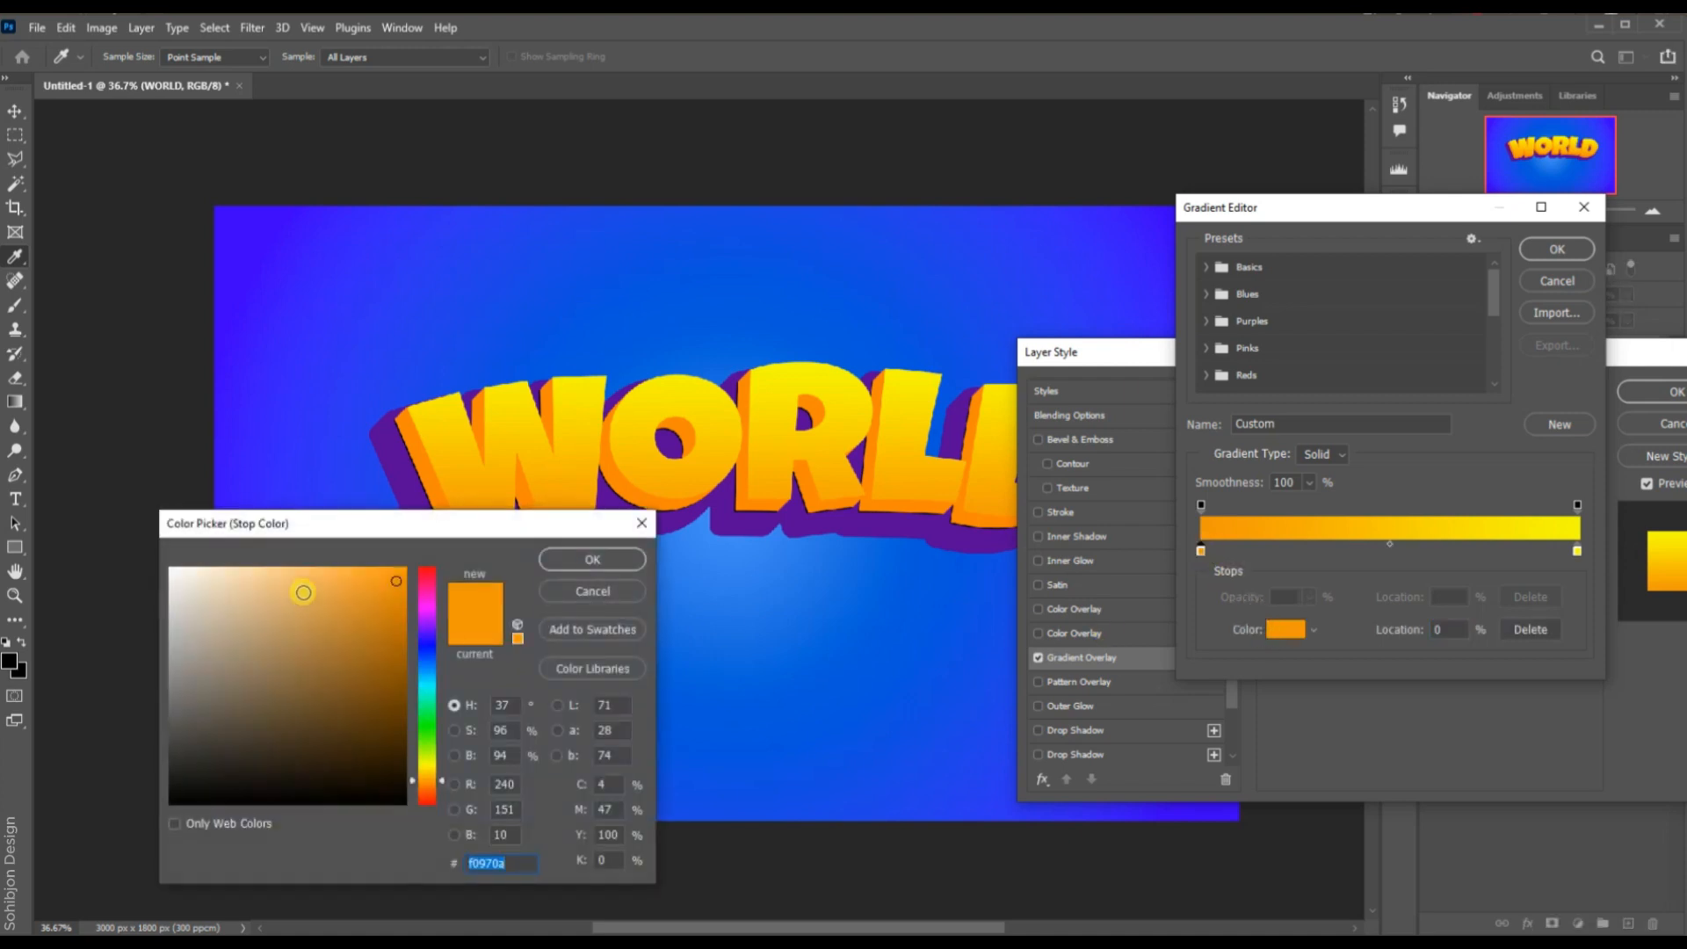
pyautogui.click(388, 582)
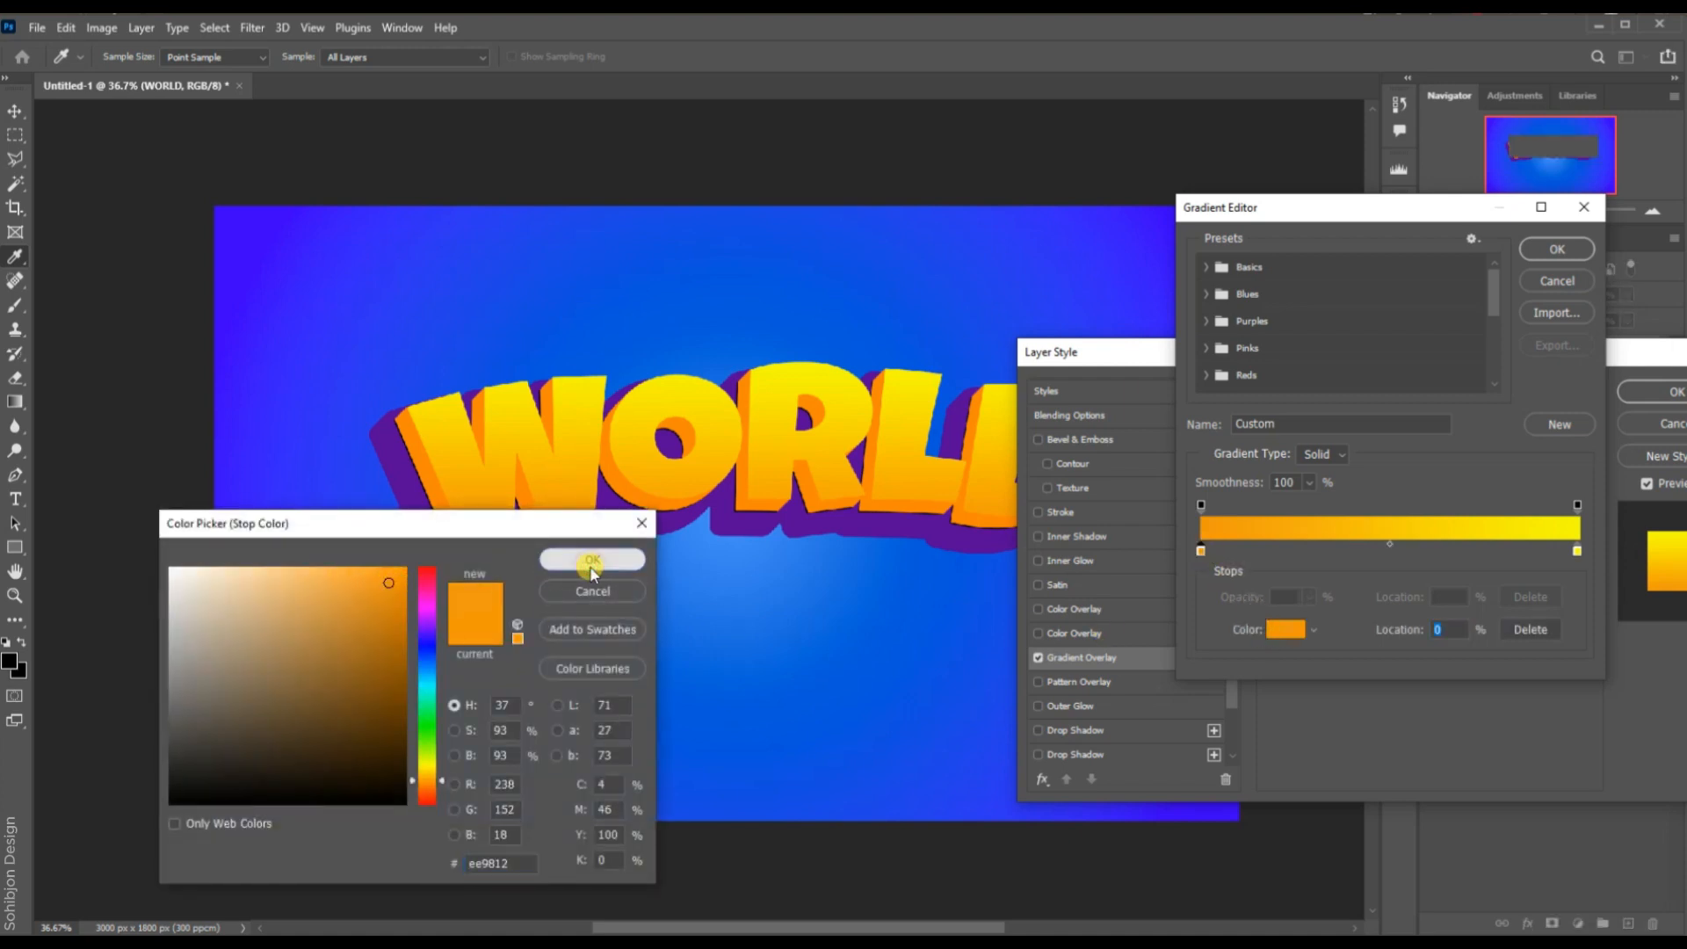
pyautogui.click(591, 569)
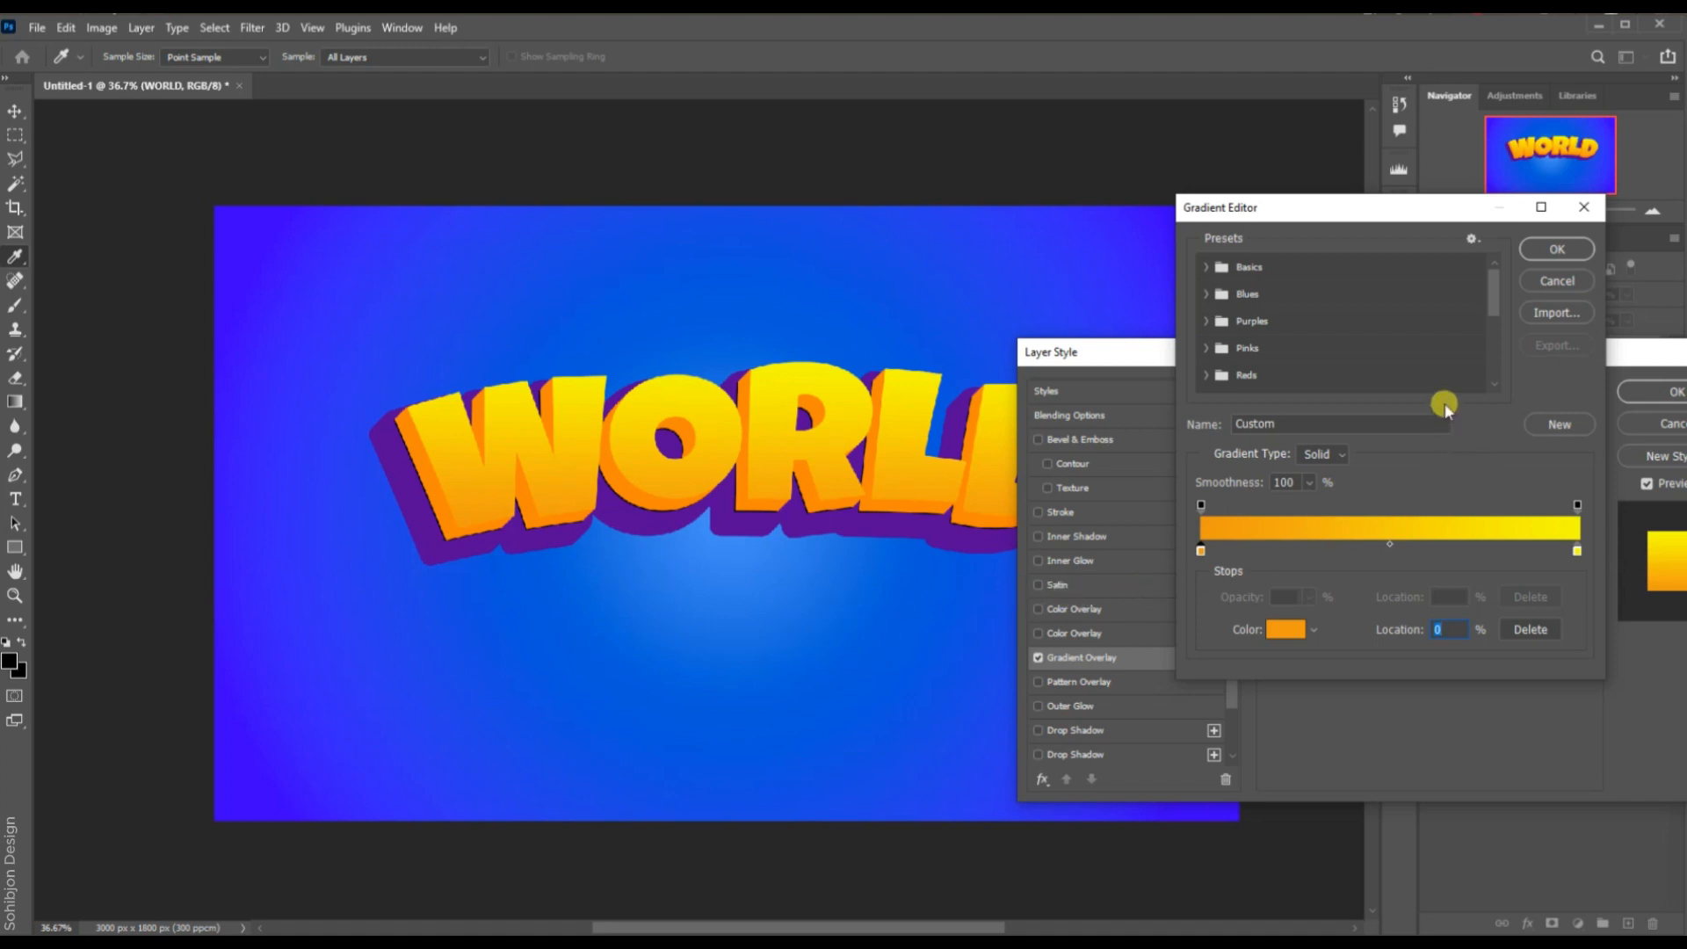
pyautogui.click(1542, 252)
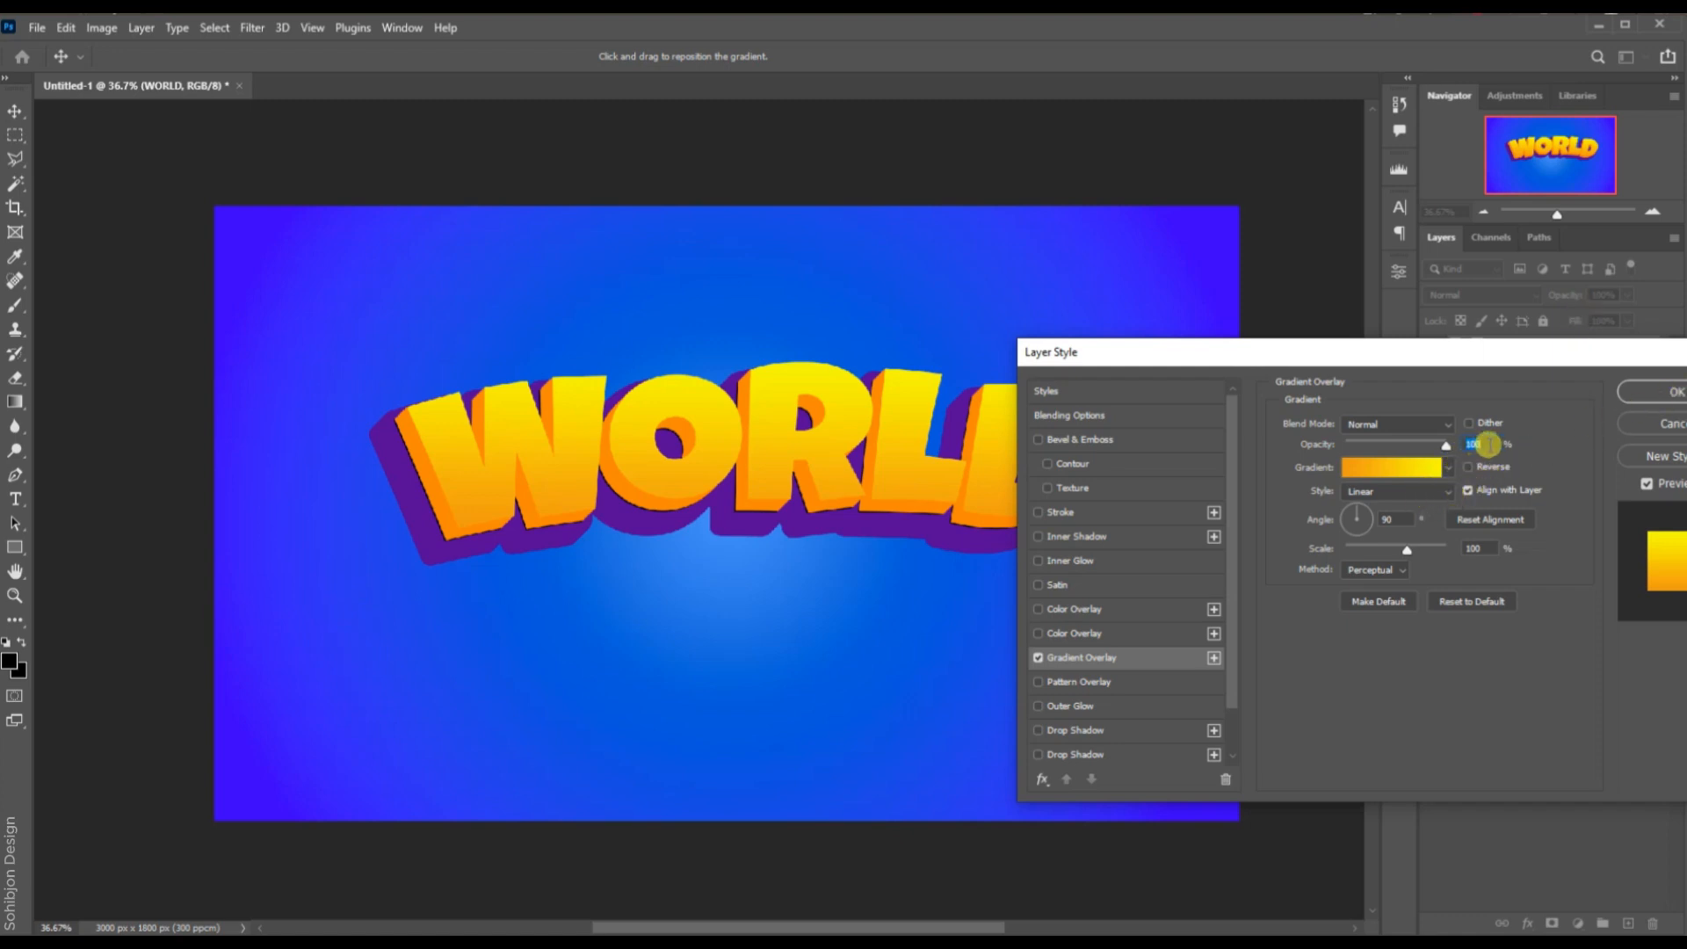
pyautogui.click(1675, 389)
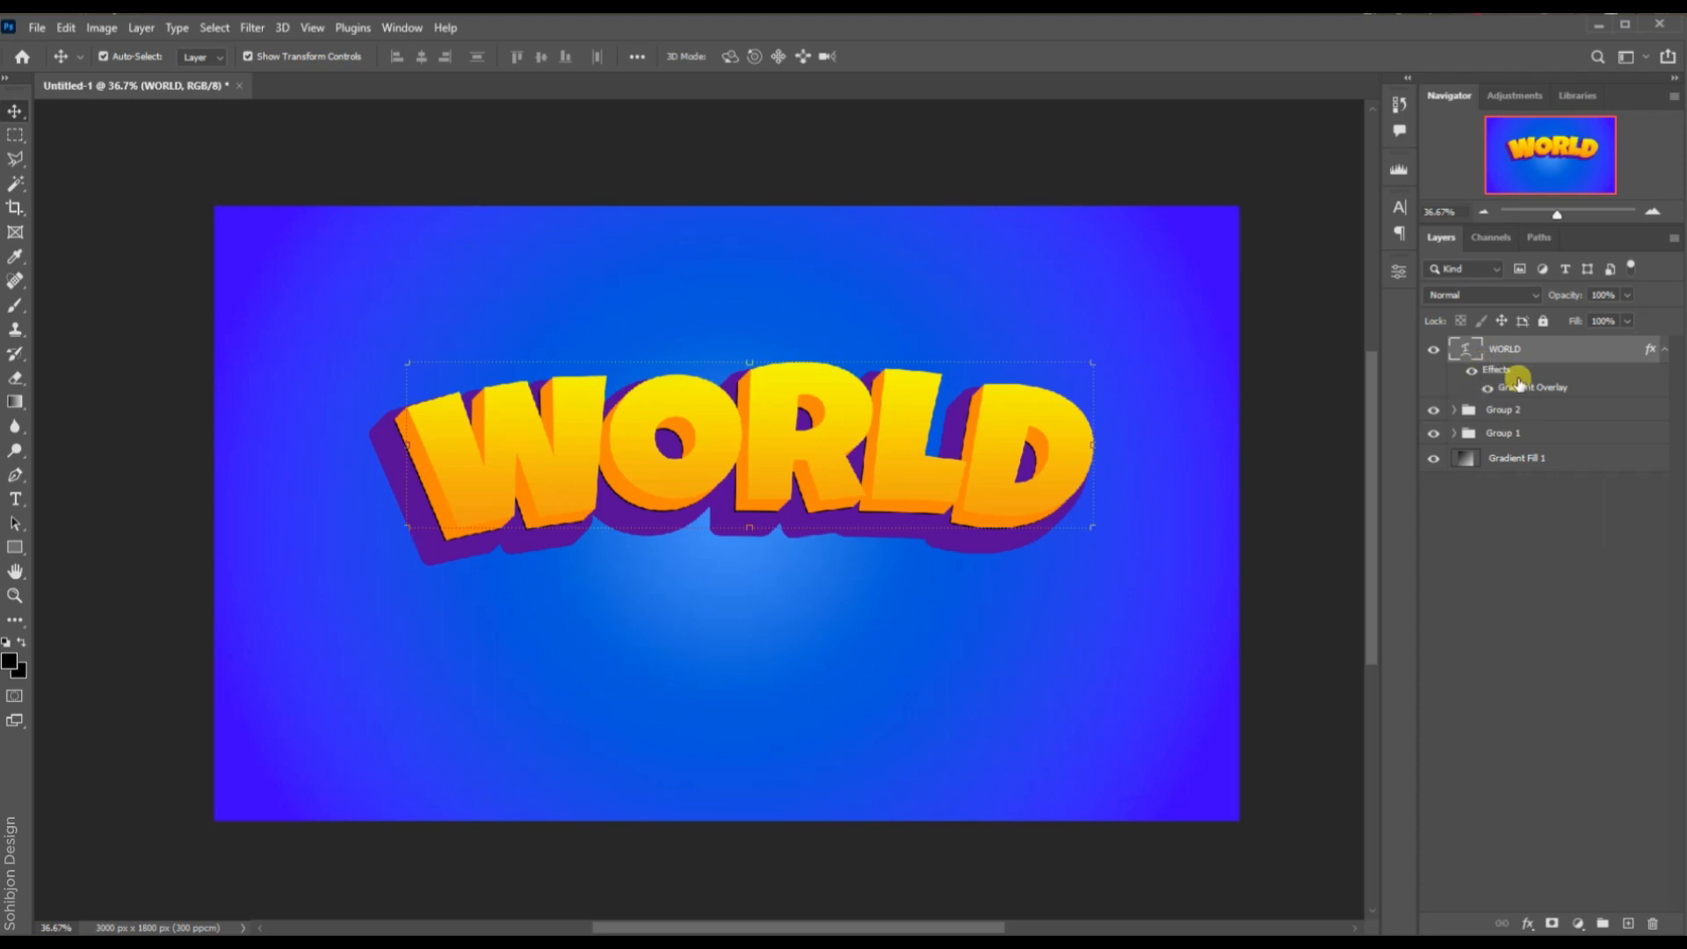
# Add a white Screen Inner Shadow to the topmost WORLD layer with 77% opacity, 15 px distance, 7% choke and 2 px size.
pyautogui.click(1536, 925)
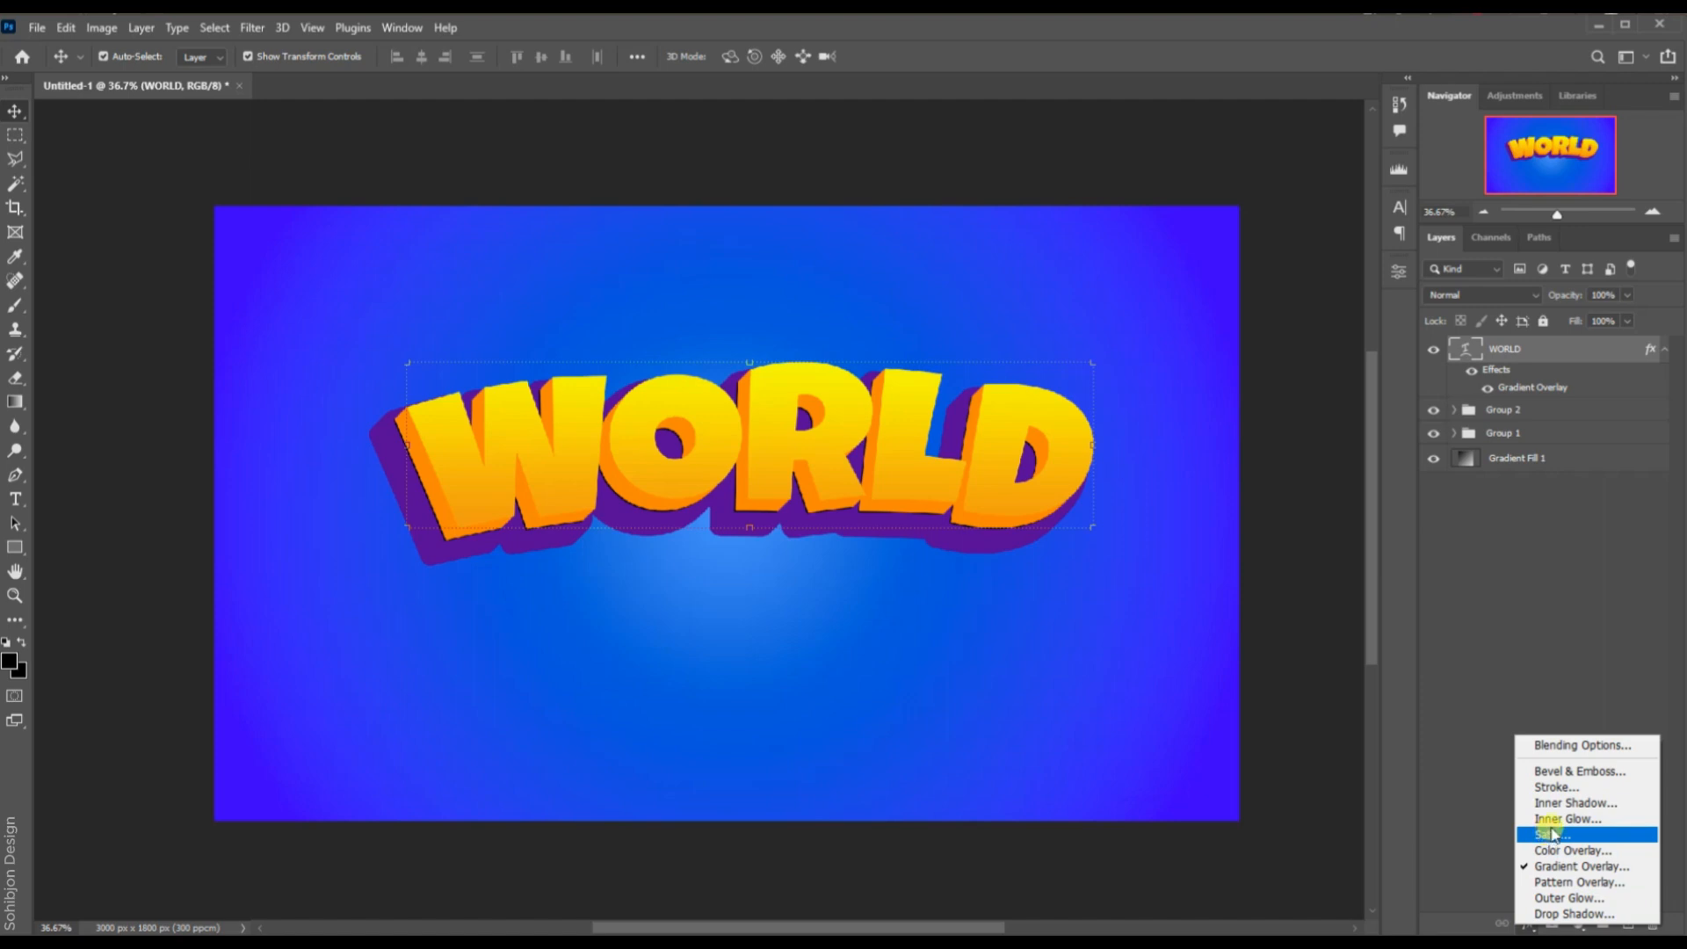
pyautogui.click(1554, 802)
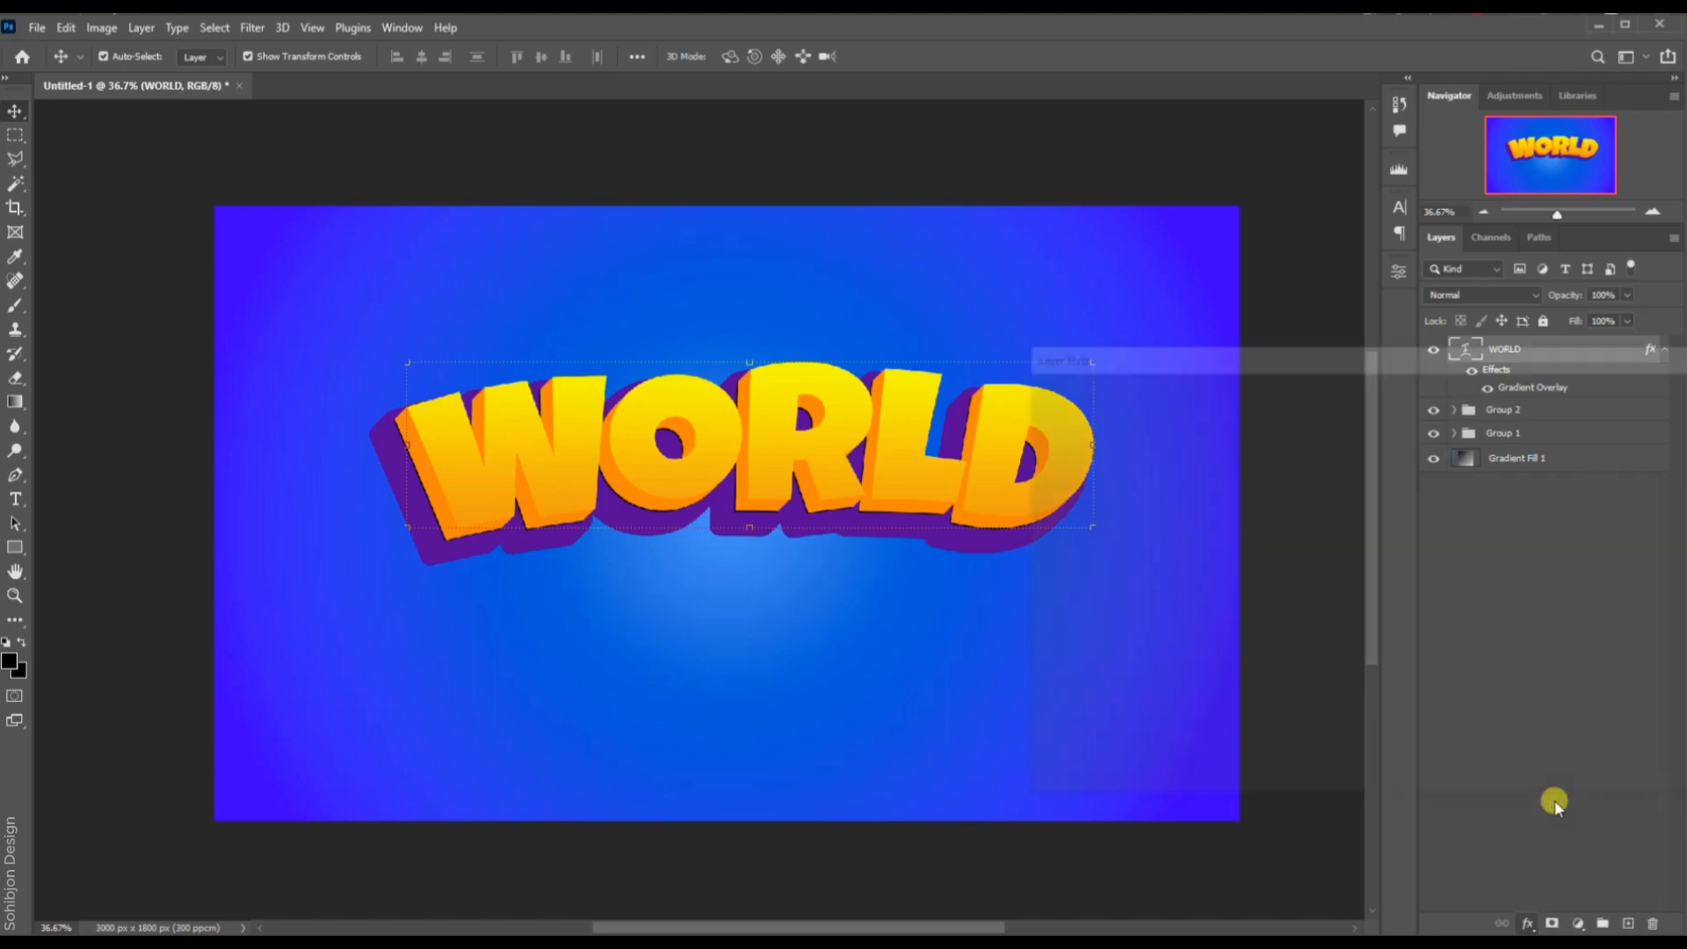
pyautogui.moveTo(1412, 453); pyautogui.dragTo(1412, 457)
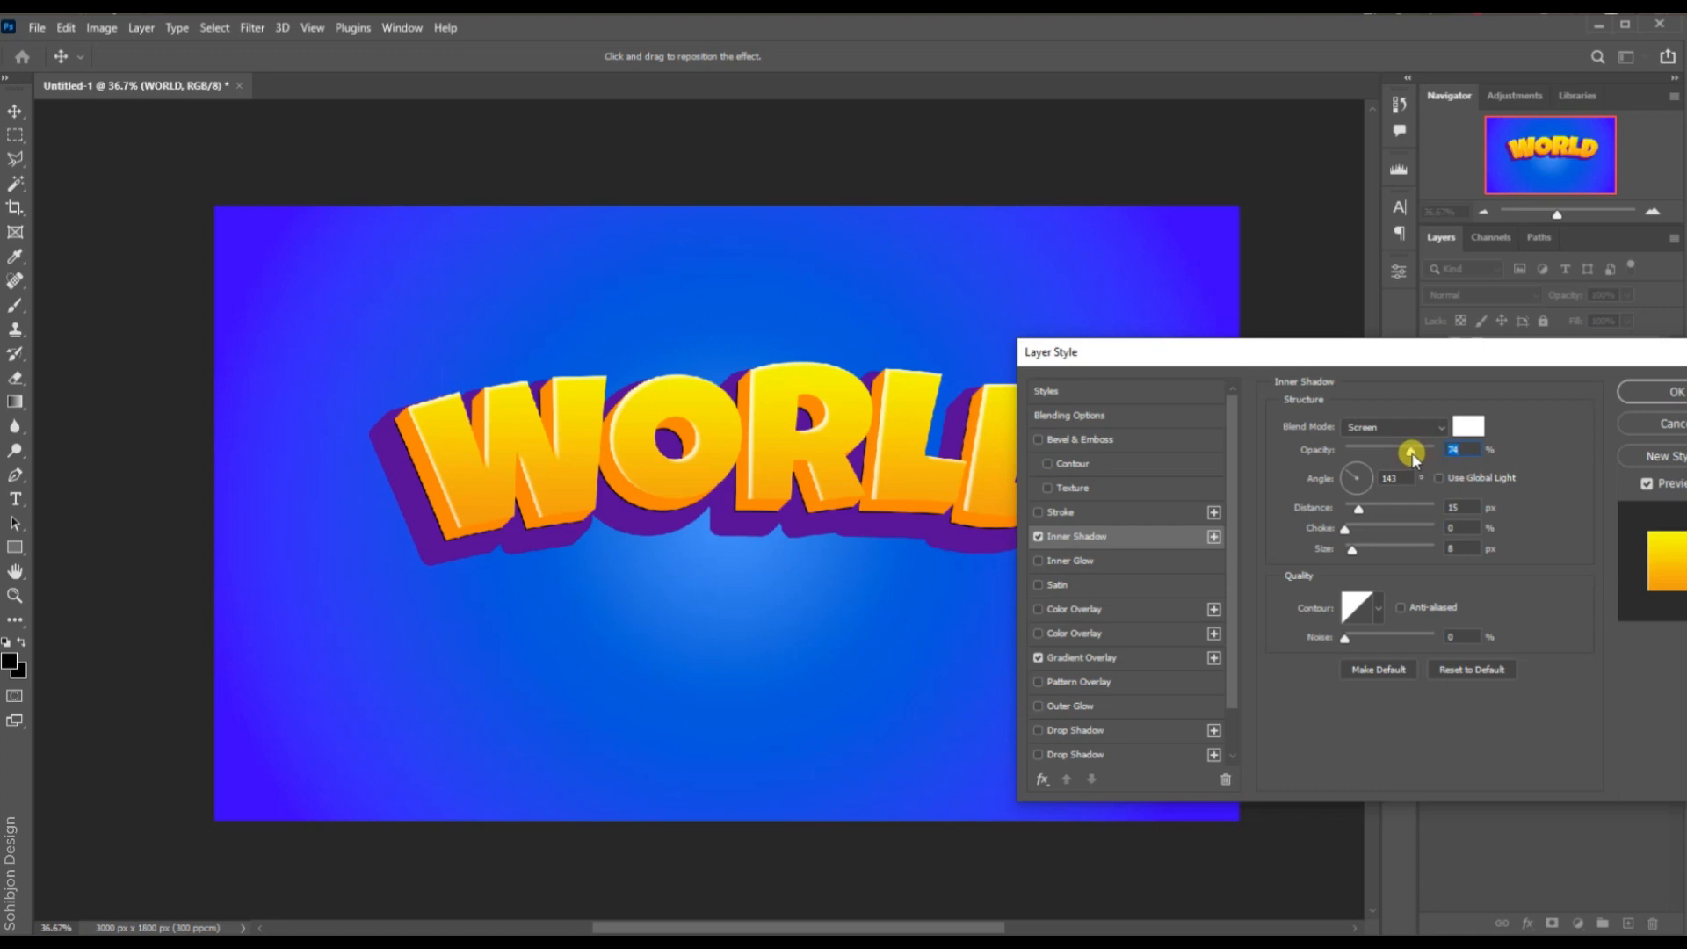
pyautogui.moveTo(1413, 458); pyautogui.dragTo(1418, 461)
pyautogui.moveTo(1346, 527); pyautogui.dragTo(1352, 529)
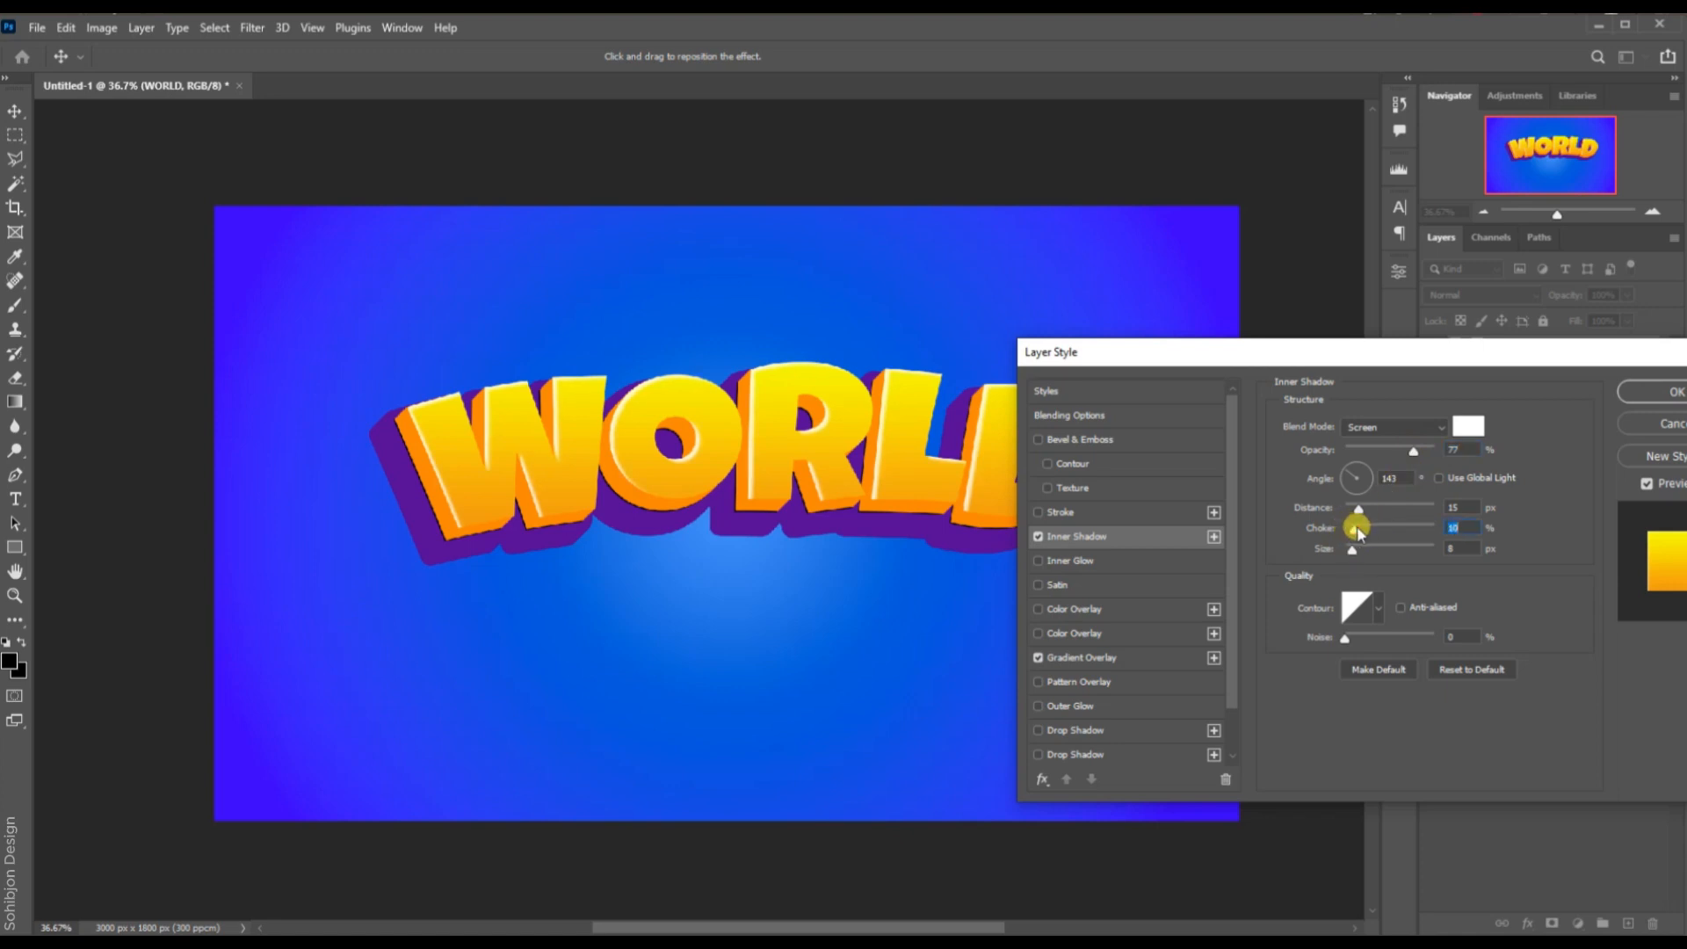
pyautogui.moveTo(1358, 532); pyautogui.dragTo(1351, 528)
pyautogui.moveTo(1353, 553); pyautogui.dragTo(1351, 552)
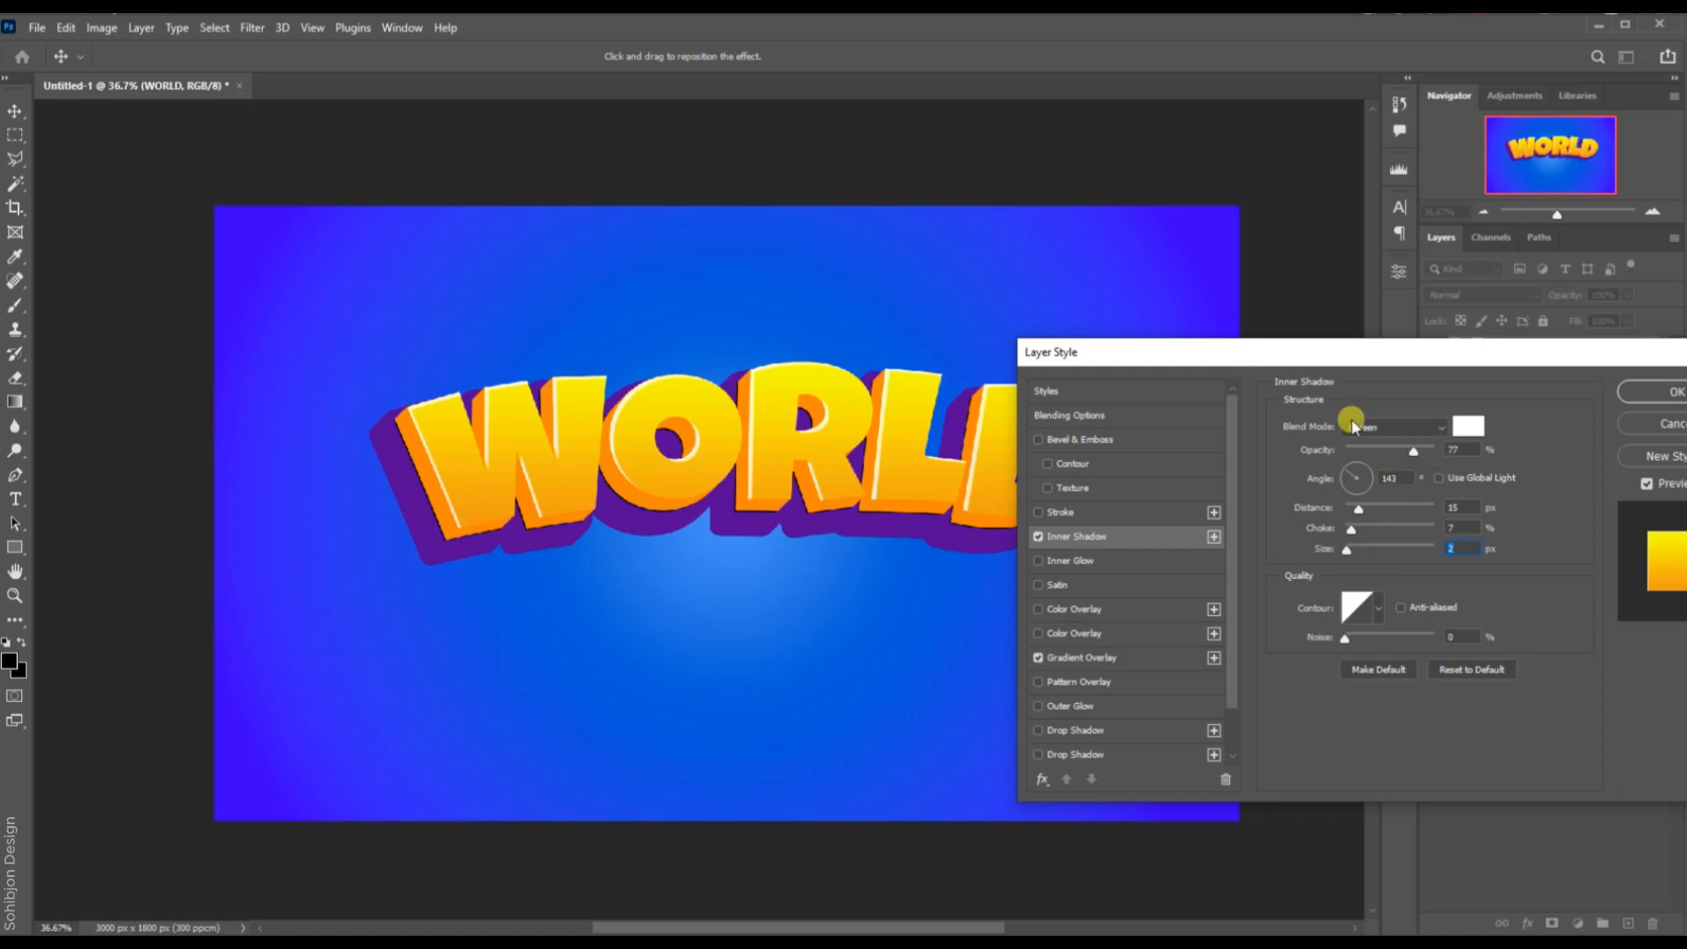
pyautogui.click(1646, 392)
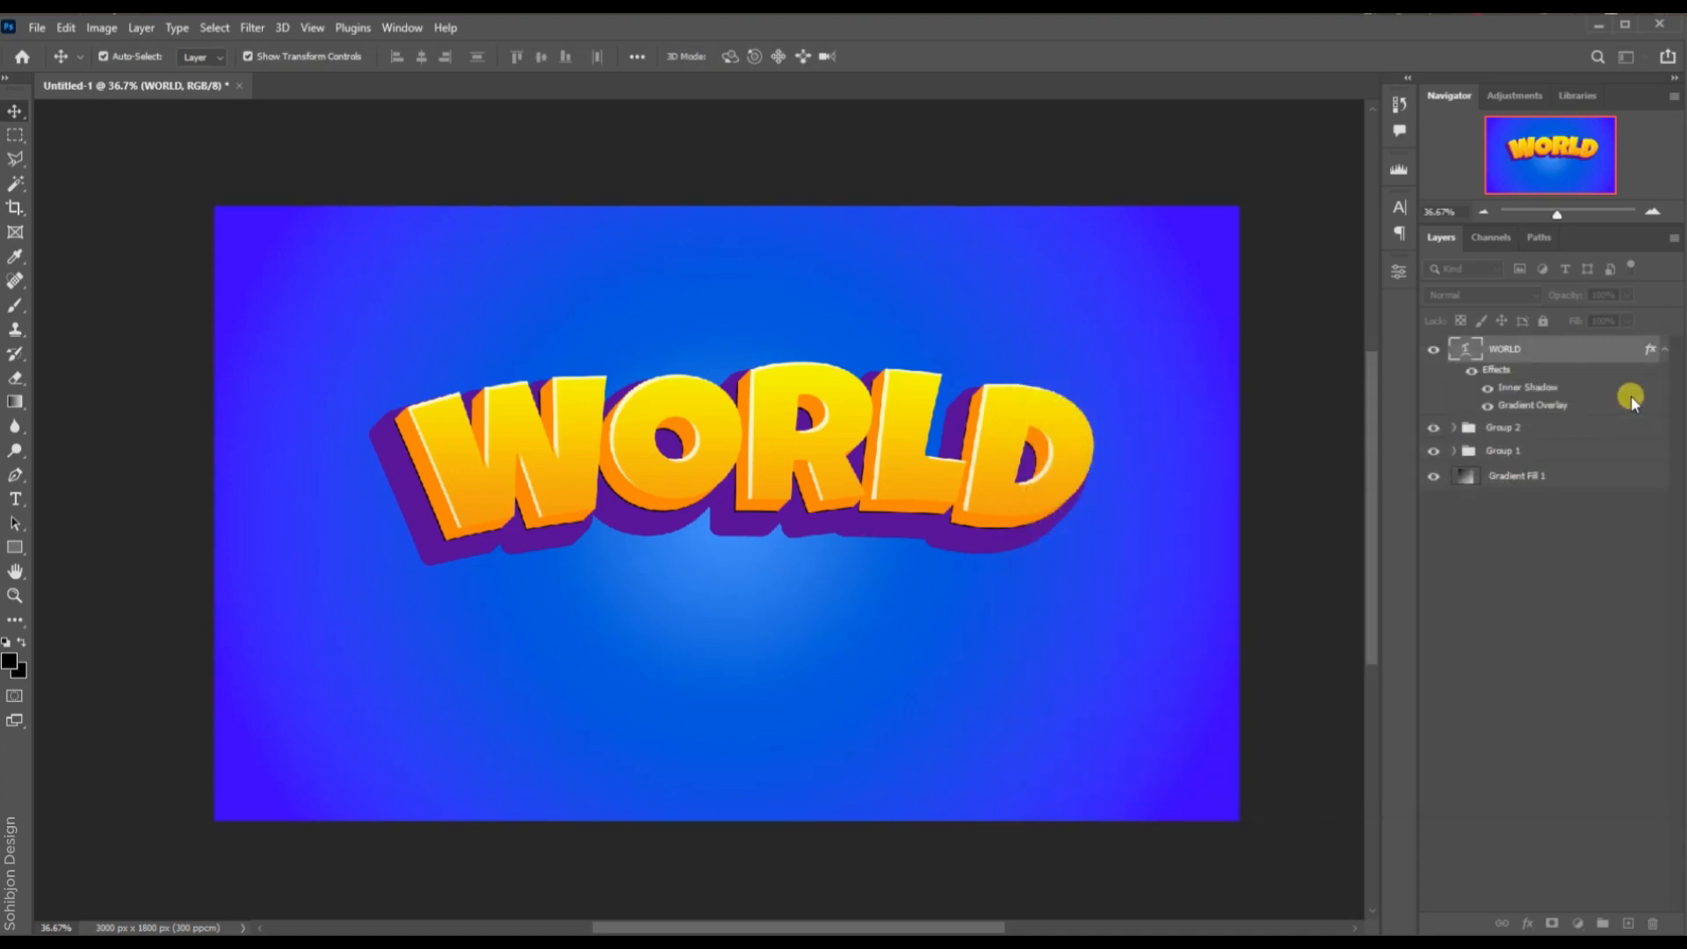
pyautogui.click(1663, 349)
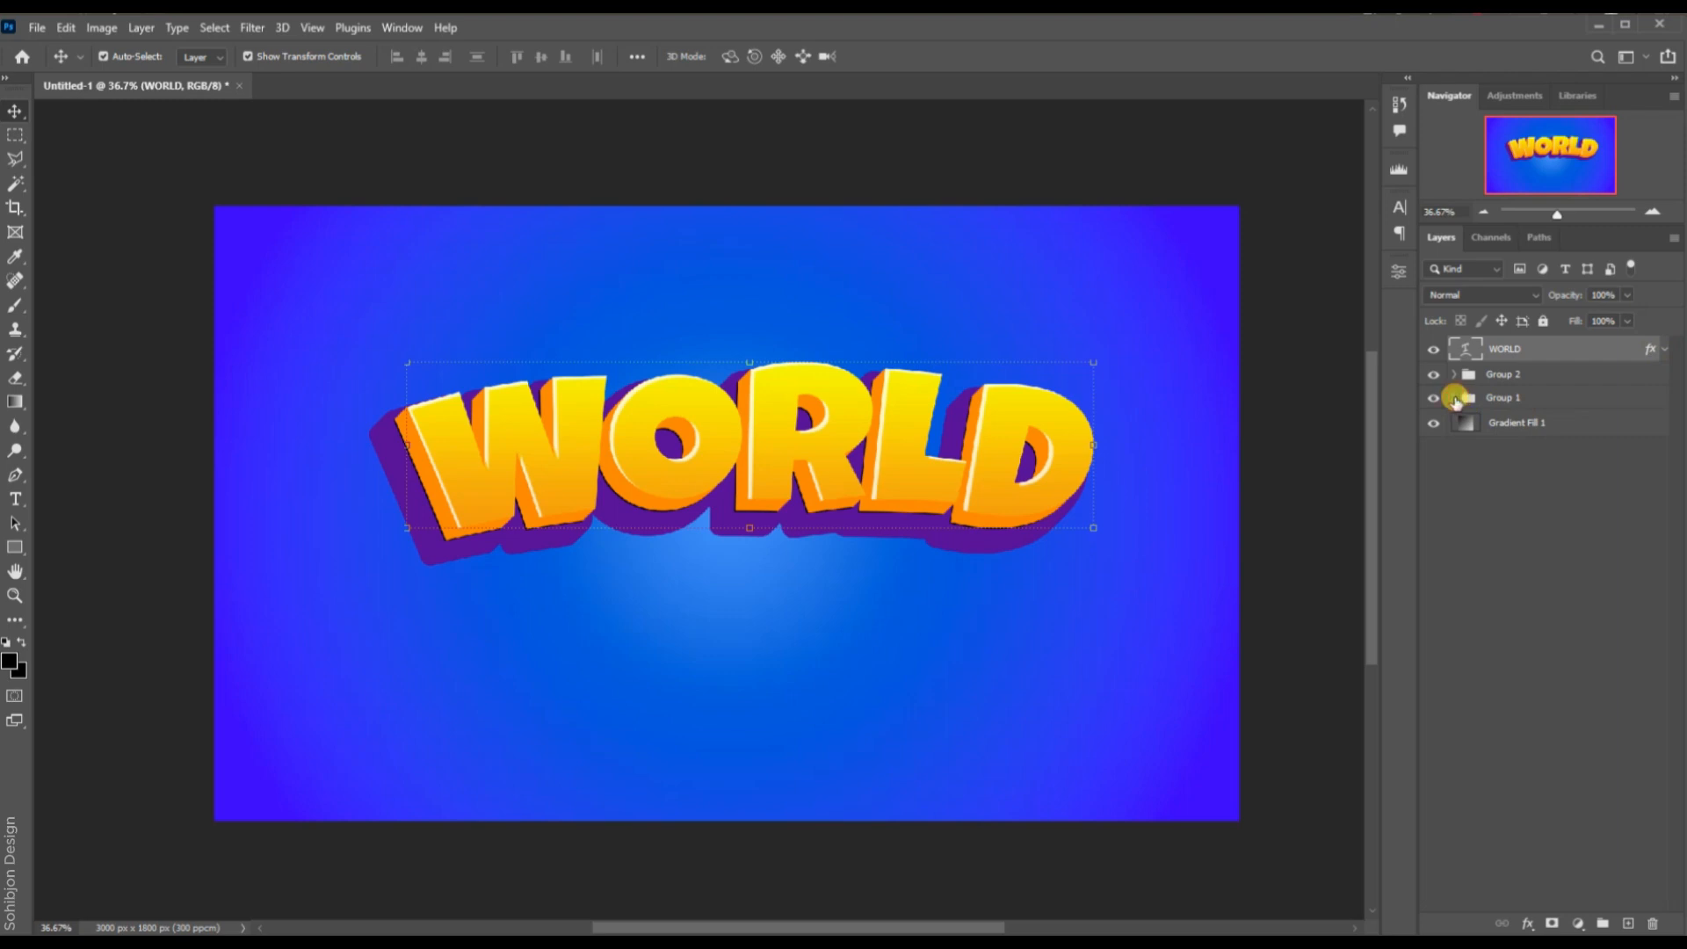
# Place the WORLD copy 13 layer from Group 1 into its own nested group.
pyautogui.click(1455, 398)
pyautogui.click(1530, 423)
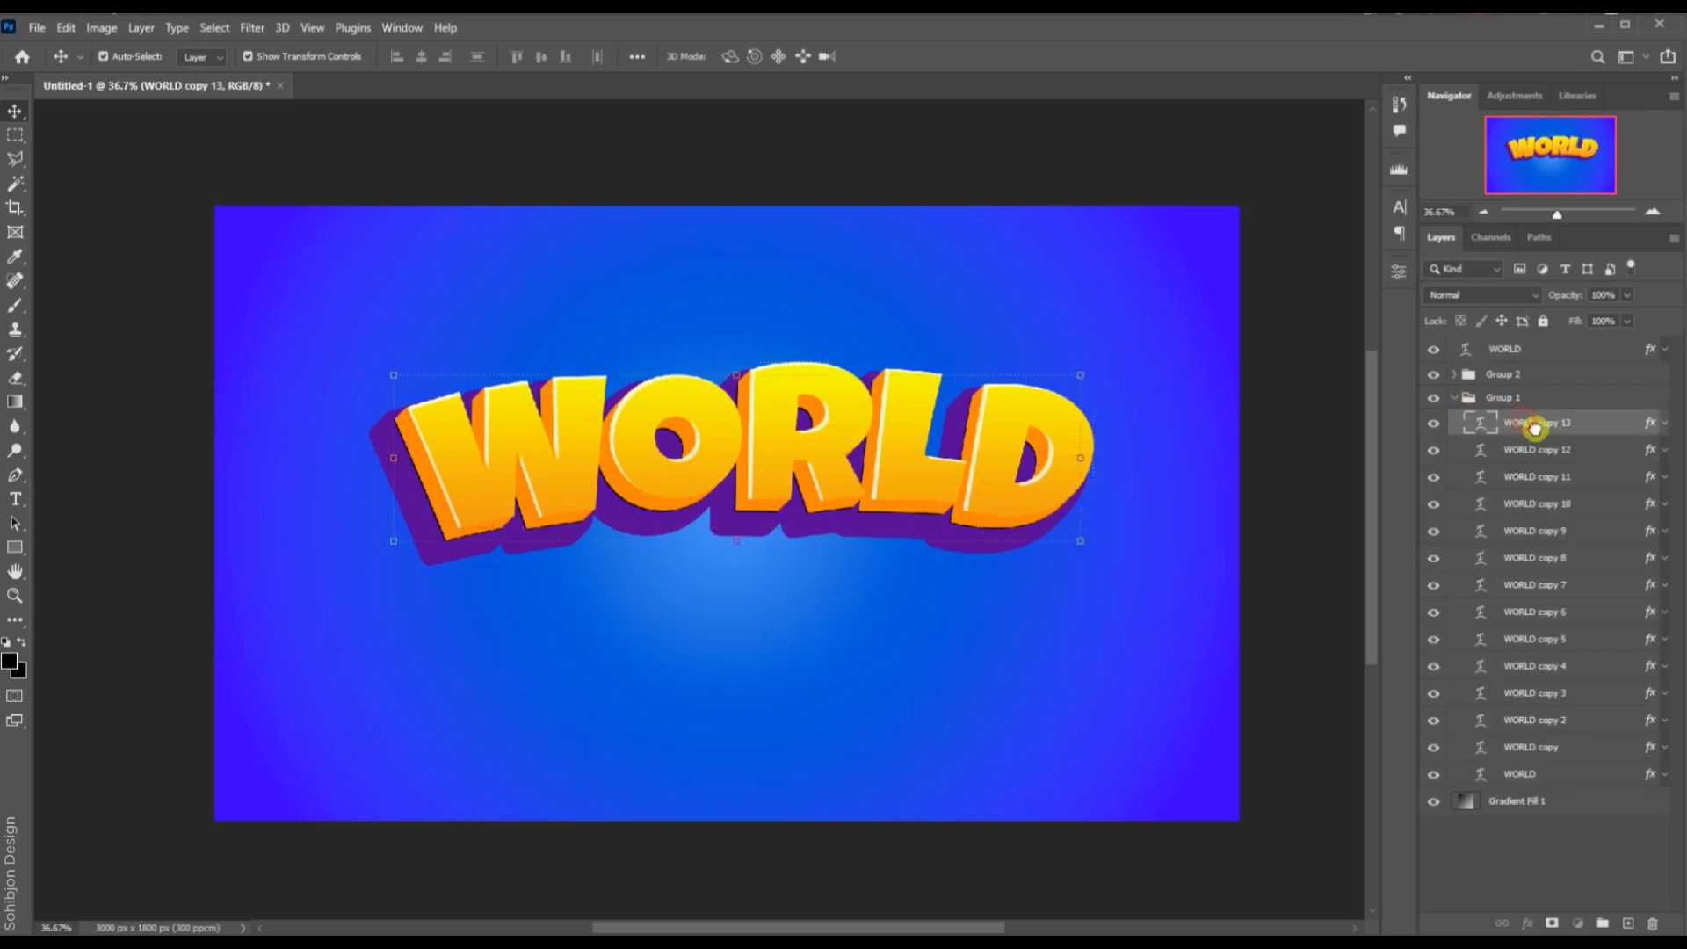
pyautogui.moveTo(1534, 428); pyautogui.dragTo(1598, 921)
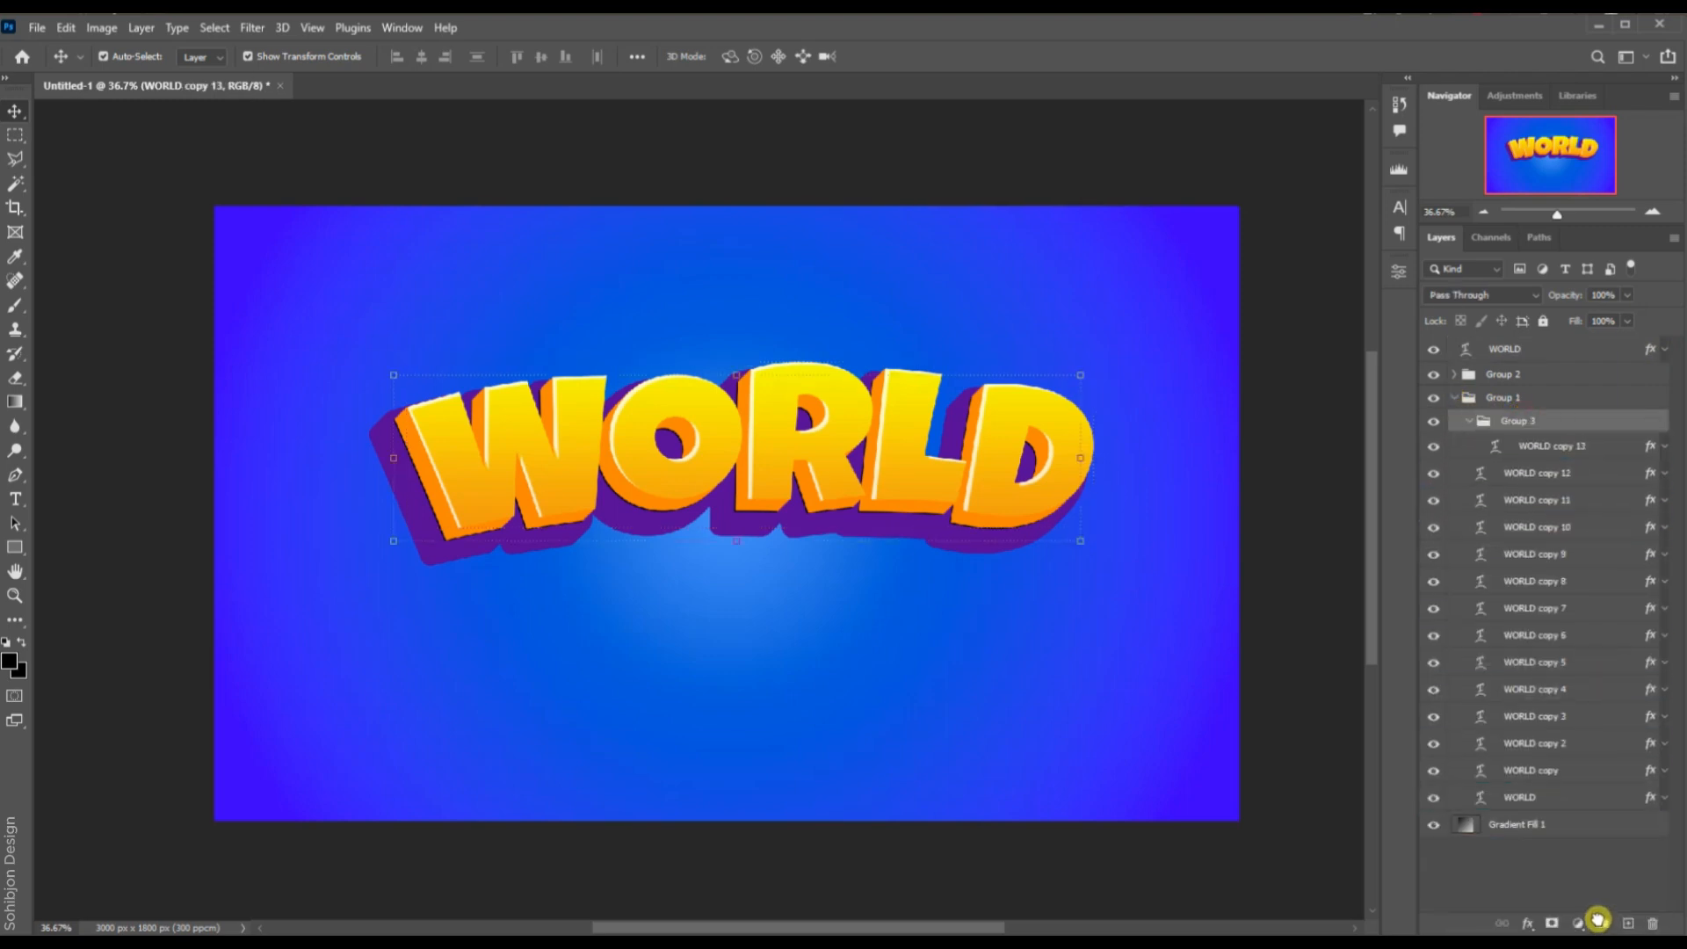
pyautogui.click(1484, 422)
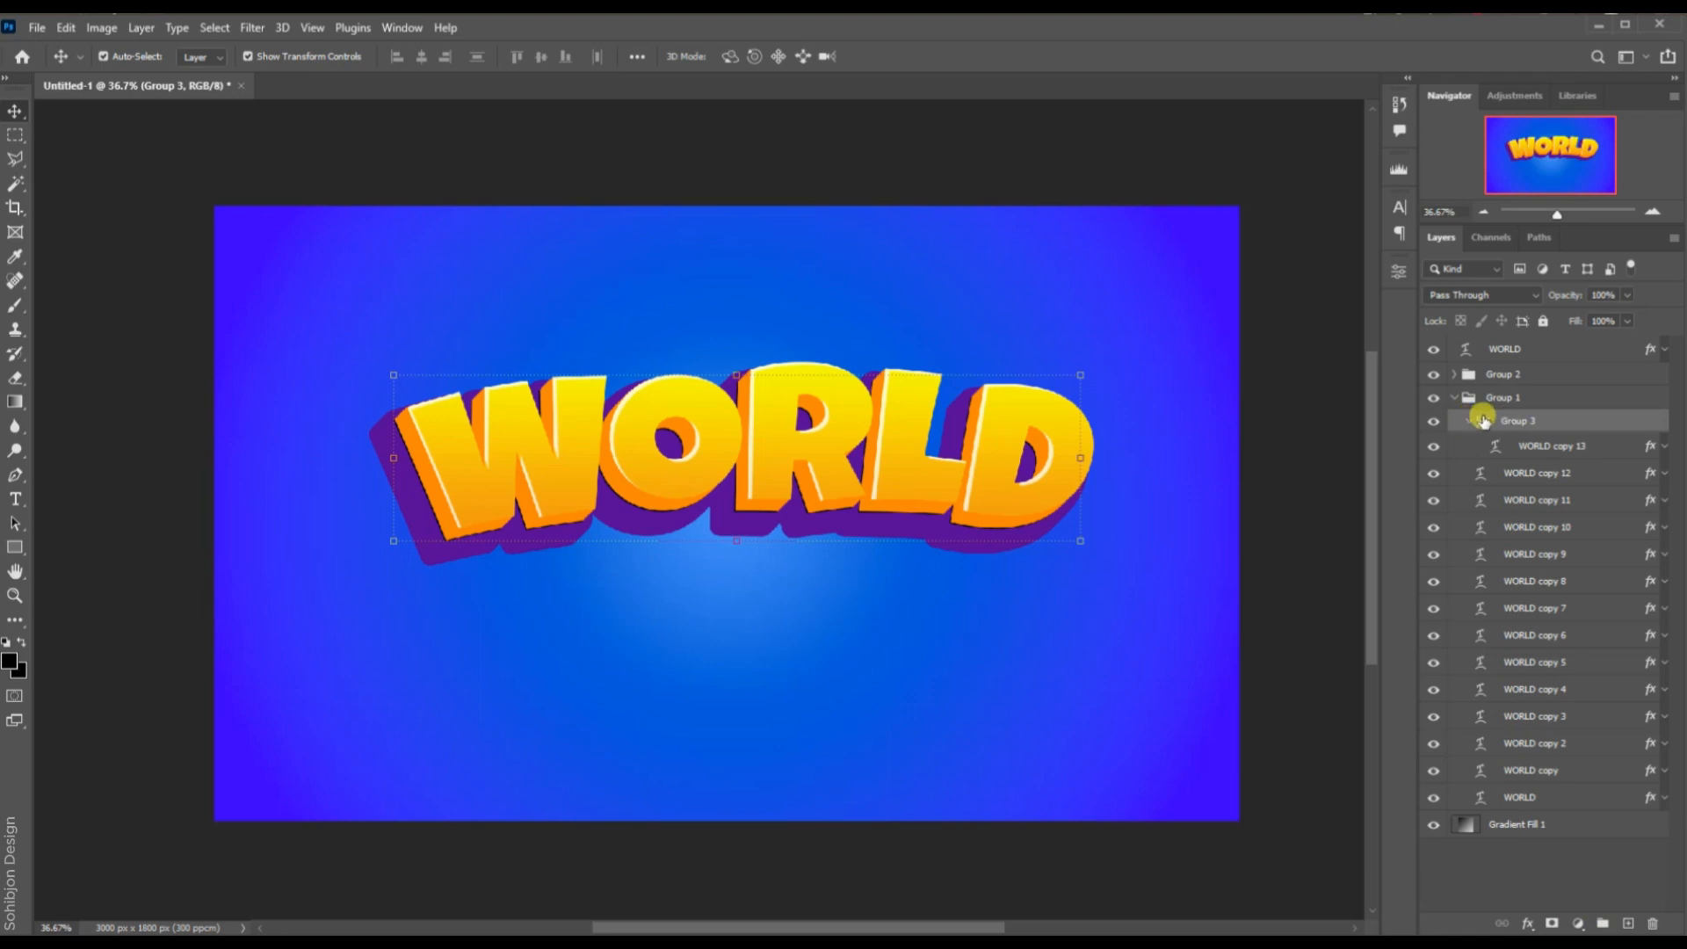
# Collapse the nested group holding WORLD copy 13 and rename it Group front.
pyautogui.doubleClick(1526, 423)
pyautogui.click(1646, 414)
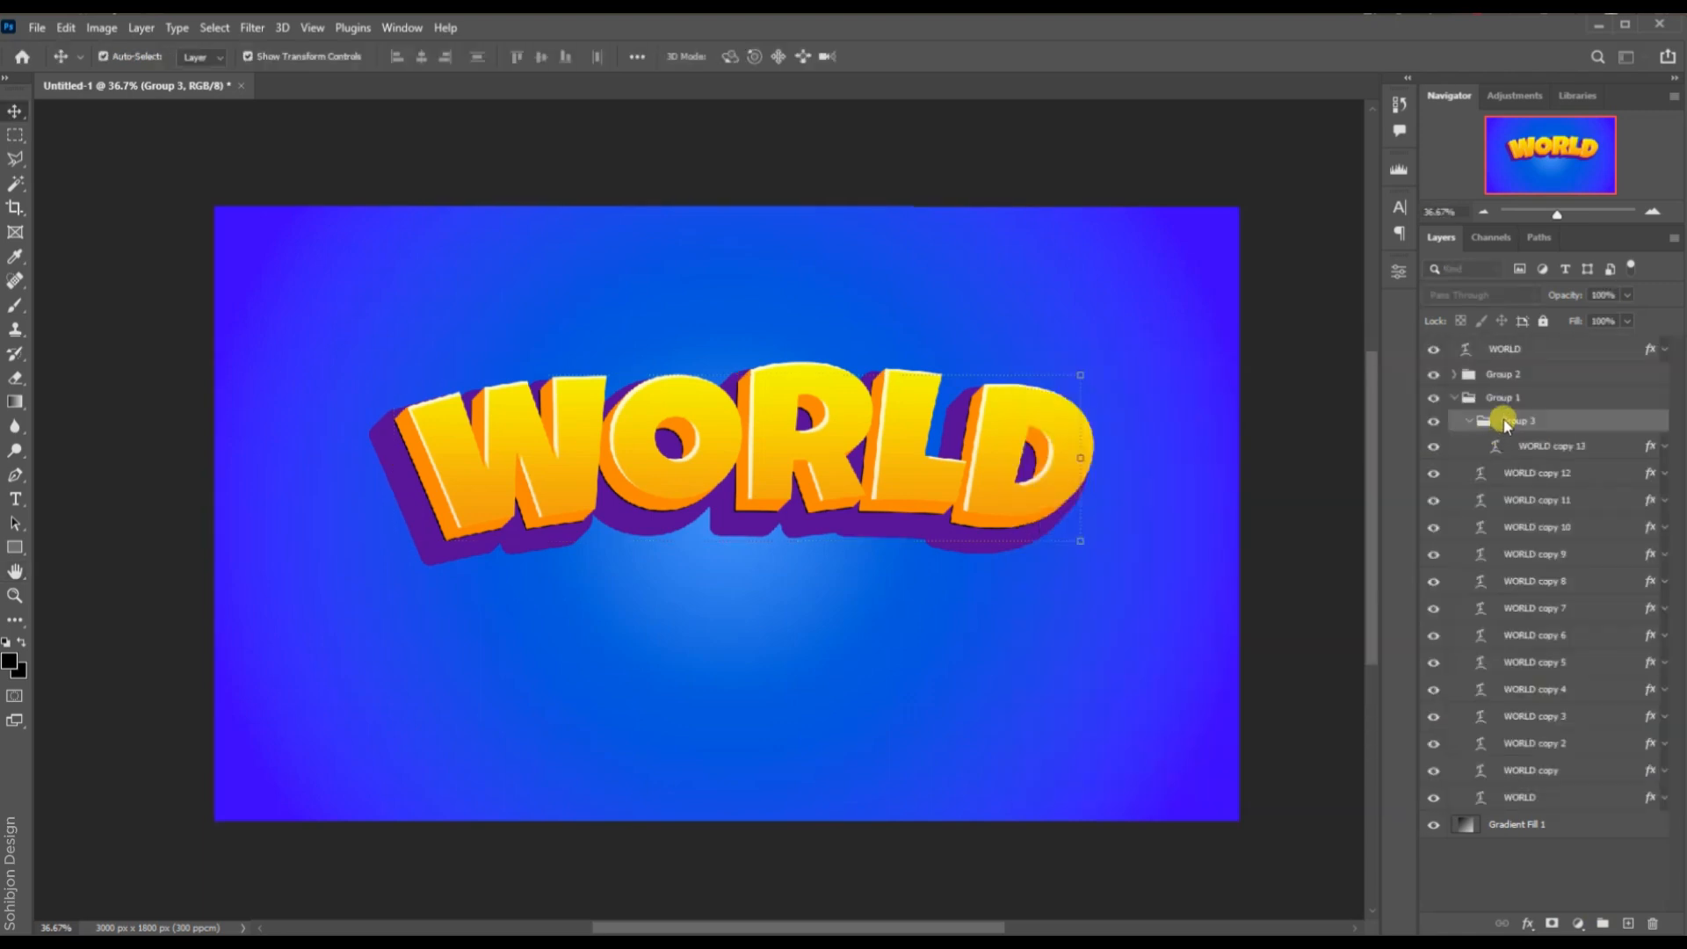
pyautogui.click(1470, 422)
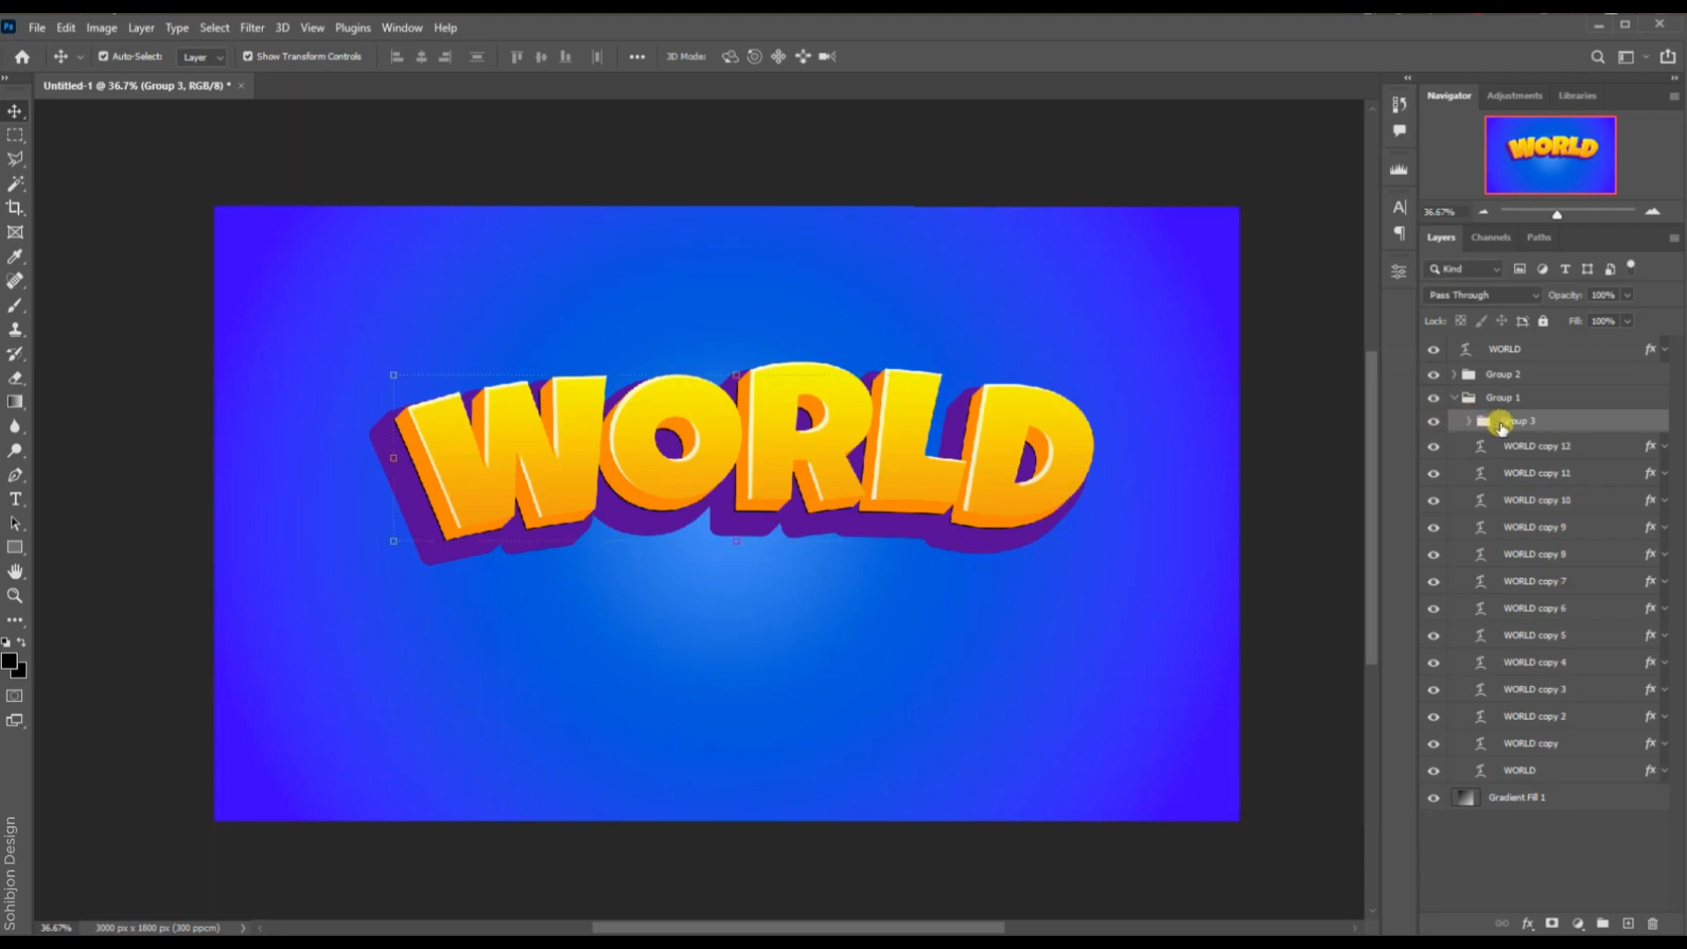
pyautogui.doubleClick(1538, 419)
pyautogui.write('Group Fil')
pyautogui.write('nt')
pyautogui.press('Return')
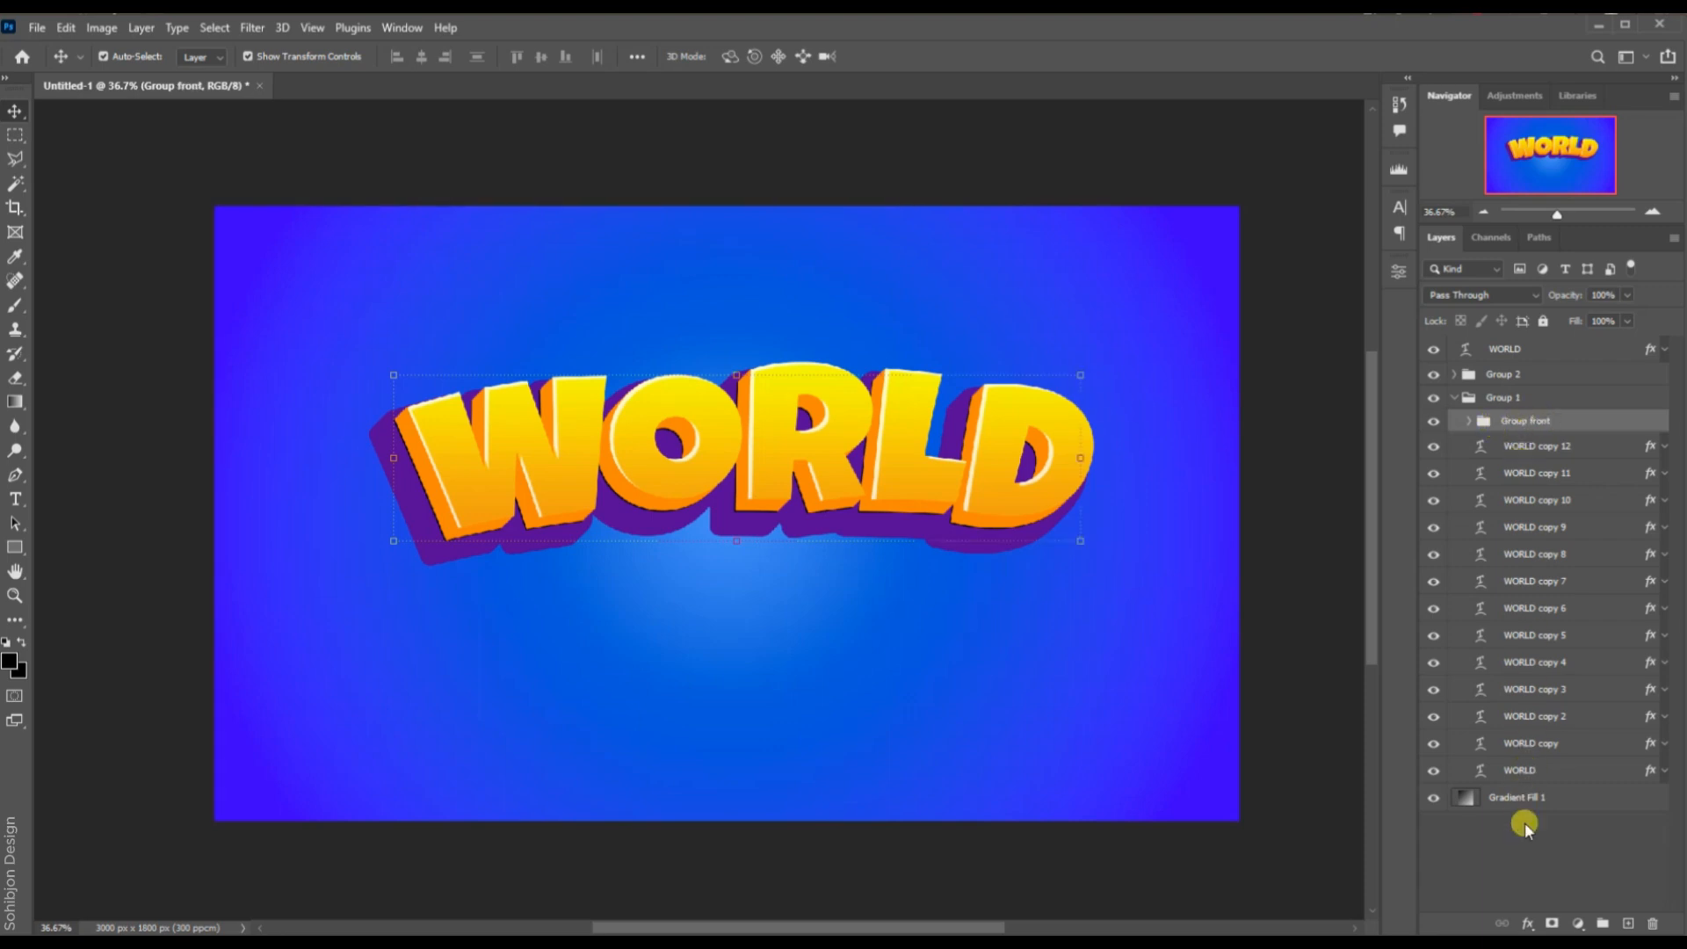
# Add a white Screen Inner Shadow to Group front with its opacity set to 45%.
pyautogui.click(1526, 921)
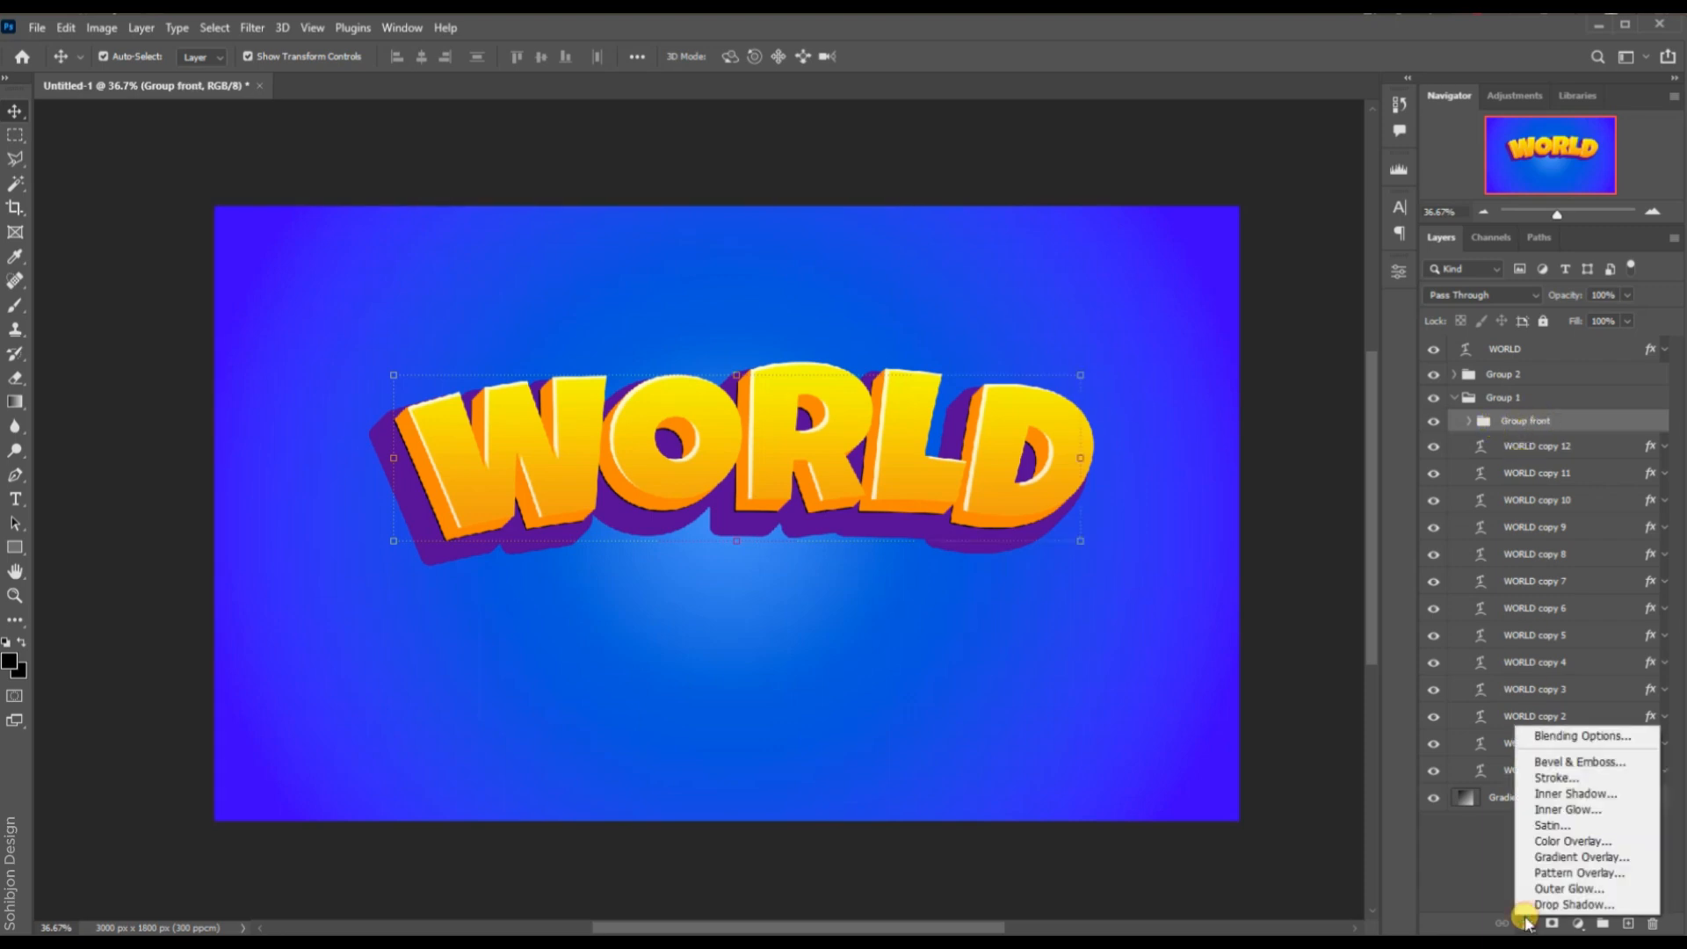
pyautogui.click(1540, 795)
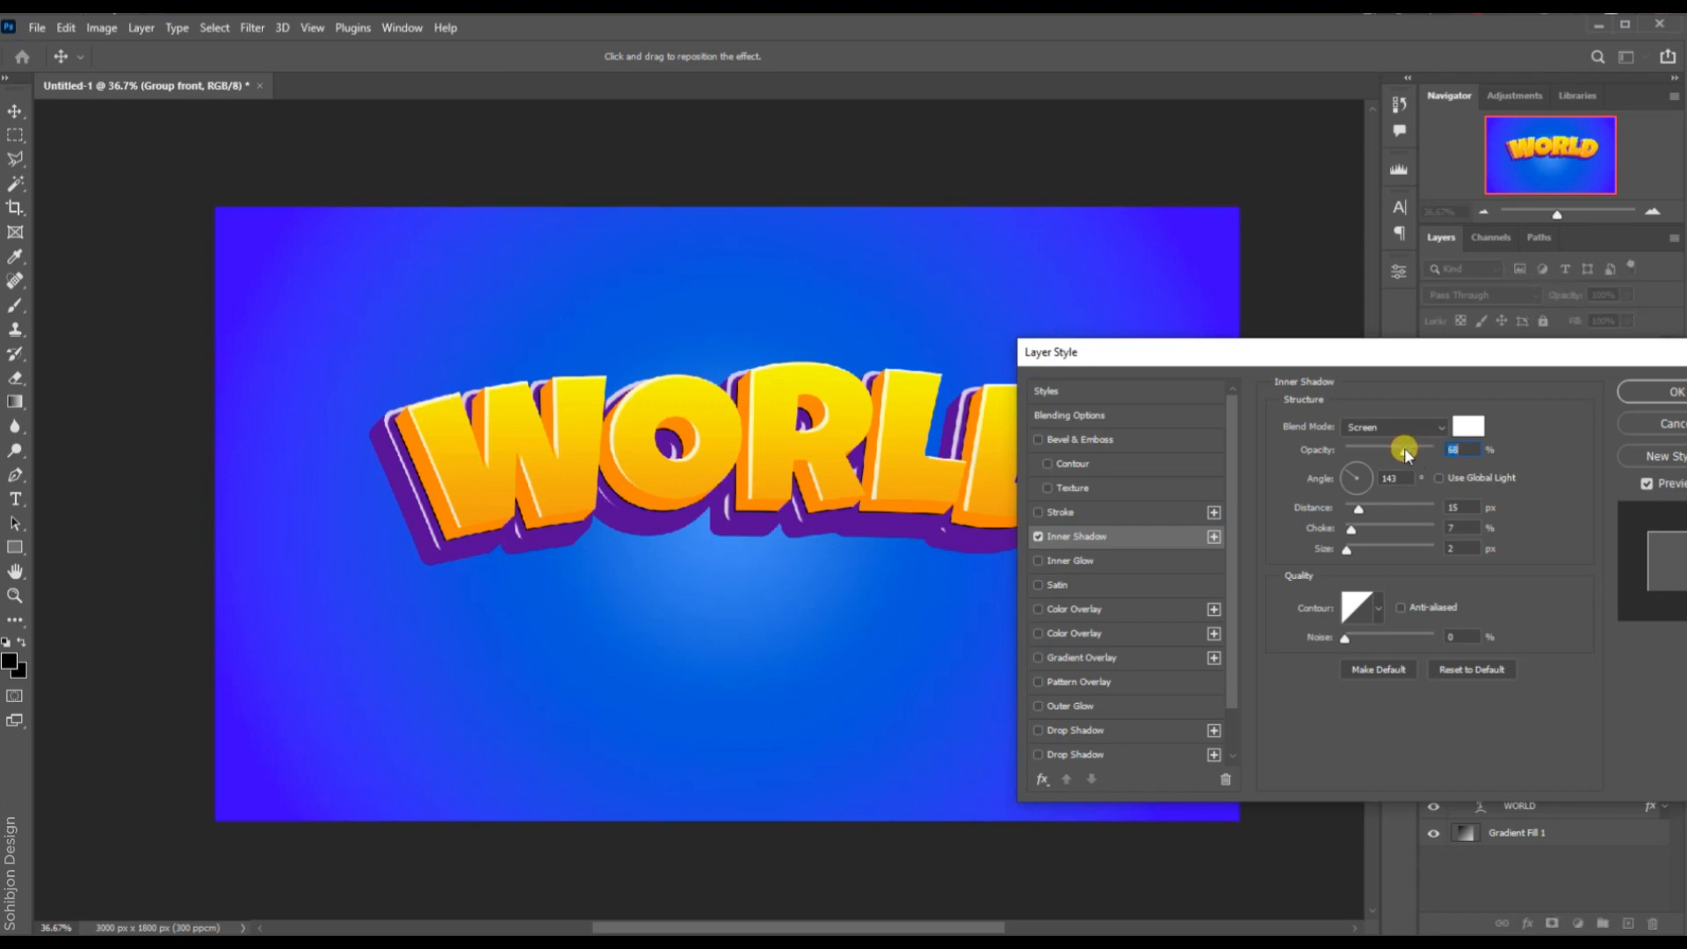
pyautogui.moveTo(1408, 451); pyautogui.dragTo(1391, 454)
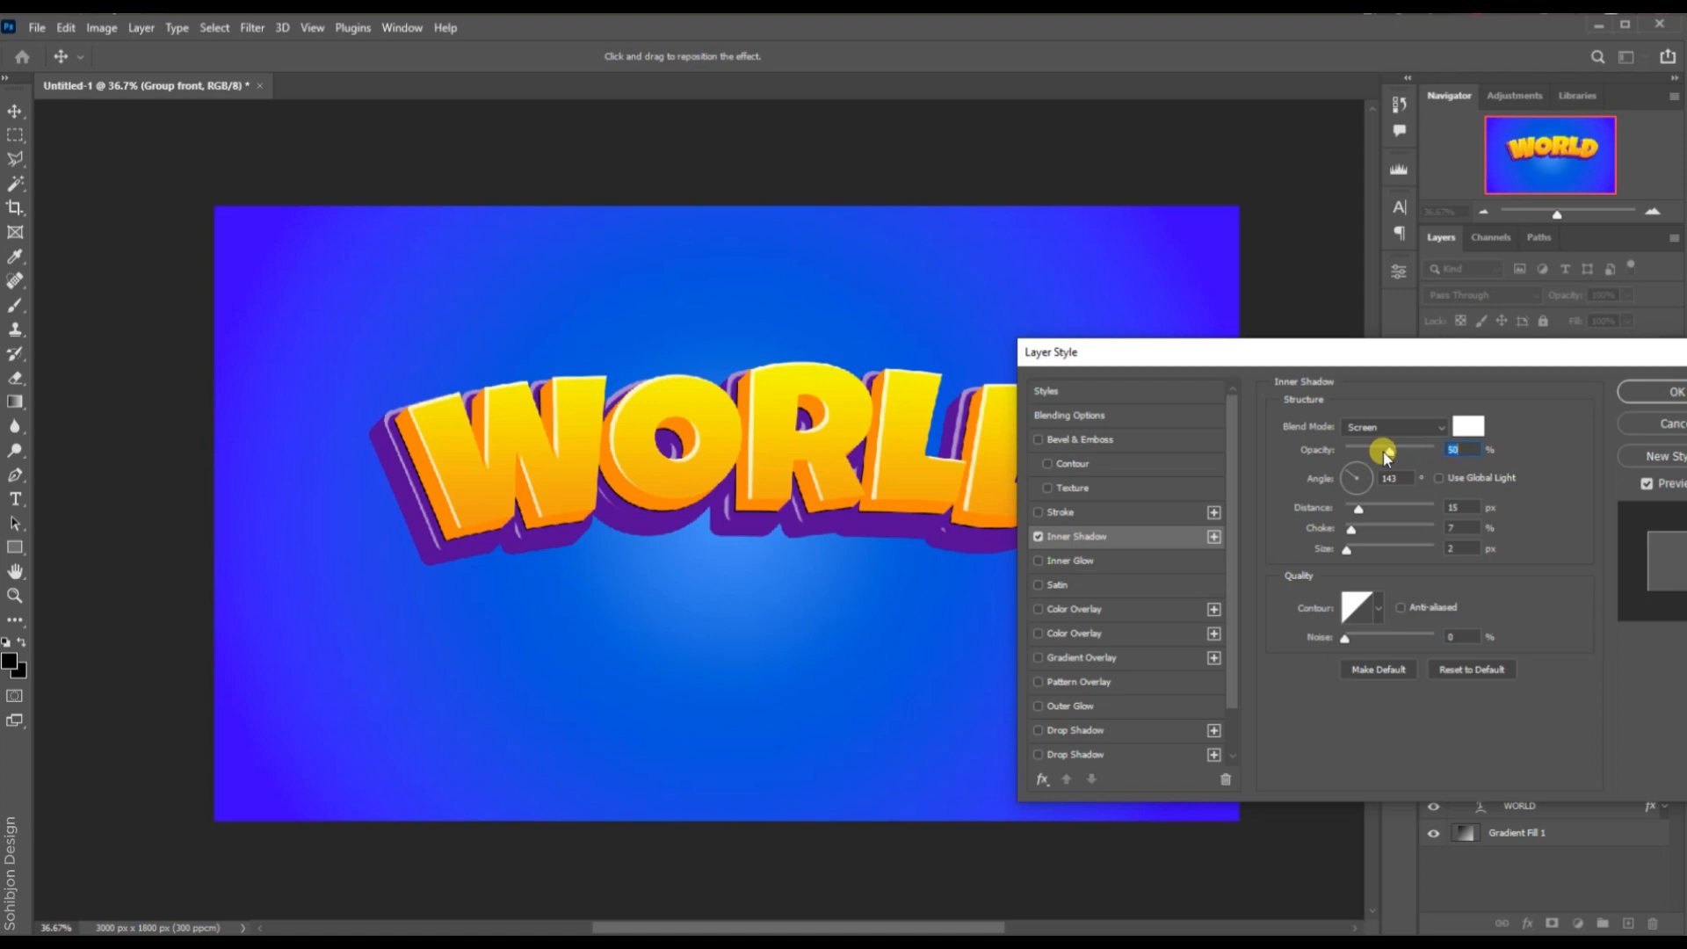
pyautogui.moveTo(1387, 452); pyautogui.dragTo(1382, 451)
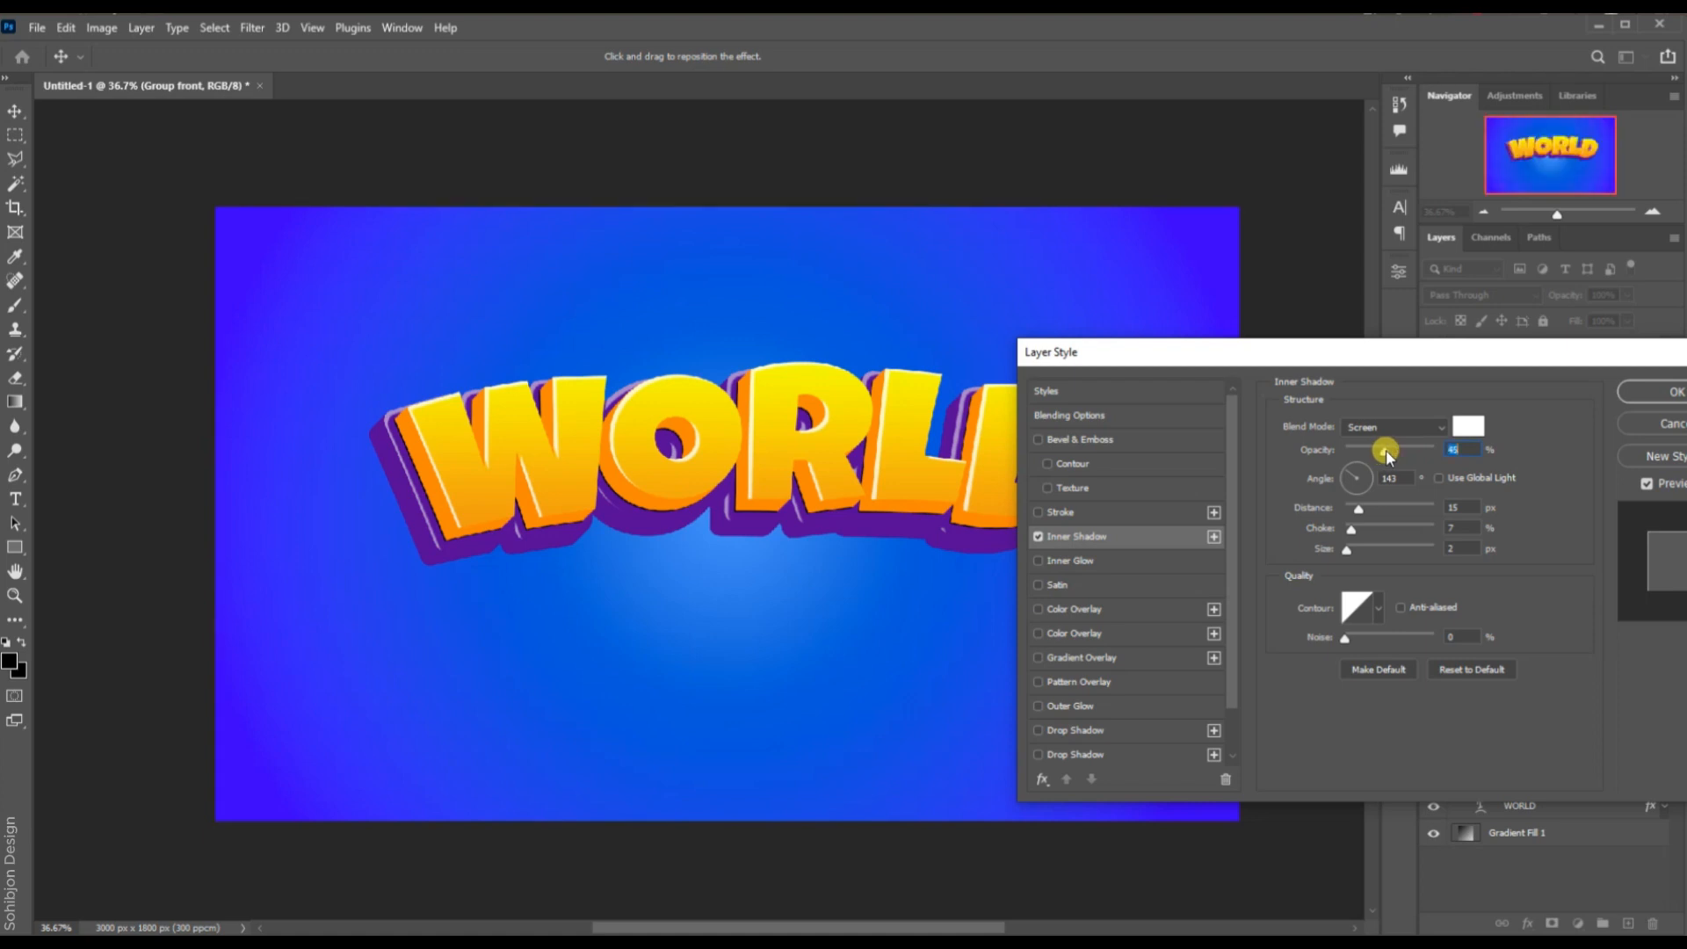
pyautogui.click(1437, 475)
pyautogui.click(1342, 478)
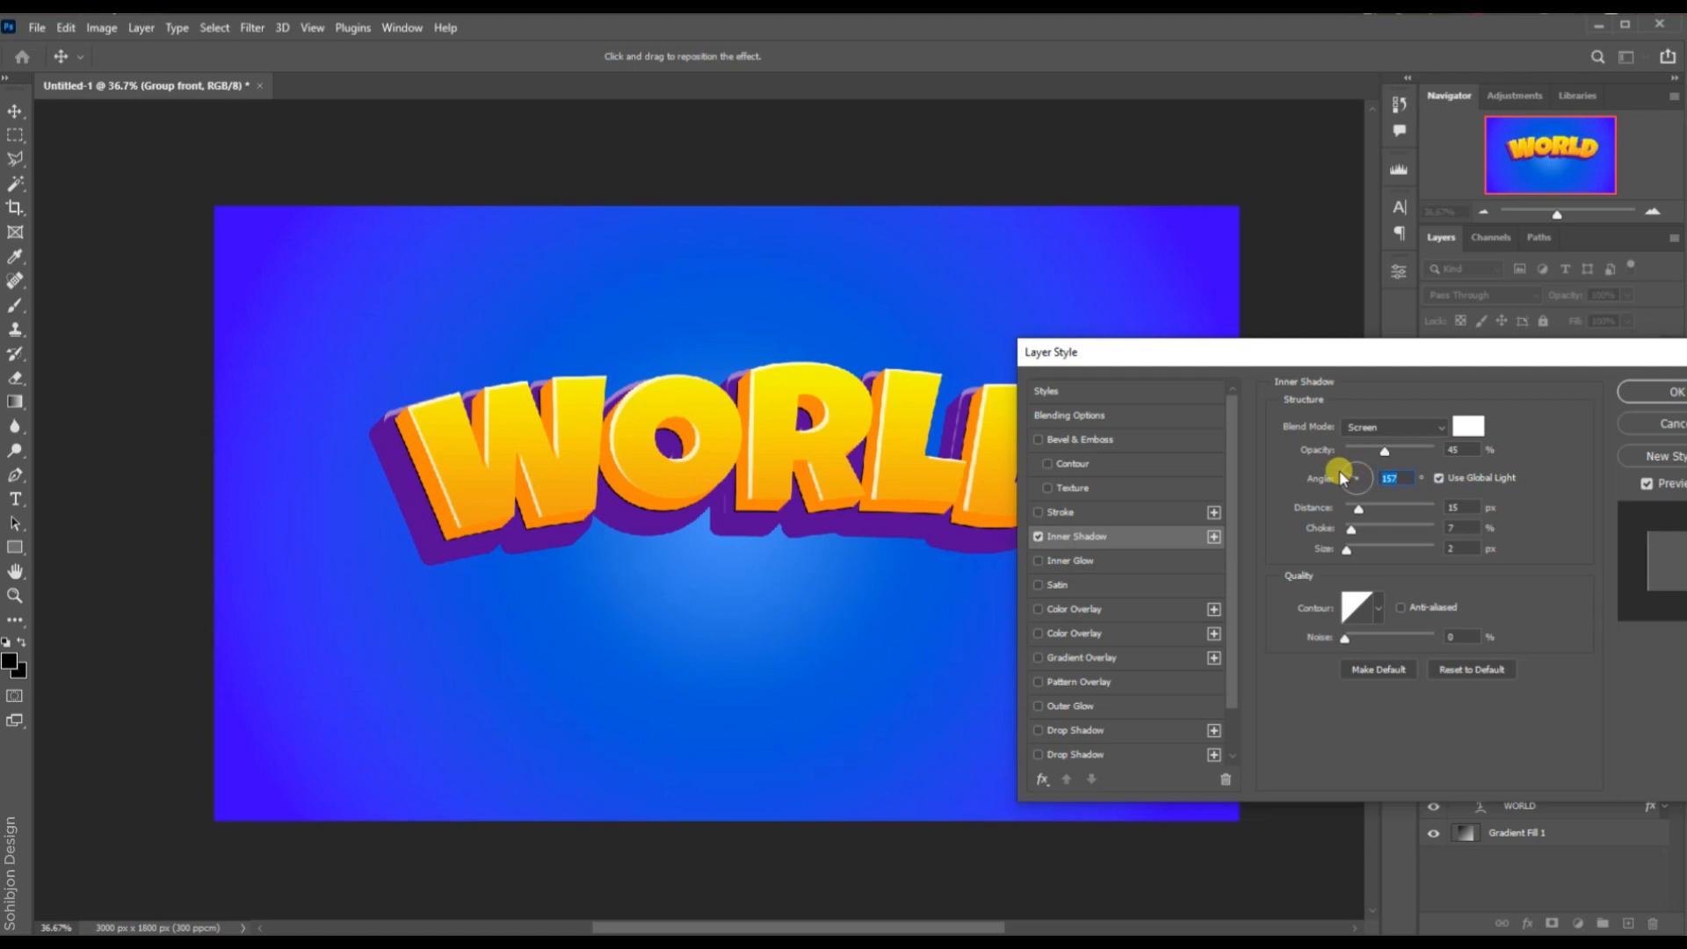
pyautogui.click(1439, 477)
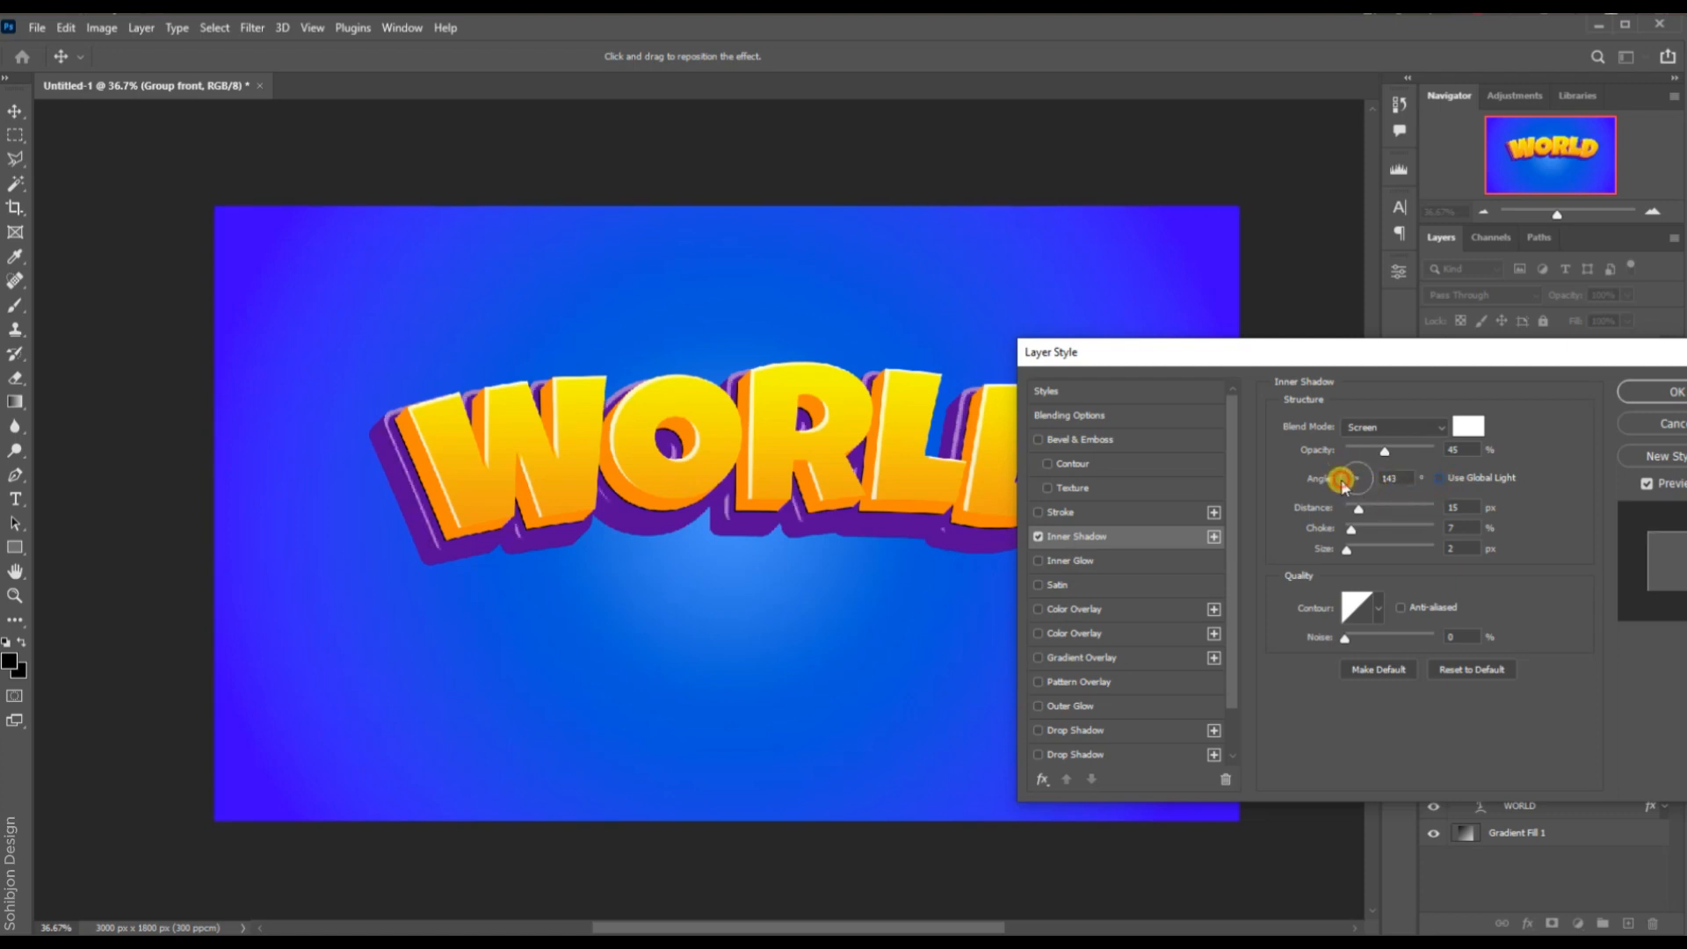
# Set Group front's Inner Shadow to angle -167°, distance 7 px, choke 8% and size 9 px.
pyautogui.moveTo(1343, 485); pyautogui.dragTo(1346, 487)
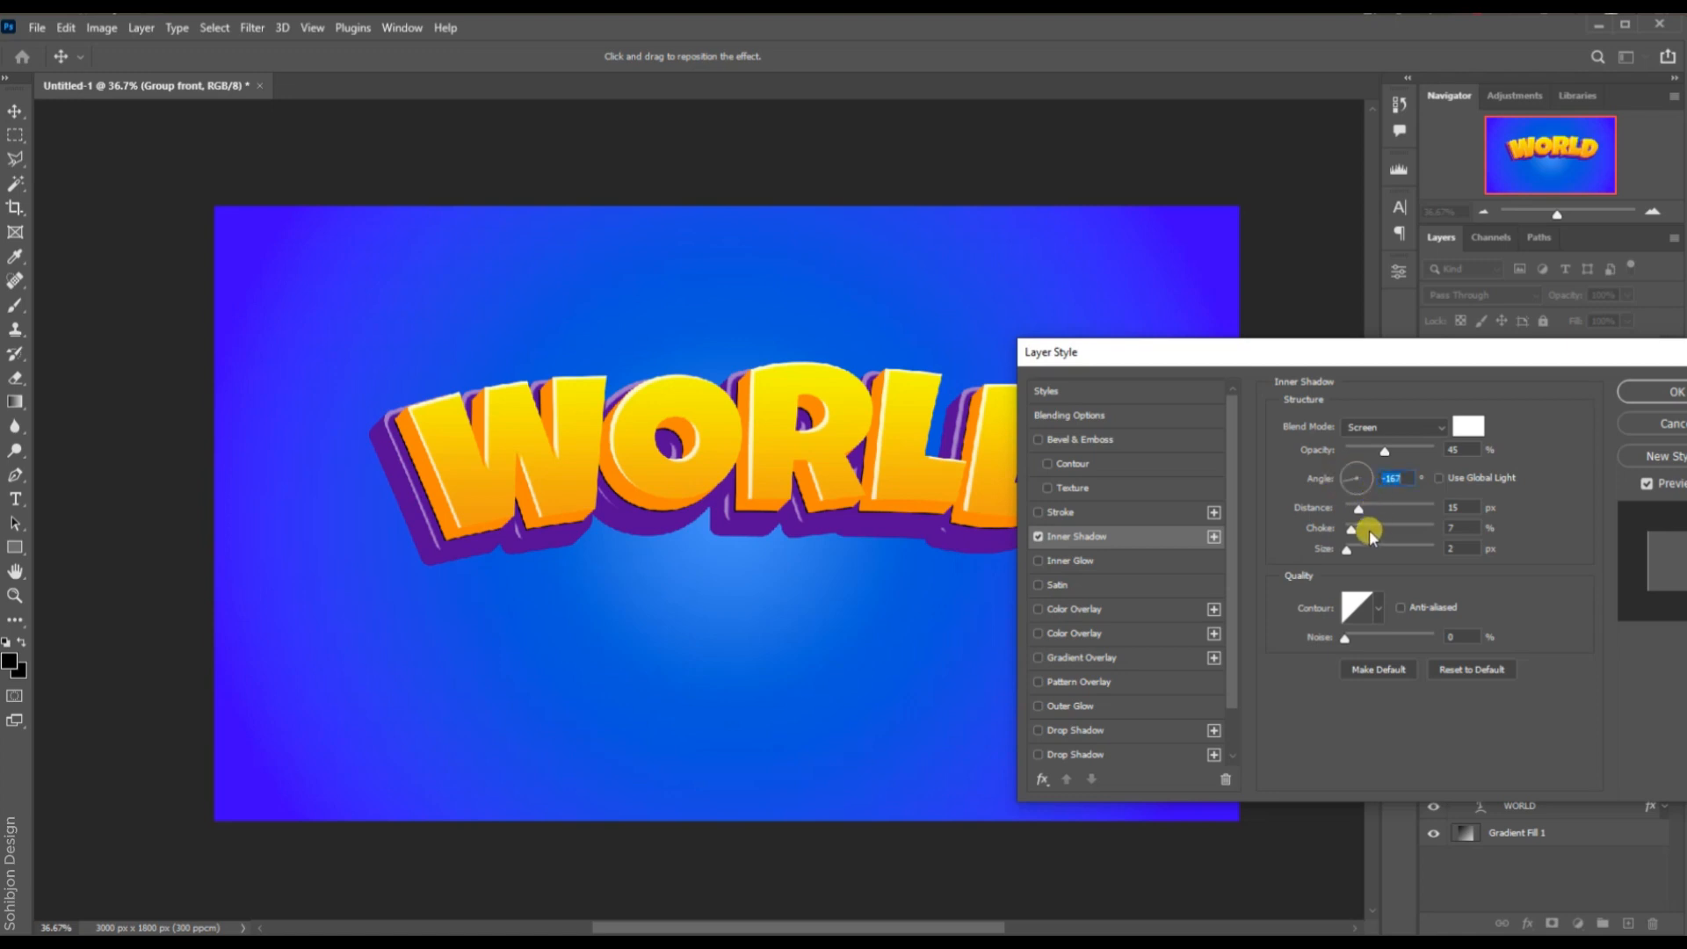
pyautogui.moveTo(1356, 514); pyautogui.dragTo(1359, 533)
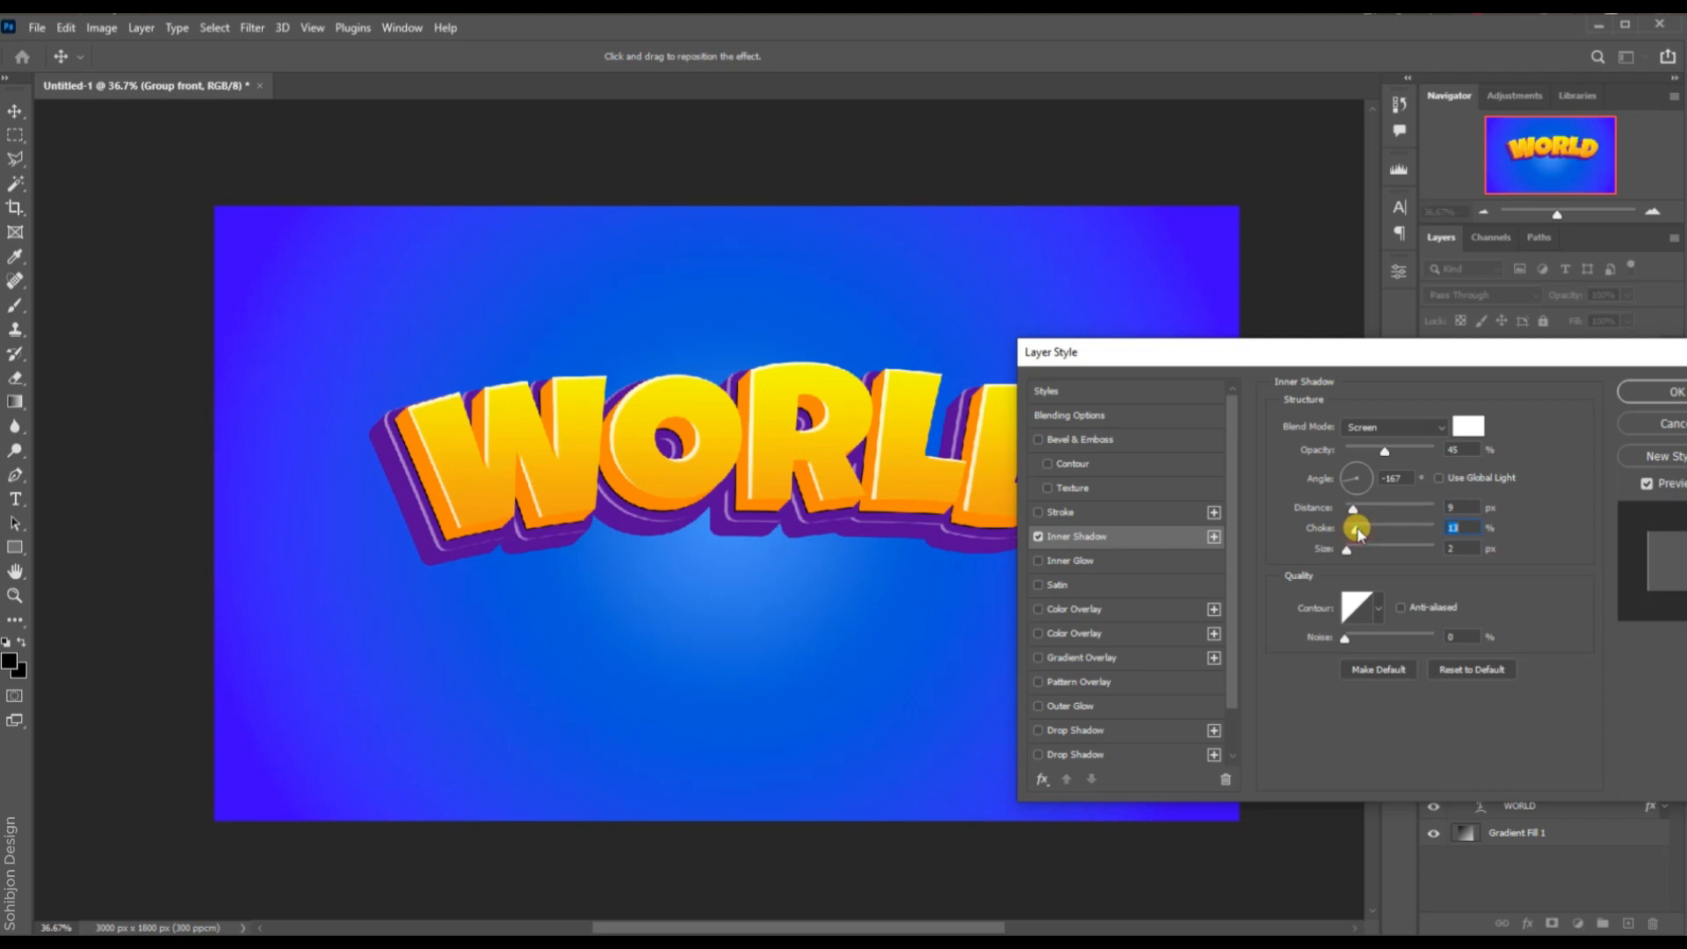
pyautogui.moveTo(1359, 533); pyautogui.dragTo(1359, 552)
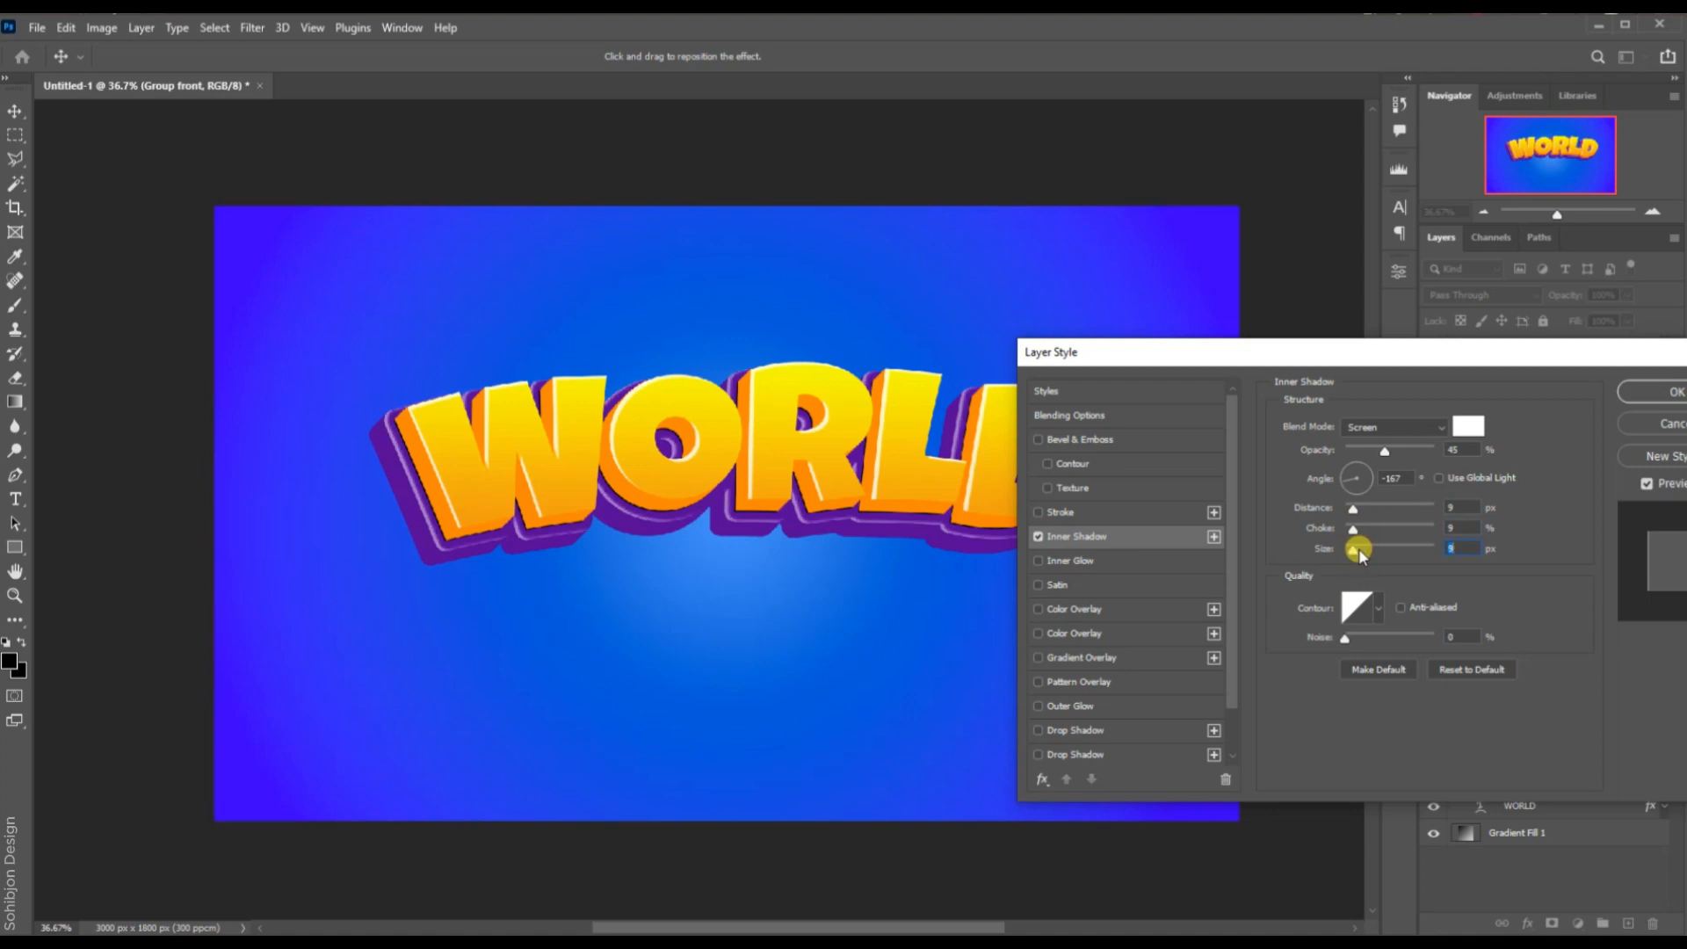
pyautogui.moveTo(1355, 534); pyautogui.dragTo(1358, 533)
pyautogui.moveTo(1351, 509); pyautogui.dragTo(1353, 511)
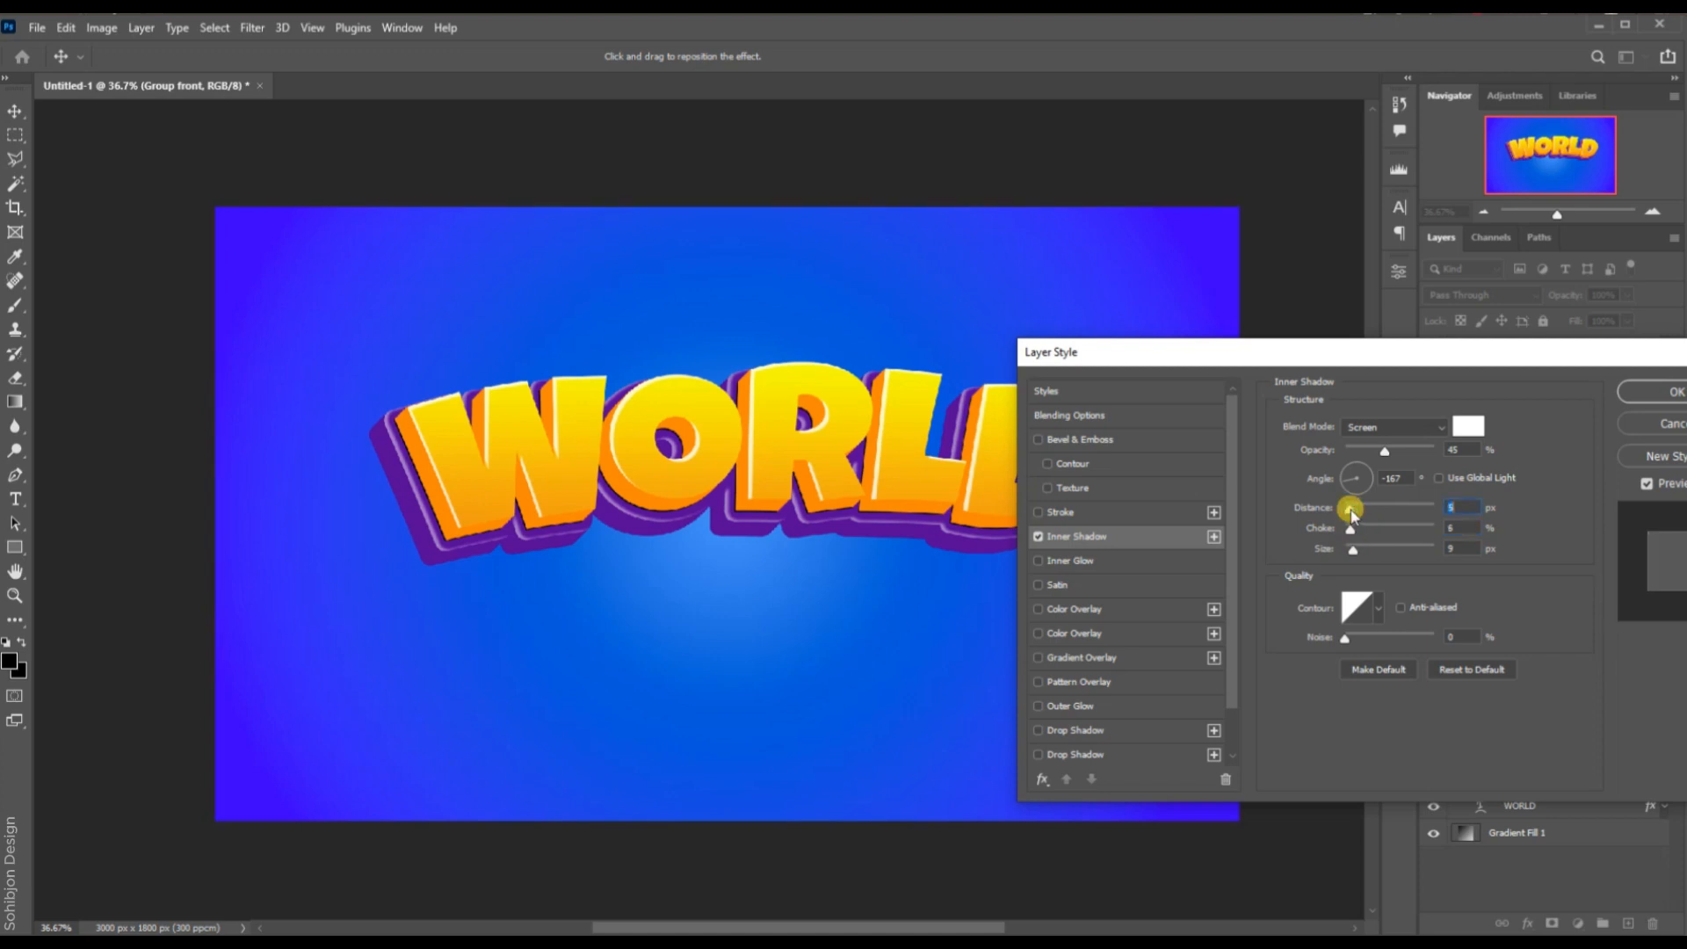
pyautogui.click(1455, 528)
pyautogui.write('8')
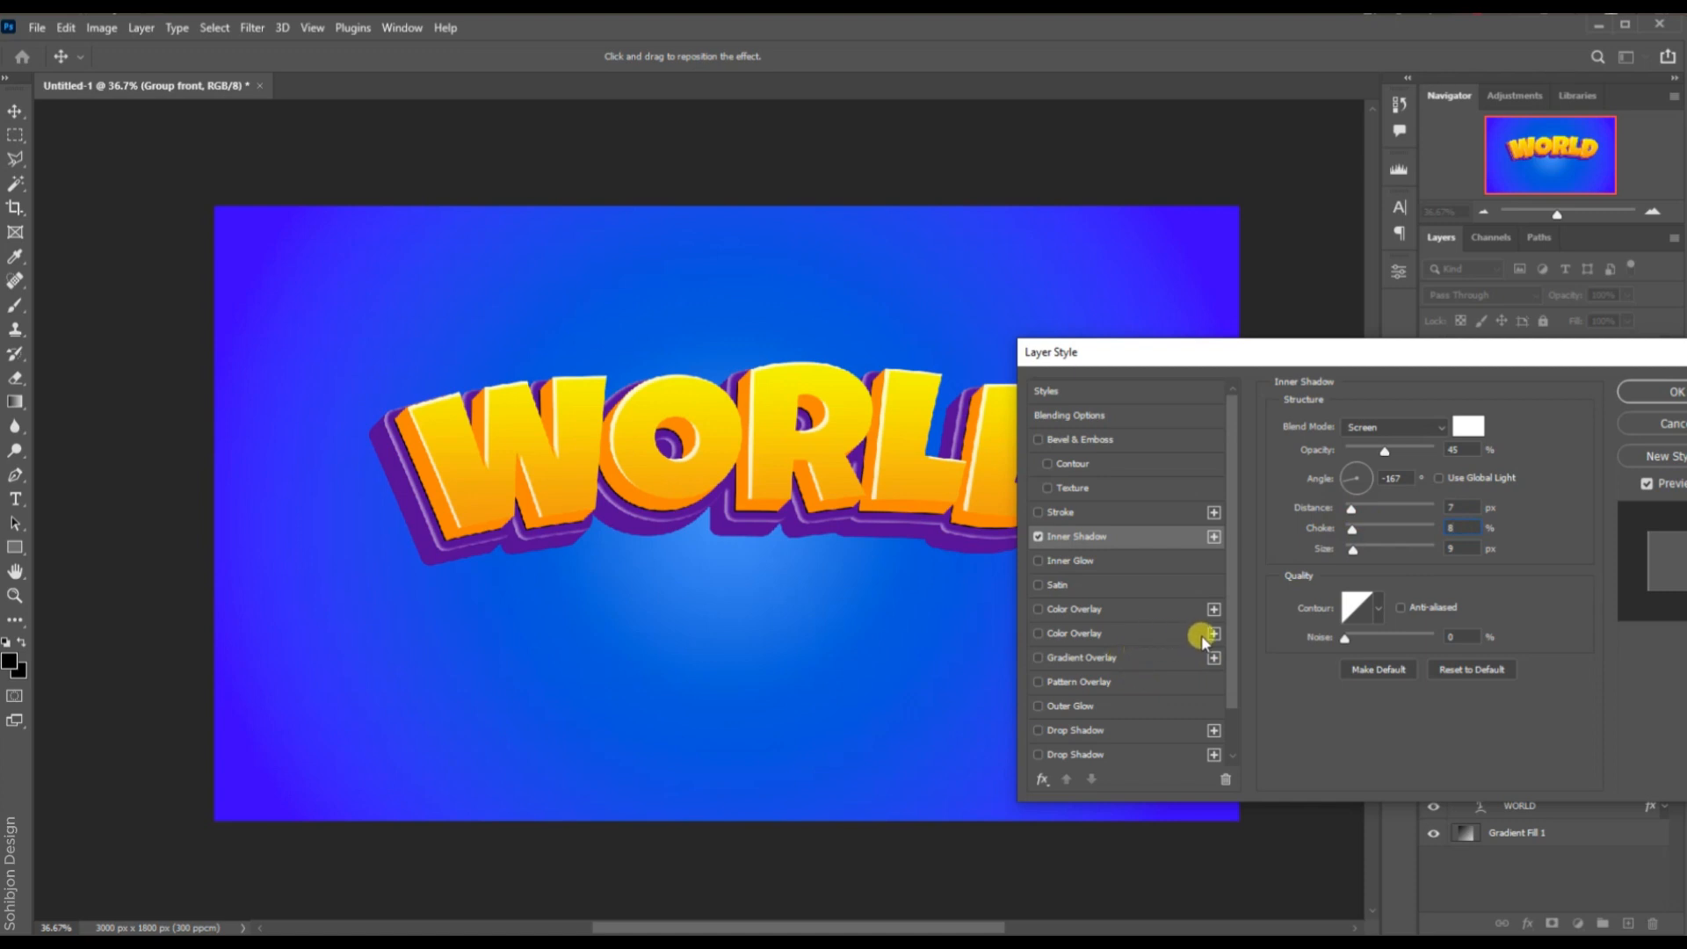
# Add a Color Overlay to Group front in a slightly brighter purple, with Normal blending and 100% opacity.
pyautogui.click(1133, 634)
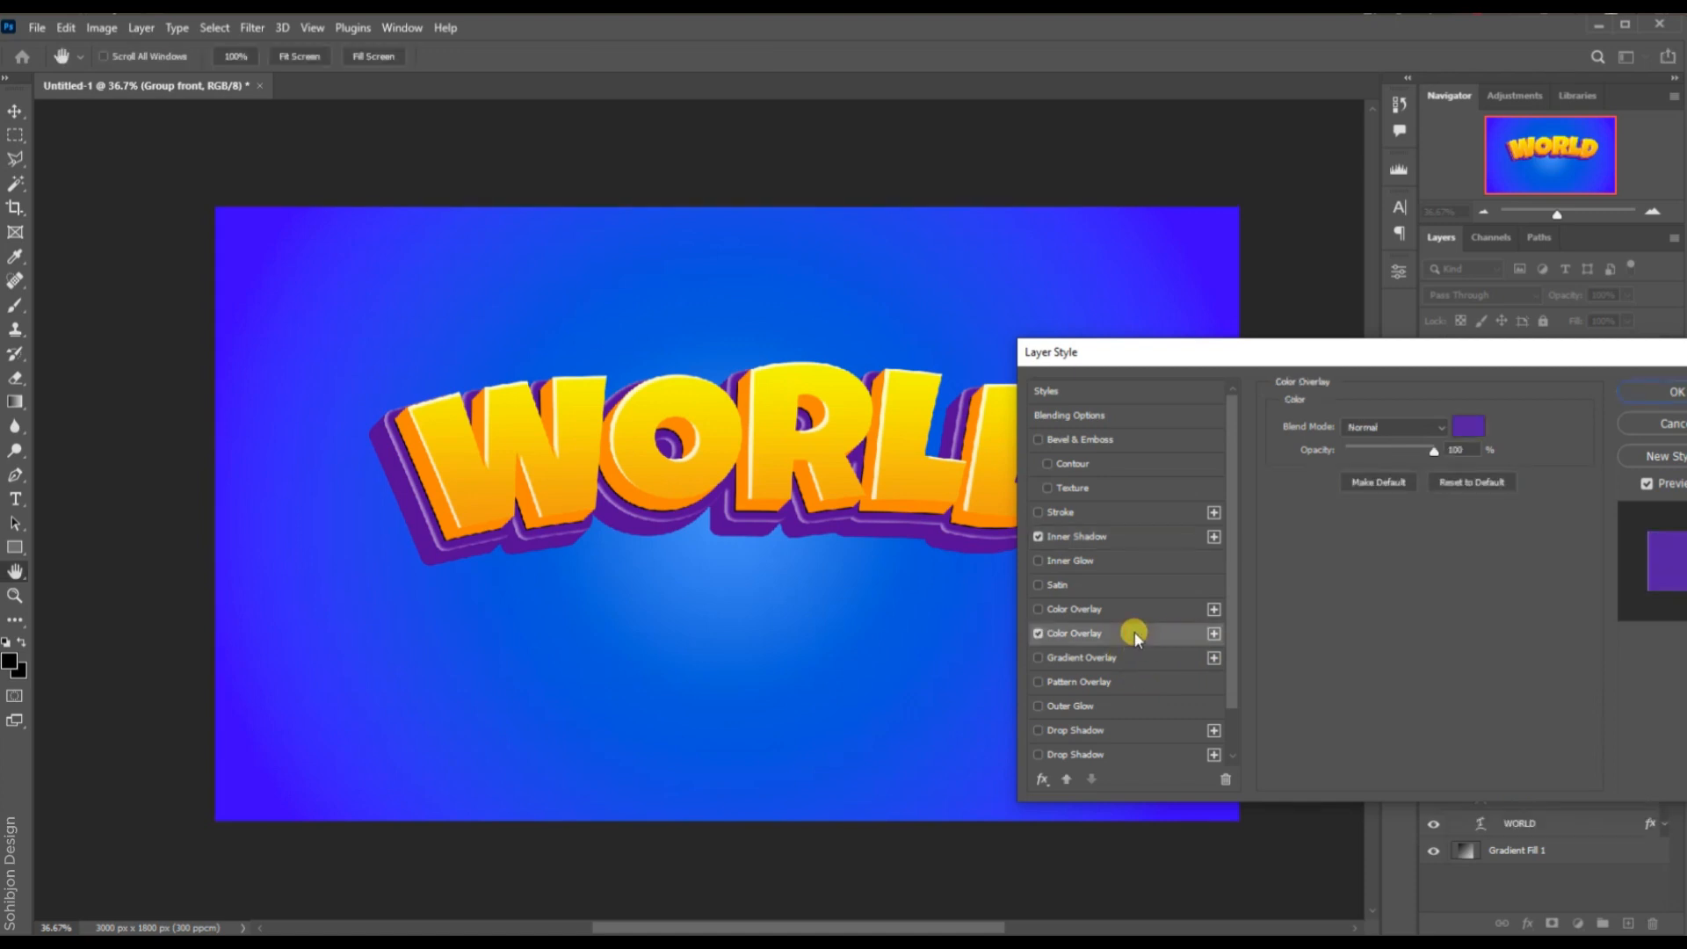
pyautogui.click(1468, 427)
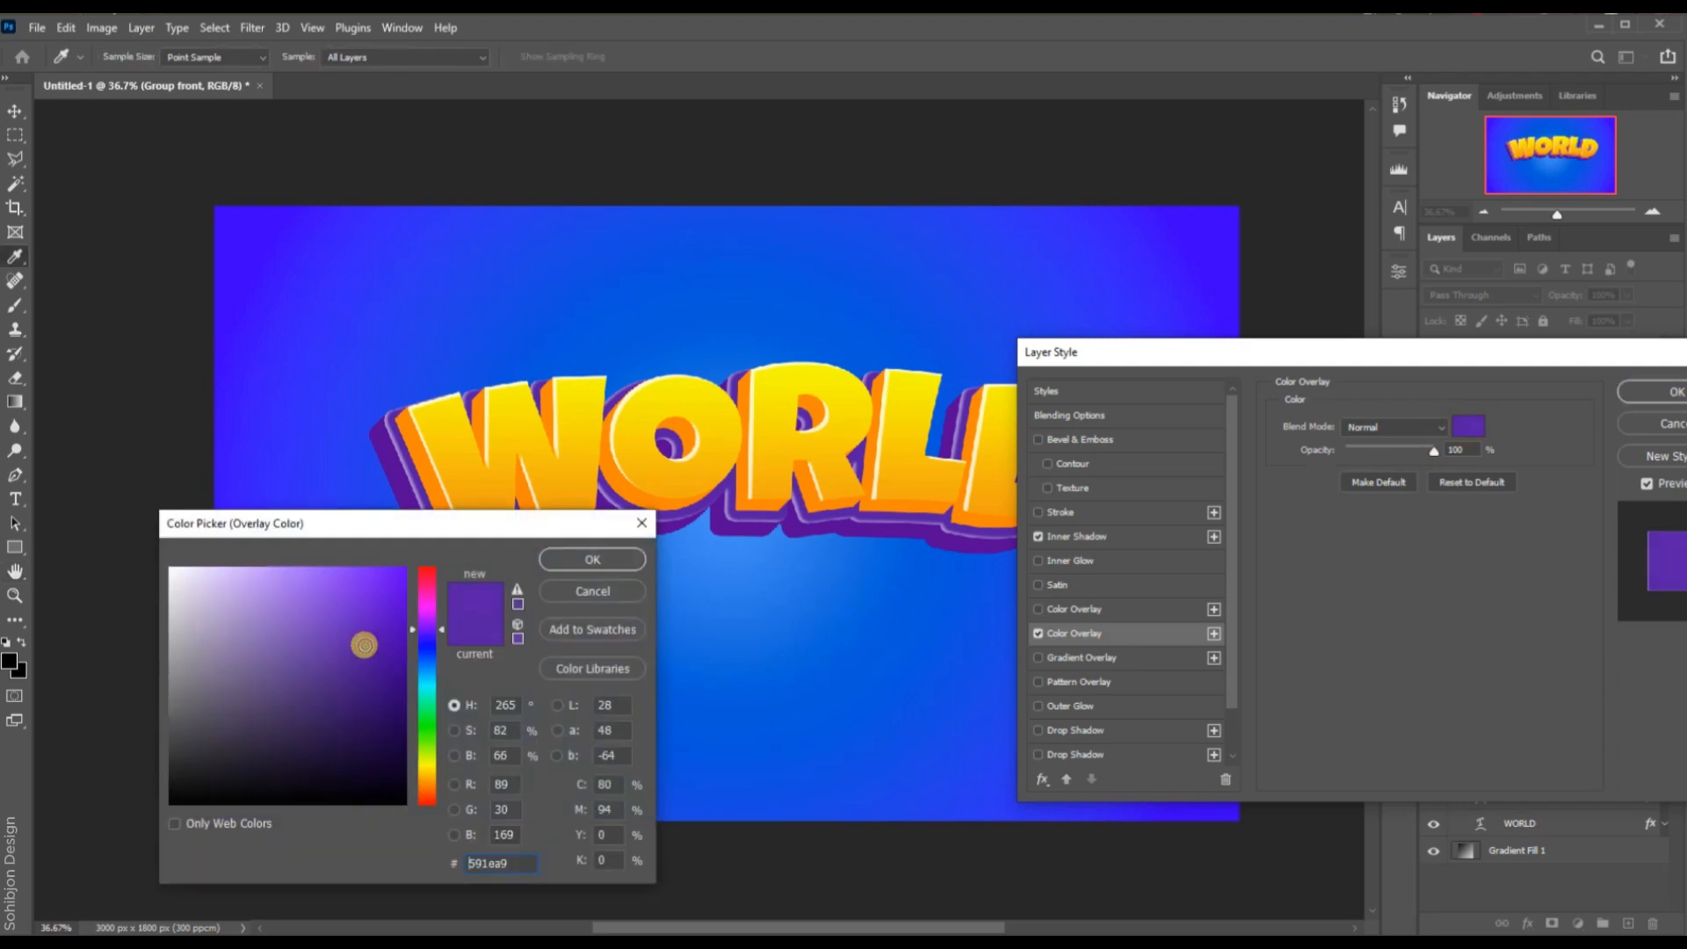
pyautogui.click(585, 563)
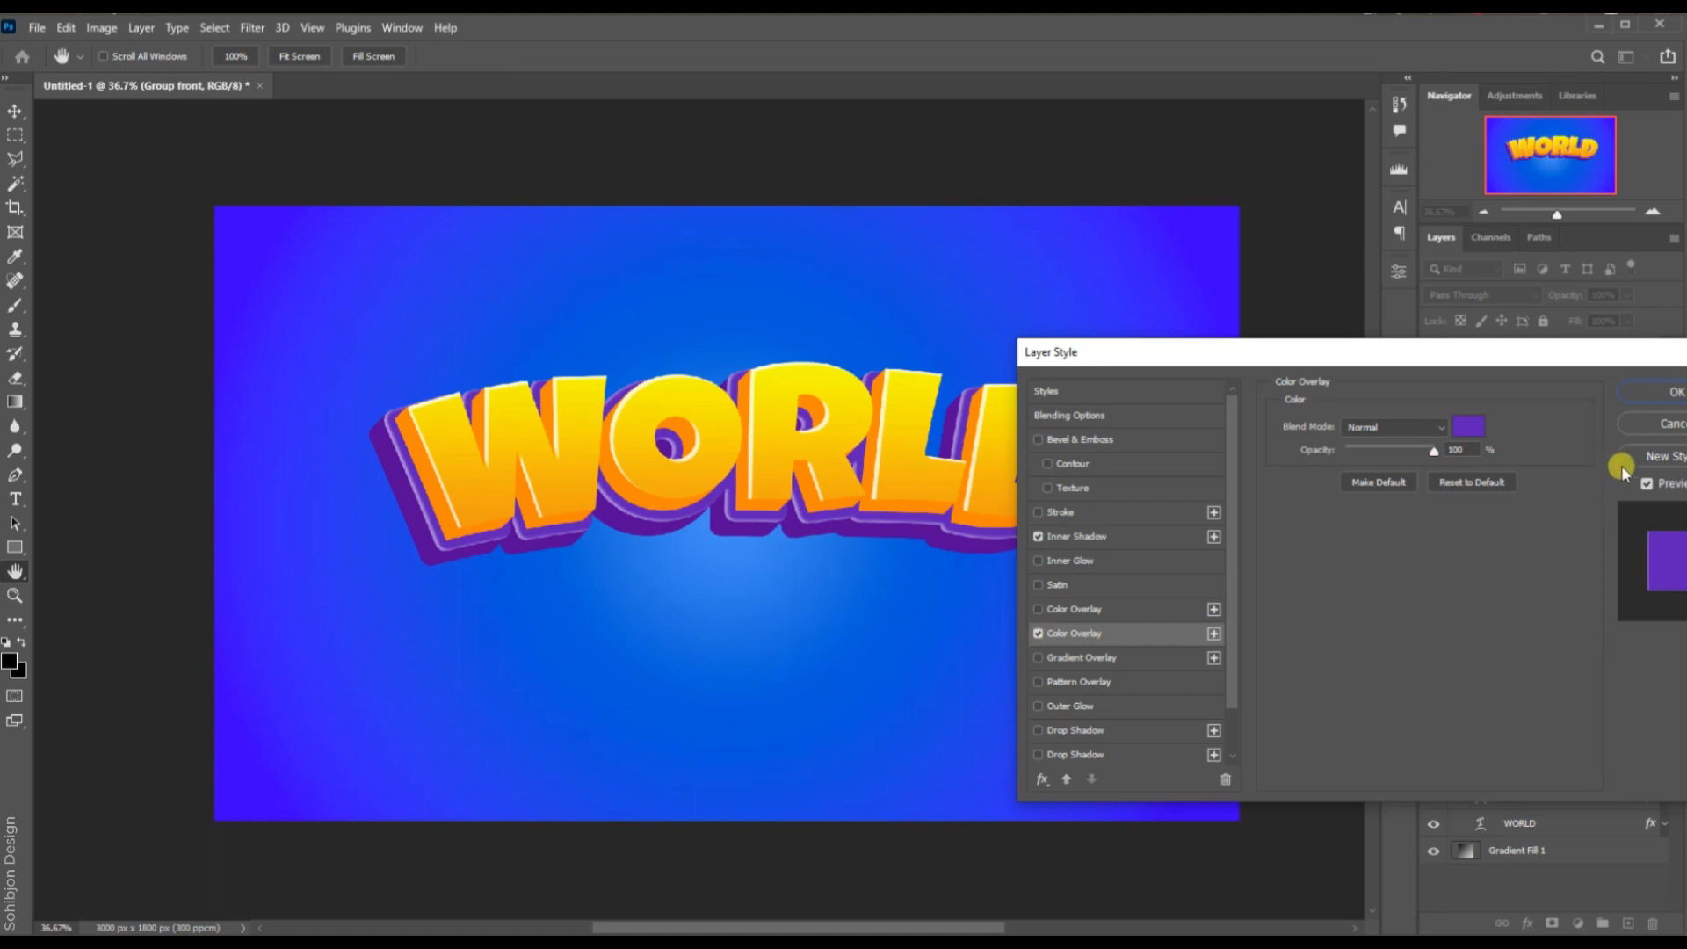
pyautogui.click(1666, 392)
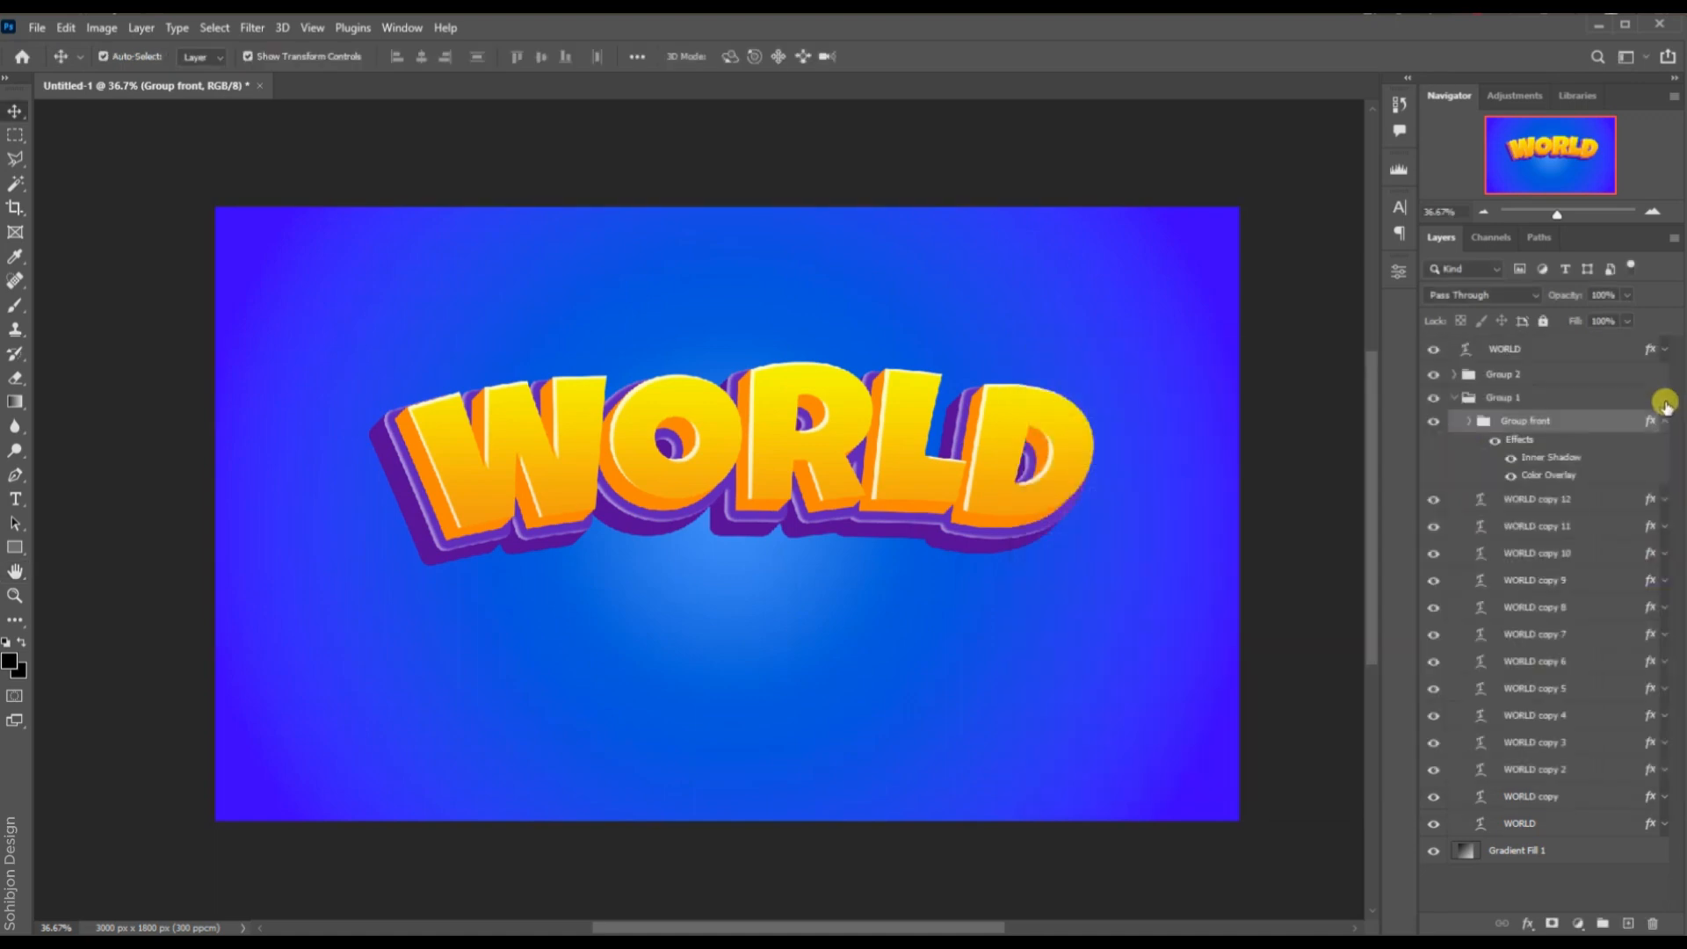
pyautogui.click(1665, 421)
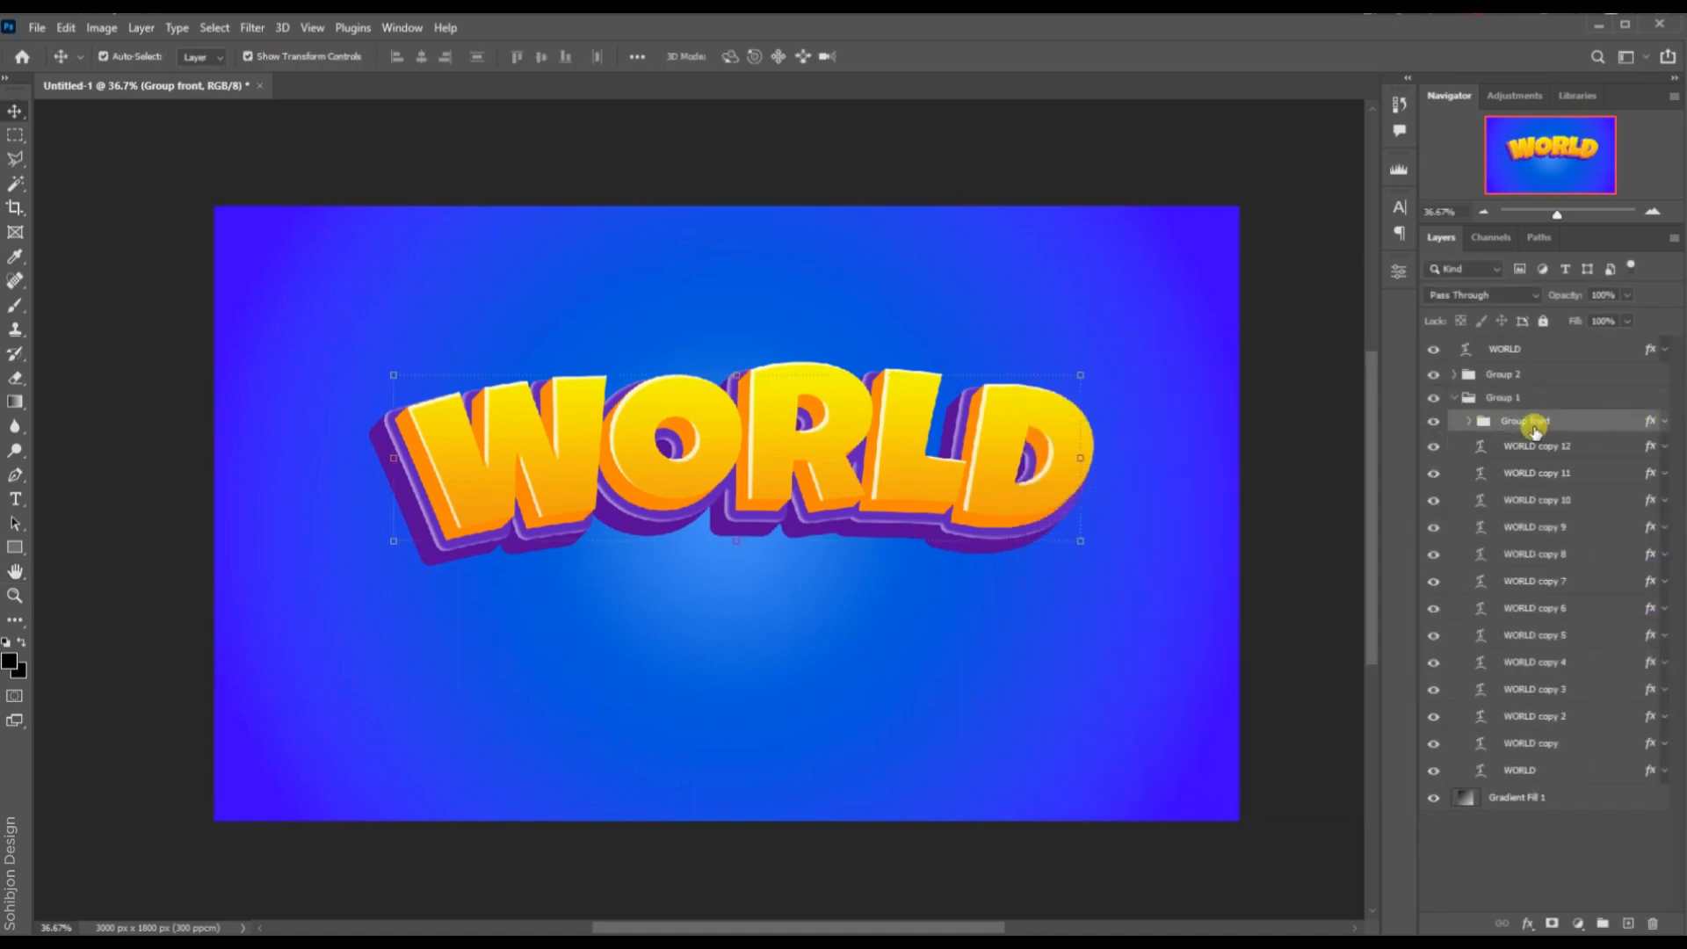
# Add a black Multiply Drop Shadow to Group 1 with 45% opacity, 26 px distance, 0% spread and 54 px size.
pyautogui.click(1455, 398)
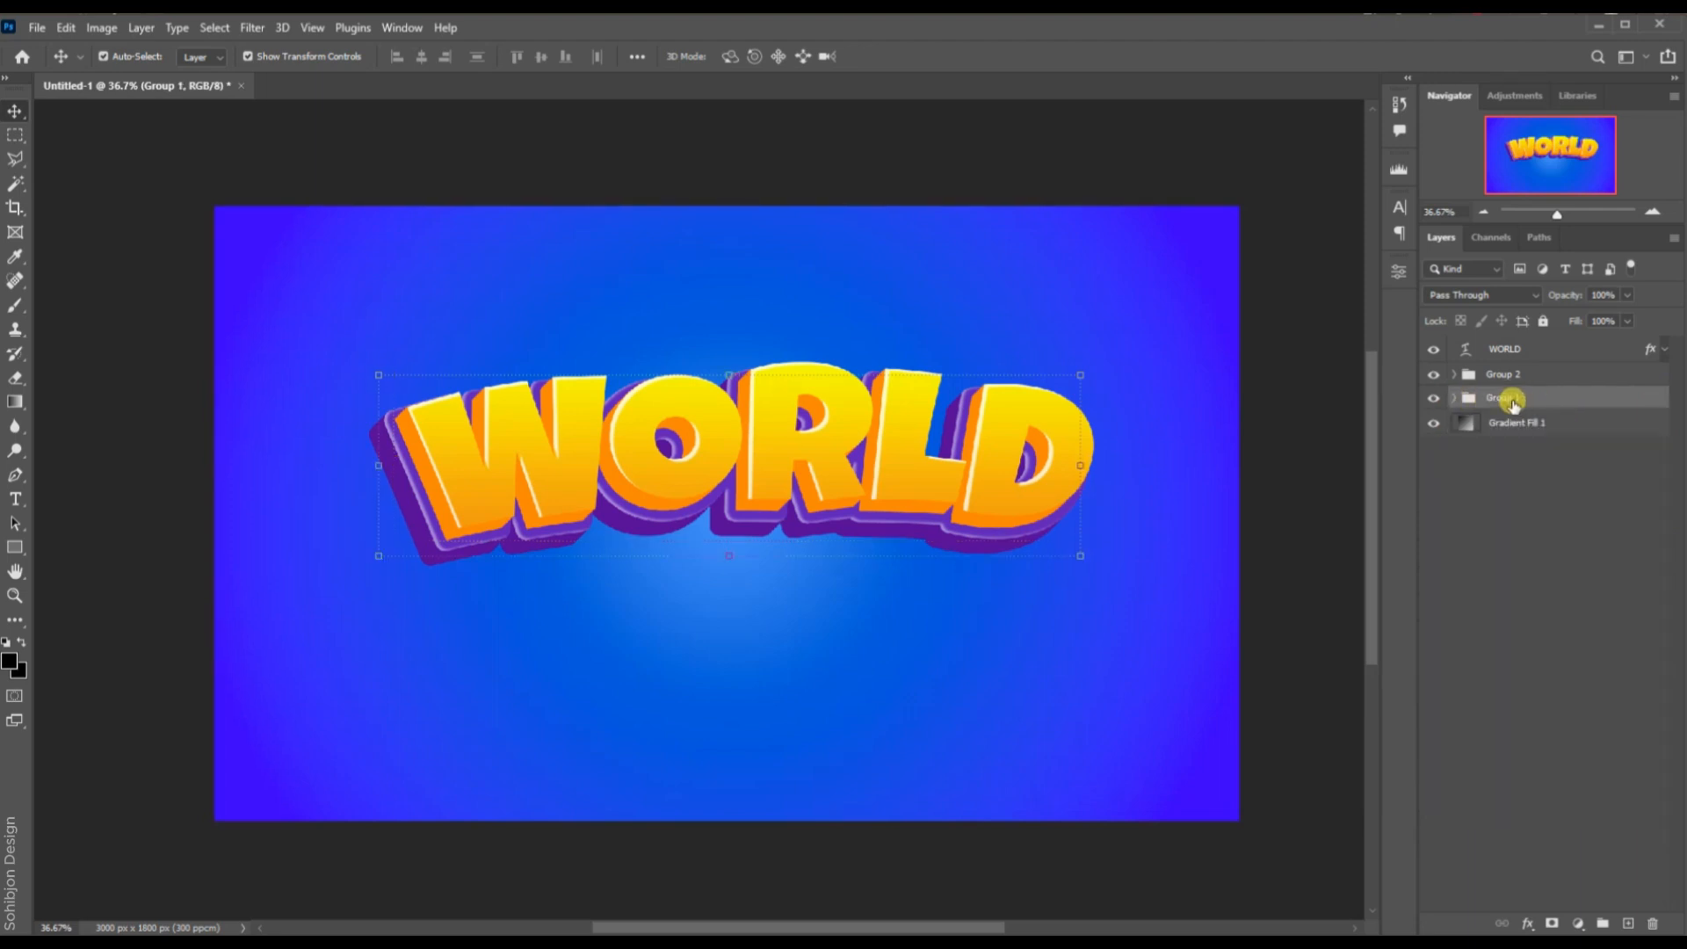
pyautogui.click(1532, 923)
pyautogui.click(1541, 898)
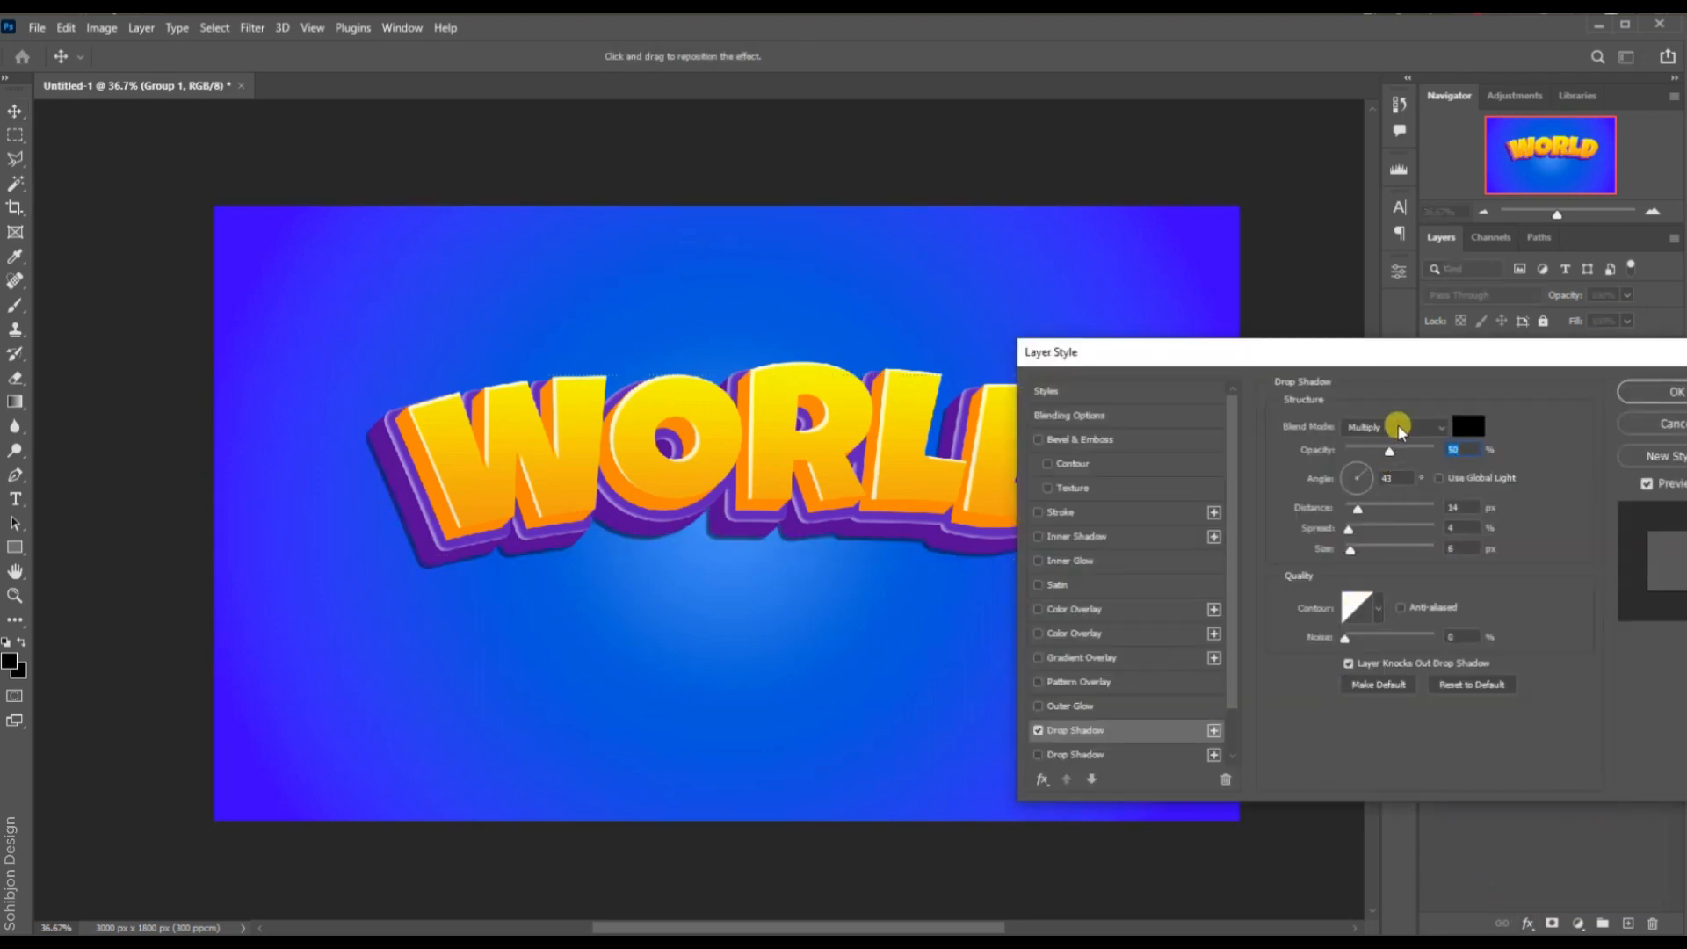
pyautogui.moveTo(1390, 453); pyautogui.dragTo(1385, 451)
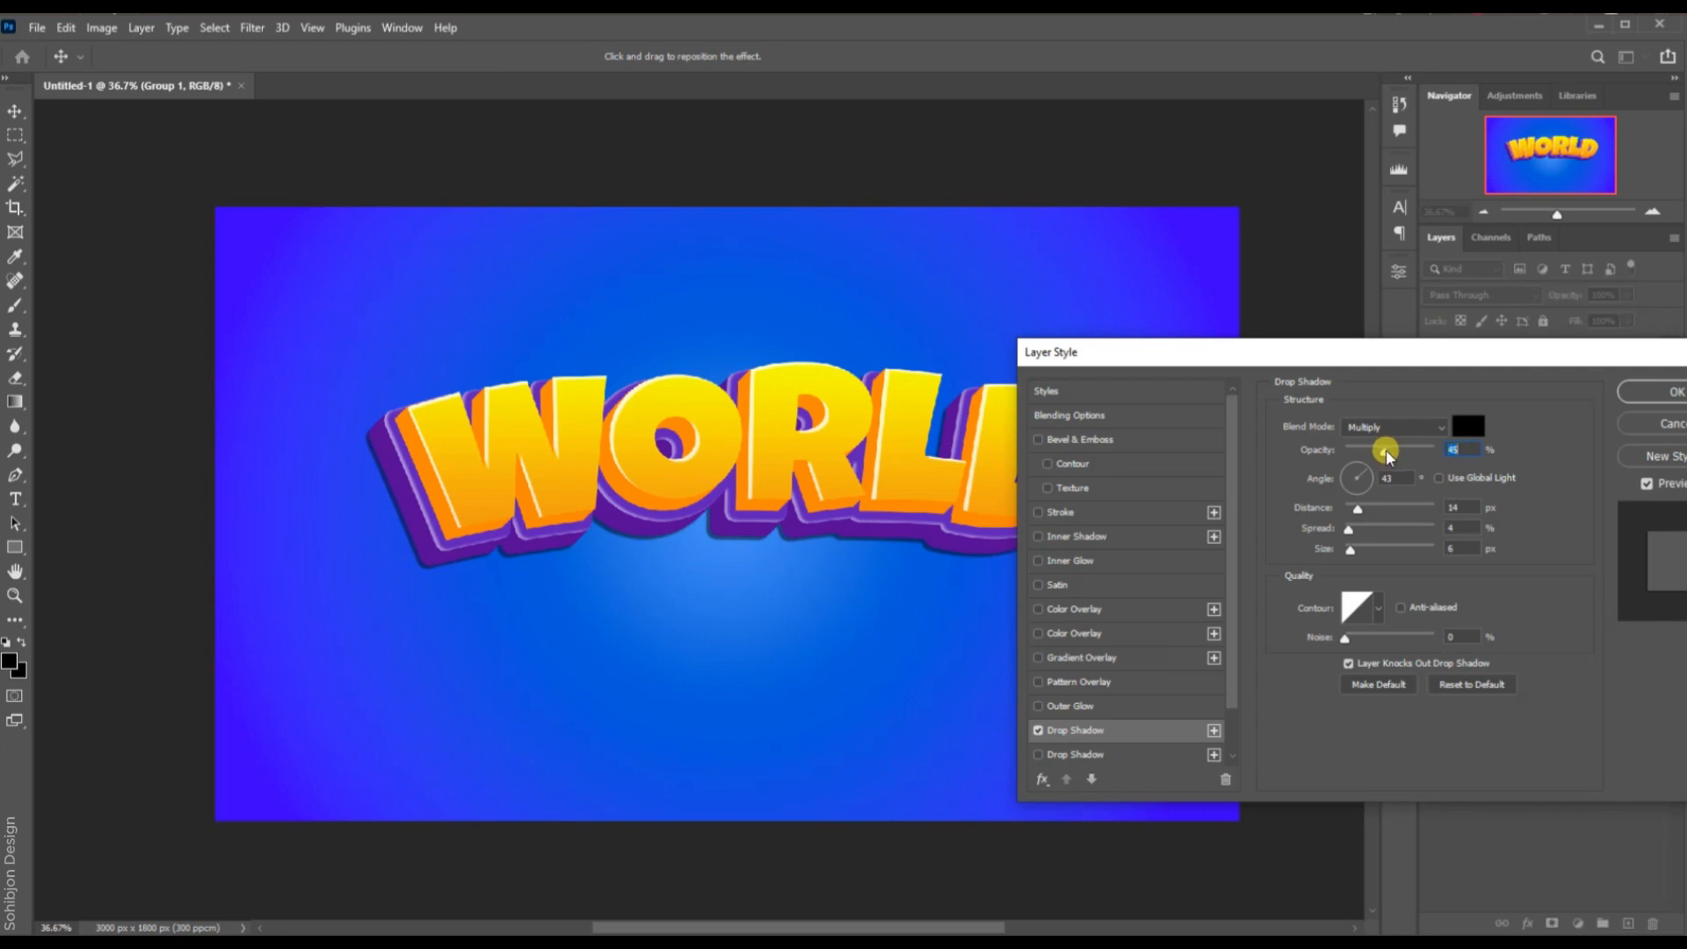
pyautogui.moveTo(1356, 511); pyautogui.dragTo(1370, 552)
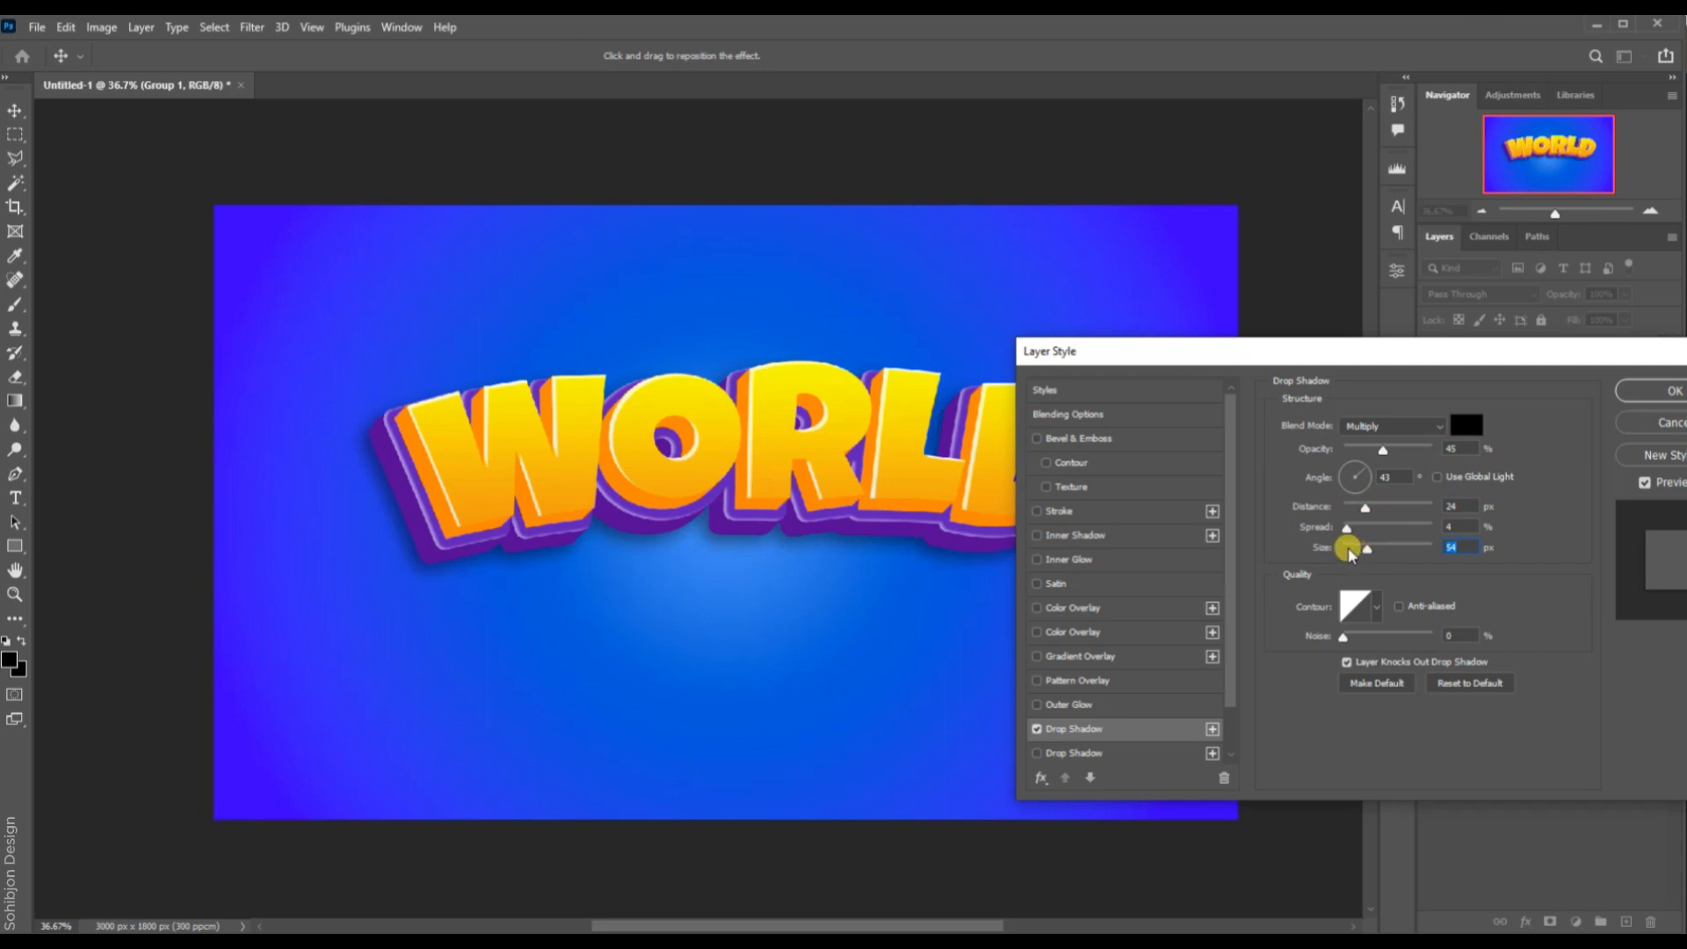
pyautogui.moveTo(1347, 527)
pyautogui.mouseDown()
pyautogui.moveTo(1318, 529)
pyautogui.moveTo(1368, 514)
pyautogui.mouseUp()
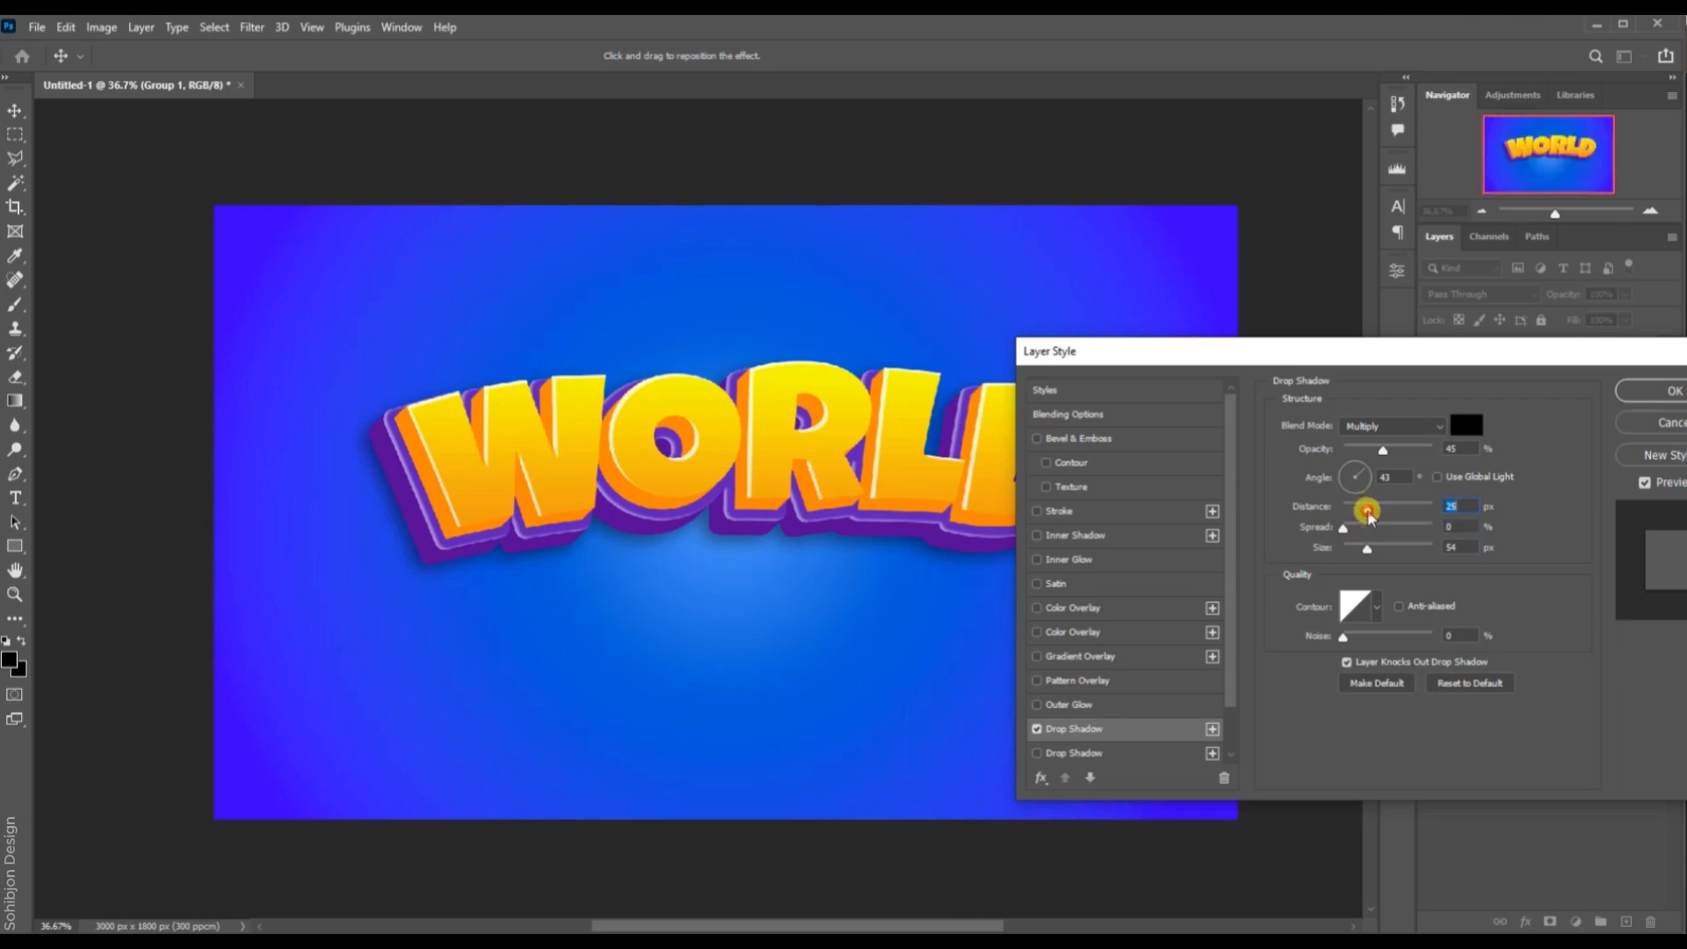
pyautogui.moveTo(1369, 513); pyautogui.dragTo(1367, 525)
# Add a second black Multiply Drop Shadow to Group 1 with 81% opacity, 140° angle, 26 px distance and 32 px size.
pyautogui.click(1211, 728)
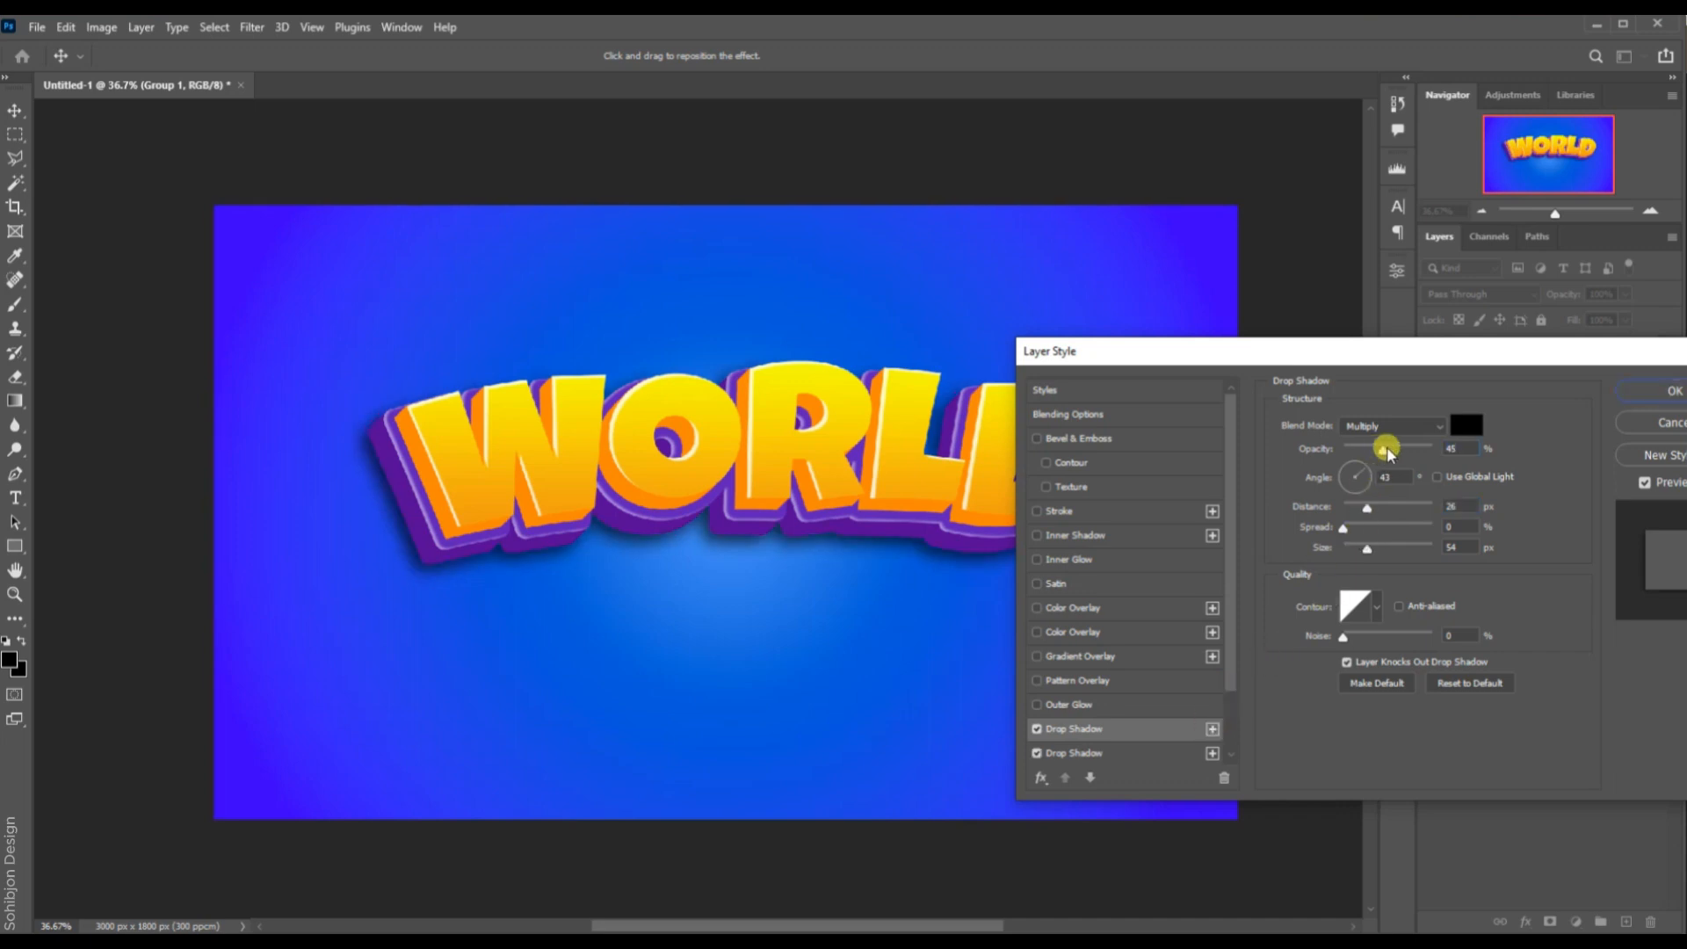
pyautogui.moveTo(1391, 452); pyautogui.dragTo(1408, 455)
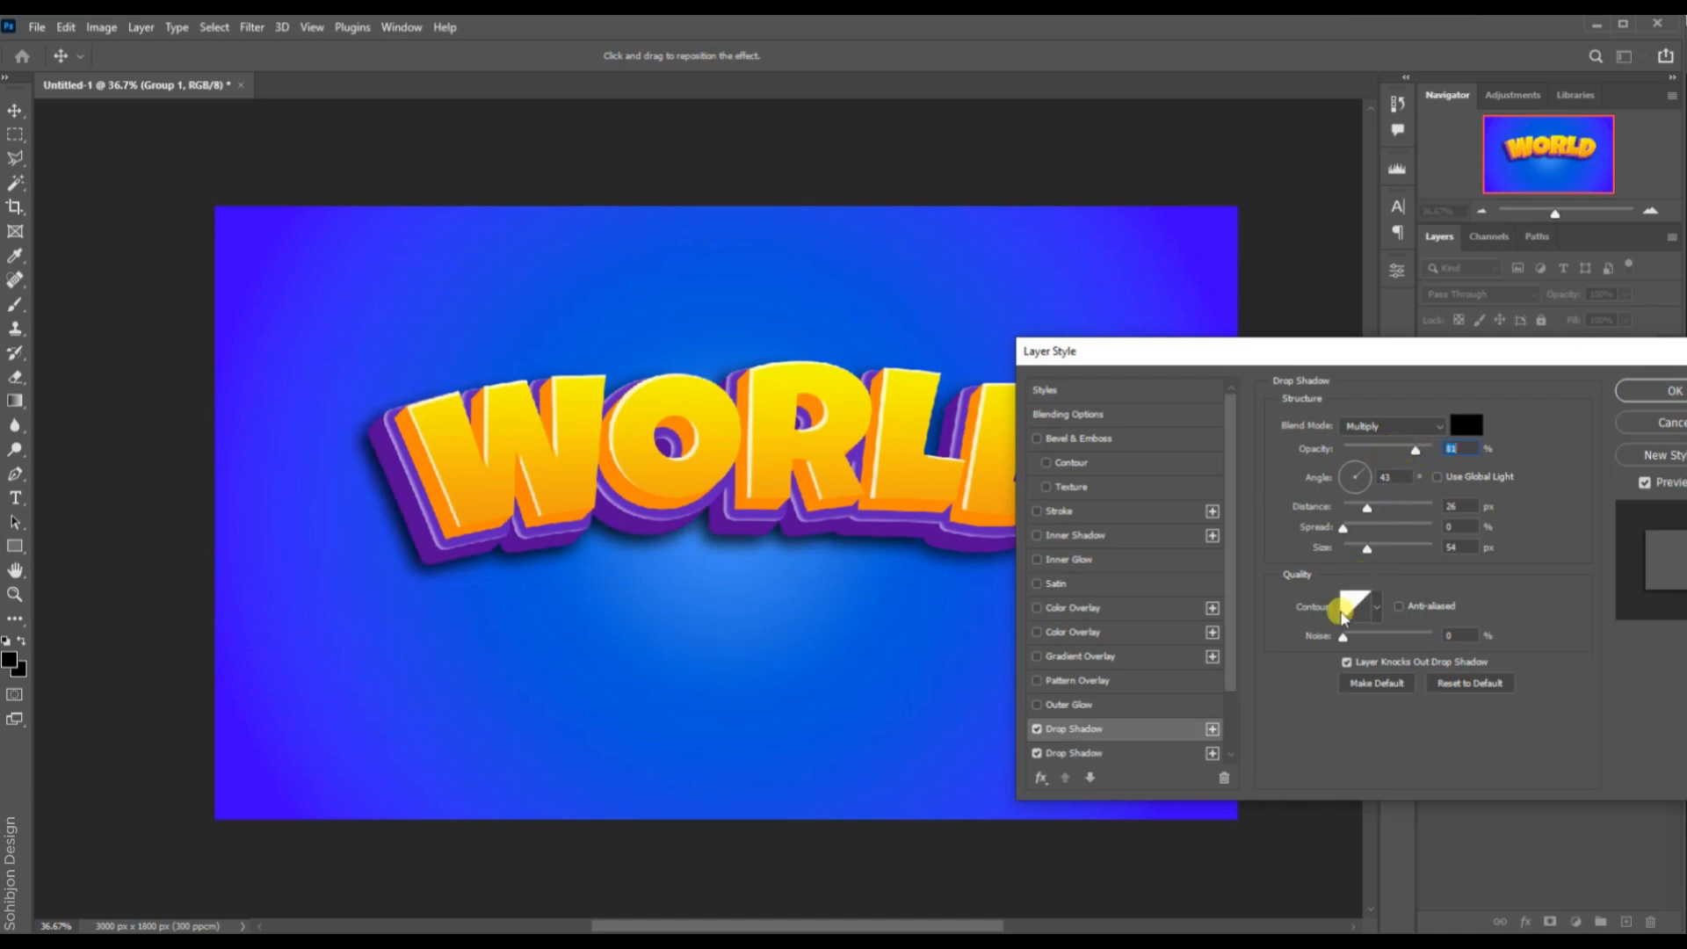
pyautogui.moveTo(1362, 551)
pyautogui.mouseDown()
pyautogui.moveTo(1348, 552)
pyautogui.moveTo(1366, 557)
pyautogui.mouseUp()
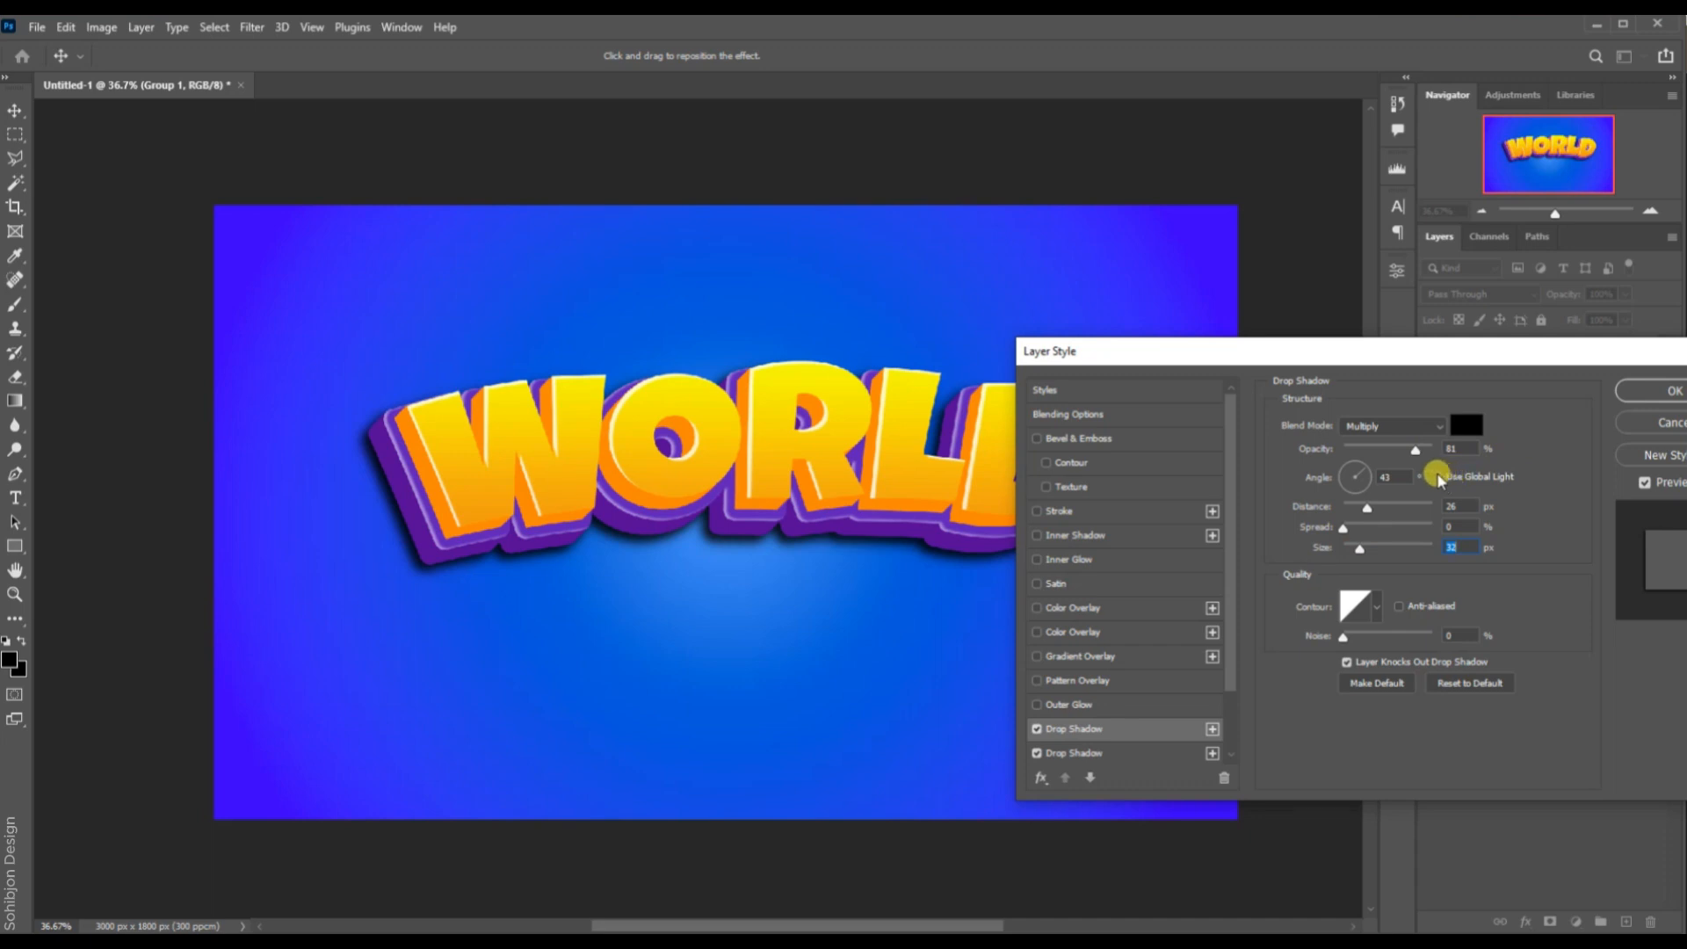
pyautogui.moveTo(1363, 463); pyautogui.dragTo(1343, 473)
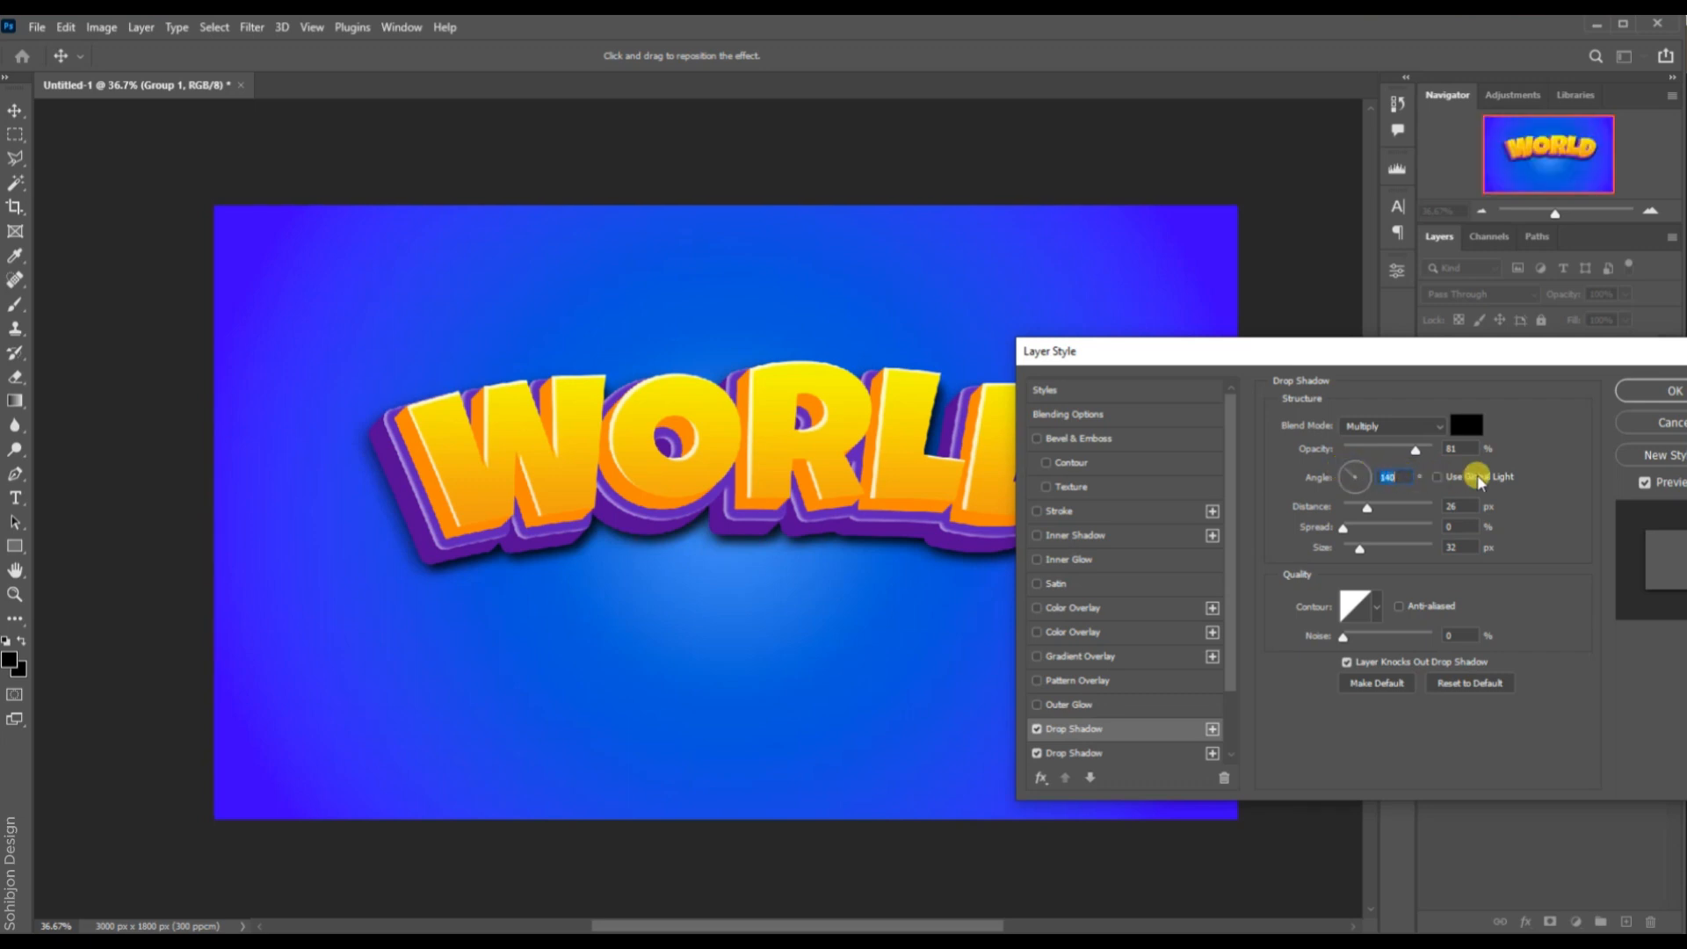
pyautogui.click(1649, 397)
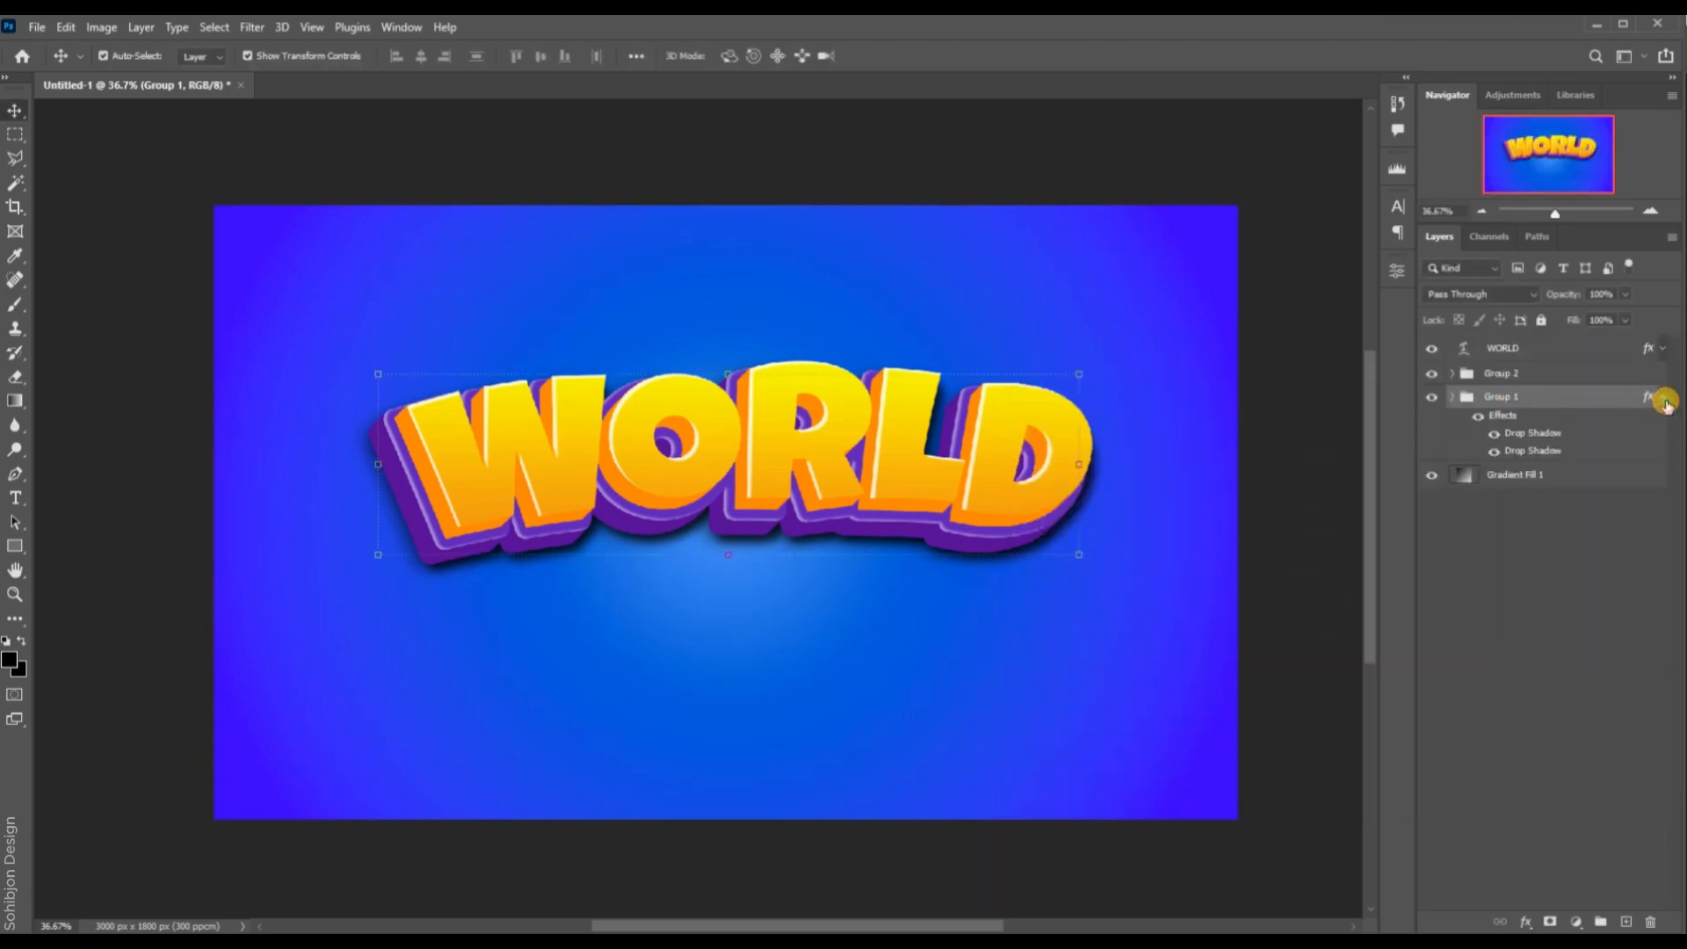
pyautogui.click(1665, 401)
# Add a black Multiply Drop Shadow to Group 2 with 49% opacity, 19 px distance and 4 px size.
pyautogui.click(1535, 376)
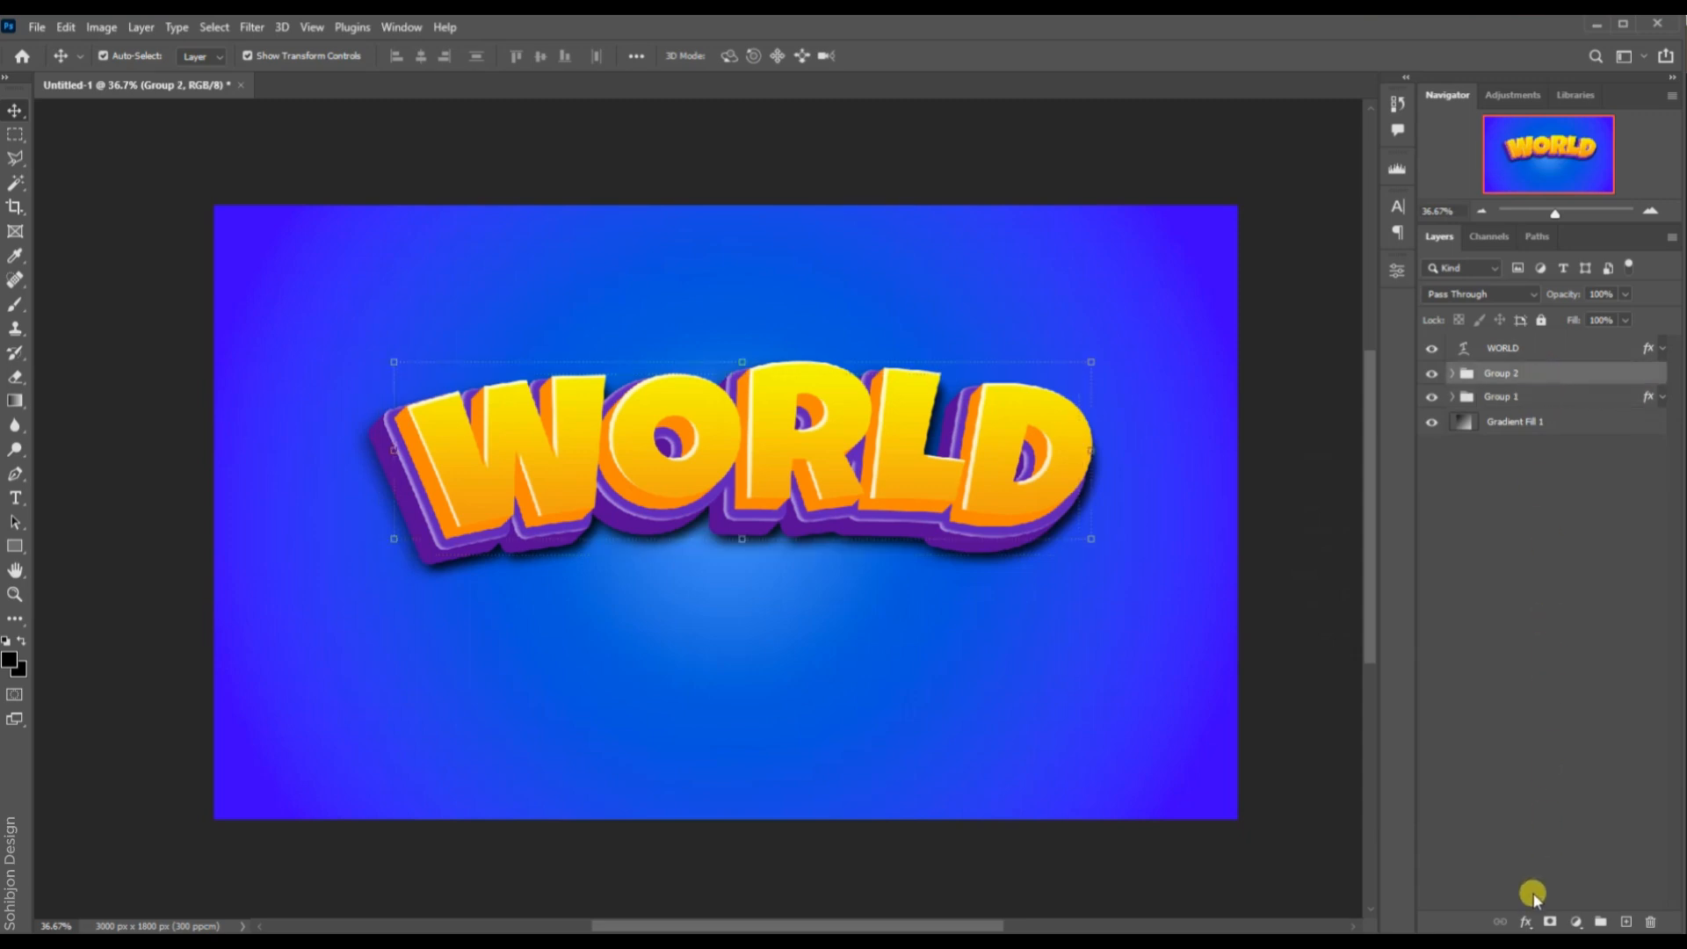
pyautogui.click(1527, 921)
pyautogui.click(1460, 882)
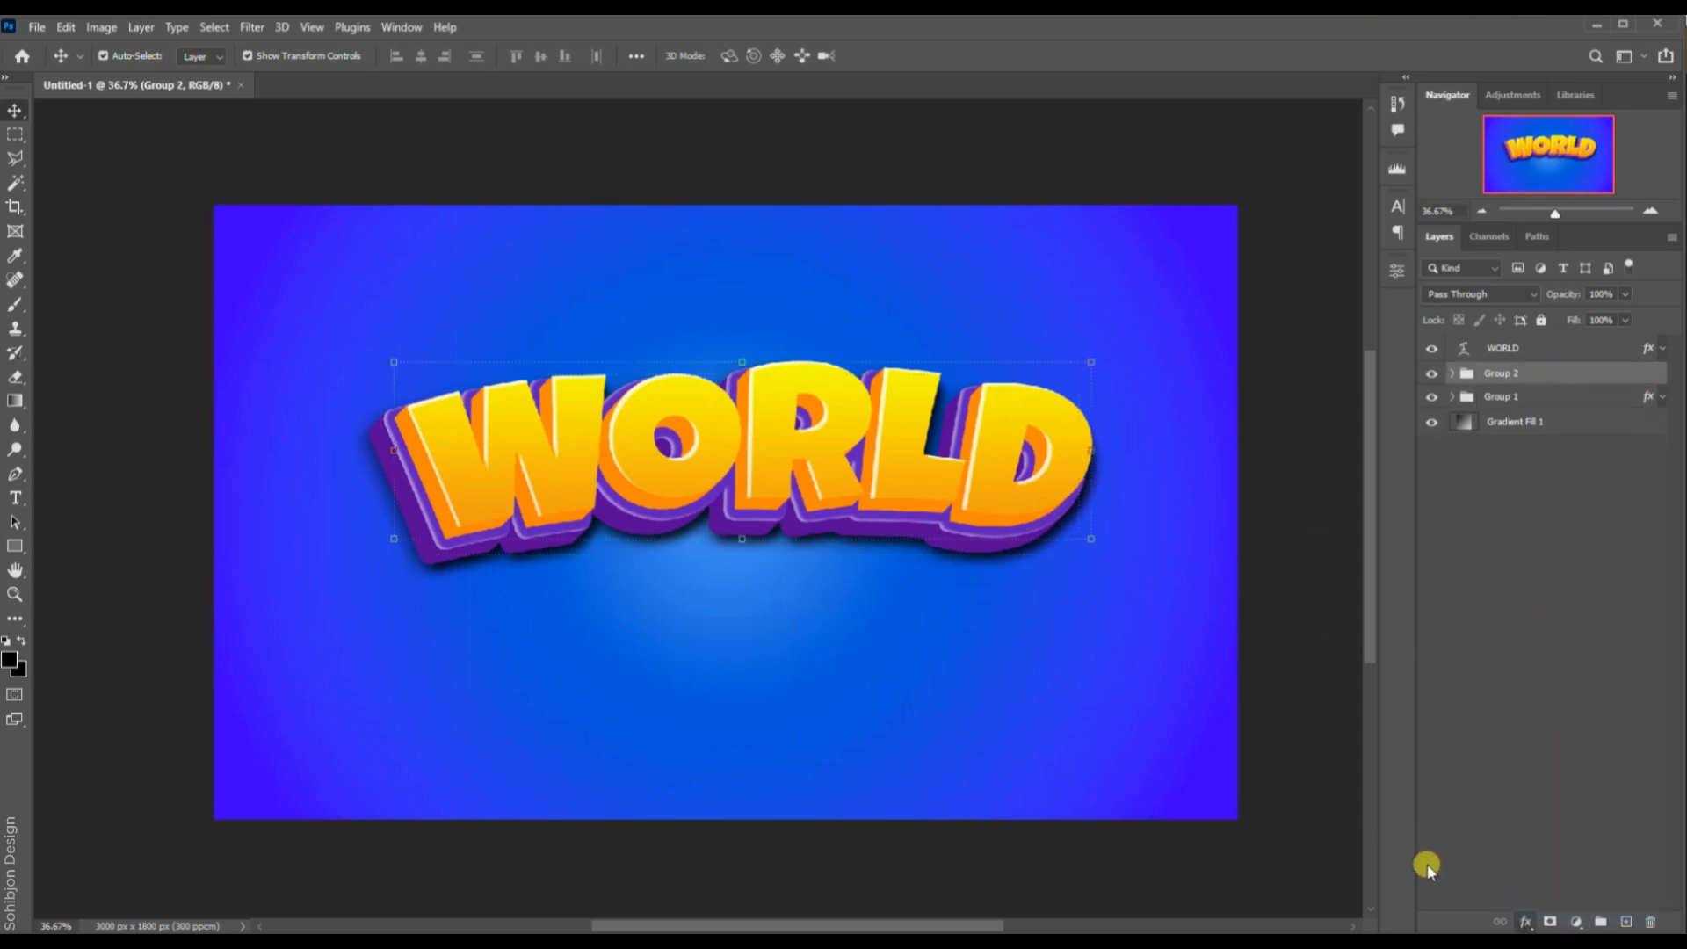
pyautogui.moveTo(1387, 448)
pyautogui.mouseDown()
pyautogui.moveTo(1401, 448)
pyautogui.moveTo(1386, 452)
pyautogui.mouseUp()
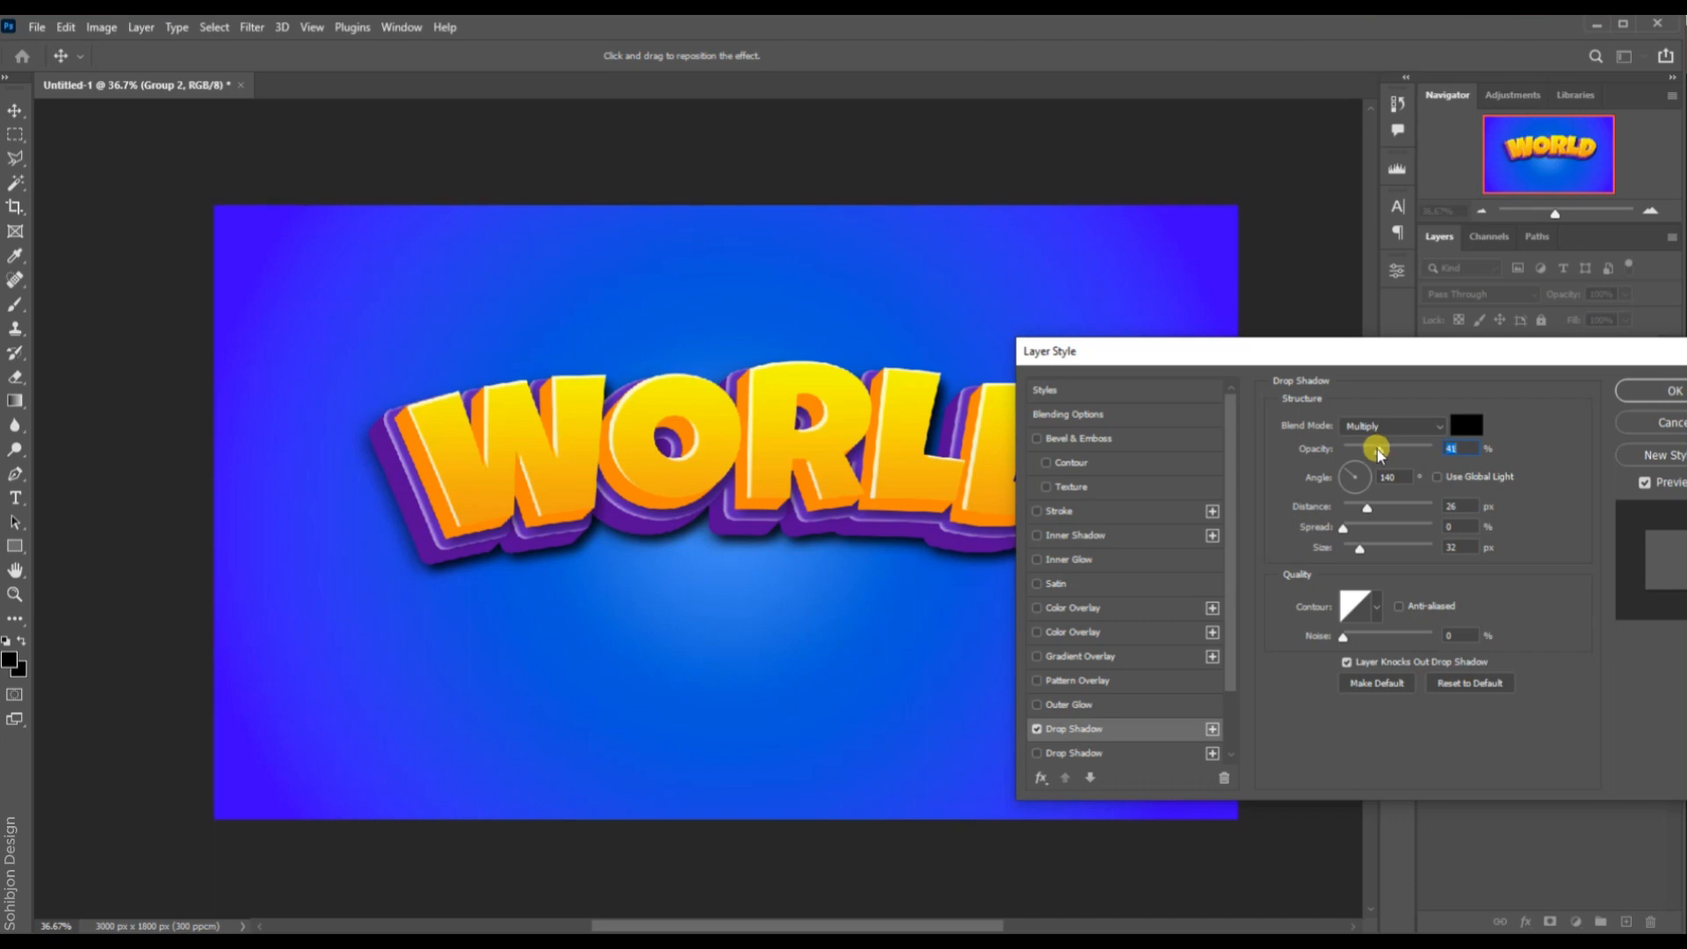
pyautogui.moveTo(1378, 452); pyautogui.dragTo(1387, 450)
pyautogui.moveTo(1364, 550); pyautogui.dragTo(1349, 547)
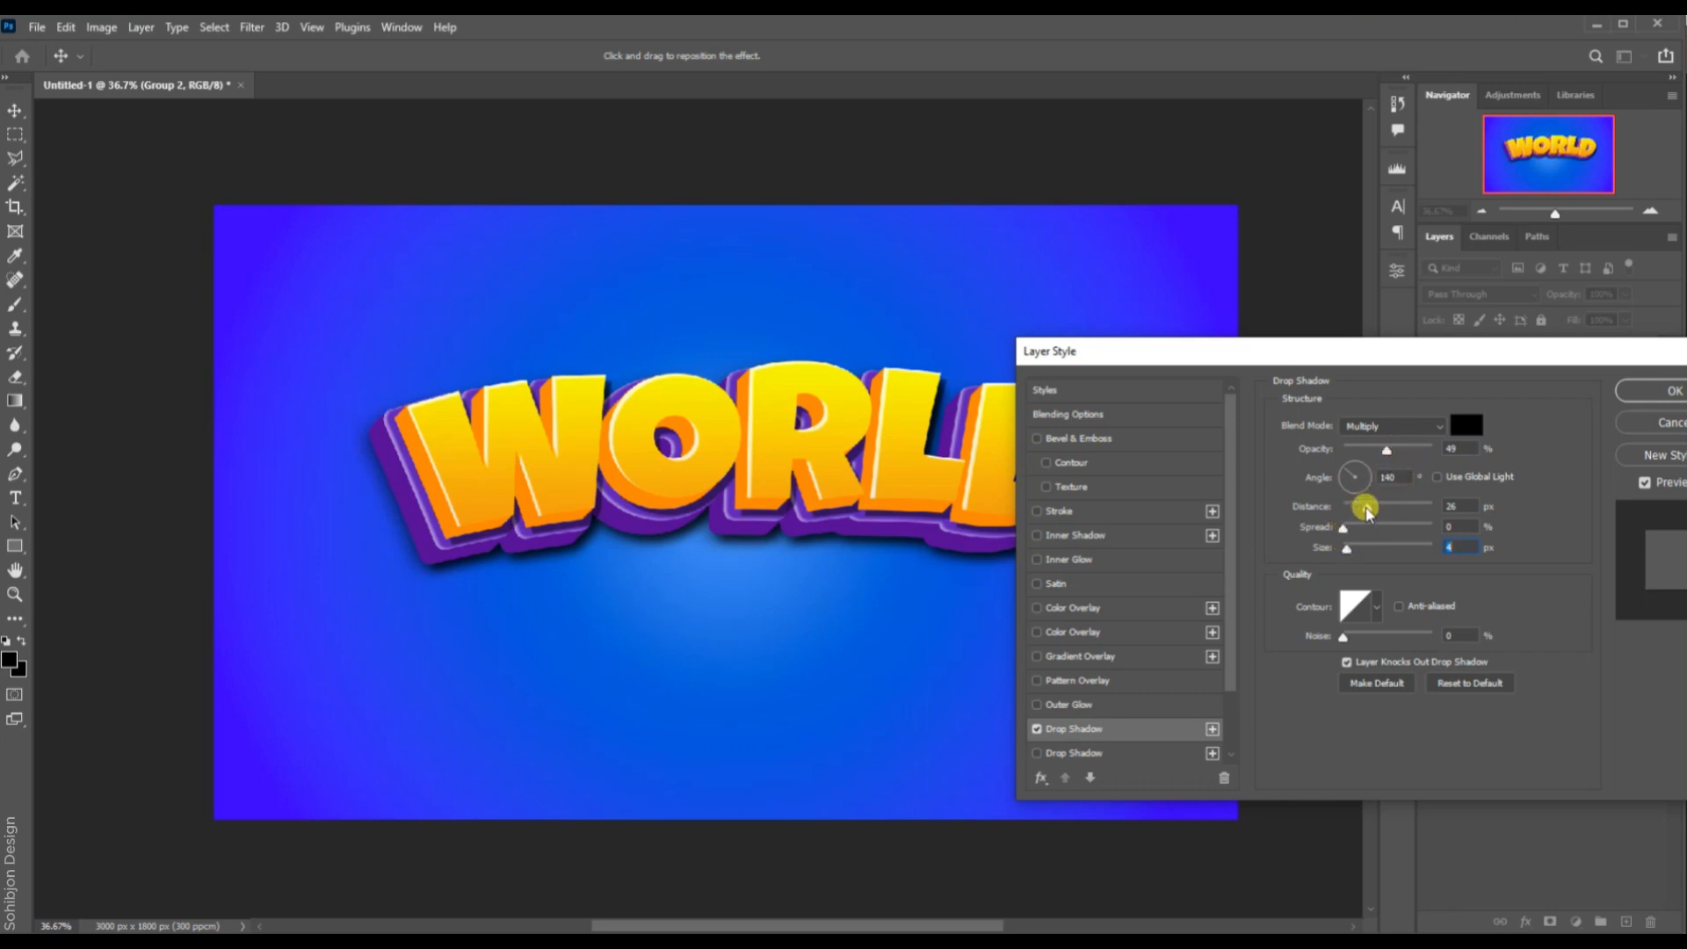
pyautogui.moveTo(1367, 510); pyautogui.dragTo(1361, 509)
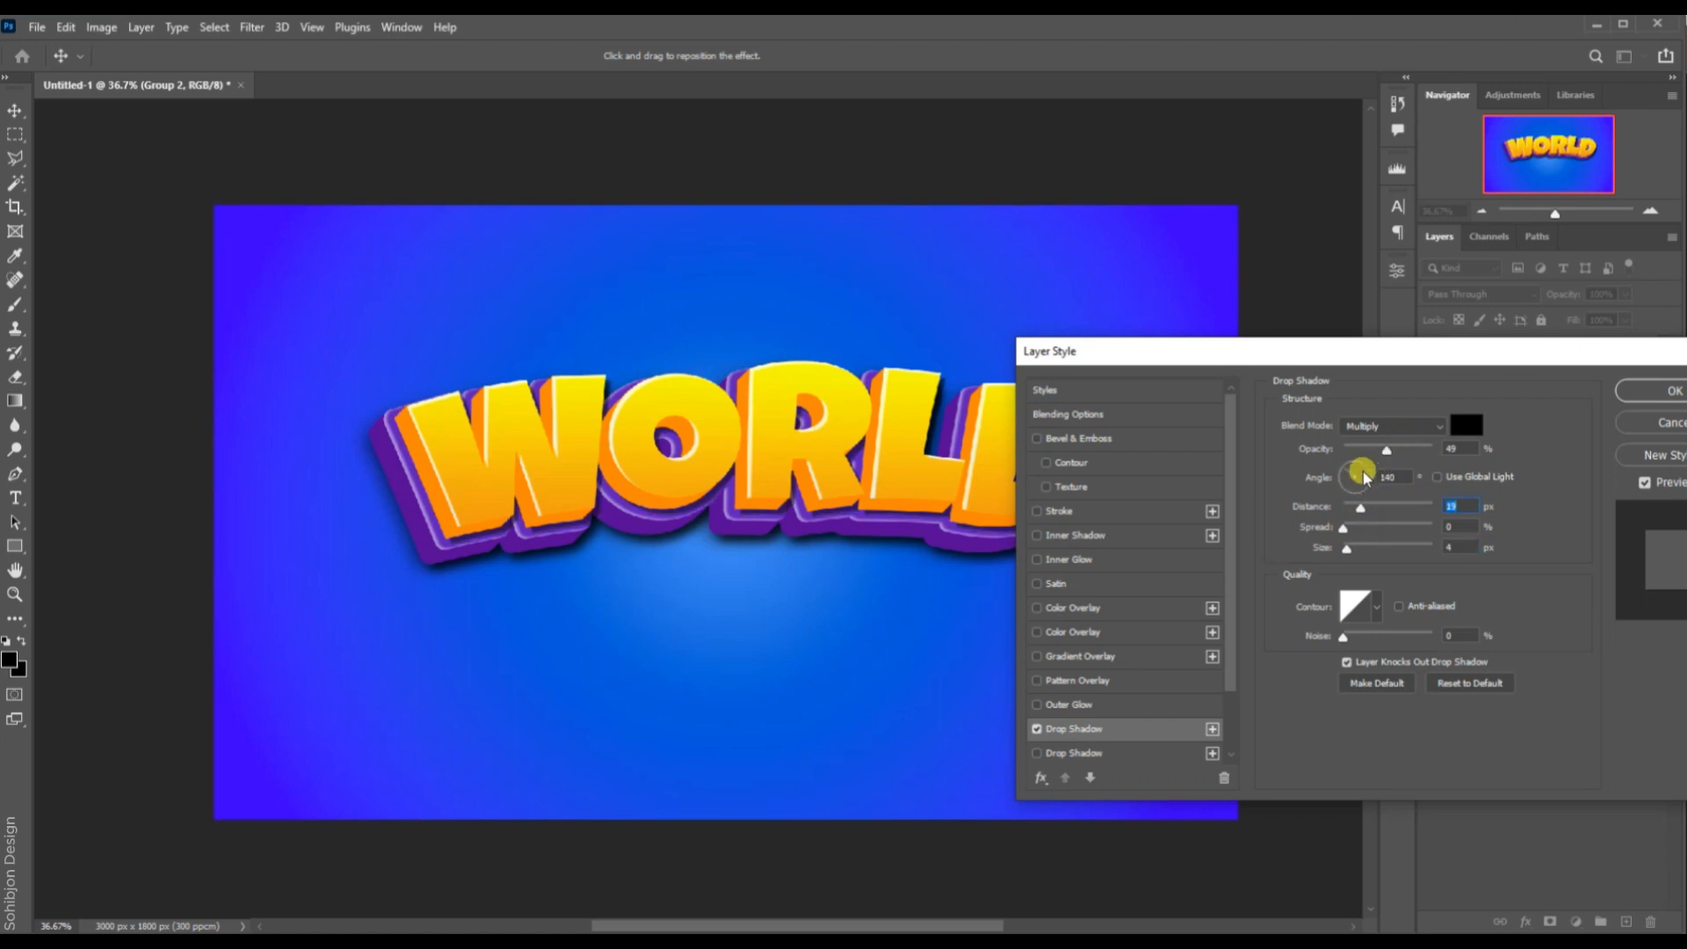
# Try a near-vertical angle of about 90° and a 21 px size for Group 2's Drop Shadow, without global light.
pyautogui.click(1438, 476)
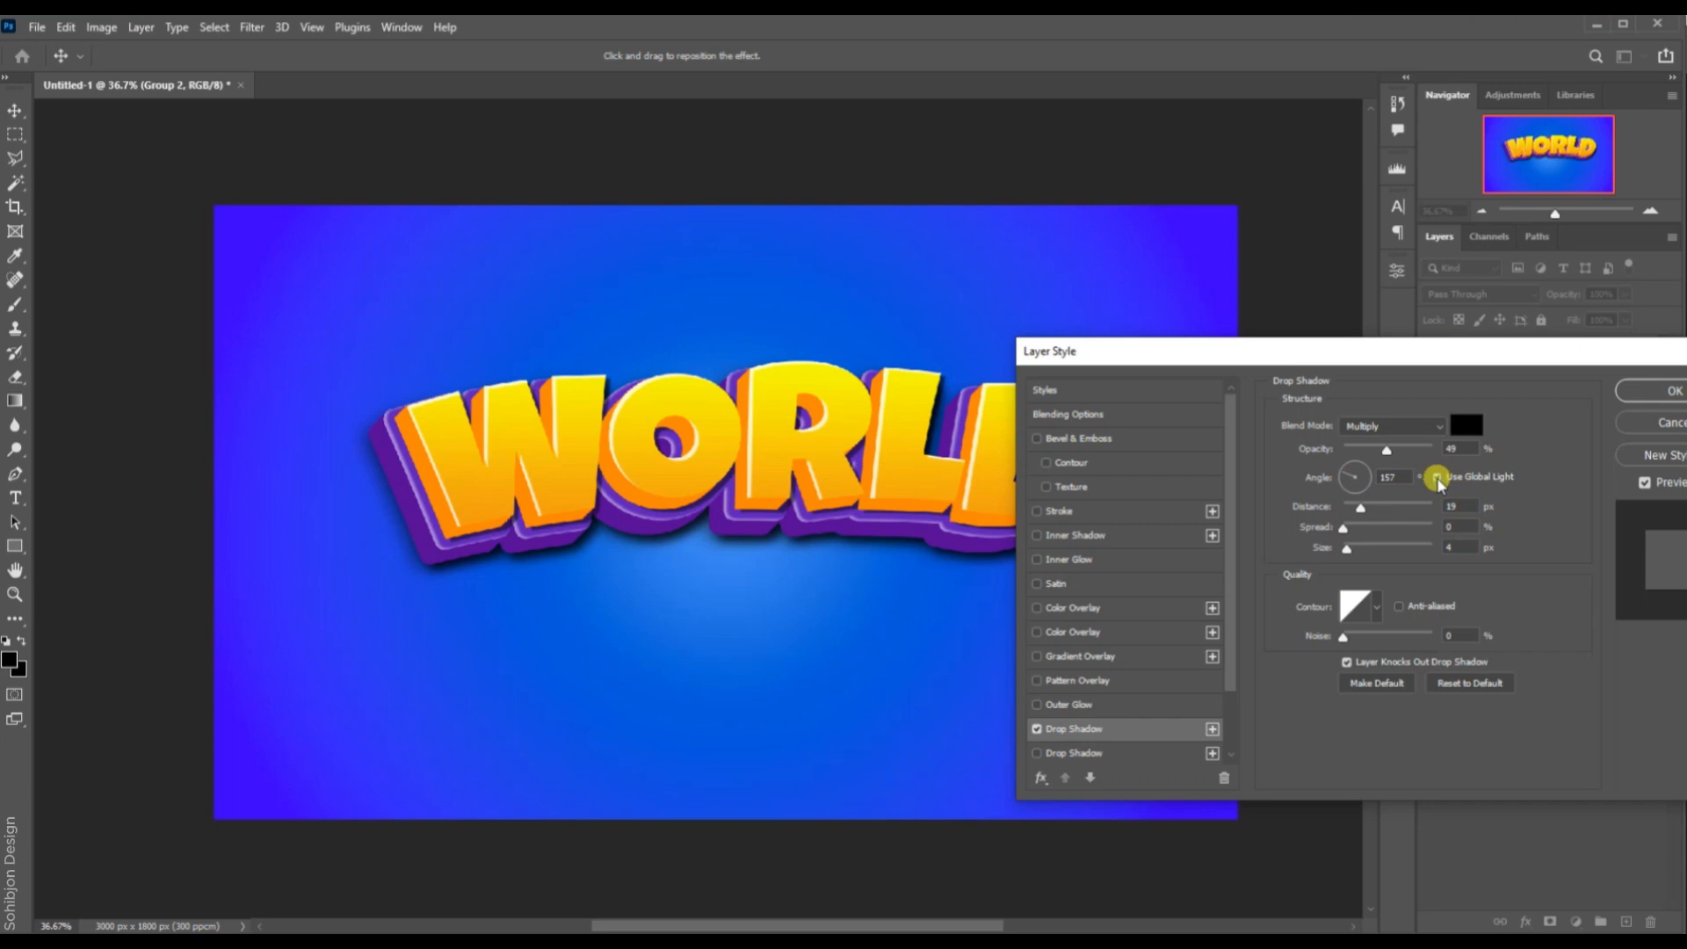
pyautogui.click(1438, 477)
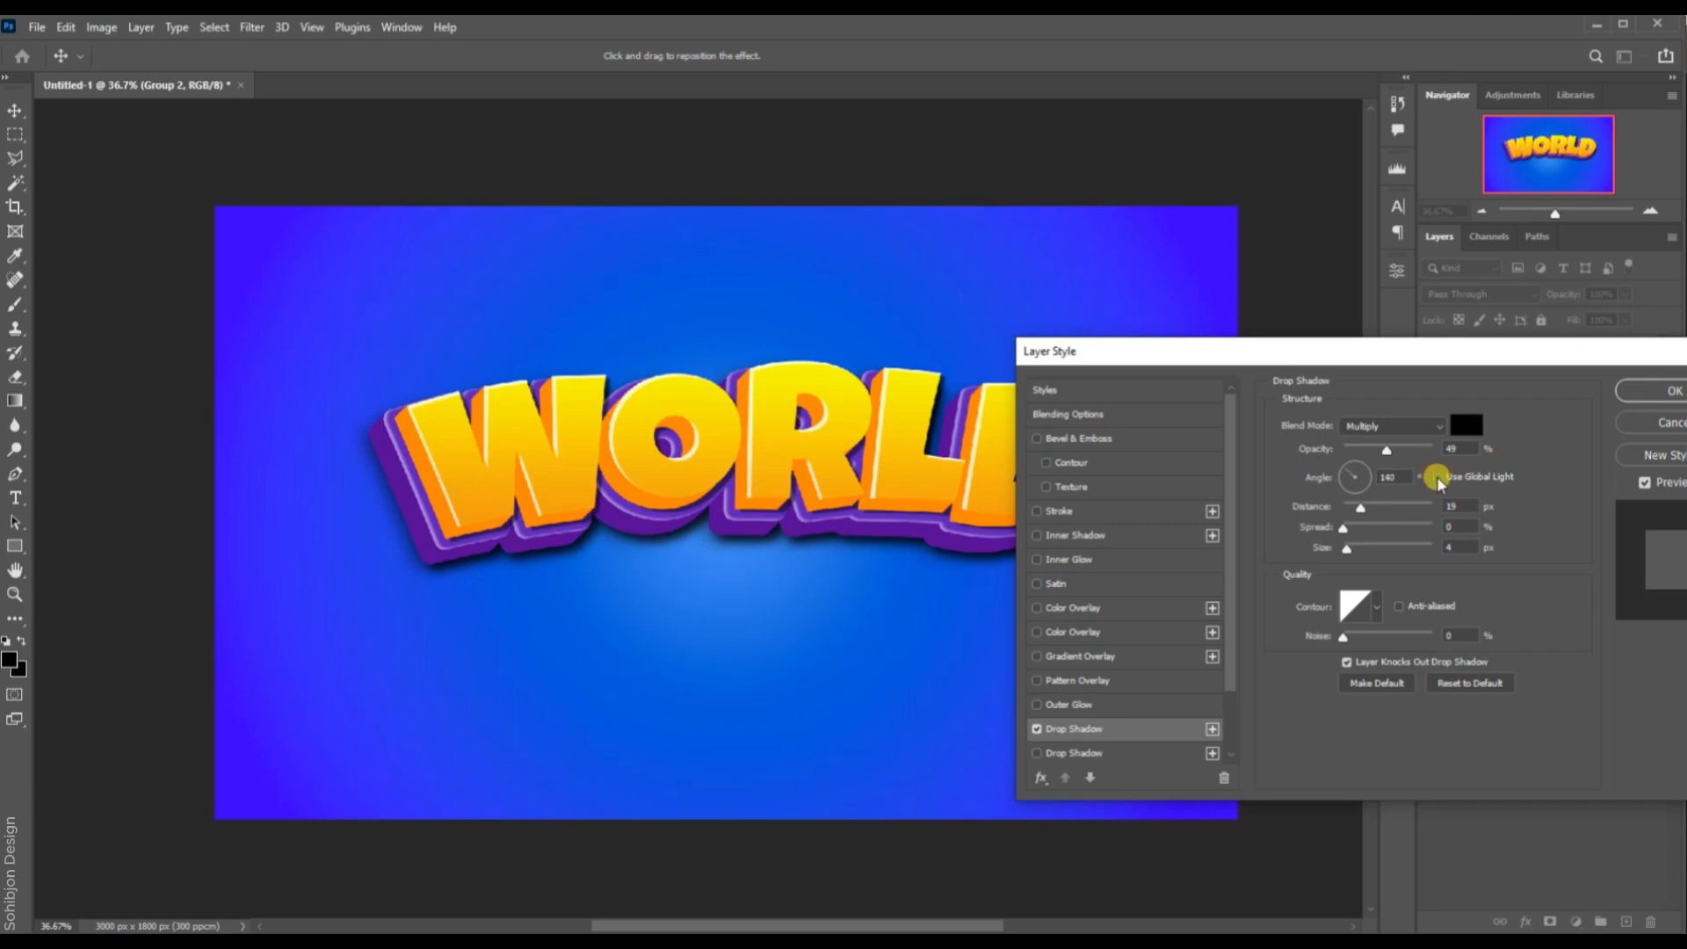
pyautogui.click(1354, 473)
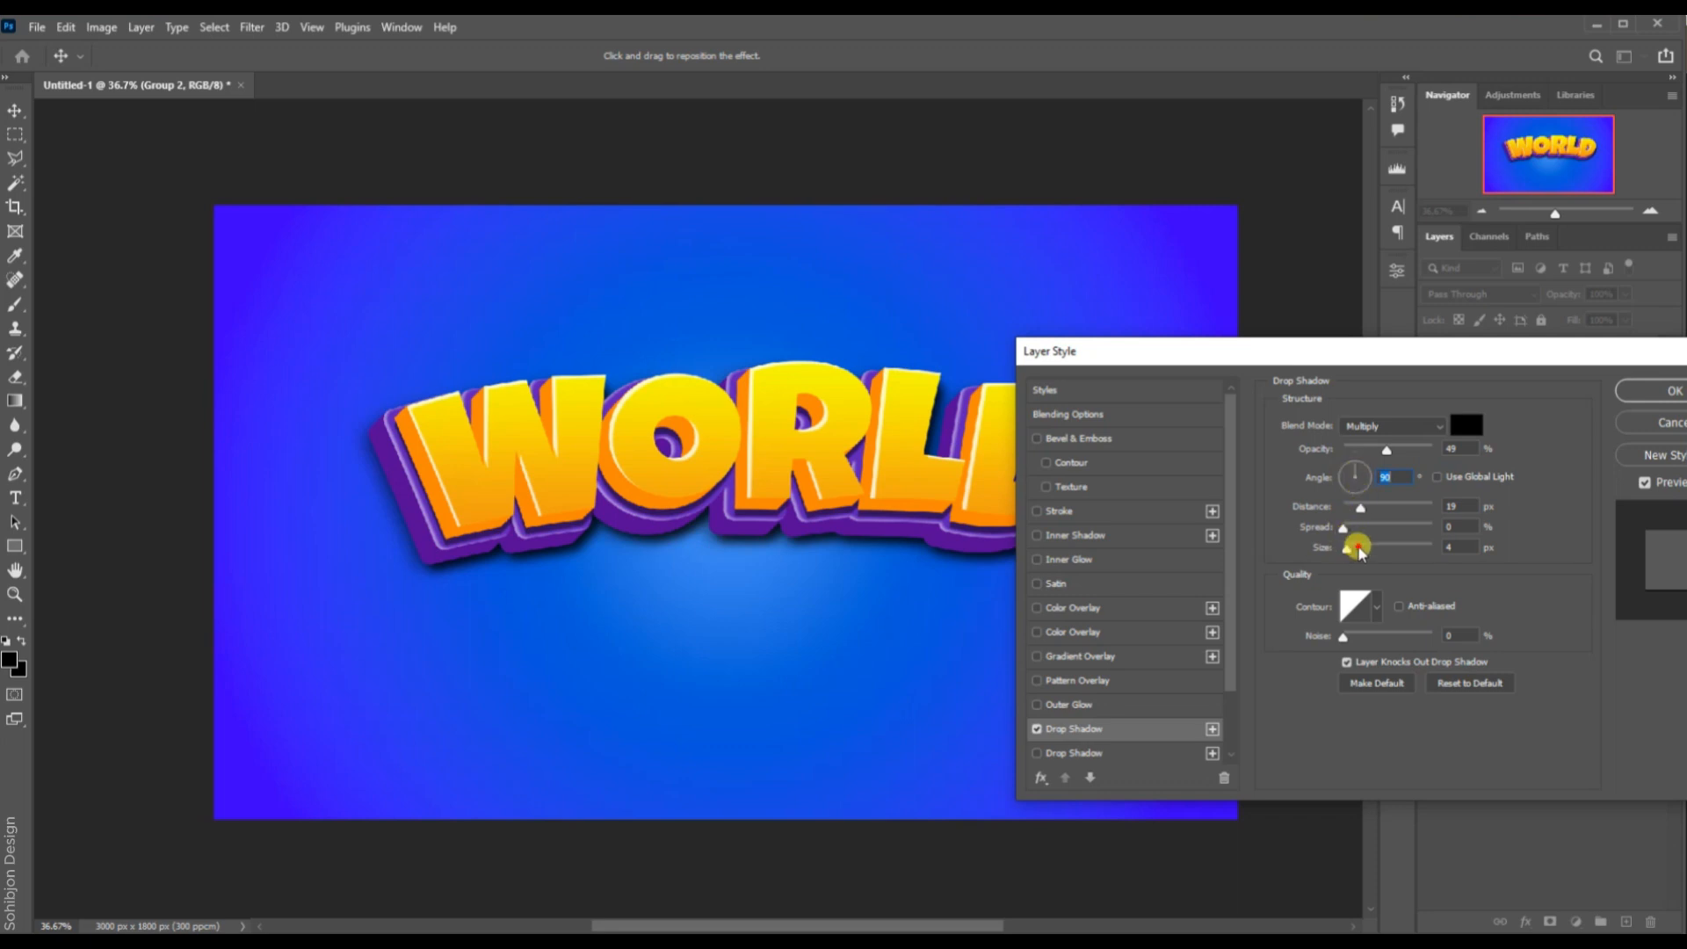
pyautogui.moveTo(1347, 548); pyautogui.dragTo(1351, 549)
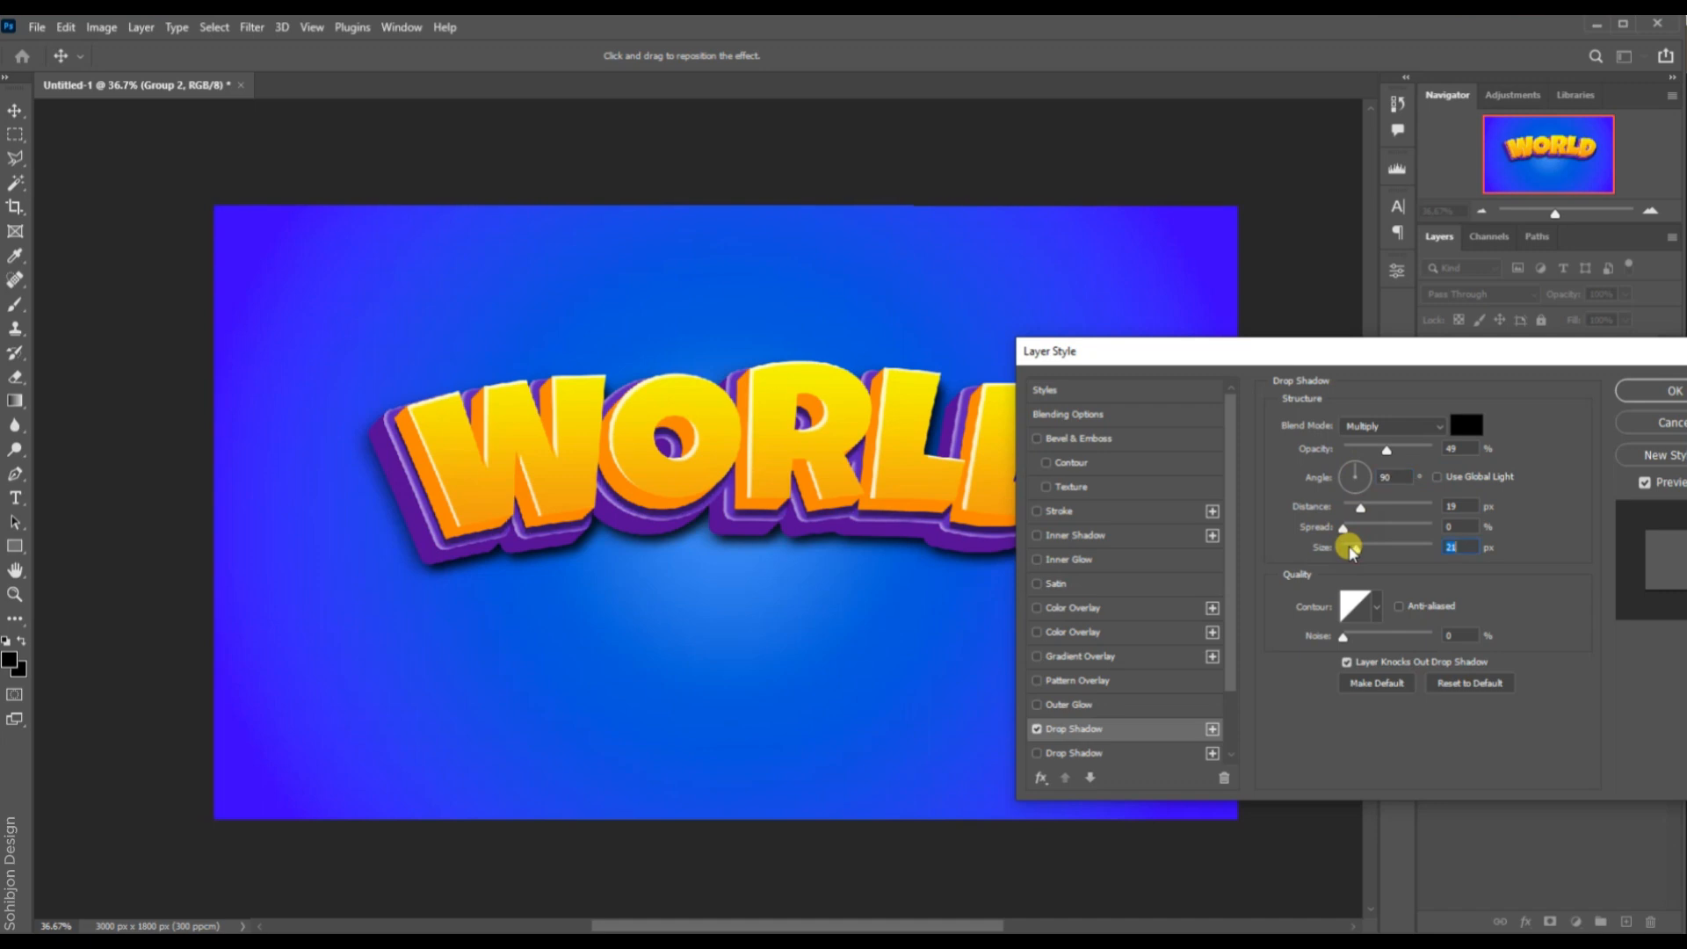
pyautogui.click(1354, 473)
pyautogui.moveTo(1353, 474)
pyautogui.mouseDown()
pyautogui.moveTo(1348, 486)
pyautogui.moveTo(1375, 481)
pyautogui.moveTo(1350, 475)
pyautogui.moveTo(1356, 463)
pyautogui.mouseUp()
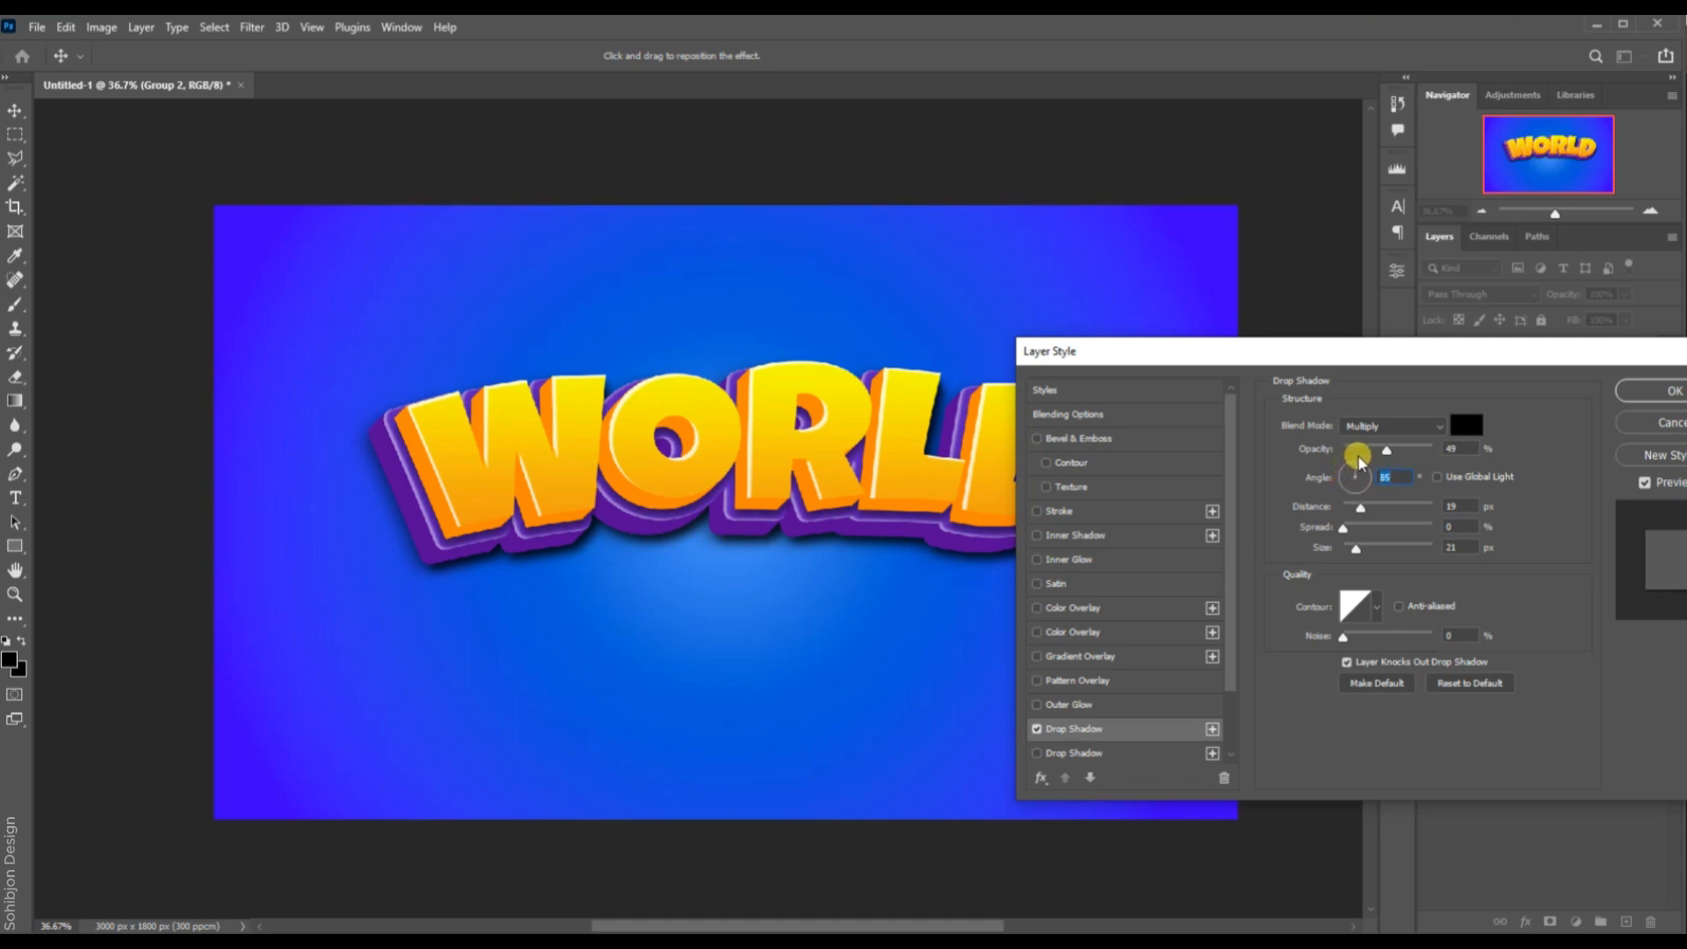
# Set Group 2's Drop Shadow to angle 59°, distance 27 px and size 32 px, and apply the layer style.
pyautogui.moveTo(1366, 505); pyautogui.dragTo(1367, 510)
pyautogui.click(1352, 468)
pyautogui.click(1353, 475)
pyautogui.click(1362, 472)
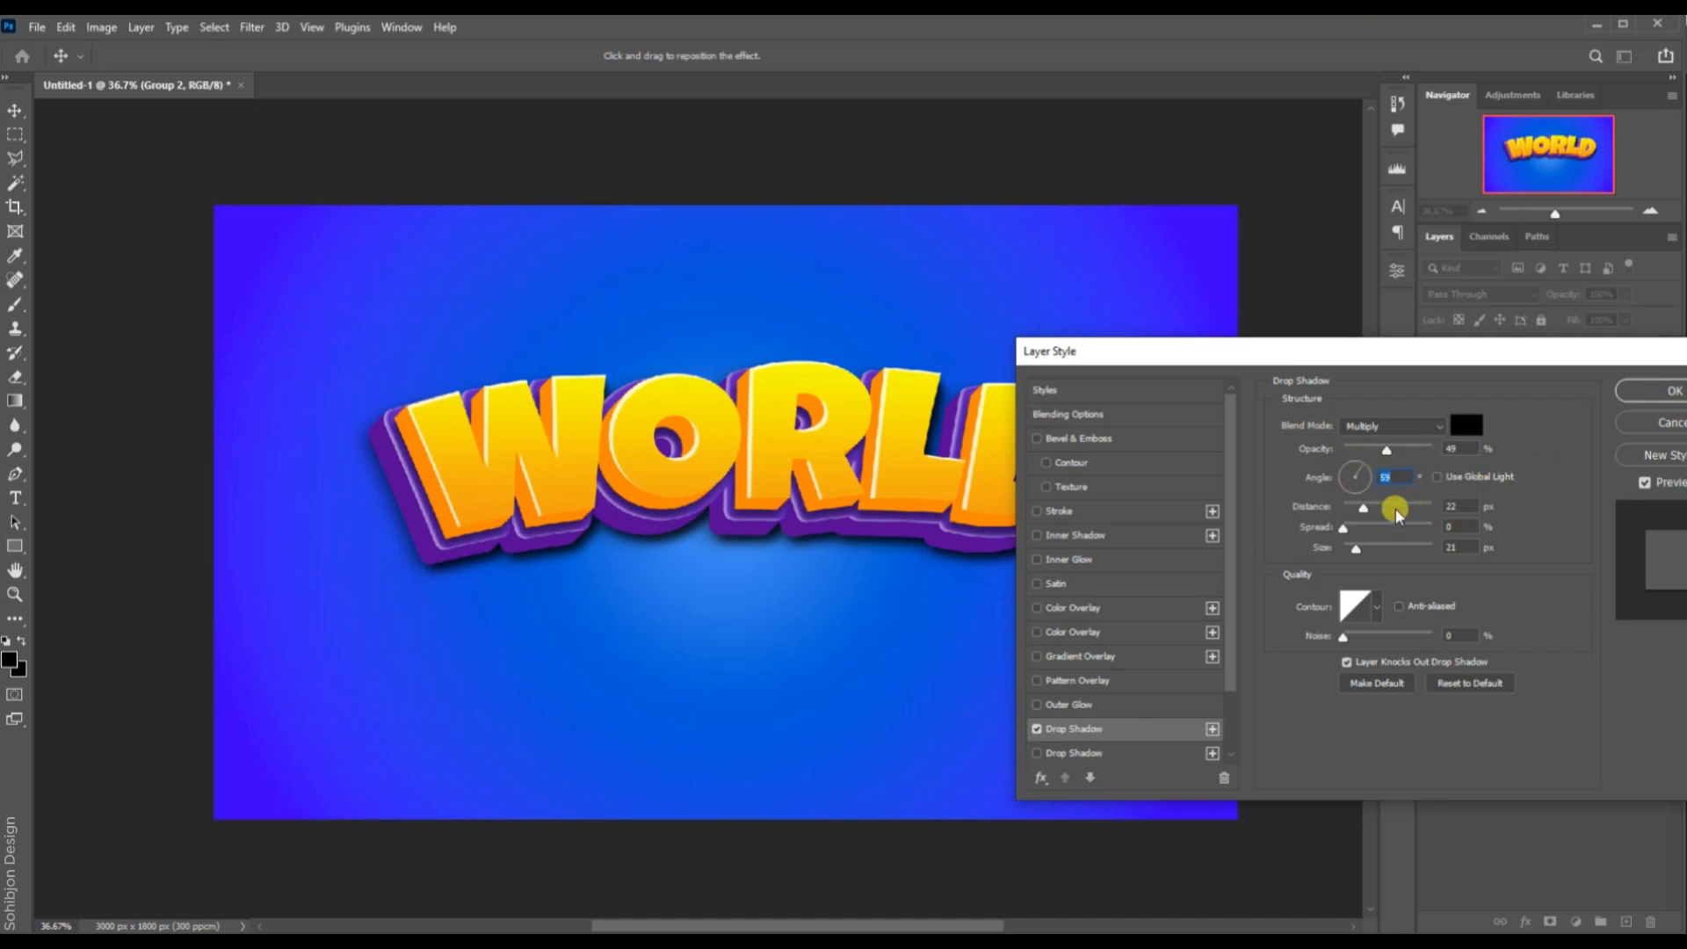
pyautogui.moveTo(1363, 508); pyautogui.dragTo(1360, 548)
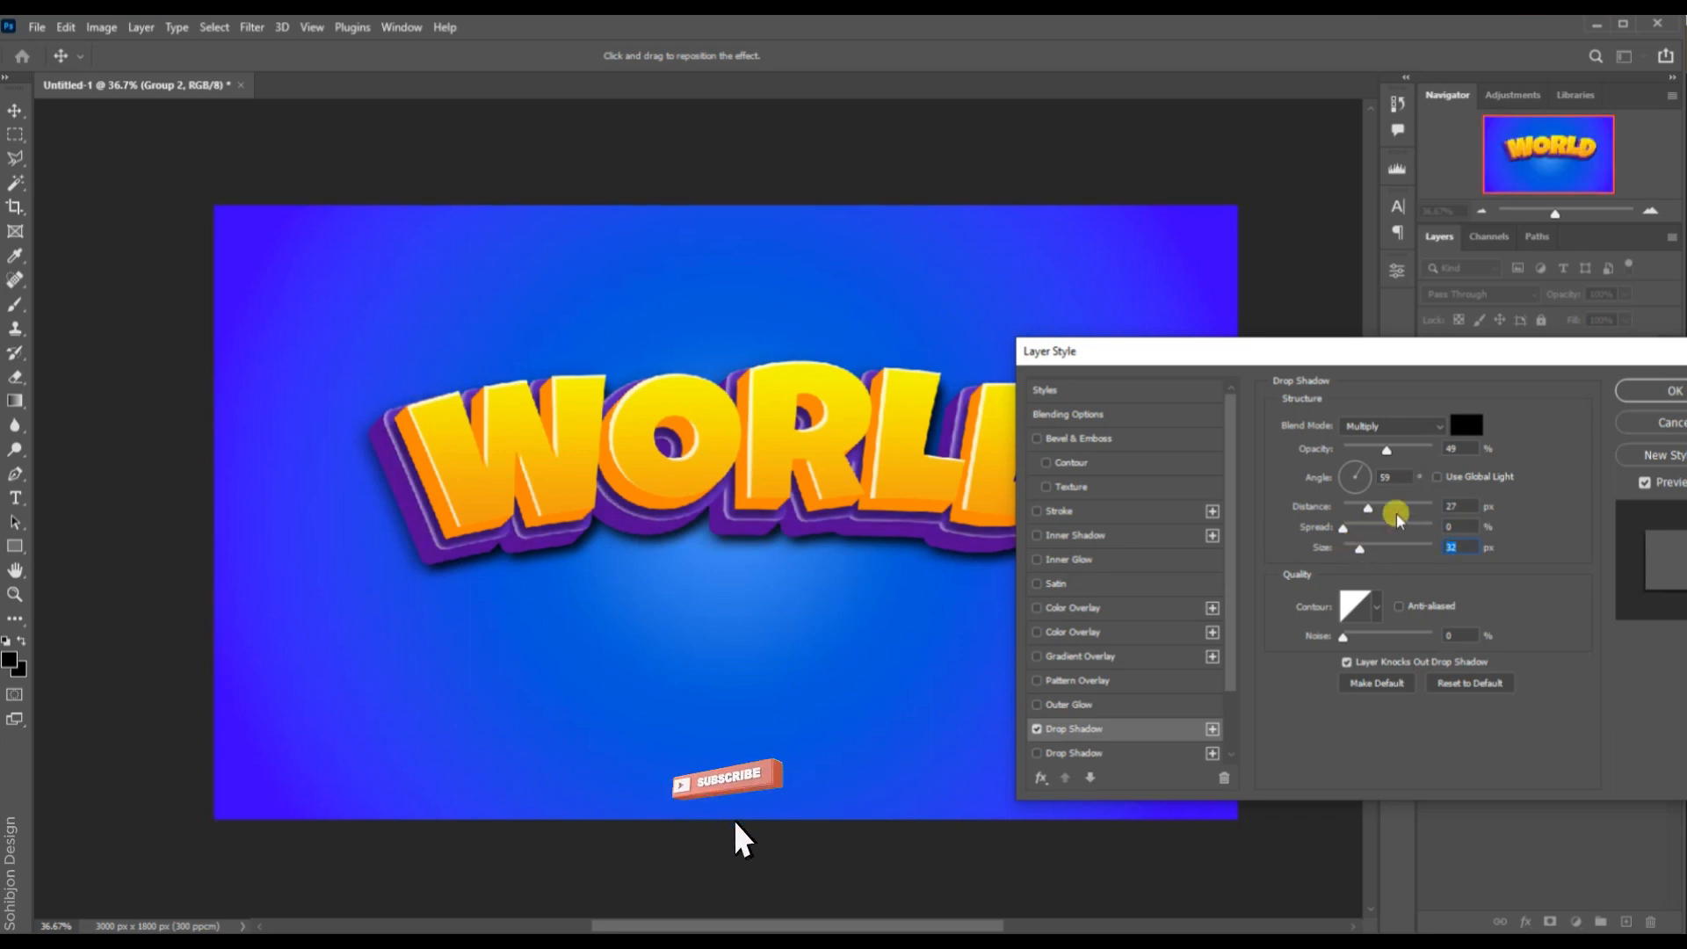
pyautogui.click(1657, 392)
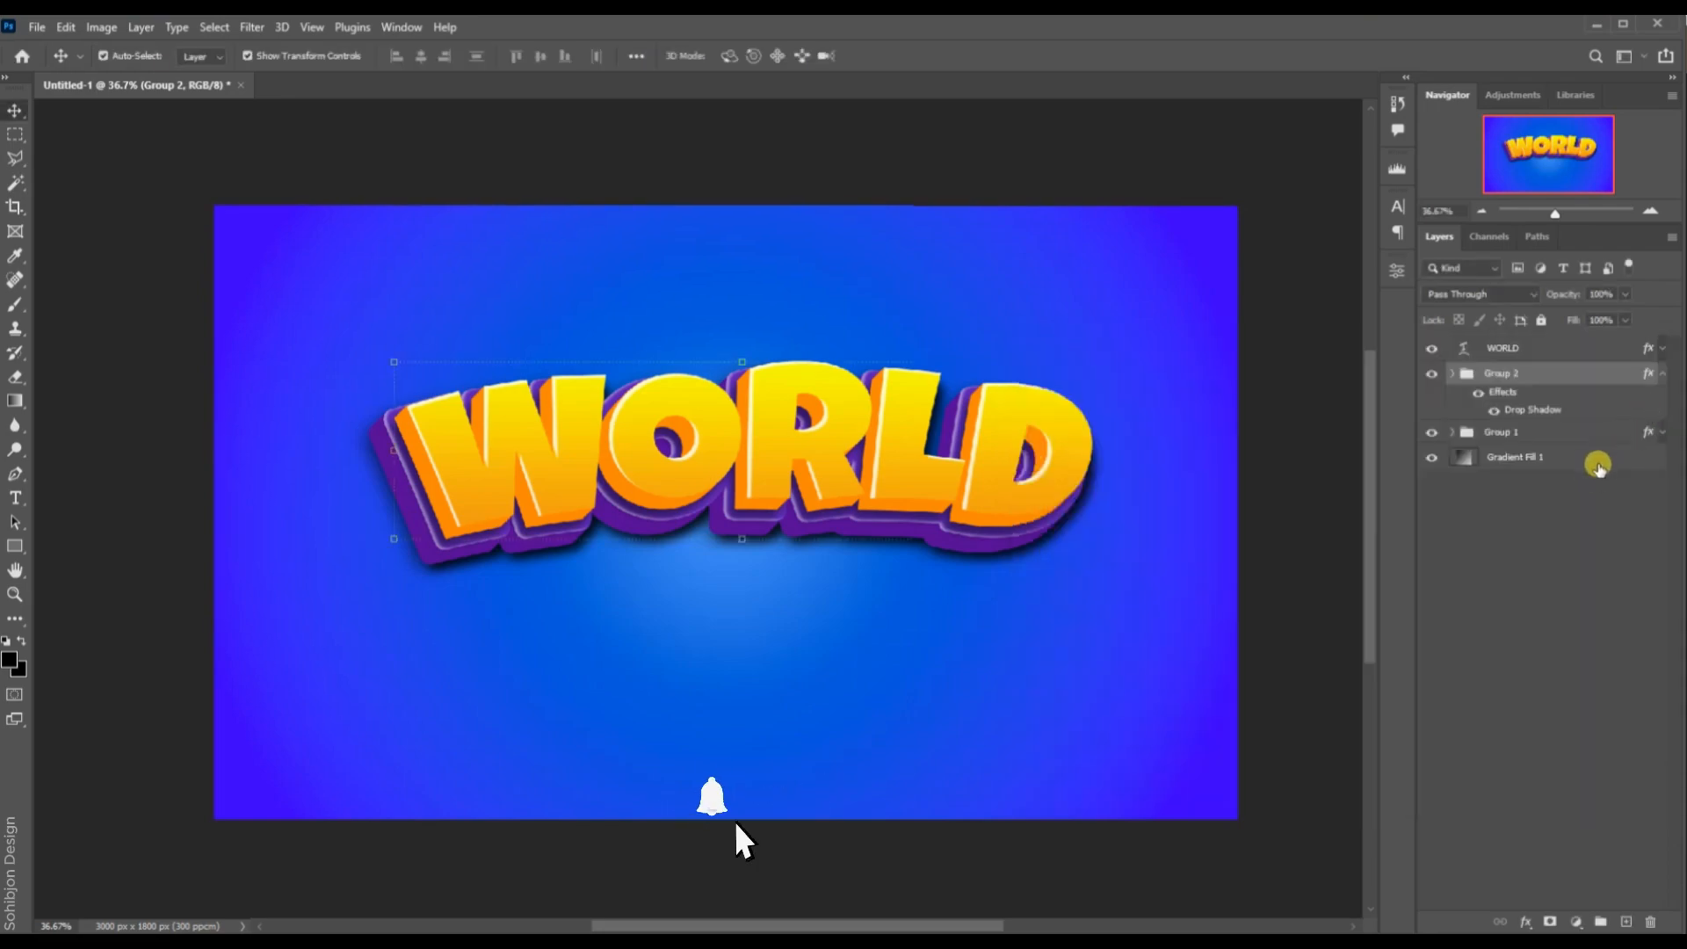